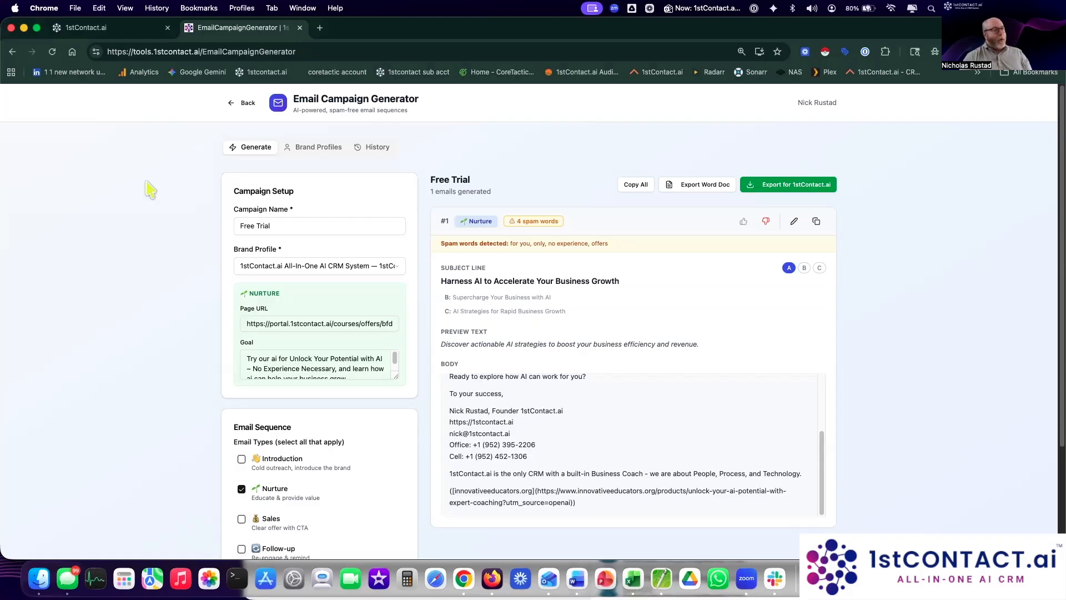
Step: Move the Email Marketing Samples window over the browser and widen it to show full file names
{"action": "left_click", "coordinate": [320, 28]}
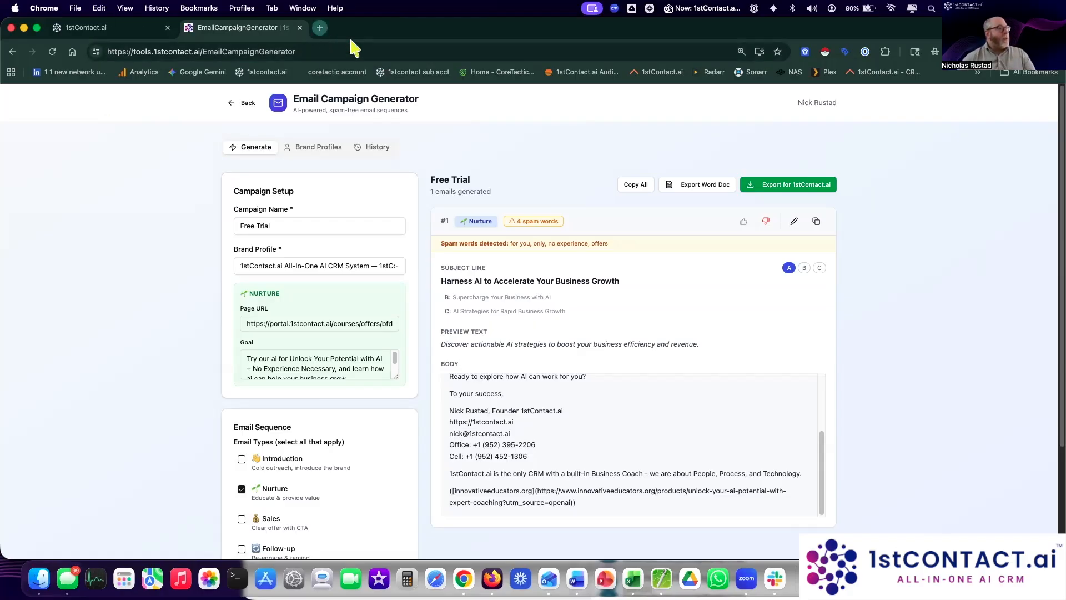
{"action": "left_click_drag", "start_coordinate": [406, 27], "coordinate": [567, 148]}
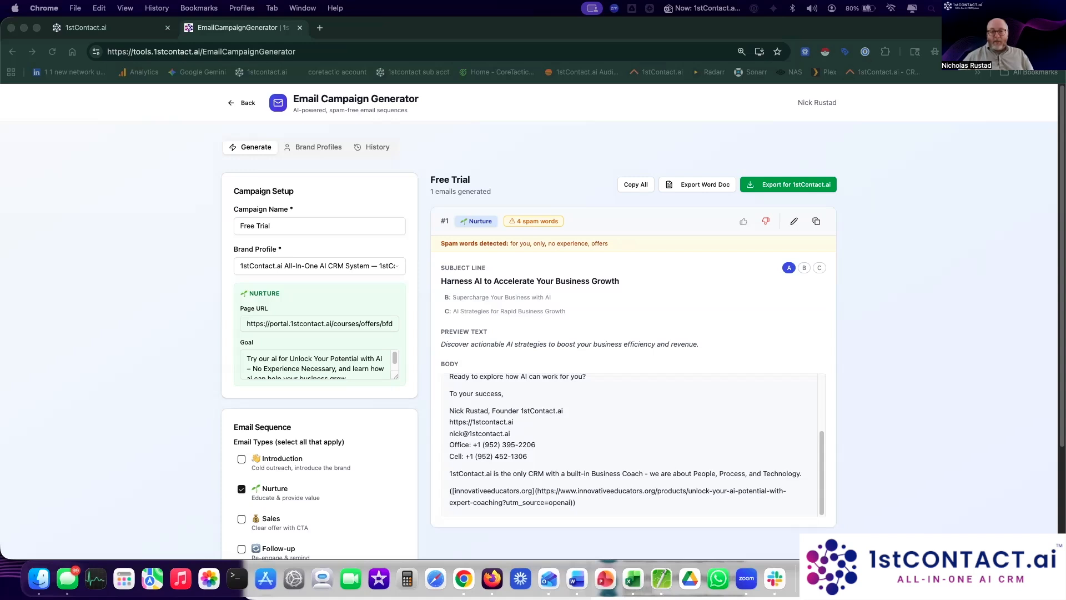
{"action": "left_click_drag", "start_coordinate": [375, 156], "coordinate": [138, 63]}
{"action": "left_click", "coordinate": [532, 132]}
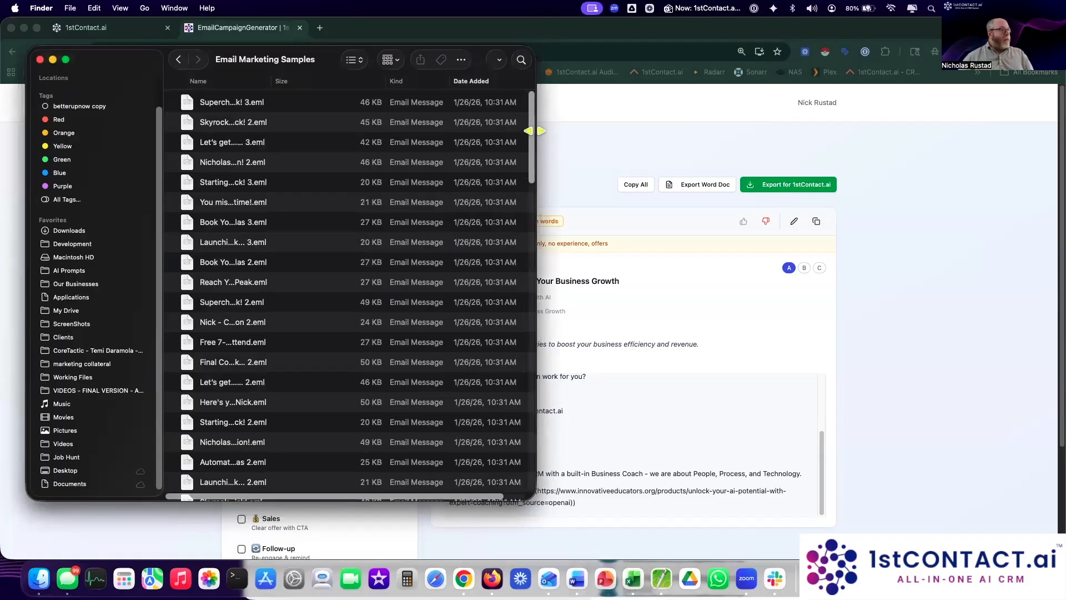
{"action": "left_click_drag", "start_coordinate": [536, 133], "coordinate": [871, 159]}
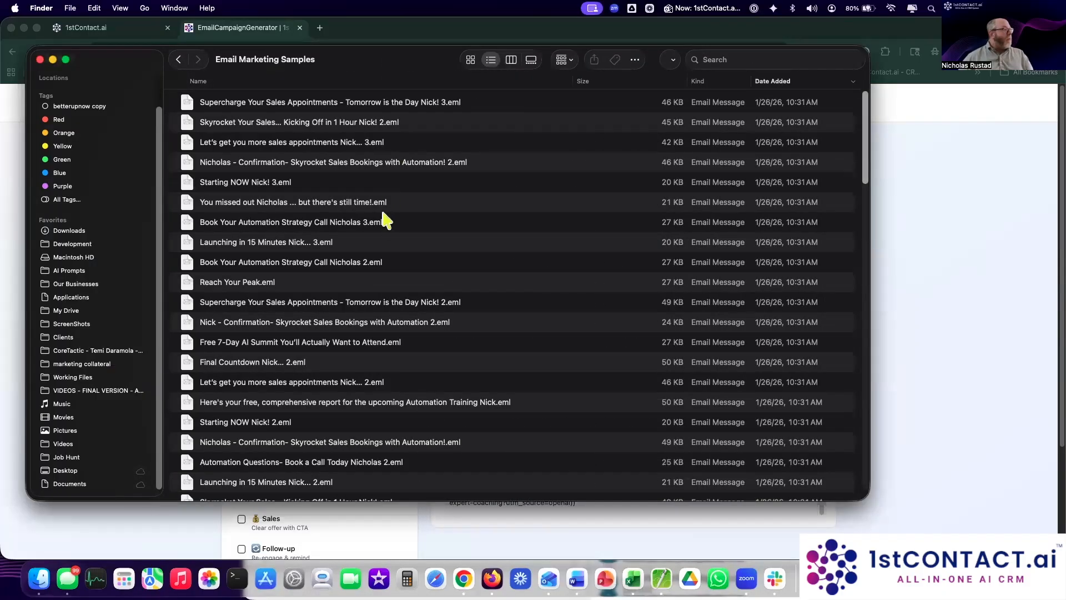
Step: Open the Automation Questions sample email in Mail and move its window higher
{"action": "left_click", "coordinate": [252, 185]}
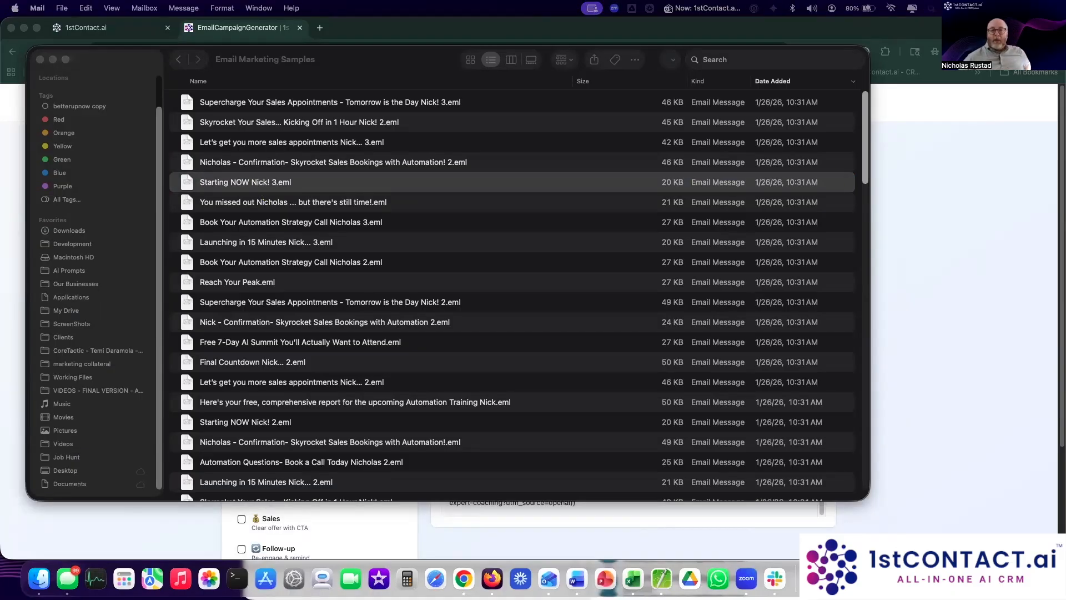
{"action": "left_click", "coordinate": [260, 283]}
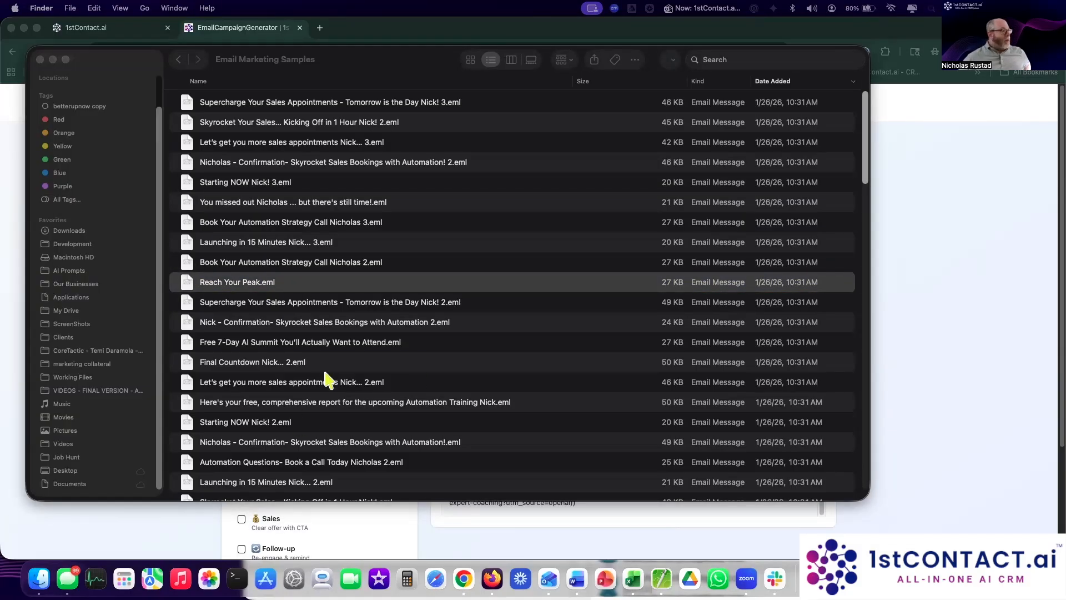
{"action": "scroll", "coordinate": [311, 366], "scroll_direction": "down", "scroll_amount": 5}
{"action": "left_click", "coordinate": [293, 366]}
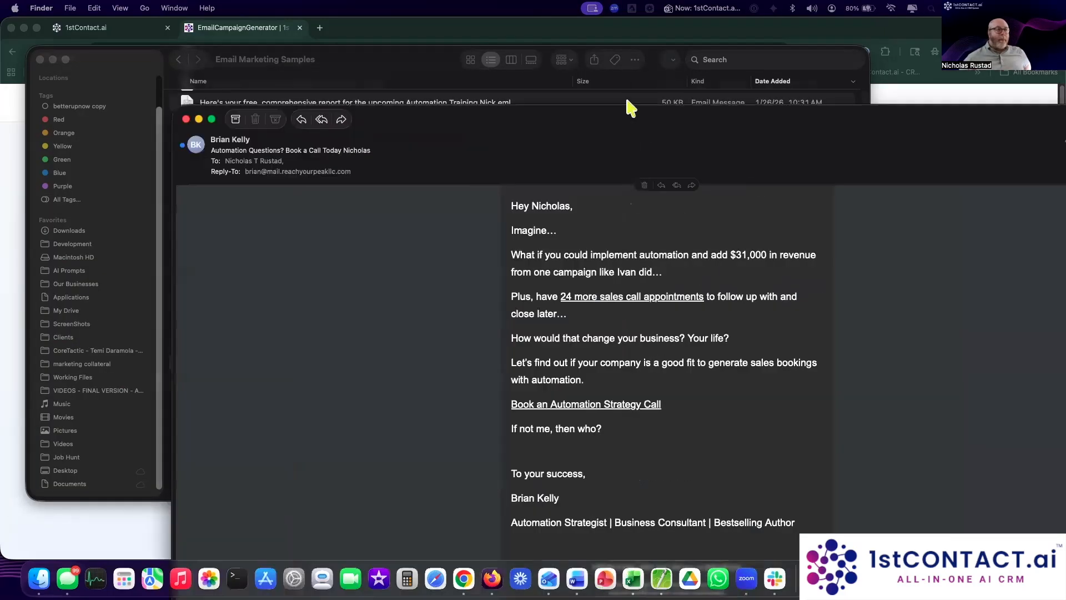
{"action": "left_click_drag", "start_coordinate": [644, 117], "coordinate": [513, 23]}
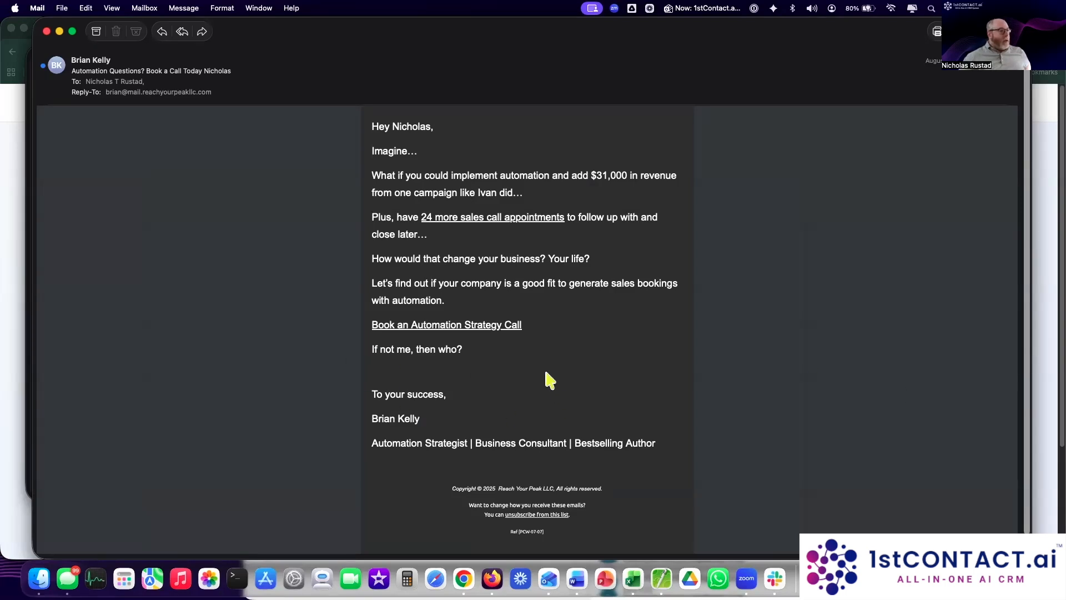
{"action": "mouse_move", "coordinate": [371, 122]}
{"action": "left_mouse_down"}
{"action": "mouse_move", "coordinate": [502, 431]}
{"action": "mouse_move", "coordinate": [667, 457]}
{"action": "left_mouse_up"}
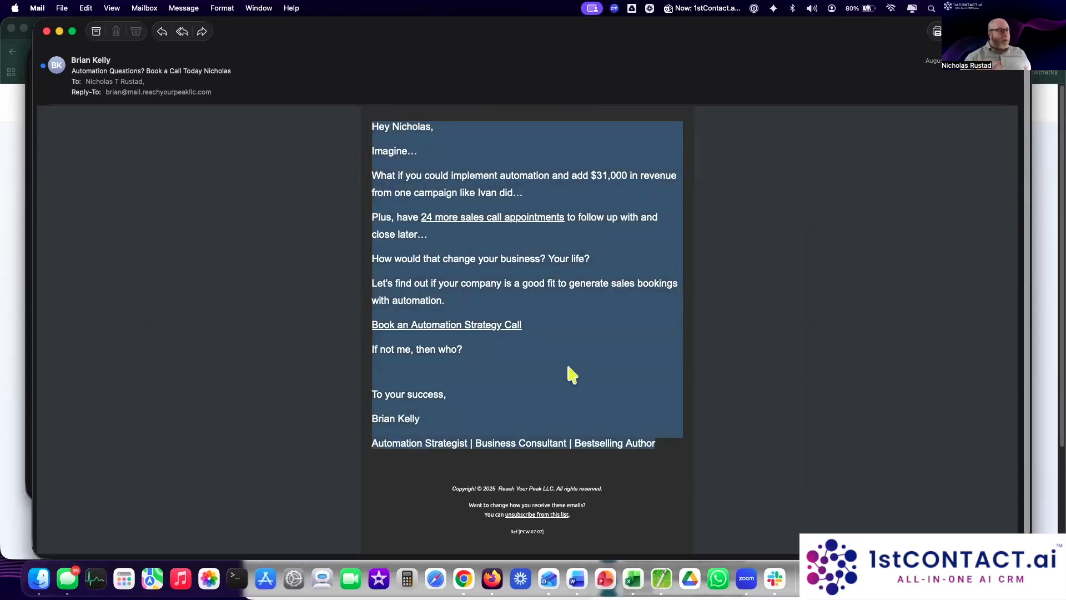
{"action": "left_click", "coordinate": [393, 159]}
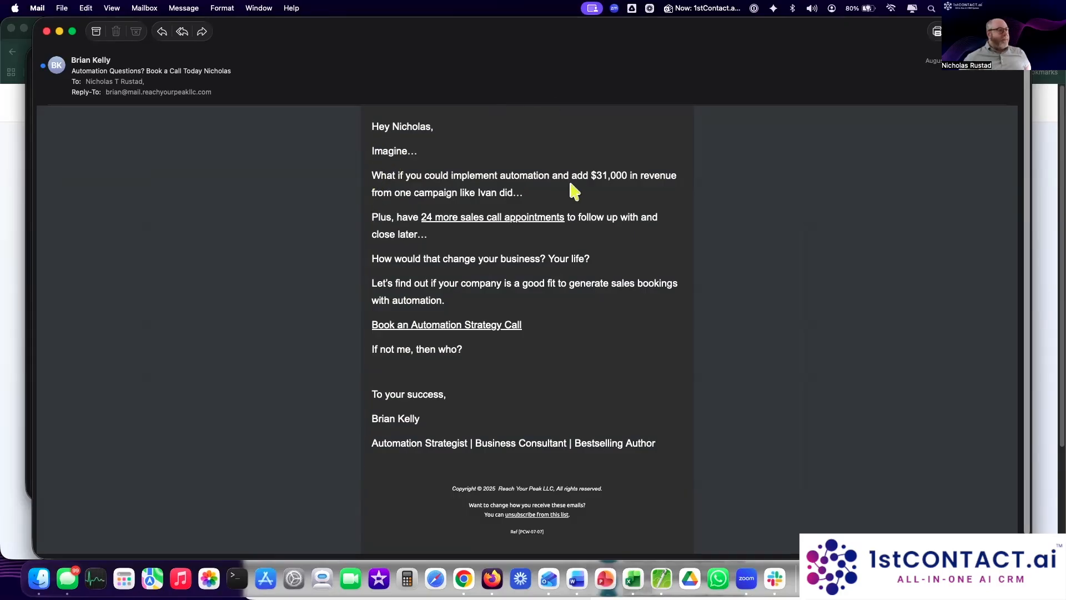
{"action": "left_click_drag", "start_coordinate": [576, 176], "coordinate": [639, 178]}
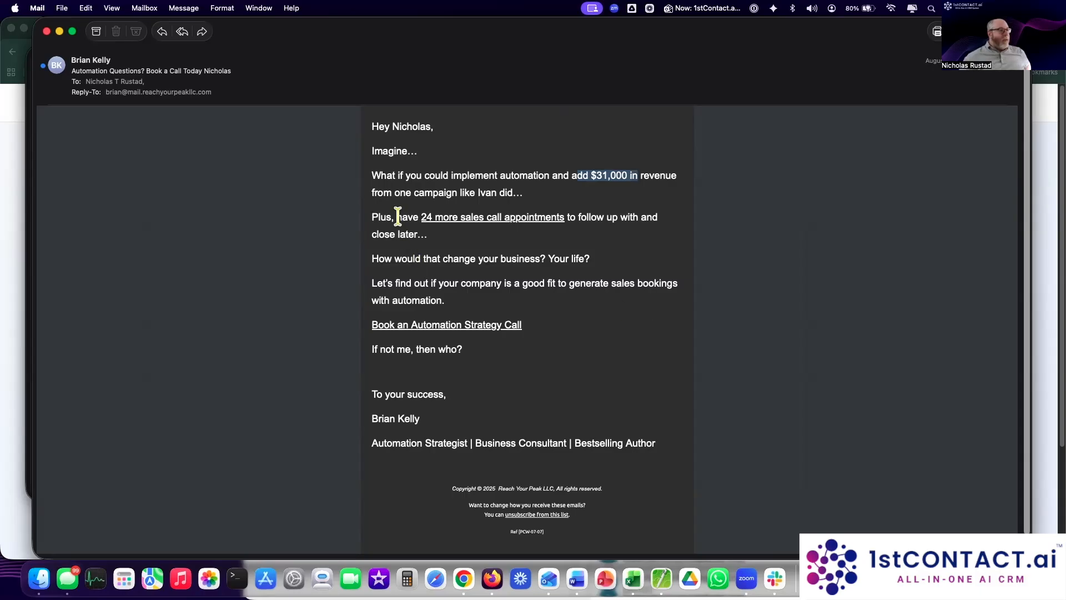
{"action": "left_click_drag", "start_coordinate": [397, 216], "coordinate": [609, 216]}
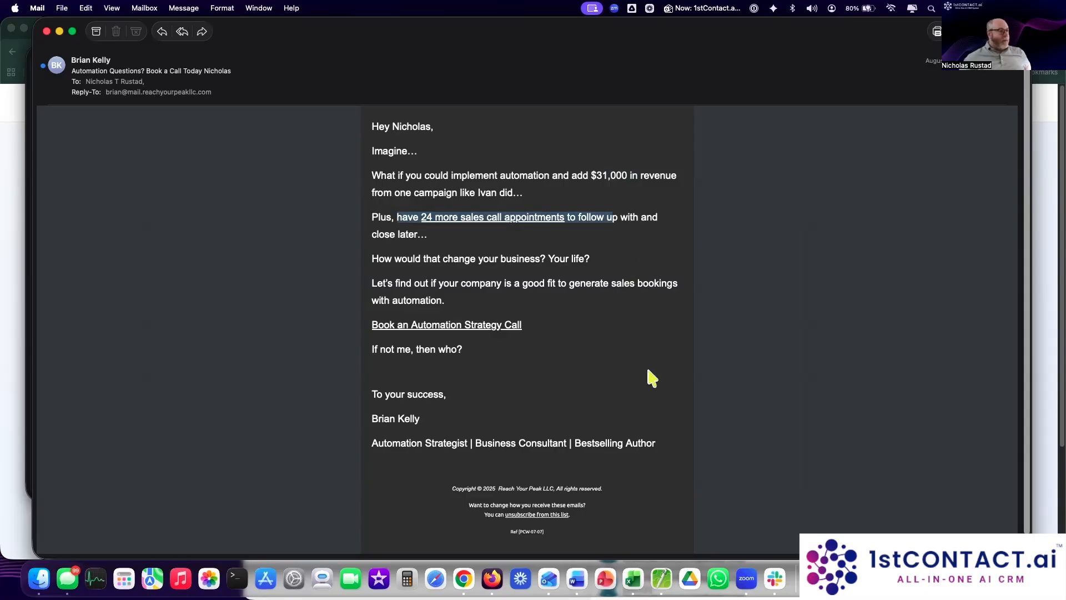
{"action": "left_click", "coordinate": [530, 296]}
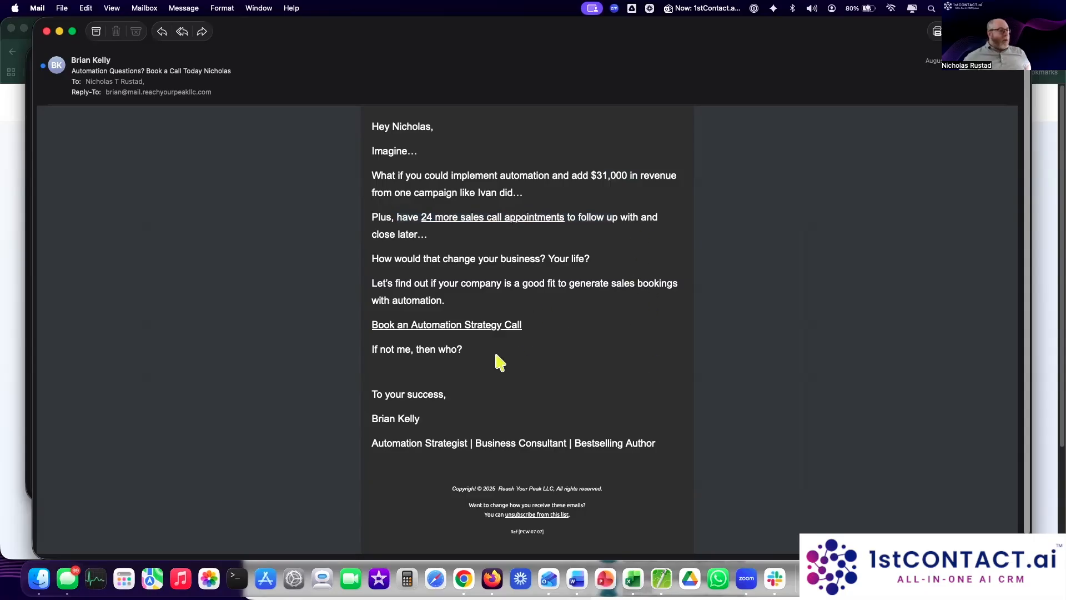
{"action": "left_click_drag", "start_coordinate": [388, 146], "coordinate": [394, 327]}
{"action": "left_click", "coordinate": [629, 376]}
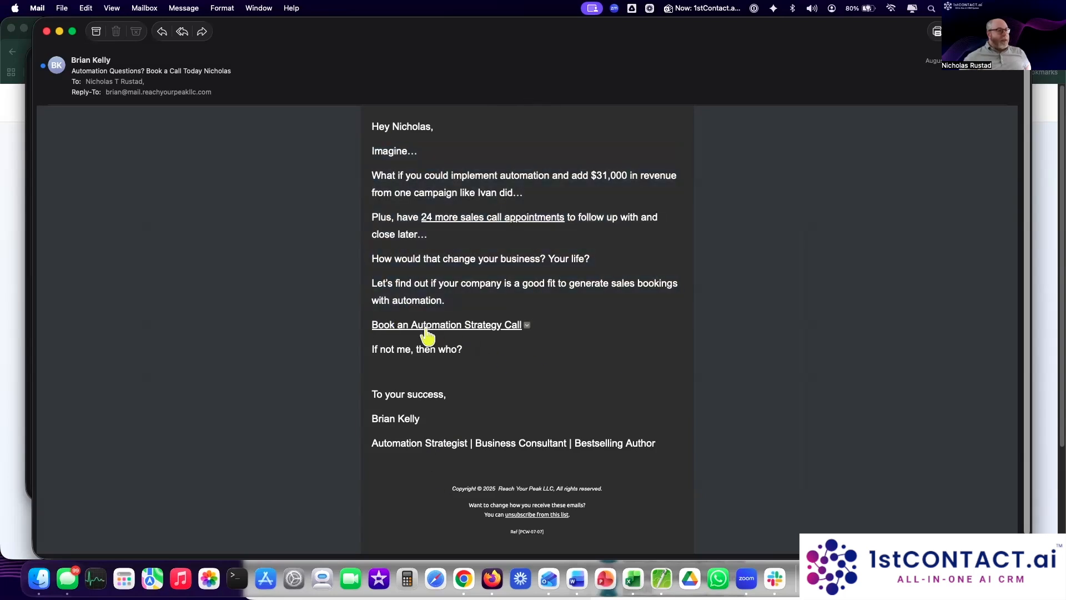
{"action": "mouse_move", "coordinate": [465, 330]}
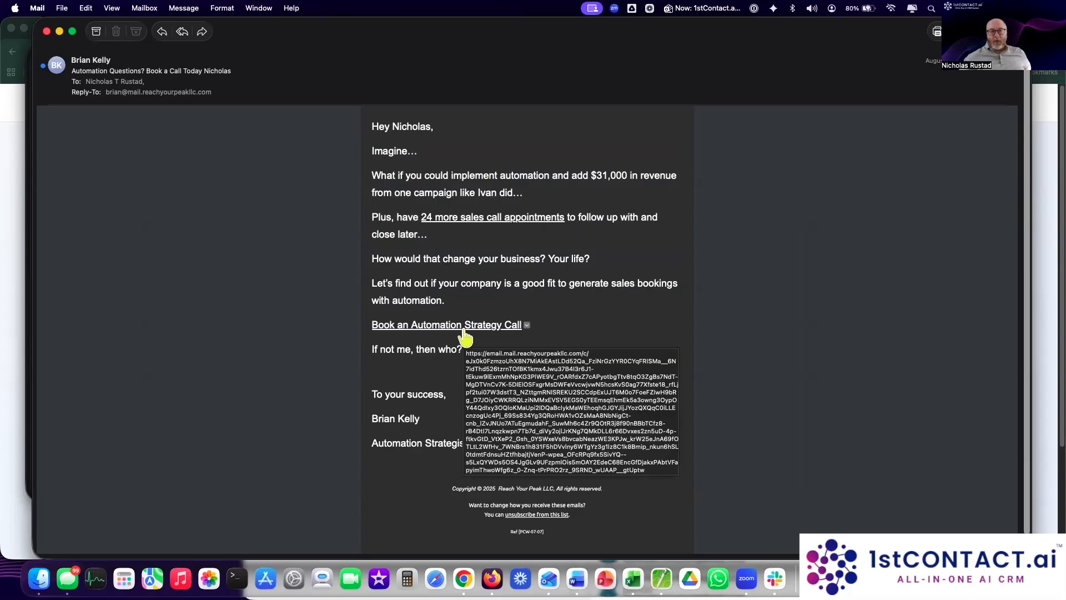
{"action": "scroll", "coordinate": [496, 399], "scroll_direction": "down", "scroll_amount": 1}
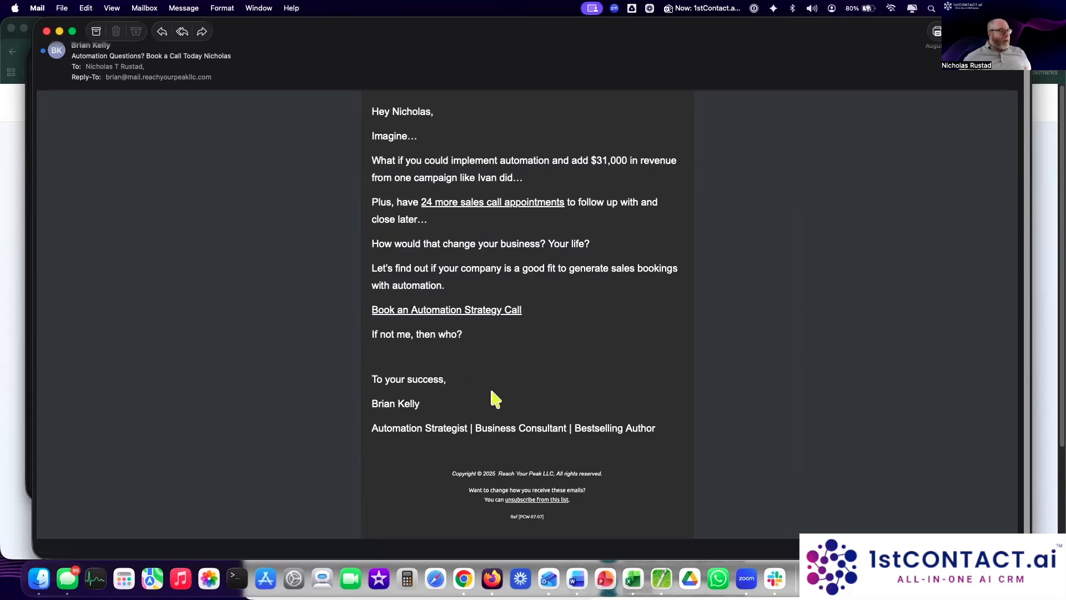
{"action": "left_click_drag", "start_coordinate": [369, 428], "coordinate": [668, 428]}
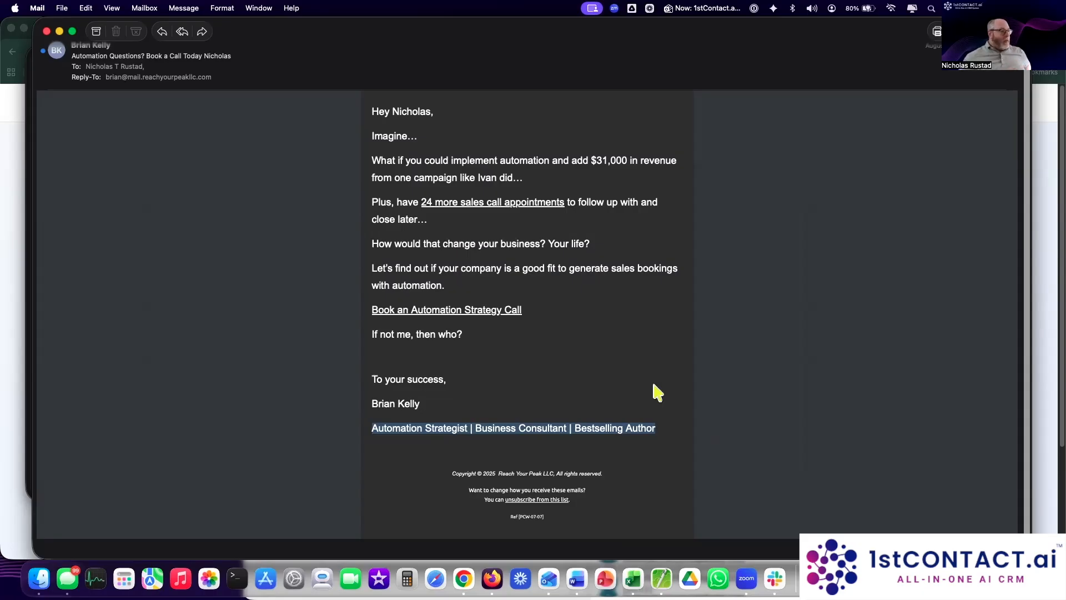
{"action": "left_click", "coordinate": [1011, 526]}
Step: Shrink the Automation Questions email window and inspect its 2025 copyright line
{"action": "left_click_drag", "start_coordinate": [1027, 555], "coordinate": [843, 340]}
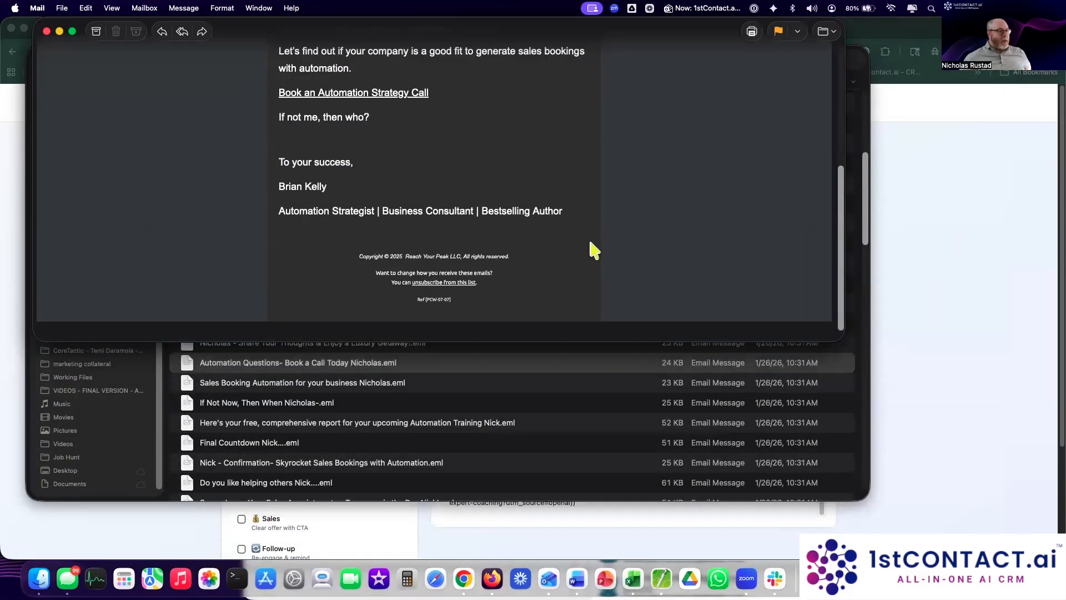
{"action": "left_click_drag", "start_coordinate": [360, 257], "coordinate": [516, 252]}
{"action": "left_click", "coordinate": [538, 254]}
Step: Inspect the footer's unsubscribe lines and the Ref [PCW-07-07] line
{"action": "left_click_drag", "start_coordinate": [370, 272], "coordinate": [557, 291]}
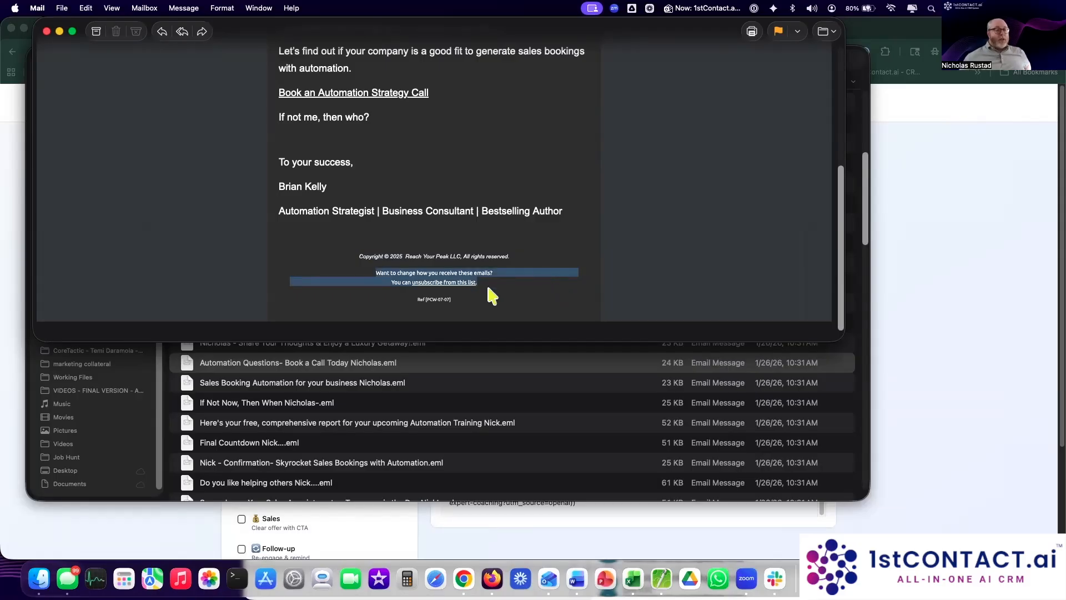
{"action": "left_click", "coordinate": [446, 301]}
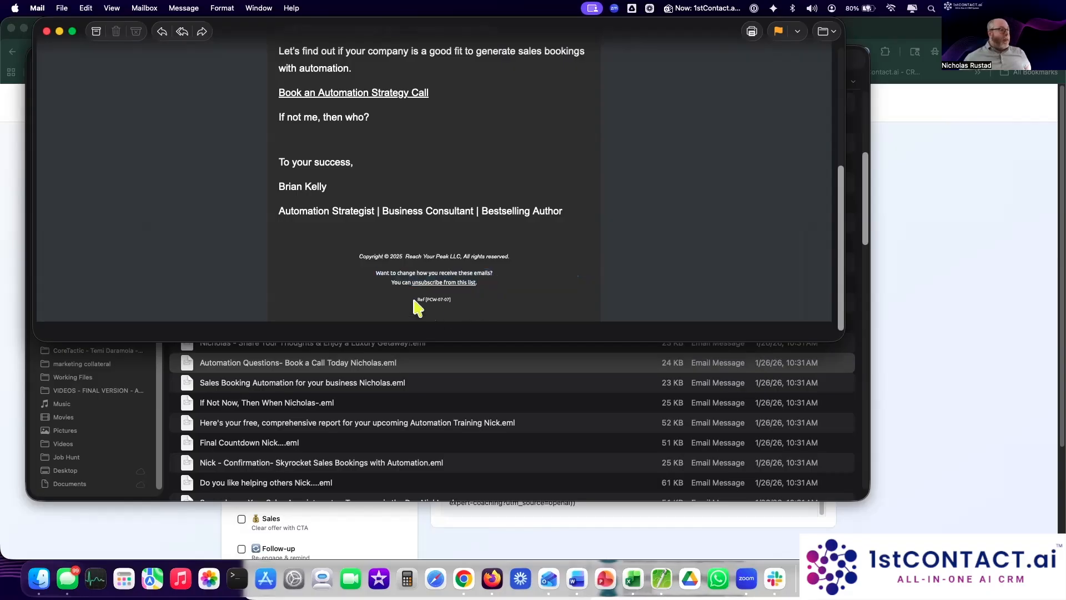
{"action": "left_click_drag", "start_coordinate": [428, 301], "coordinate": [467, 300]}
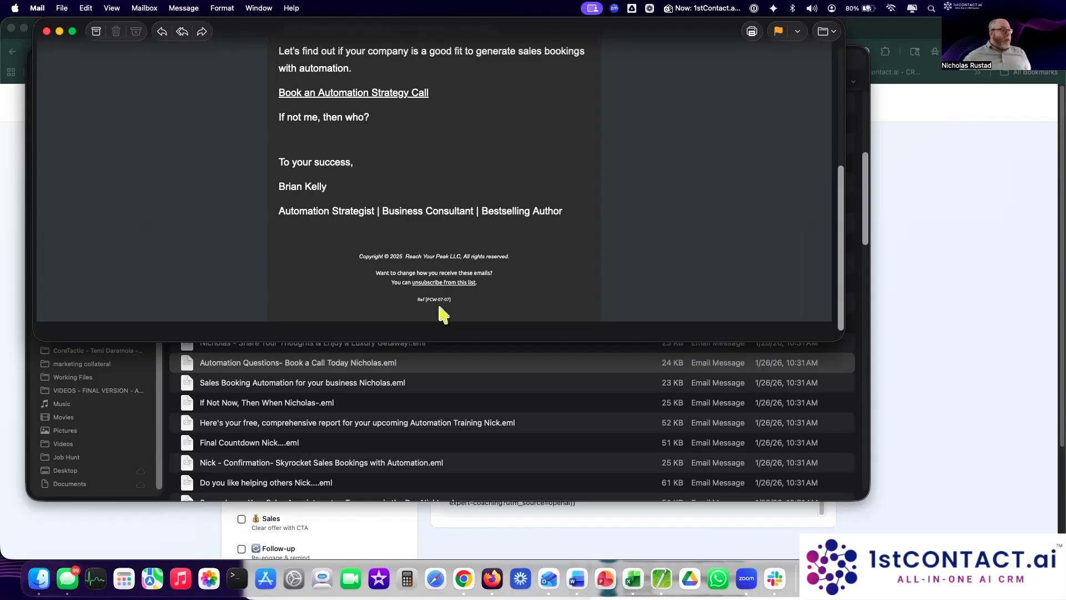
{"action": "left_click_drag", "start_coordinate": [415, 300], "coordinate": [455, 300]}
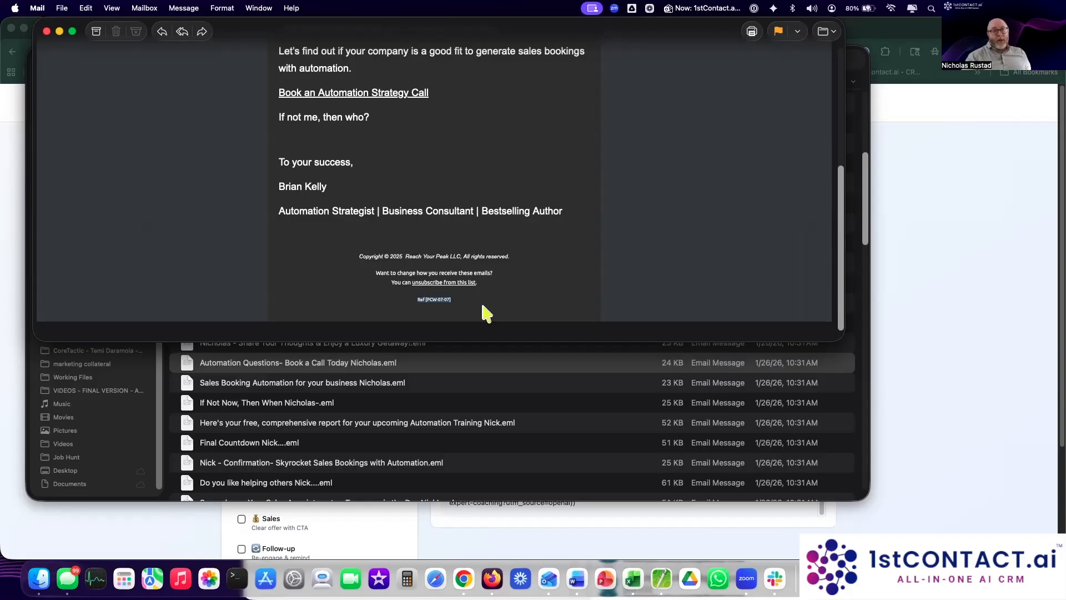
{"action": "left_click", "coordinate": [482, 305]}
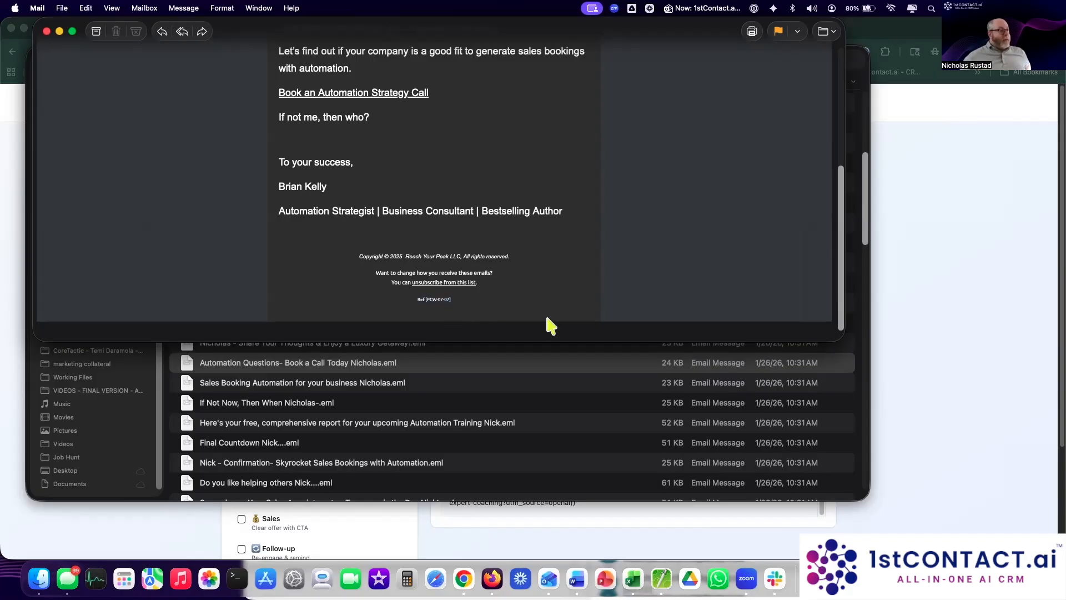
{"action": "scroll", "coordinate": [549, 324], "scroll_direction": "up", "scroll_amount": 10}
Step: Read through the Automation Questions email body, then move its window aside to uncover Finder
{"action": "scroll", "coordinate": [548, 324], "scroll_direction": "down", "scroll_amount": 5}
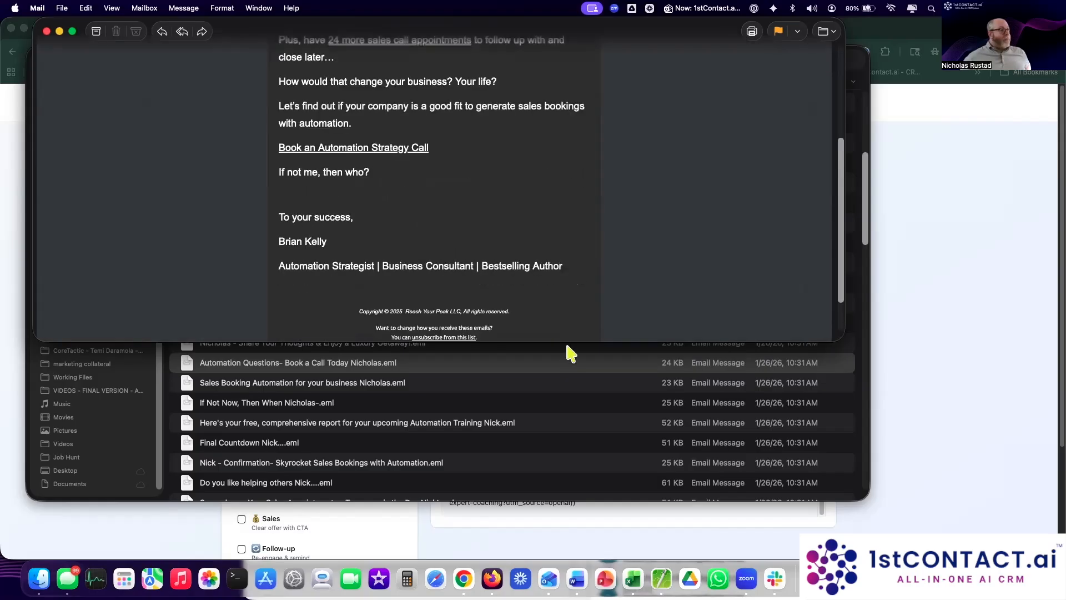
{"action": "left_click_drag", "start_coordinate": [564, 342], "coordinate": [565, 479]}
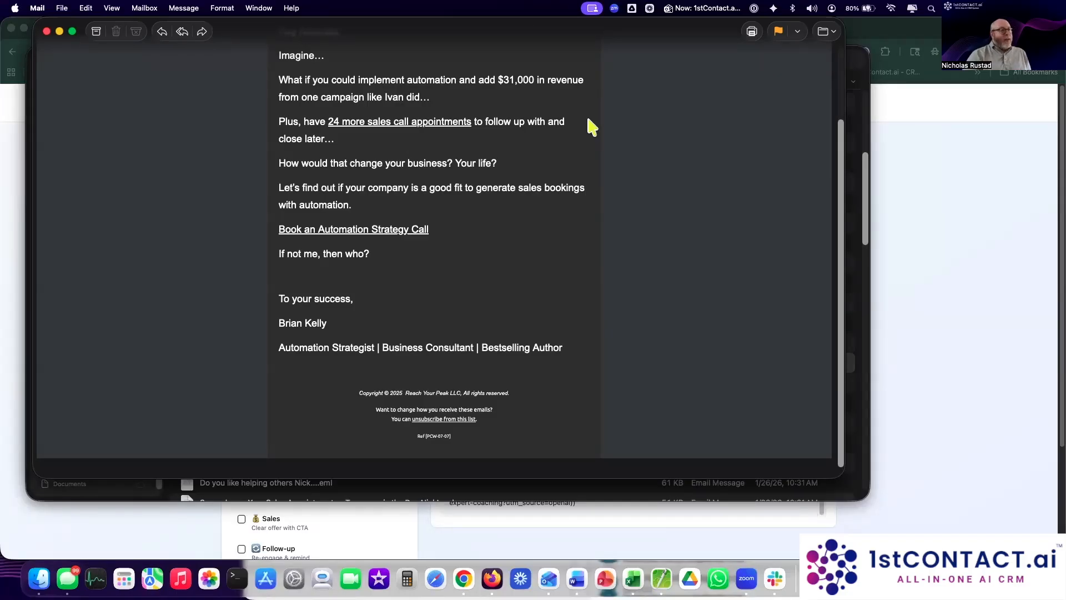
{"action": "scroll", "coordinate": [571, 213], "scroll_direction": "up", "scroll_amount": 3}
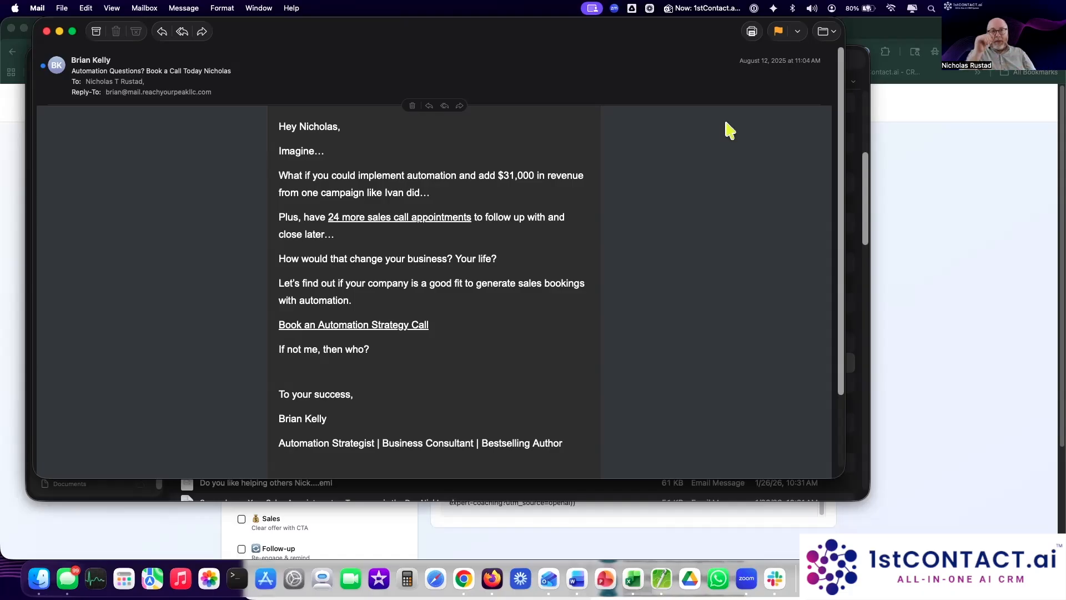
{"action": "left_click_drag", "start_coordinate": [525, 32], "coordinate": [587, 23]}
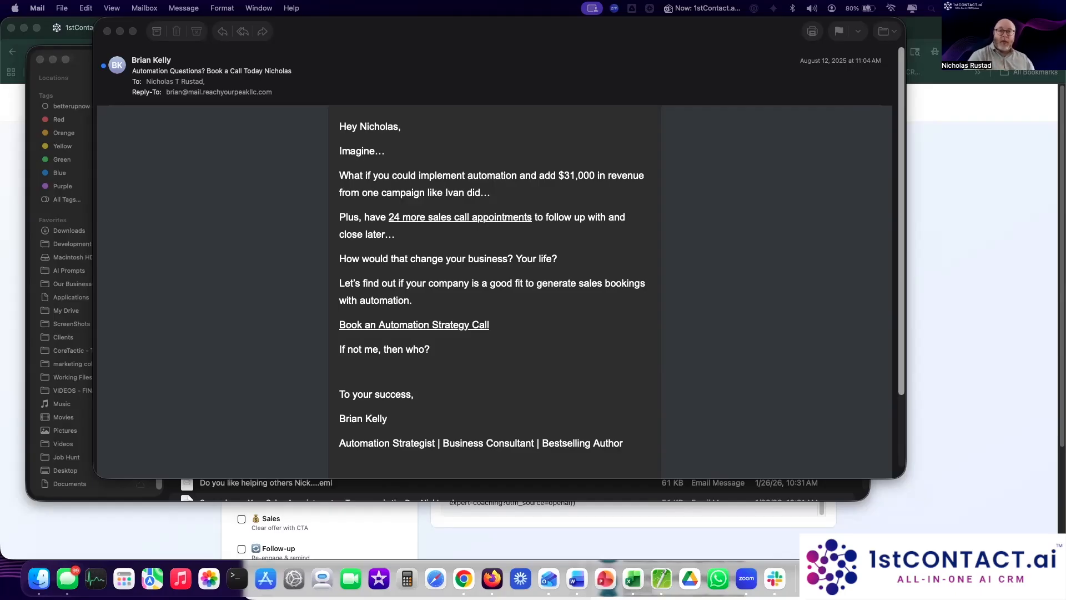
Step: Bring the sample email forward and inspect the sender's surname in its signature
{"action": "left_click", "coordinate": [381, 435]}
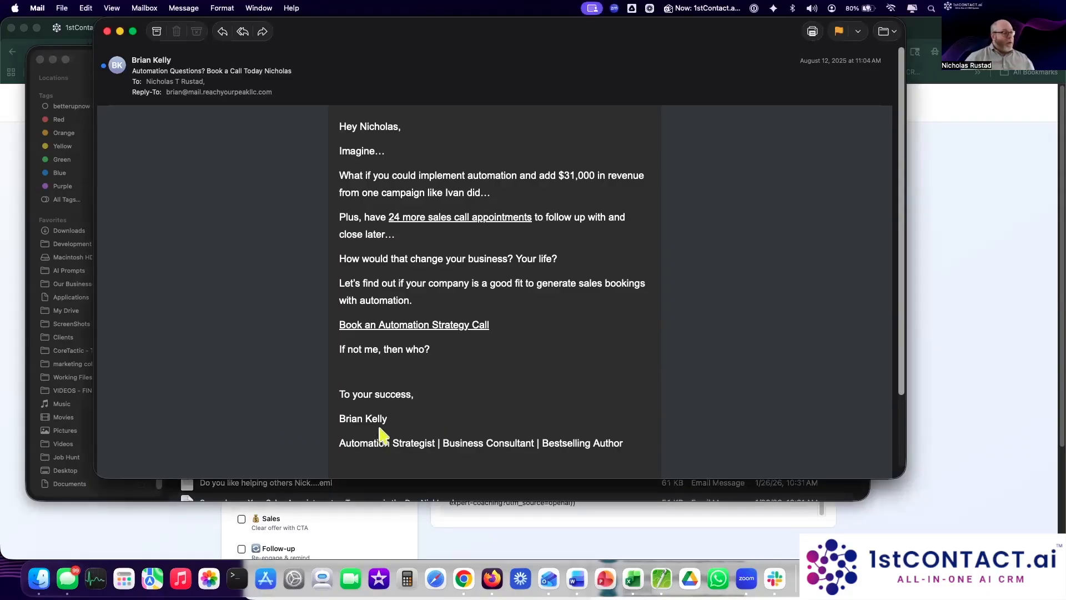
{"action": "scroll", "coordinate": [398, 423], "scroll_direction": "down", "scroll_amount": 3}
{"action": "scroll", "coordinate": [398, 423], "scroll_direction": "up", "scroll_amount": 2}
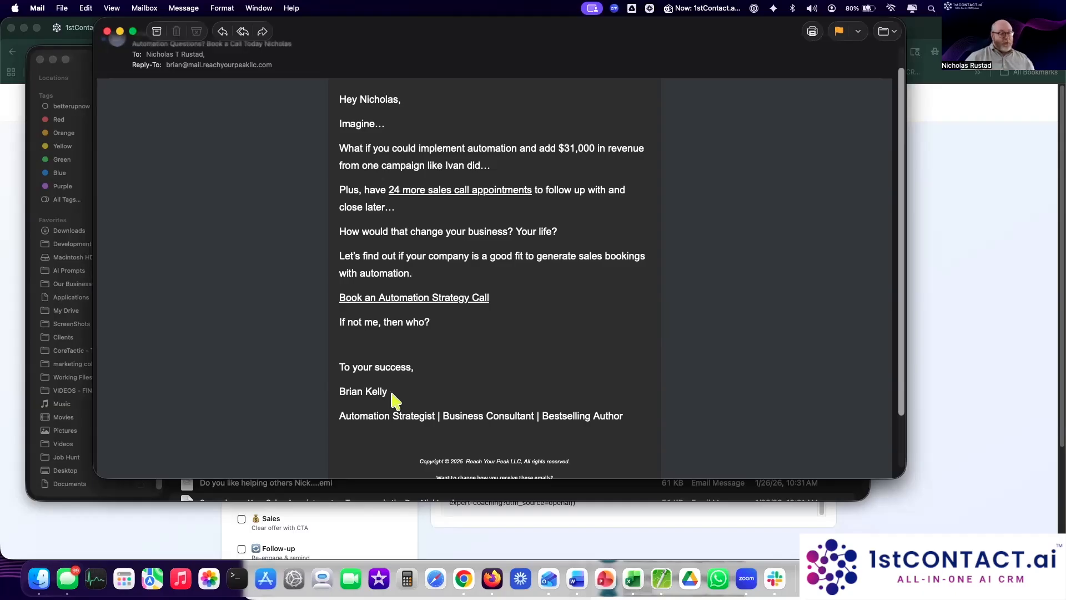
{"action": "left_click_drag", "start_coordinate": [365, 393], "coordinate": [424, 391]}
{"action": "left_click", "coordinate": [425, 399]}
Step: Review the email again and move its window to the lower right, revealing the sample files
{"action": "scroll", "coordinate": [478, 403], "scroll_direction": "up", "scroll_amount": 1}
{"action": "scroll", "coordinate": [482, 398], "scroll_direction": "down", "scroll_amount": 4}
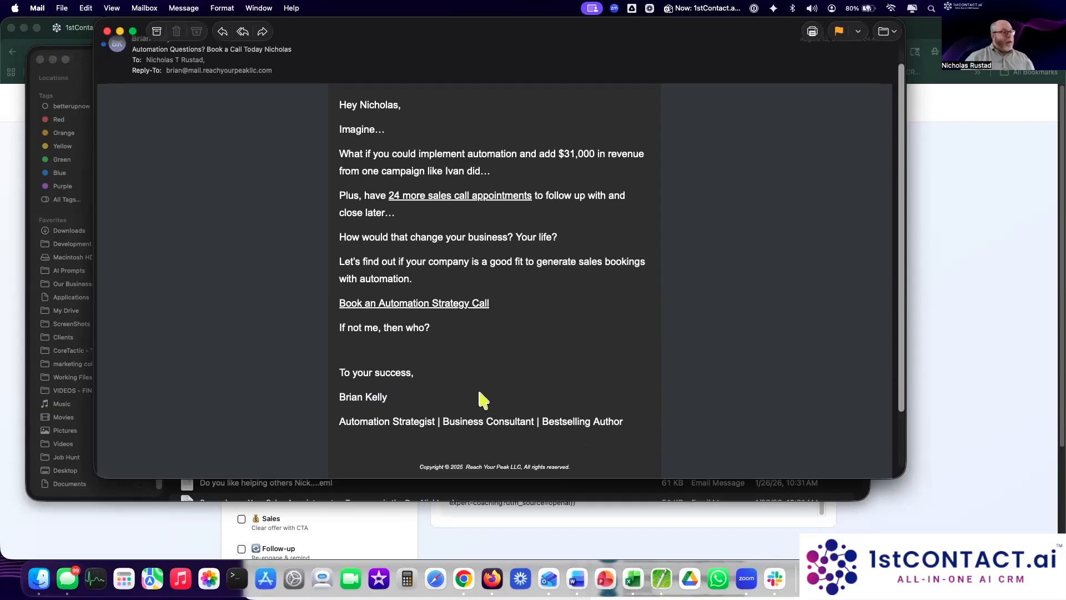
{"action": "scroll", "coordinate": [482, 398], "scroll_direction": "up", "scroll_amount": 4}
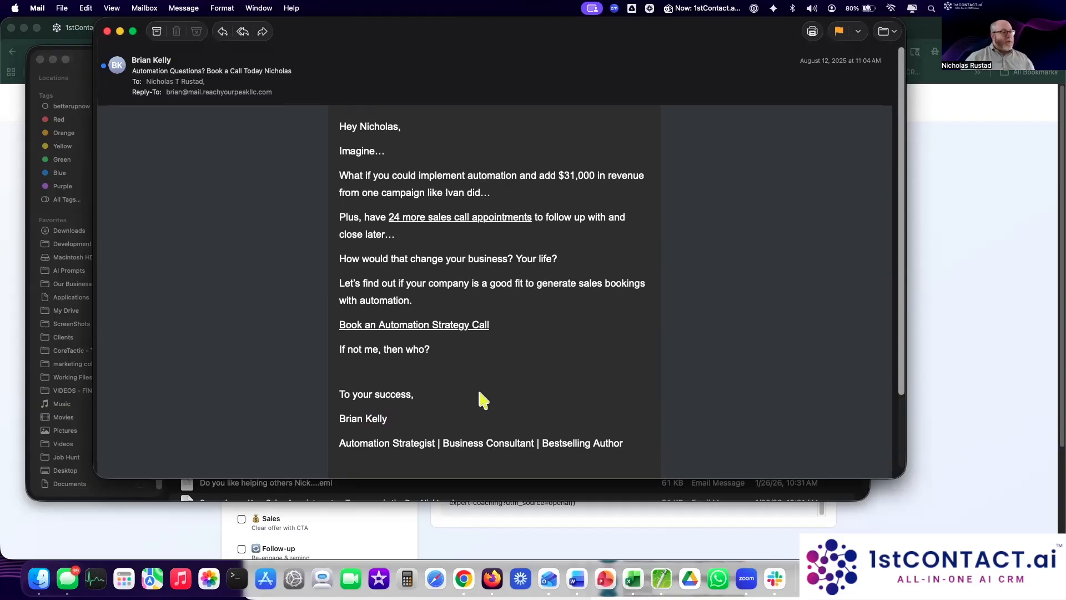
{"action": "scroll", "coordinate": [480, 394], "scroll_direction": "down", "scroll_amount": 3}
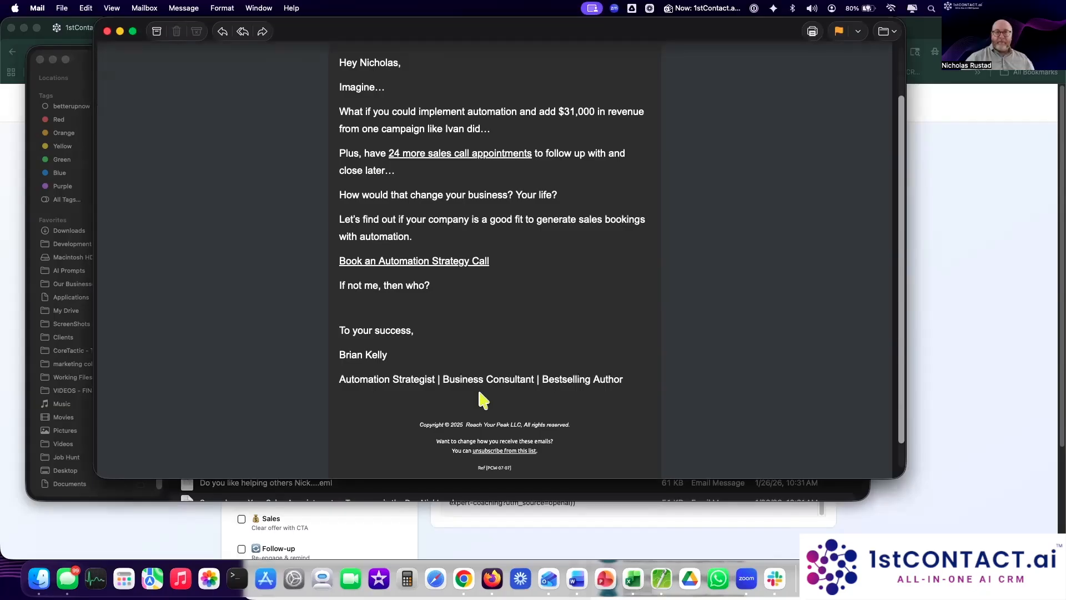
{"action": "left_click_drag", "start_coordinate": [424, 28], "coordinate": [613, 354]}
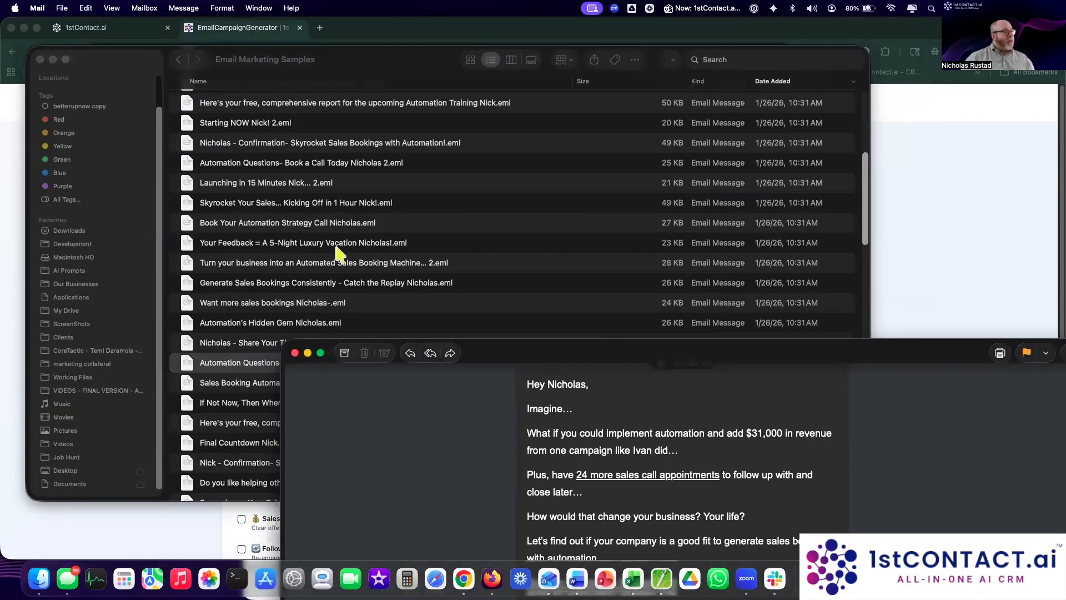
Step: Open the 'If Not Now, Then When' sample email from the Finder list
{"action": "scroll", "coordinate": [340, 255], "scroll_direction": "down", "scroll_amount": 10}
{"action": "left_click", "coordinate": [304, 180]}
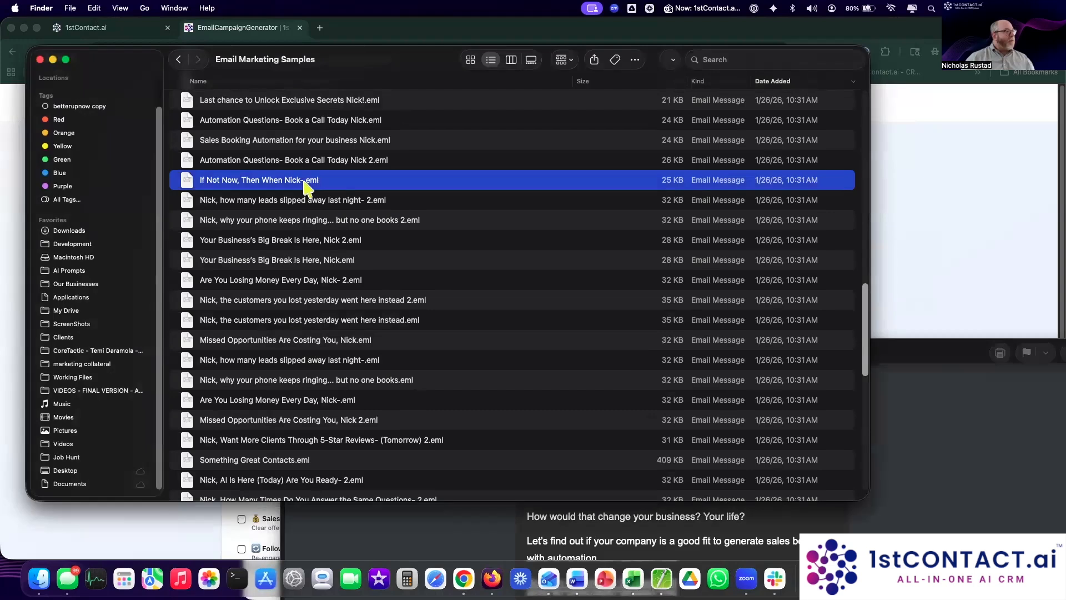
{"action": "double_click", "coordinate": [304, 180]}
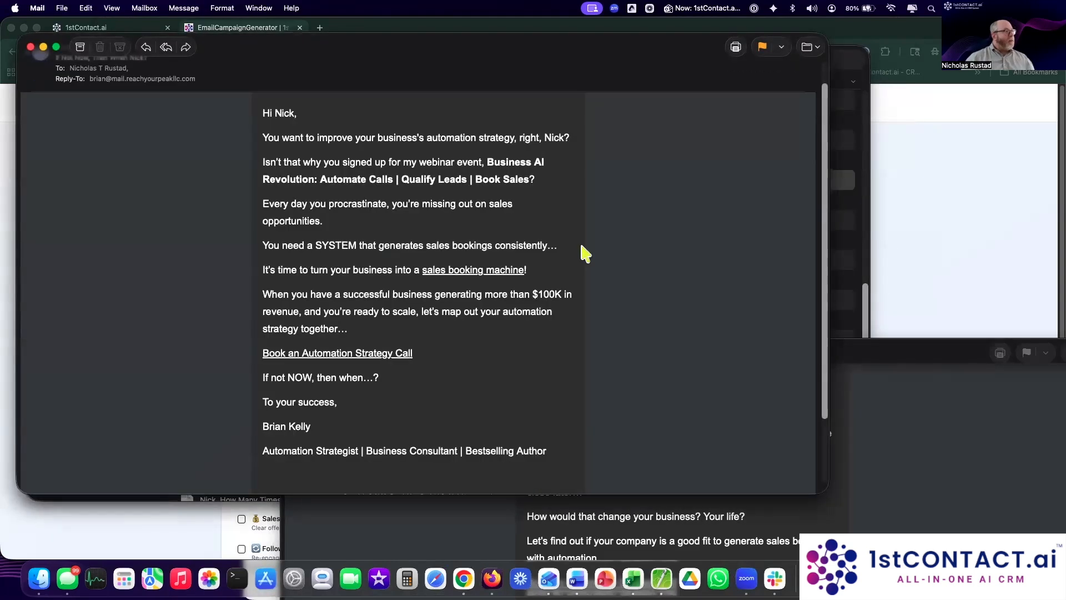
{"action": "scroll", "coordinate": [586, 254], "scroll_direction": "up", "scroll_amount": 2}
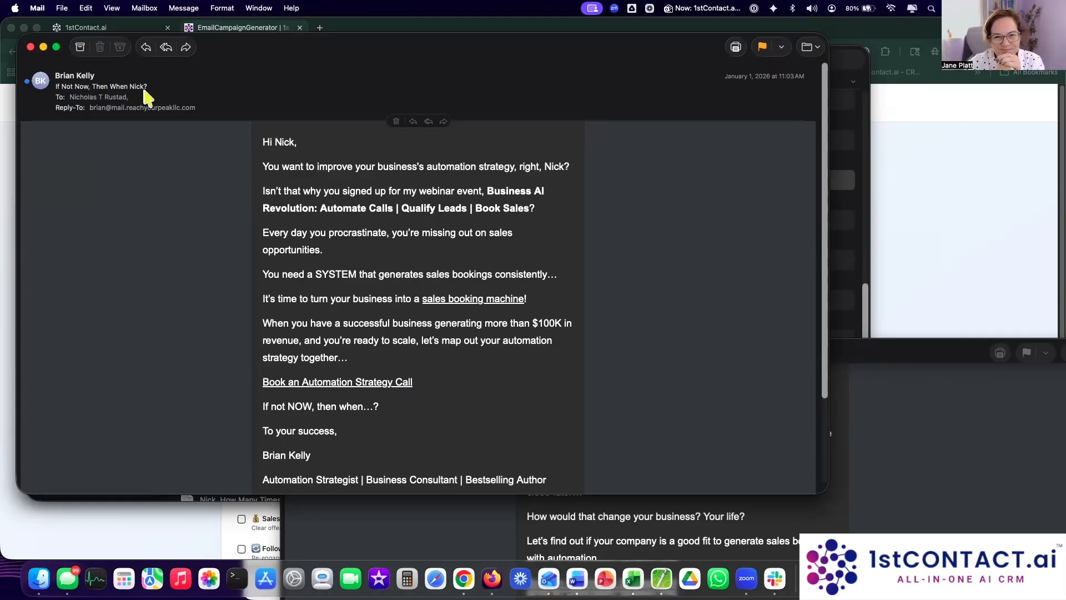
Step: Inspect the recipient's name in the subject line, then move the email window aside
{"action": "left_click_drag", "start_coordinate": [129, 87], "coordinate": [144, 89]}
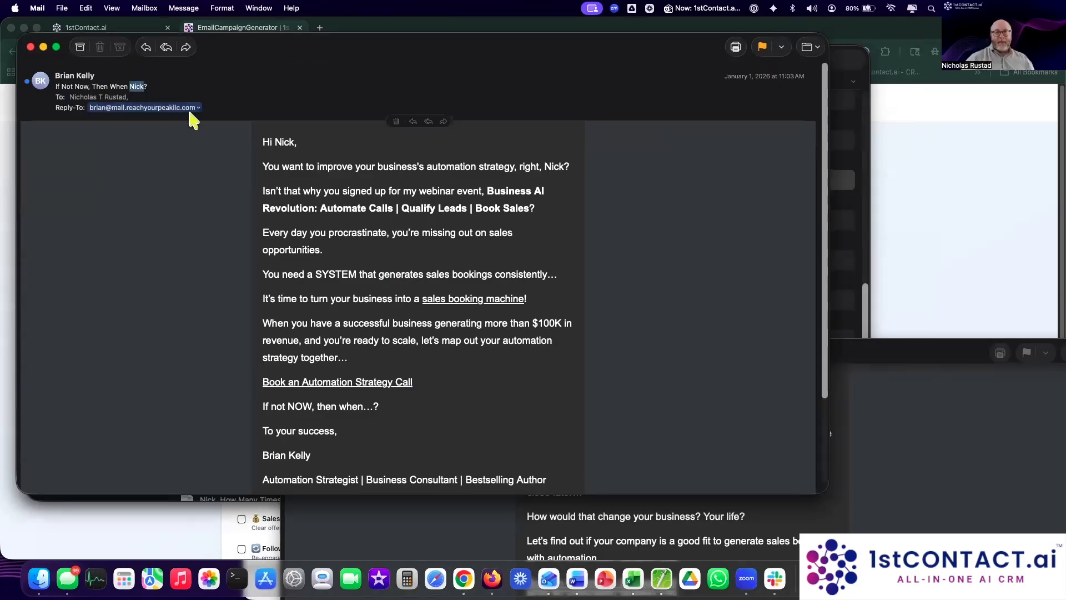
{"action": "left_click", "coordinate": [146, 84]}
{"action": "left_click_drag", "start_coordinate": [130, 87], "coordinate": [148, 93]}
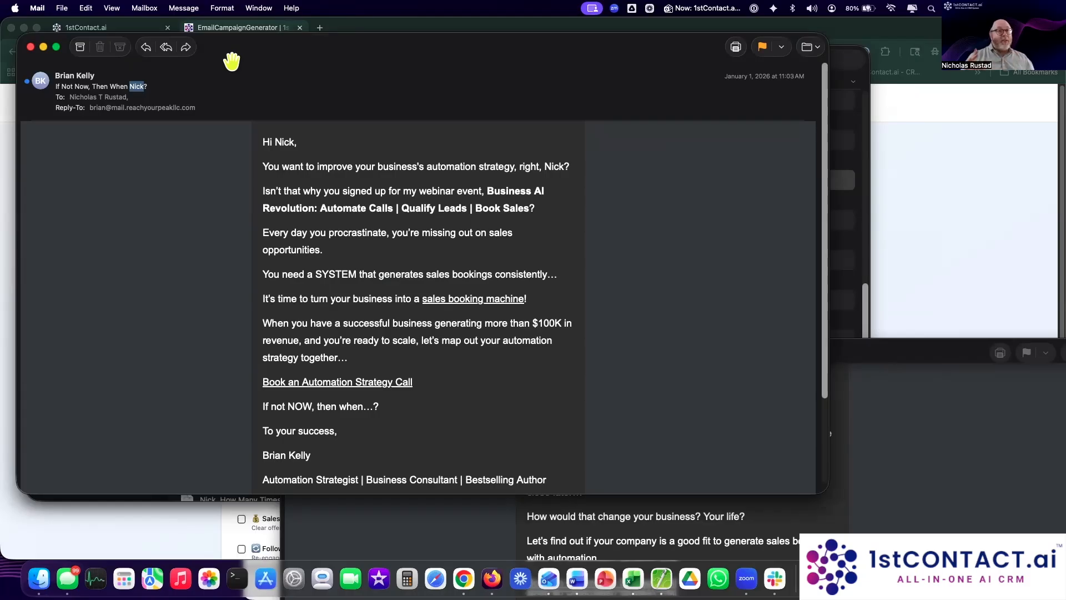
{"action": "left_click_drag", "start_coordinate": [274, 58], "coordinate": [452, 146]}
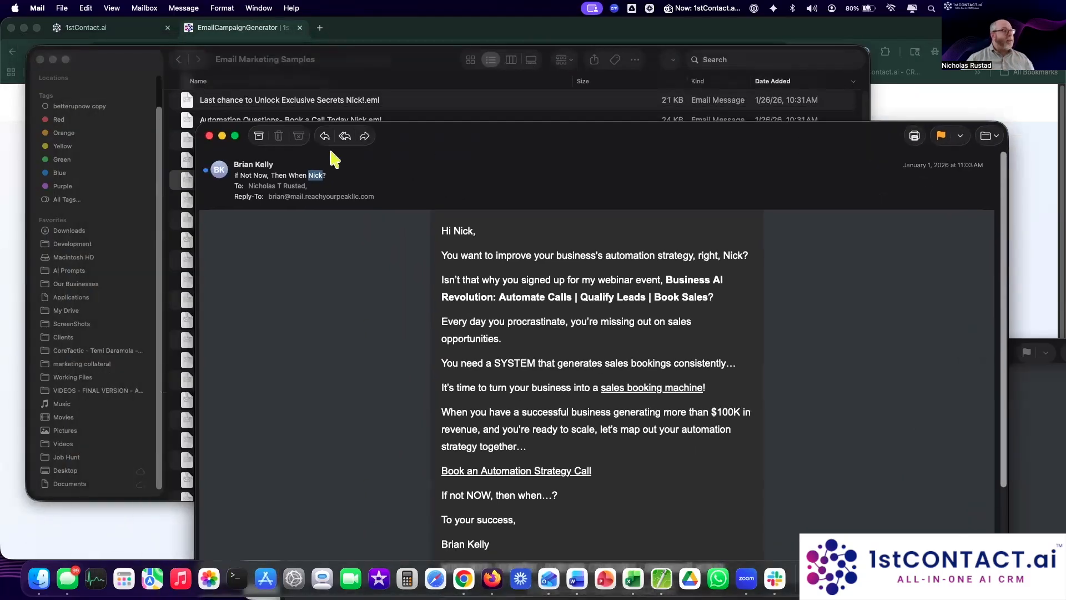
Step: Close the 'If Not Now, Then When' email and open the 'What Would You Do' webinar invitation
{"action": "left_click", "coordinate": [209, 136]}
{"action": "scroll", "coordinate": [261, 239], "scroll_direction": "down", "scroll_amount": 15}
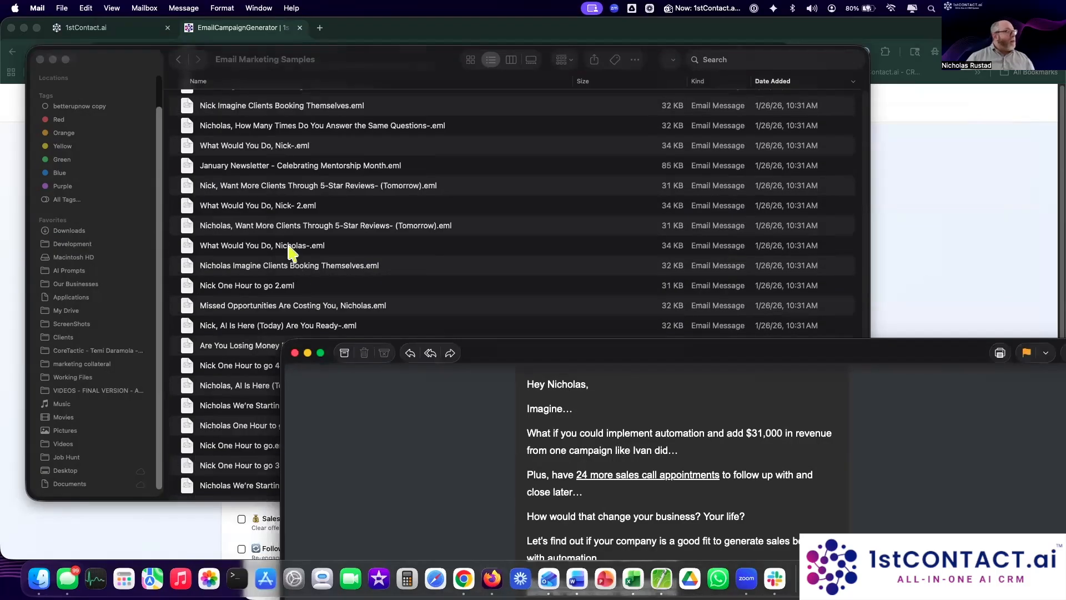
{"action": "left_click", "coordinate": [288, 246]}
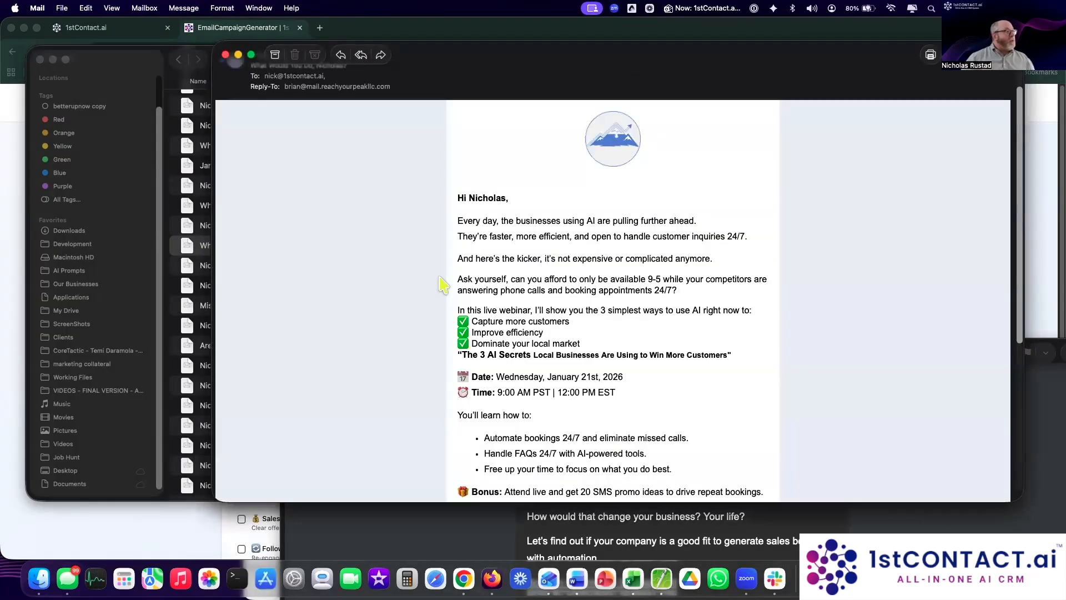
{"action": "left_click_drag", "start_coordinate": [580, 54], "coordinate": [530, 28]}
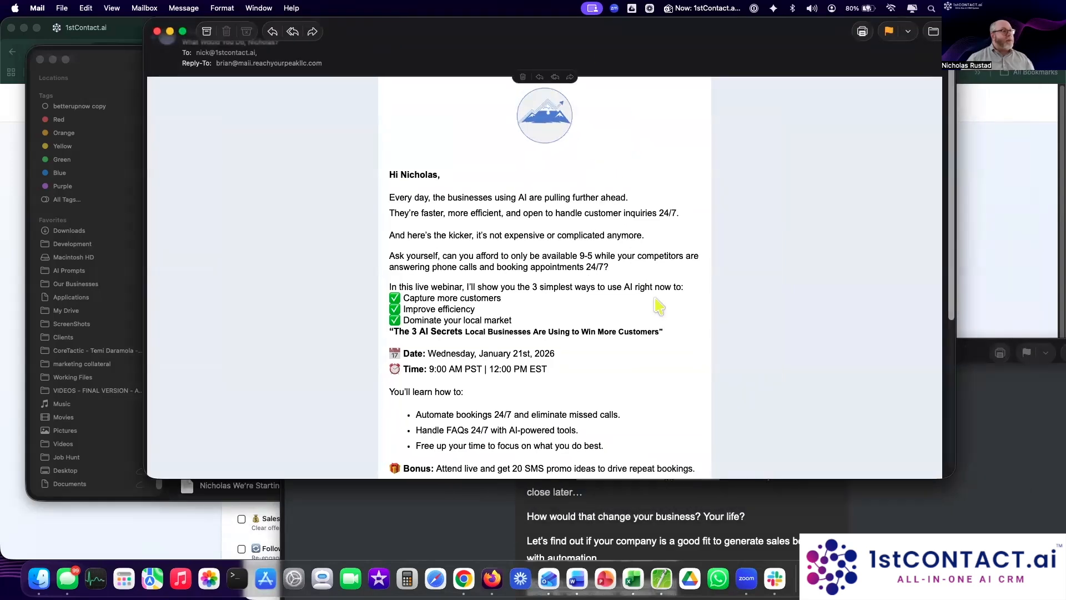
Step: Rearrange the two open email windows so the webinar invitation is in front and fully visible
{"action": "scroll", "coordinate": [659, 305], "scroll_direction": "down", "scroll_amount": 5}
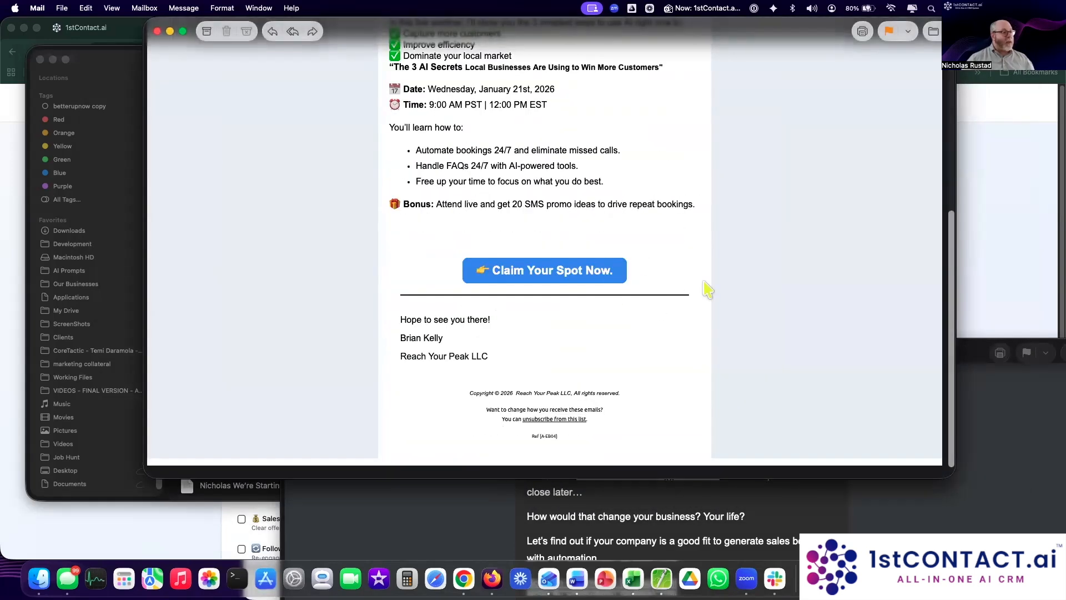
{"action": "scroll", "coordinate": [706, 290], "scroll_direction": "up", "scroll_amount": 5}
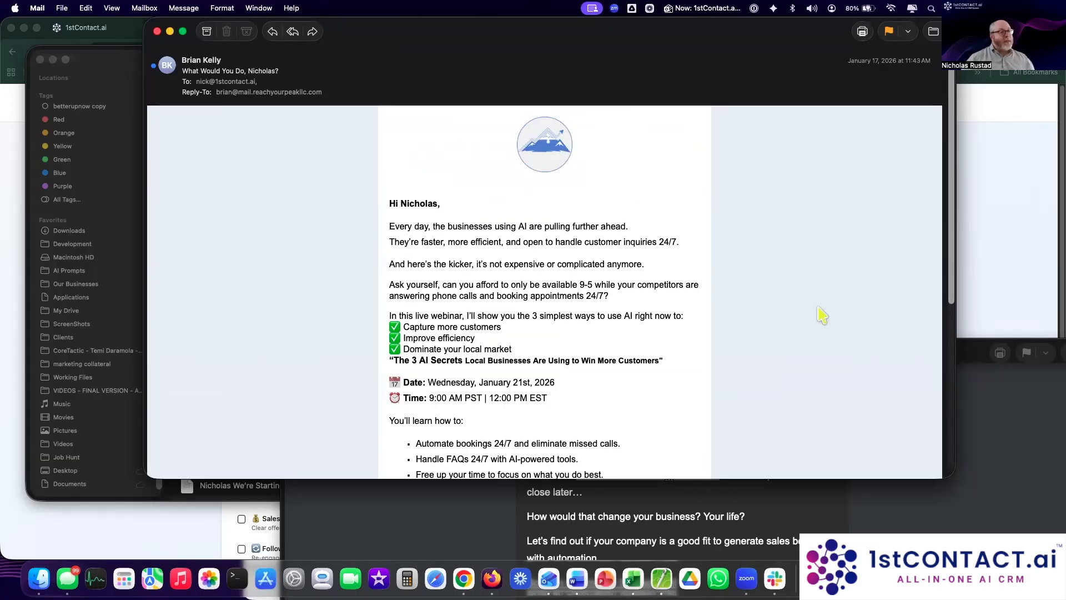
{"action": "left_click_drag", "start_coordinate": [671, 39], "coordinate": [537, 388]}
{"action": "left_click", "coordinate": [953, 366]}
{"action": "left_click_drag", "start_coordinate": [889, 257], "coordinate": [1034, 391]}
{"action": "left_click", "coordinate": [326, 408]}
{"action": "left_click_drag", "start_coordinate": [411, 391], "coordinate": [483, 66]}
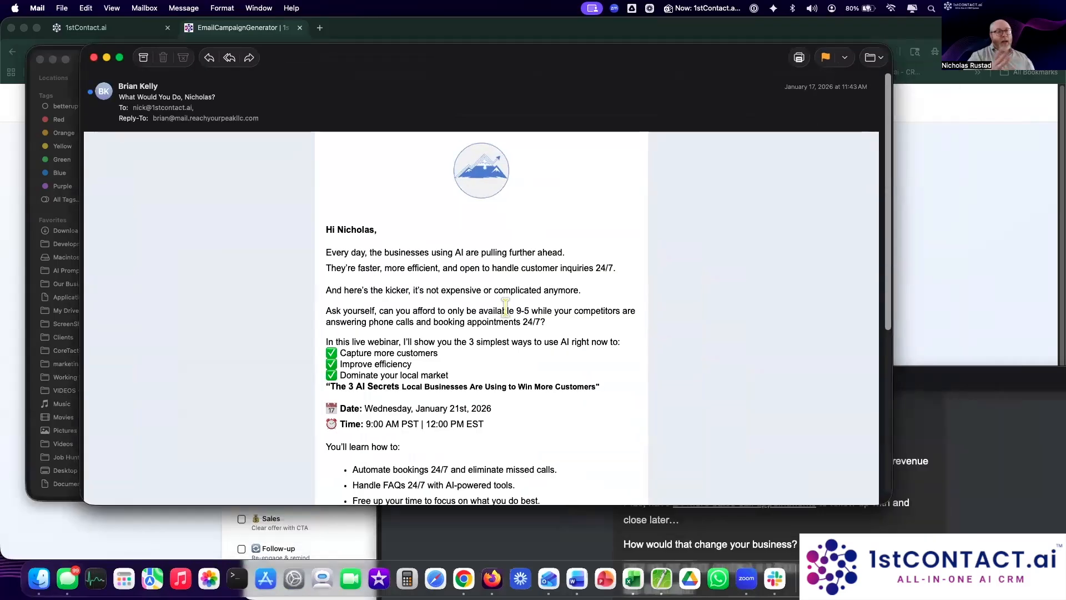
Step: Review 'The 3 AI Secrets' webinar title and follow the Claim Your Spot Now link
{"action": "scroll", "coordinate": [512, 422], "scroll_direction": "down", "scroll_amount": 5}
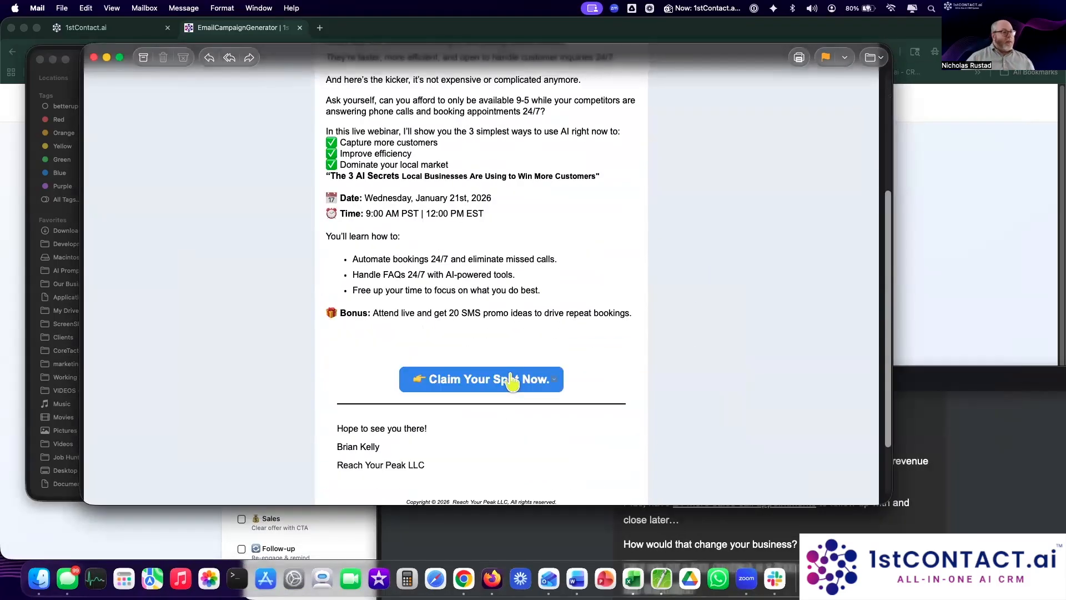
{"action": "scroll", "coordinate": [512, 382], "scroll_direction": "up", "scroll_amount": 3}
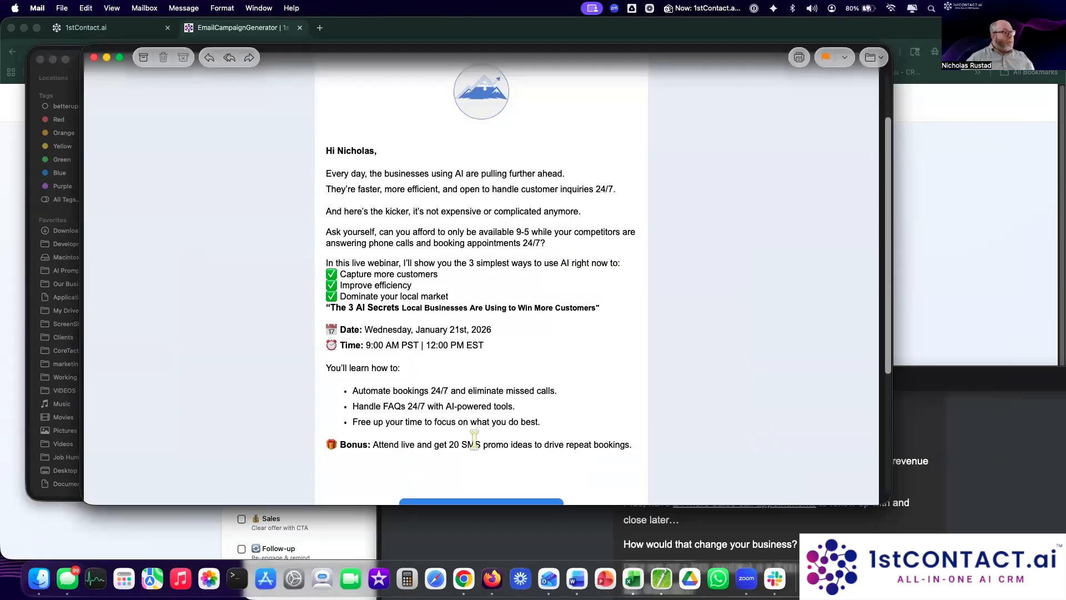
{"action": "left_click_drag", "start_coordinate": [367, 309], "coordinate": [505, 329]}
{"action": "scroll", "coordinate": [508, 401], "scroll_direction": "down", "scroll_amount": 4}
{"action": "left_click_drag", "start_coordinate": [358, 291], "coordinate": [551, 326]}
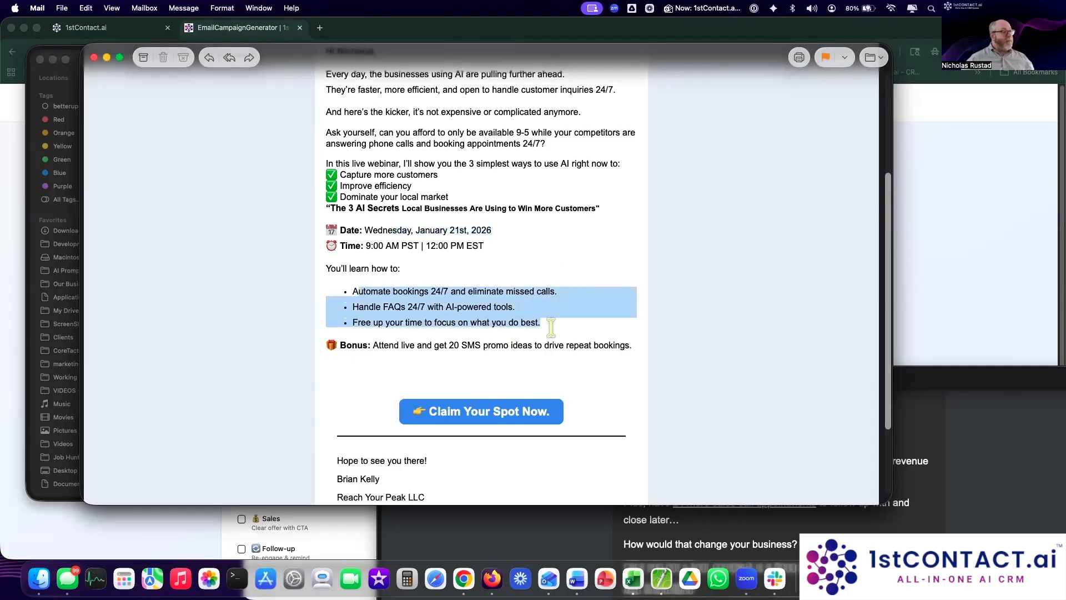
{"action": "scroll", "coordinate": [638, 438], "scroll_direction": "down", "scroll_amount": 4}
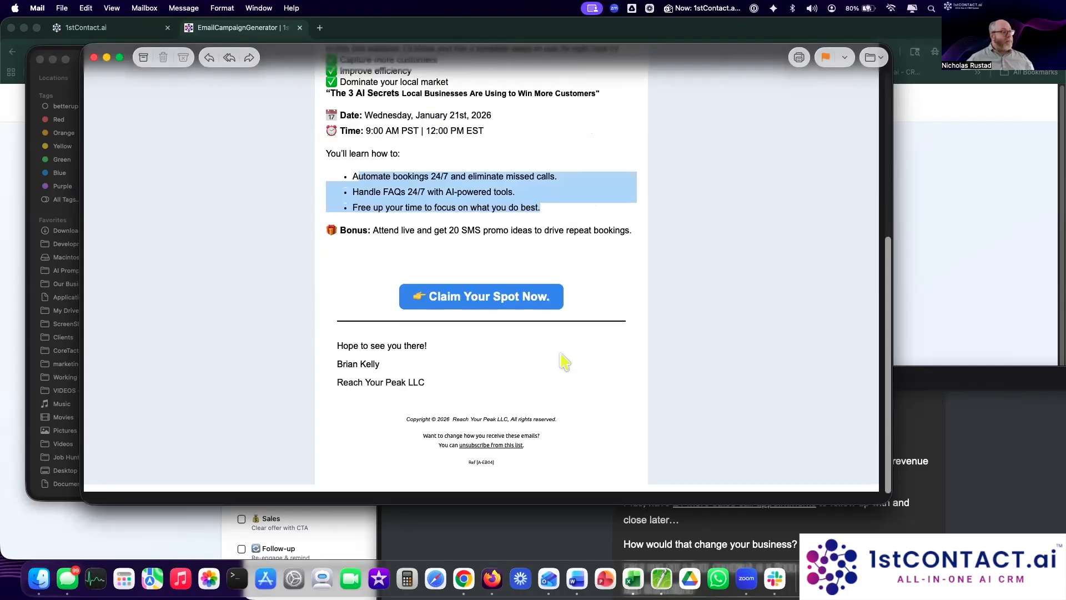
{"action": "left_click", "coordinate": [479, 308]}
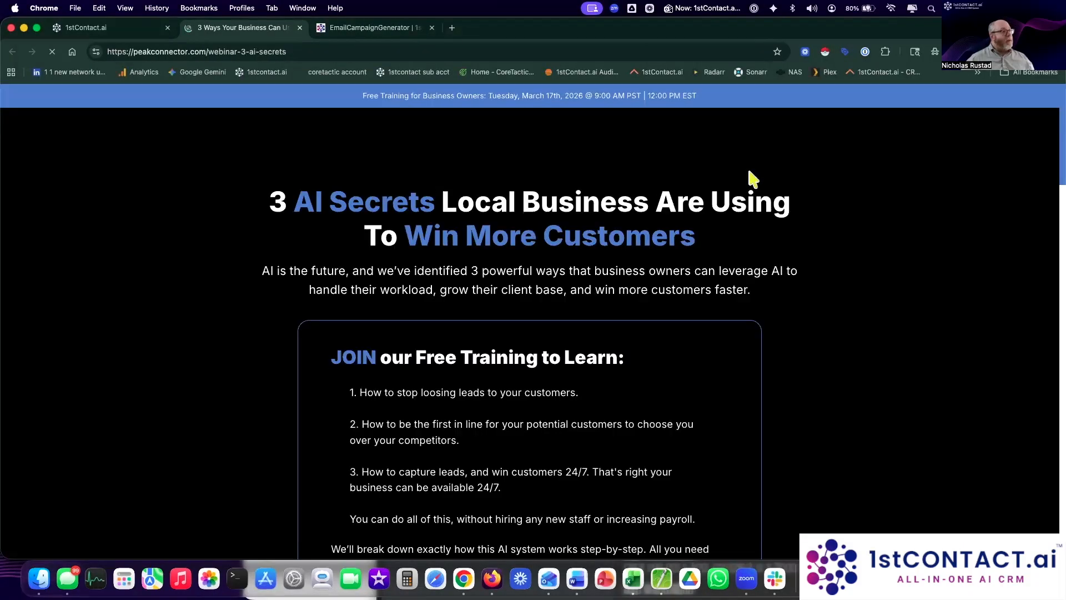
Step: Review the 3 AI Secrets webinar landing page and move its tab into a separate window
{"action": "scroll", "coordinate": [897, 227], "scroll_direction": "down", "scroll_amount": 4}
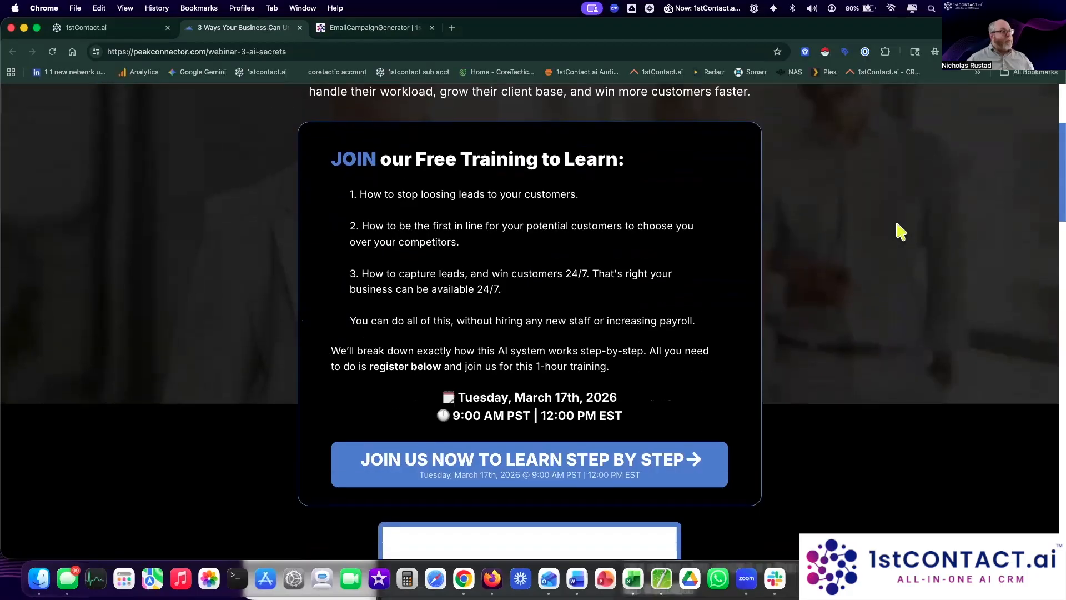
{"action": "scroll", "coordinate": [900, 231], "scroll_direction": "down", "scroll_amount": 17}
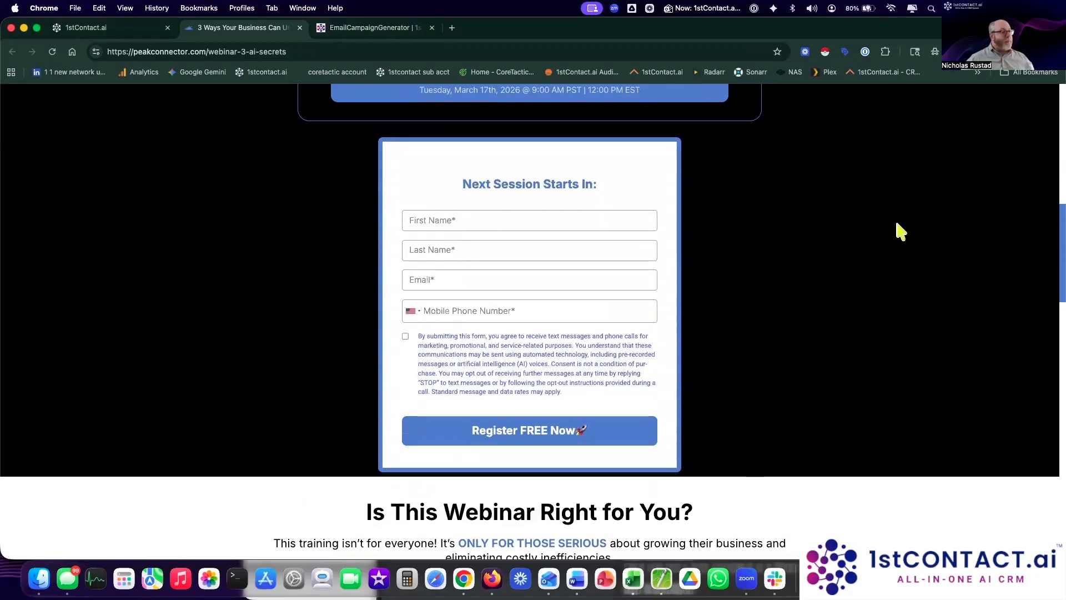
{"action": "scroll", "coordinate": [901, 232], "scroll_direction": "down", "scroll_amount": 16}
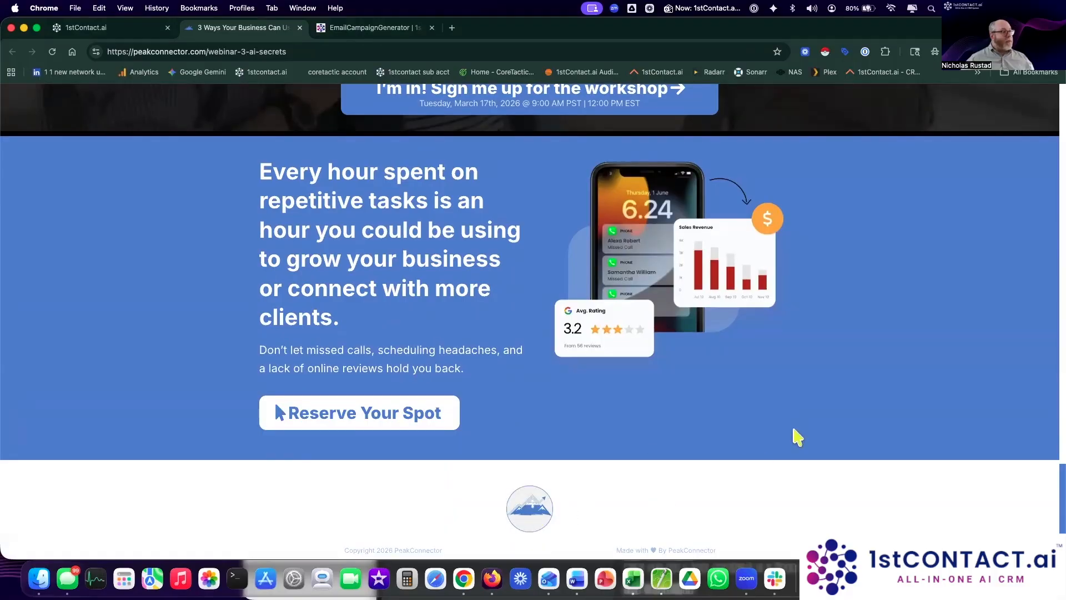
{"action": "scroll", "coordinate": [798, 437], "scroll_direction": "up", "scroll_amount": 20}
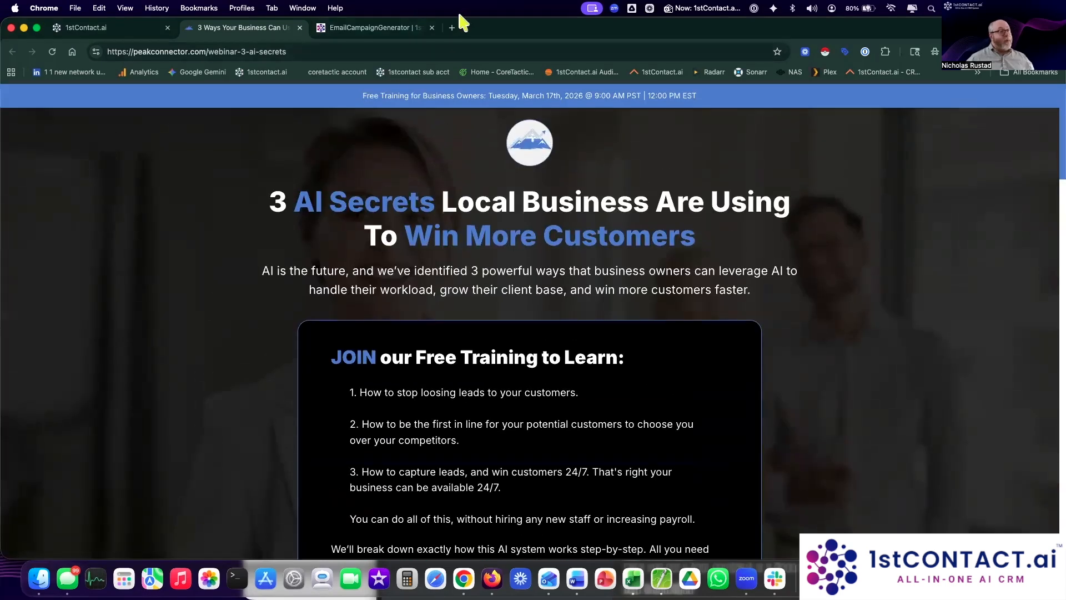
{"action": "left_click_drag", "start_coordinate": [229, 143], "coordinate": [243, 38]}
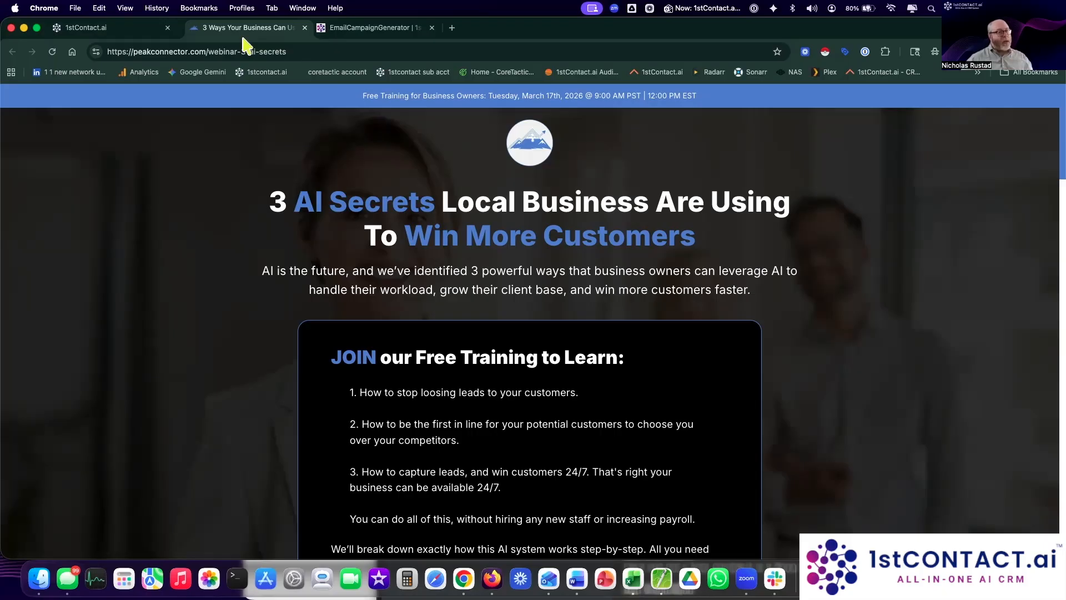
{"action": "left_click_drag", "start_coordinate": [243, 38], "coordinate": [311, 599]}
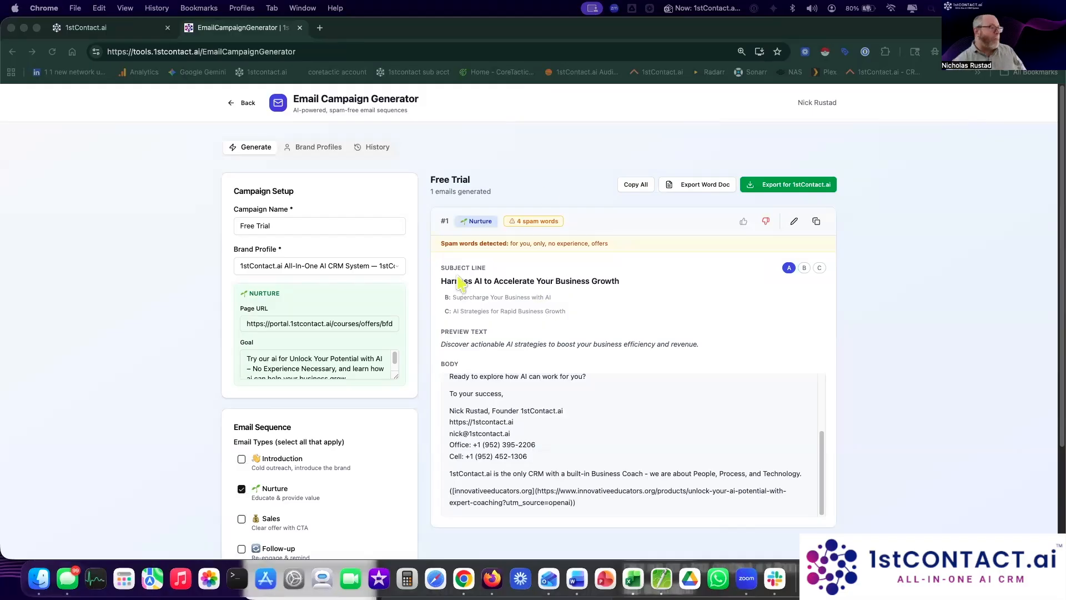
Step: Bring the Email Campaign Generator window back to full screen and open its Brand Profiles settings
{"action": "left_click", "coordinate": [539, 146]}
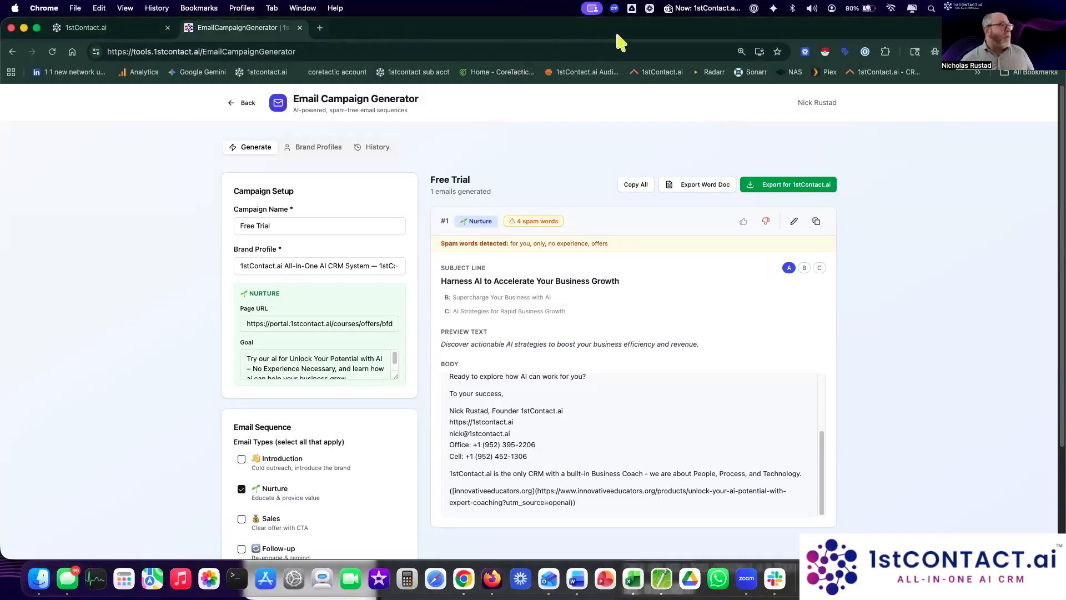
{"action": "double_click", "coordinate": [431, 23]}
{"action": "double_click", "coordinate": [436, 30]}
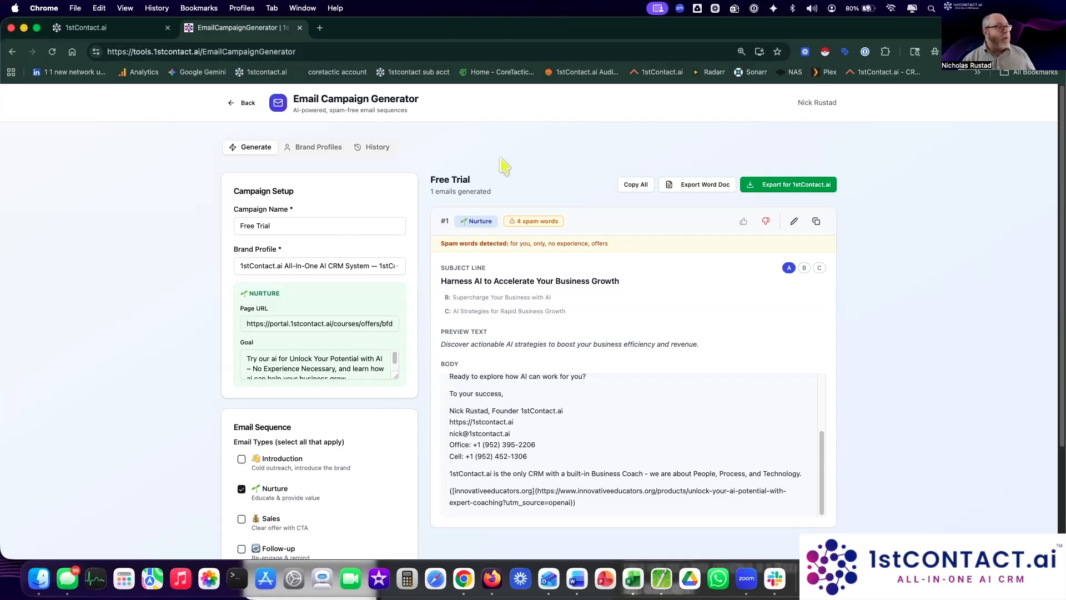
{"action": "scroll", "coordinate": [425, 353], "scroll_direction": "down", "scroll_amount": 5}
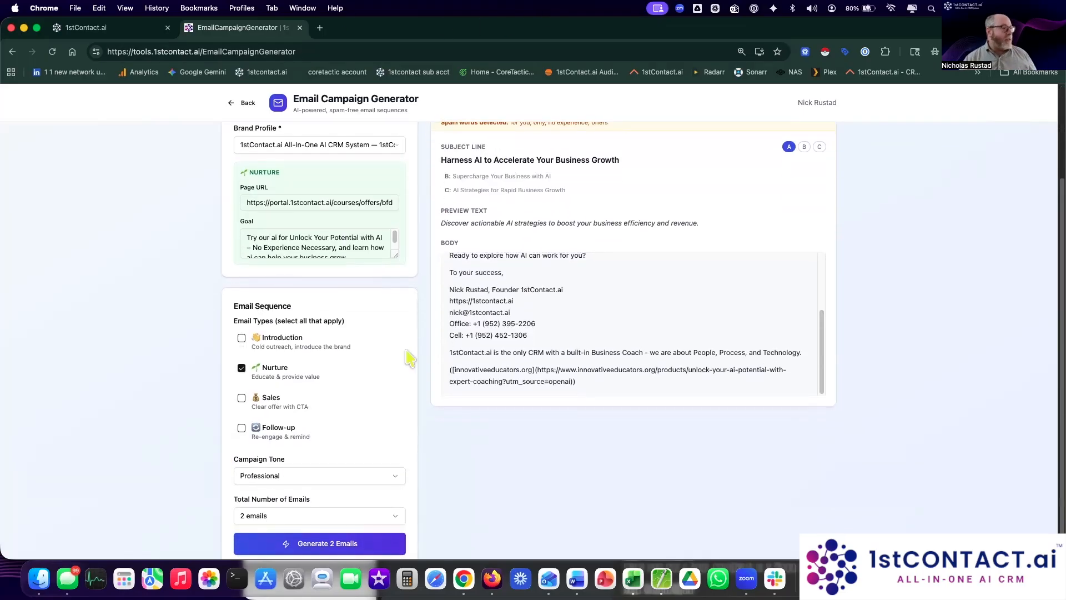
{"action": "scroll", "coordinate": [426, 353], "scroll_direction": "up", "scroll_amount": 5}
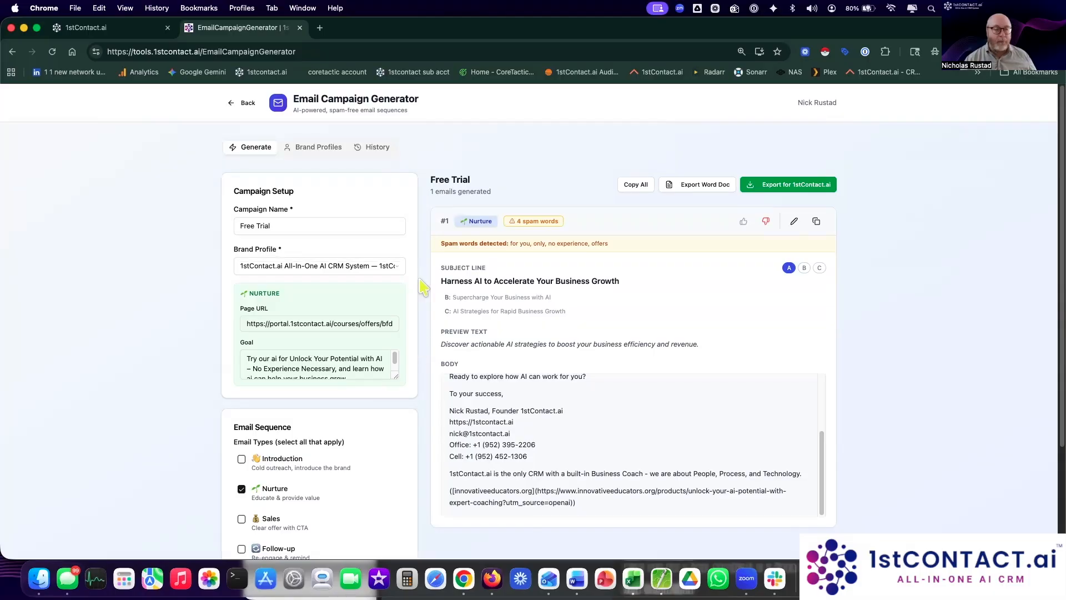
{"action": "left_click", "coordinate": [320, 146]}
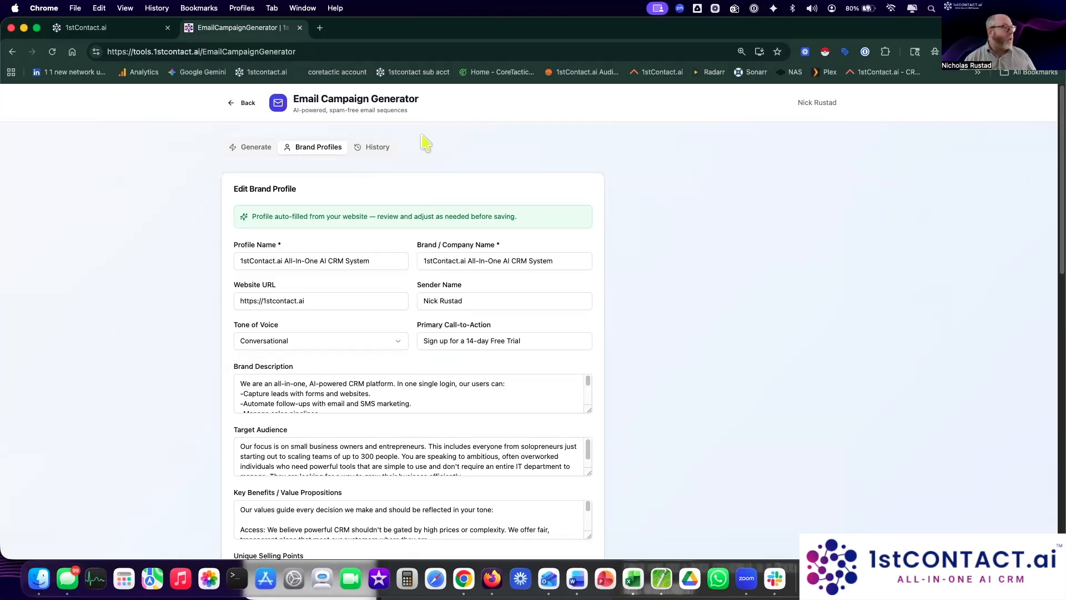
Step: Enlarge the Brand Description, Target Audience and Key Benefits boxes to show all their text
{"action": "left_click", "coordinate": [253, 148]}
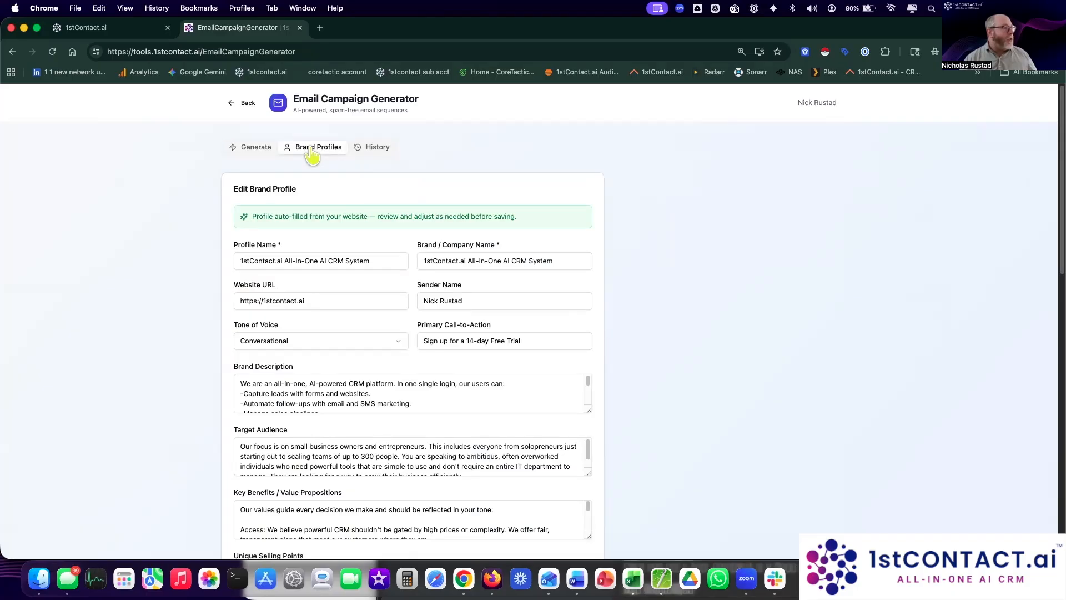
{"action": "scroll", "coordinate": [701, 311], "scroll_direction": "down", "scroll_amount": 4}
{"action": "scroll", "coordinate": [703, 312], "scroll_direction": "down", "scroll_amount": 3}
{"action": "scroll", "coordinate": [702, 313], "scroll_direction": "up", "scroll_amount": 6}
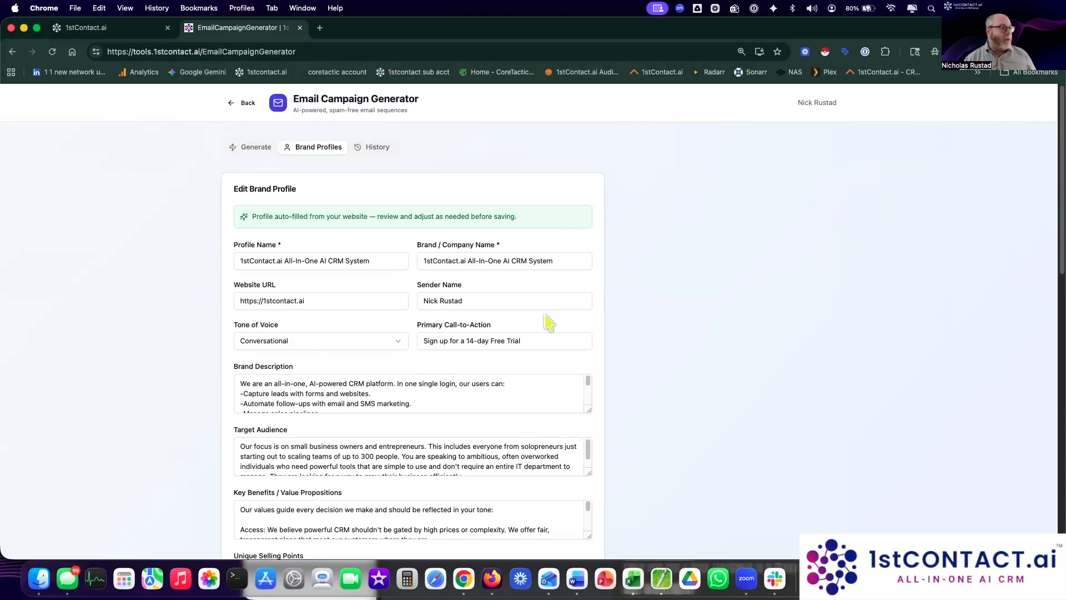
{"action": "scroll", "coordinate": [549, 322], "scroll_direction": "down", "scroll_amount": 3}
{"action": "left_click_drag", "start_coordinate": [584, 276], "coordinate": [589, 363]}
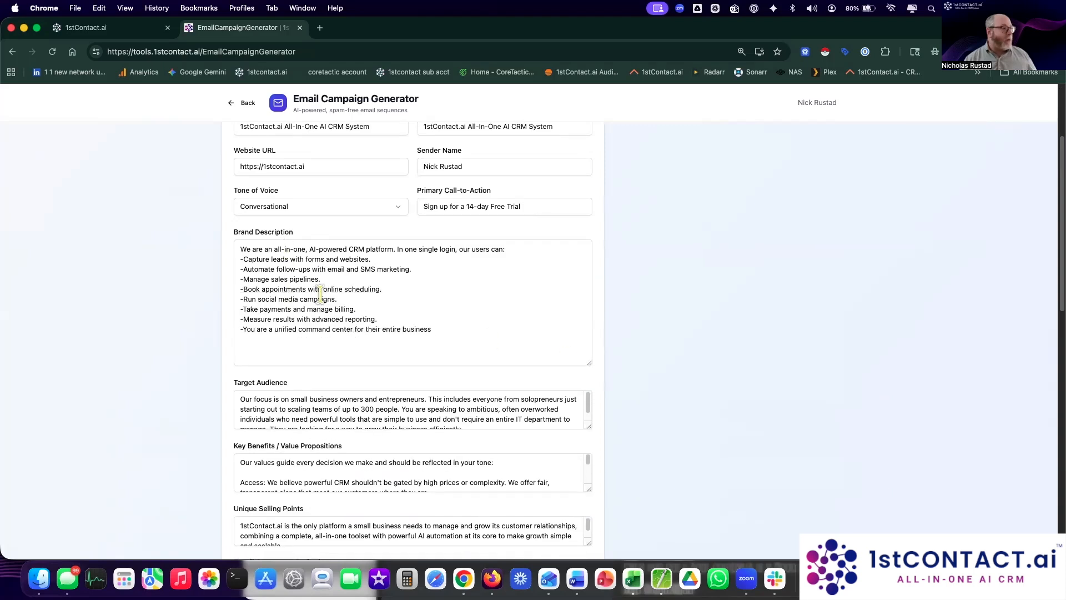
{"action": "scroll", "coordinate": [697, 369], "scroll_direction": "down", "scroll_amount": 3}
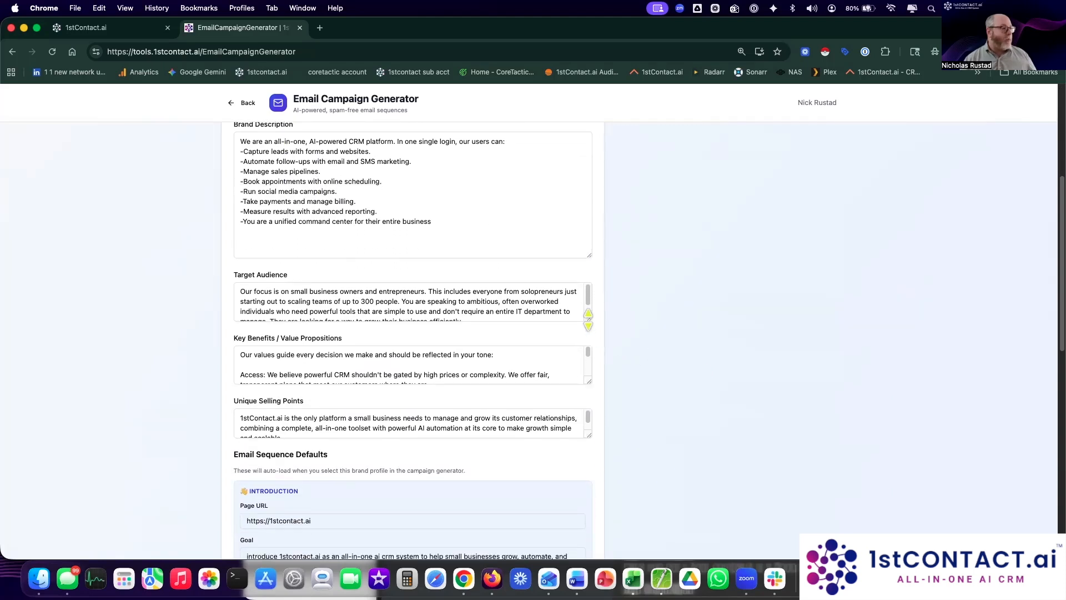
{"action": "left_click_drag", "start_coordinate": [588, 319], "coordinate": [587, 389]}
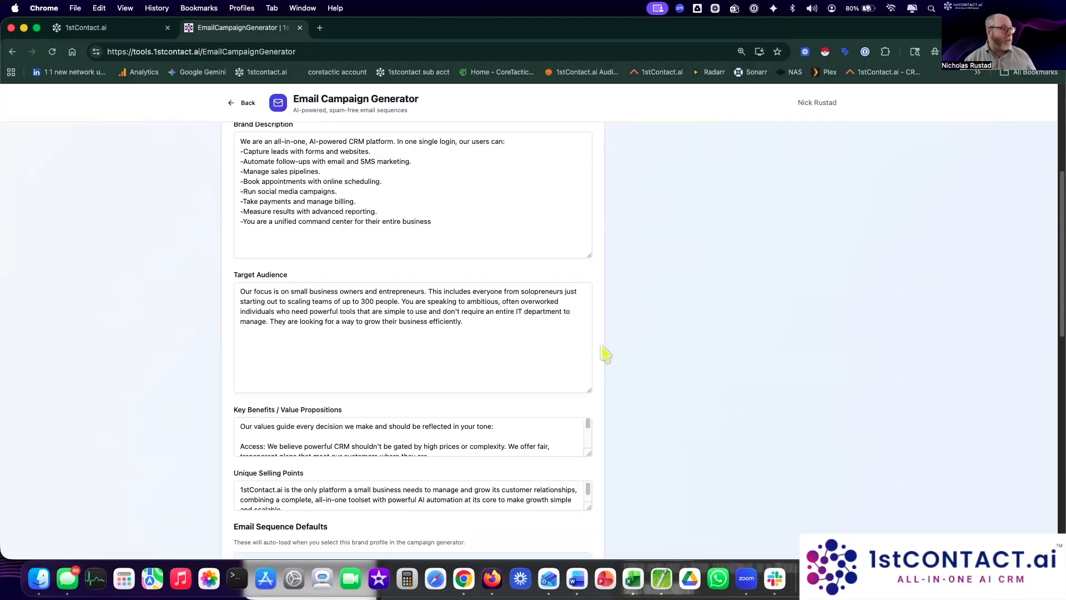
{"action": "scroll", "coordinate": [605, 355], "scroll_direction": "down", "scroll_amount": 3}
{"action": "left_click_drag", "start_coordinate": [587, 321], "coordinate": [581, 426]}
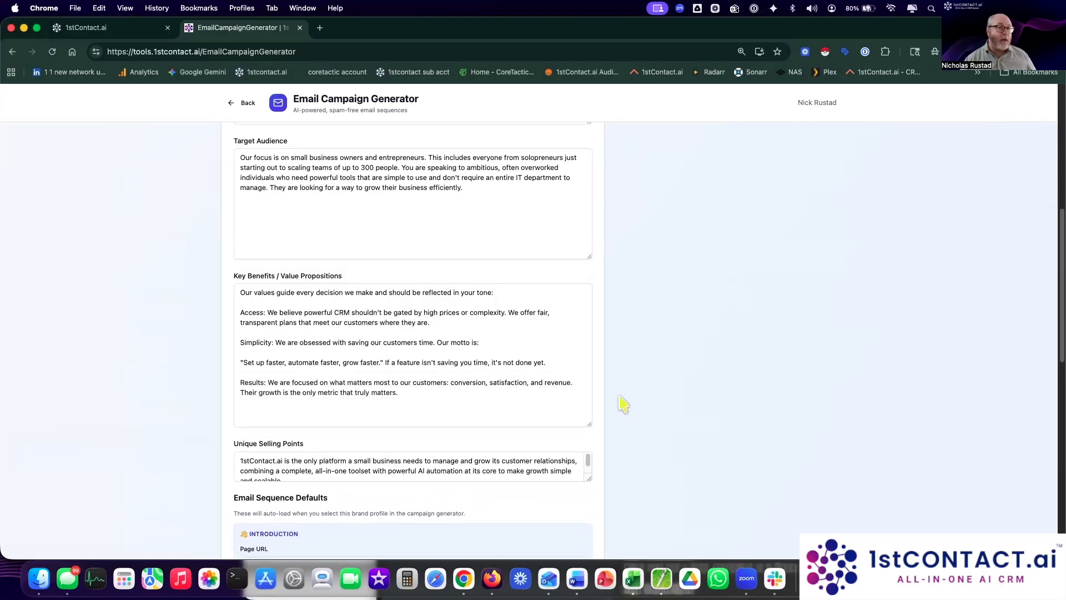
{"action": "scroll", "coordinate": [623, 403], "scroll_direction": "down", "scroll_amount": 2}
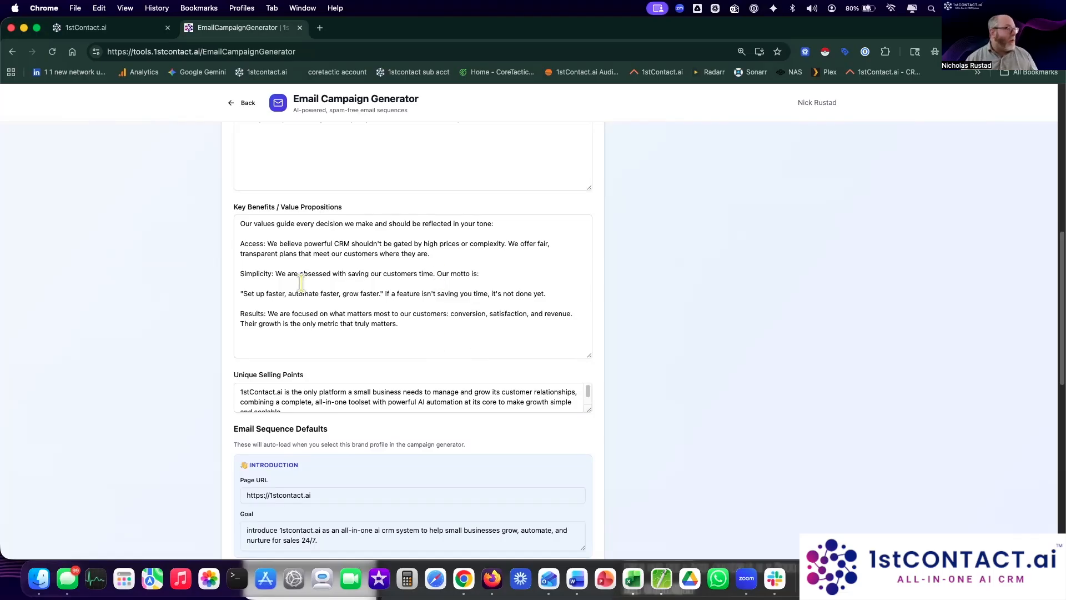
Step: Inspect the Key Benefits text, including the motto line and the Results paragraph
{"action": "left_click", "coordinate": [268, 302]}
{"action": "left_click_drag", "start_coordinate": [284, 299], "coordinate": [352, 296]}
{"action": "left_click", "coordinate": [362, 338]}
{"action": "left_click_drag", "start_coordinate": [244, 314], "coordinate": [353, 319]}
{"action": "left_click", "coordinate": [432, 331]}
Step: Enlarge the Unique Selling Points box and review its all-in-one toolset phrase
{"action": "scroll", "coordinate": [500, 288], "scroll_direction": "down", "scroll_amount": 3}
{"action": "left_click_drag", "start_coordinate": [589, 246], "coordinate": [590, 317]}
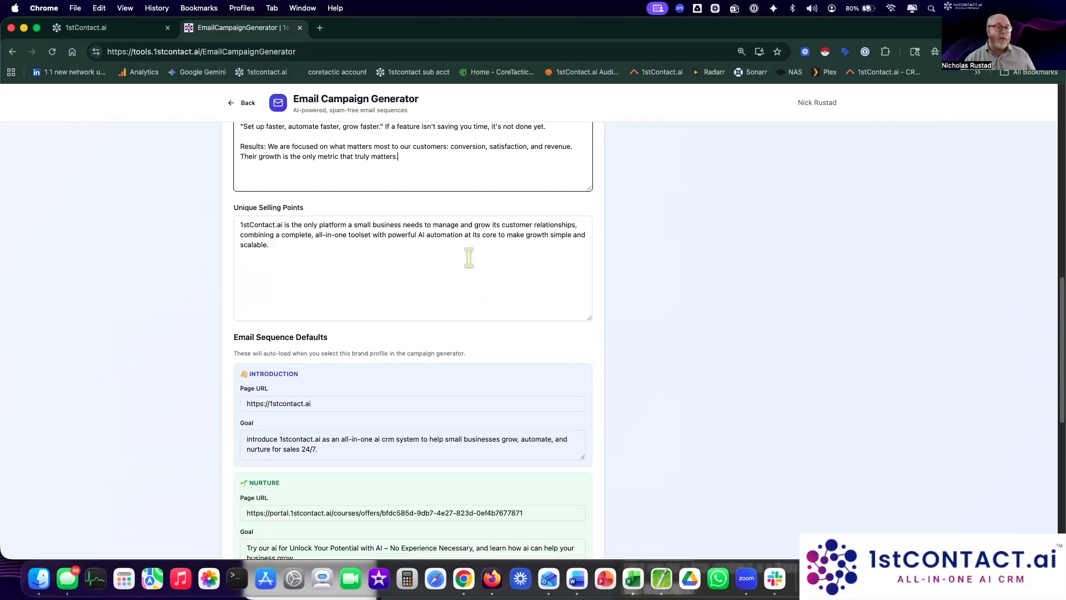
{"action": "scroll", "coordinate": [469, 257], "scroll_direction": "down", "scroll_amount": 1}
{"action": "left_click_drag", "start_coordinate": [315, 224], "coordinate": [380, 225]}
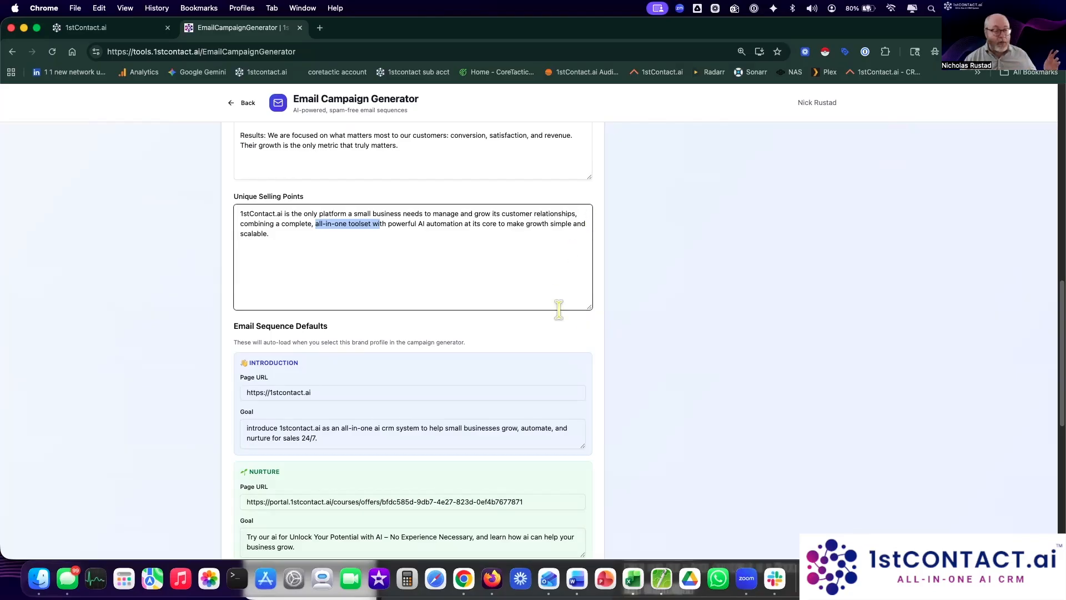
{"action": "scroll", "coordinate": [562, 316], "scroll_direction": "down", "scroll_amount": 3}
{"action": "scroll", "coordinate": [577, 313], "scroll_direction": "down", "scroll_amount": 1}
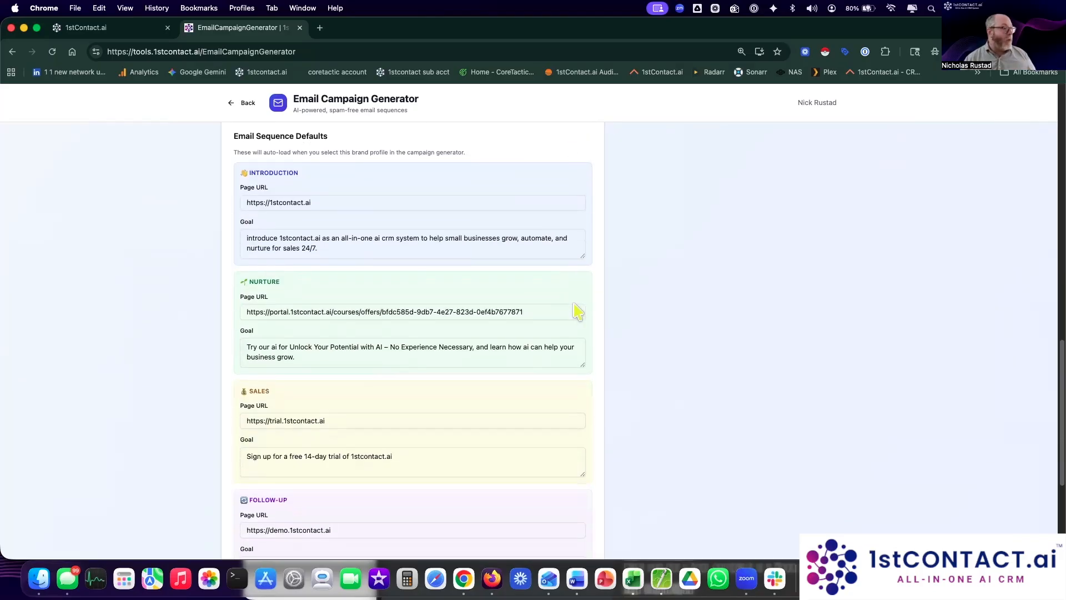
{"action": "scroll", "coordinate": [573, 302], "scroll_direction": "down", "scroll_amount": 1}
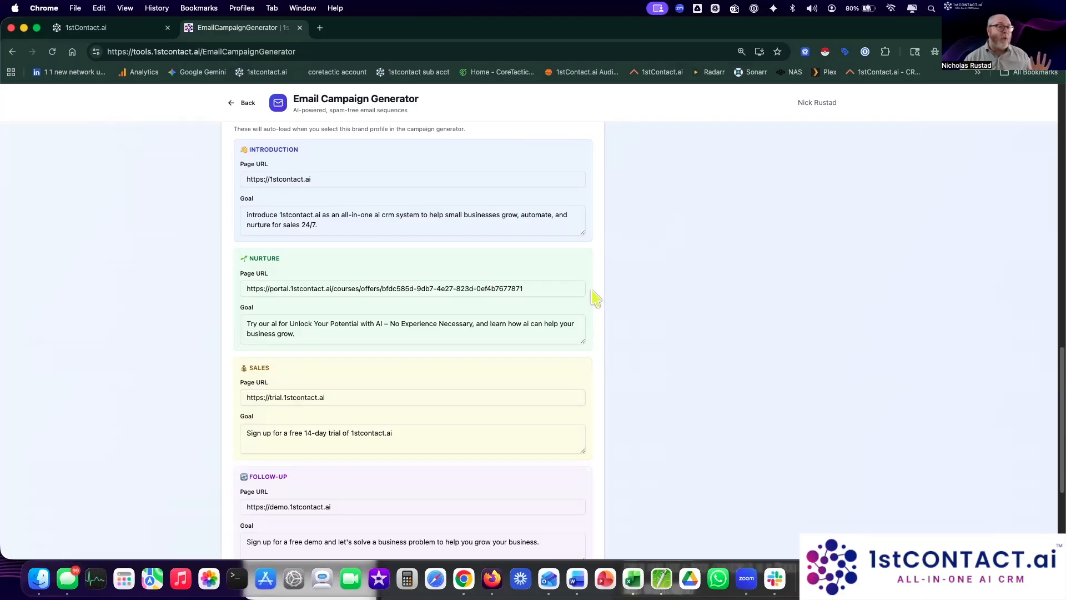
{"action": "scroll", "coordinate": [619, 300], "scroll_direction": "down", "scroll_amount": 1}
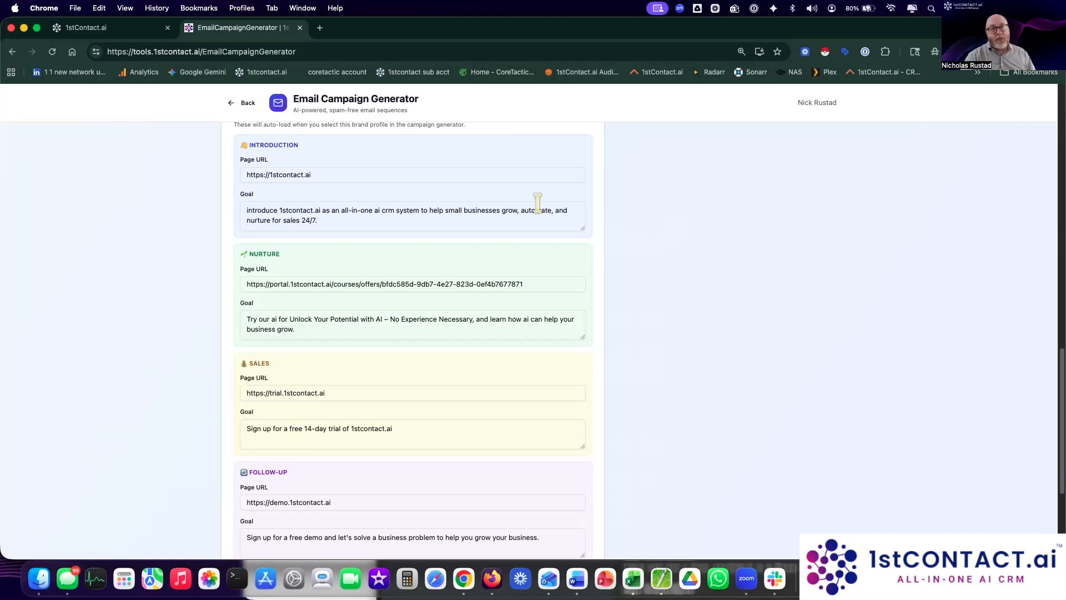
{"action": "left_click", "coordinate": [370, 319]}
{"action": "scroll", "coordinate": [399, 287], "scroll_direction": "down", "scroll_amount": 2}
{"action": "left_click", "coordinate": [400, 288]}
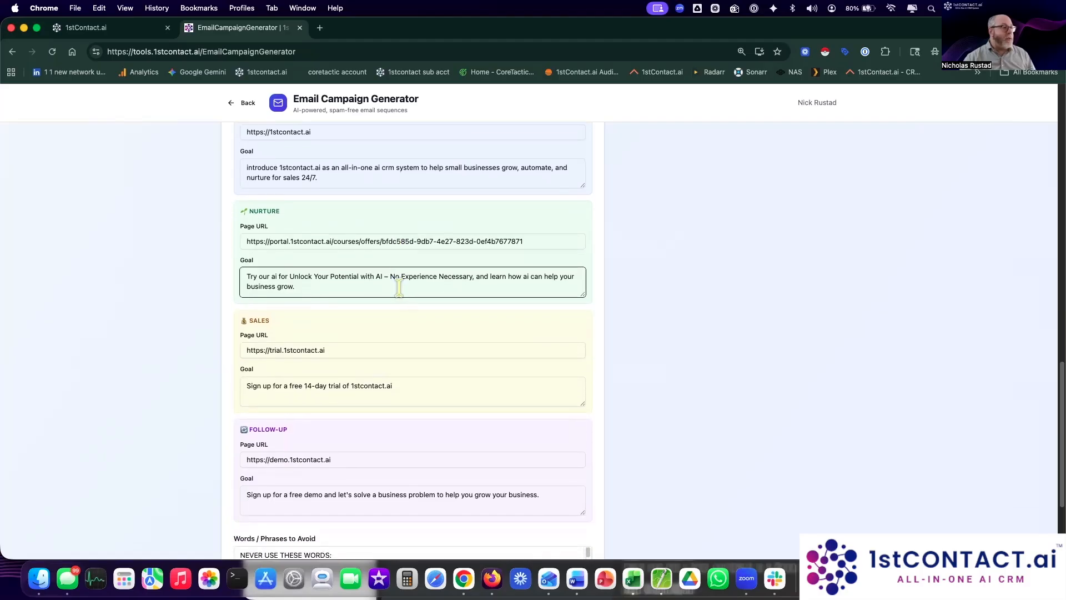
{"action": "triple_click", "coordinate": [523, 242]}
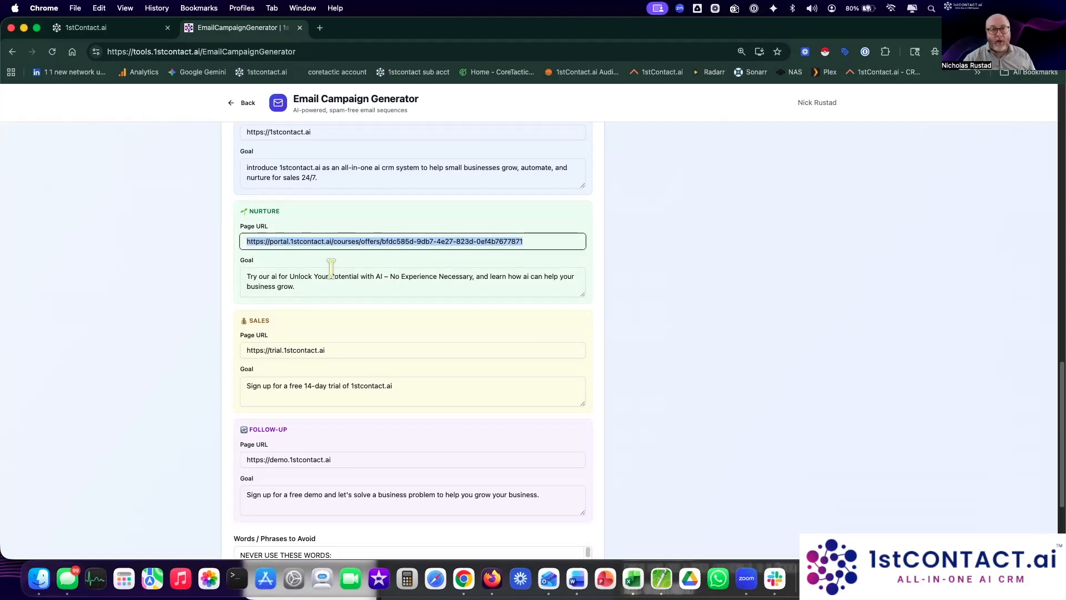
{"action": "left_click", "coordinate": [351, 276]}
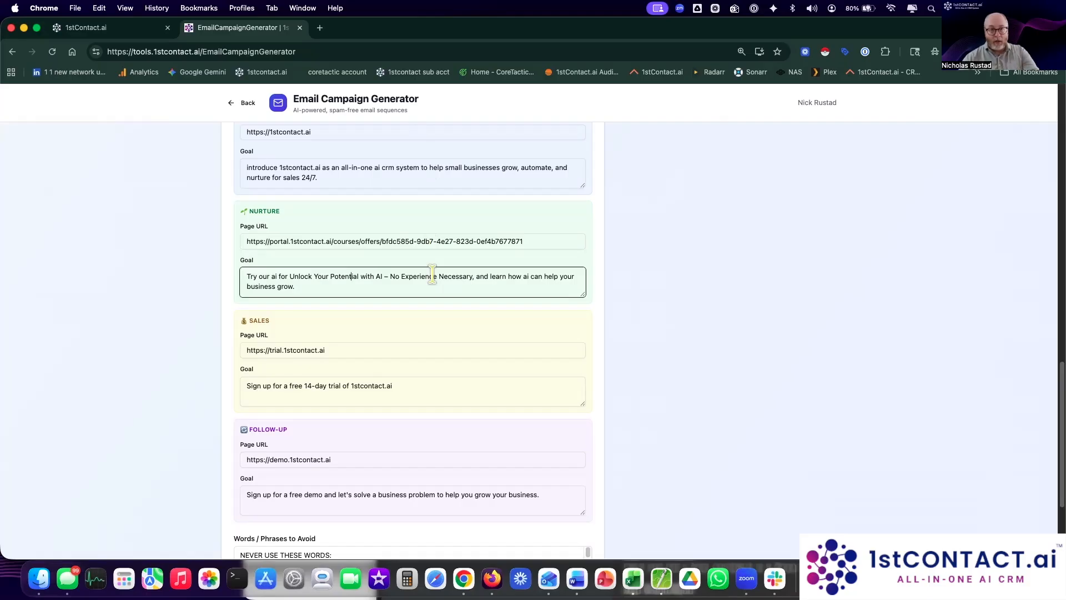
{"action": "scroll", "coordinate": [432, 283], "scroll_direction": "down", "scroll_amount": 5}
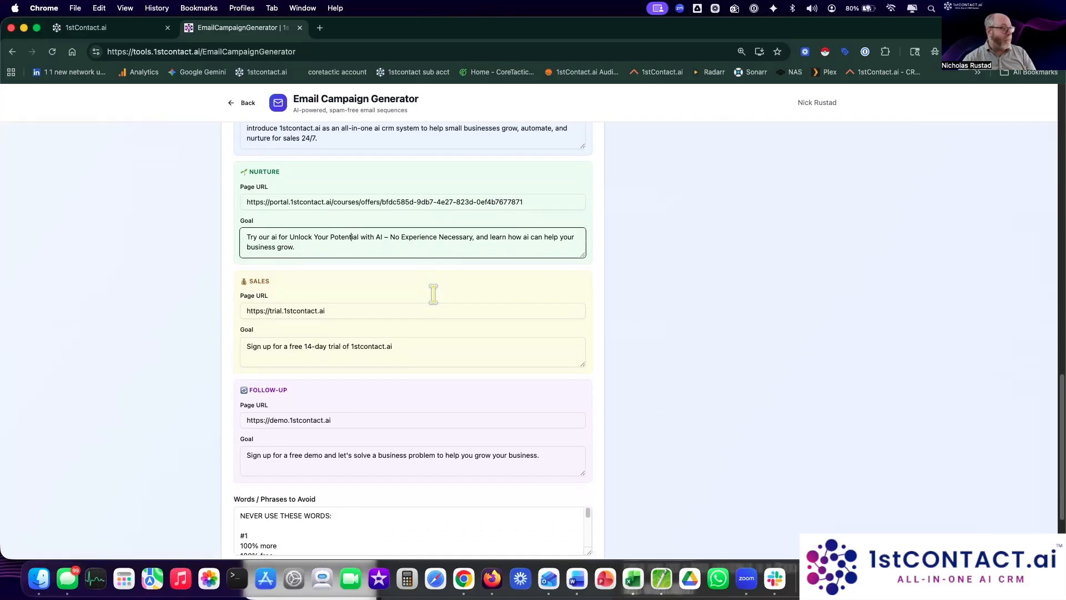
{"action": "left_click", "coordinate": [337, 267]}
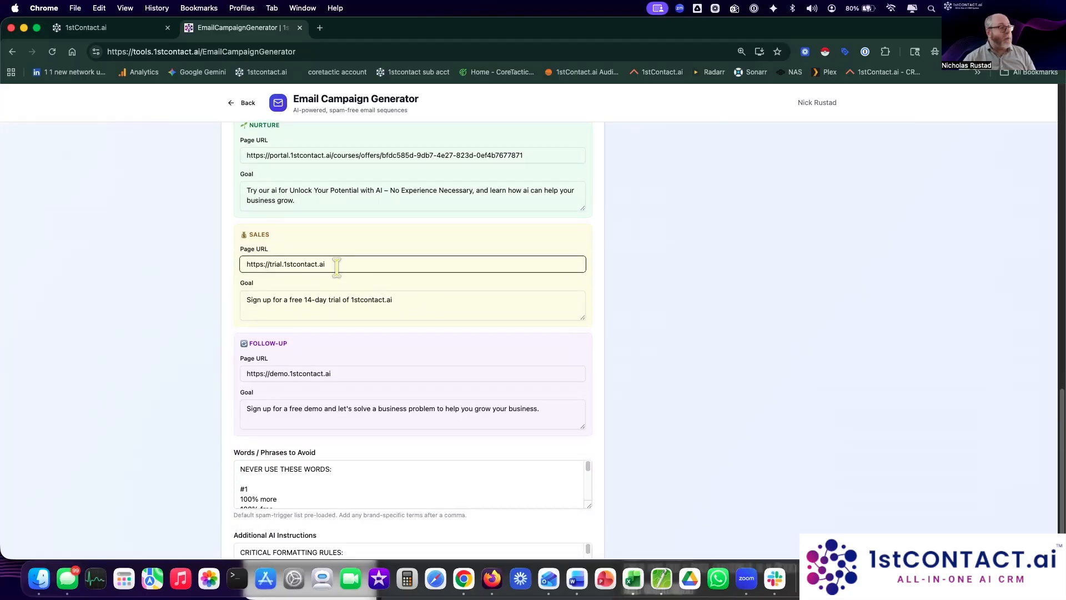
{"action": "left_click_drag", "start_coordinate": [336, 265], "coordinate": [217, 276]}
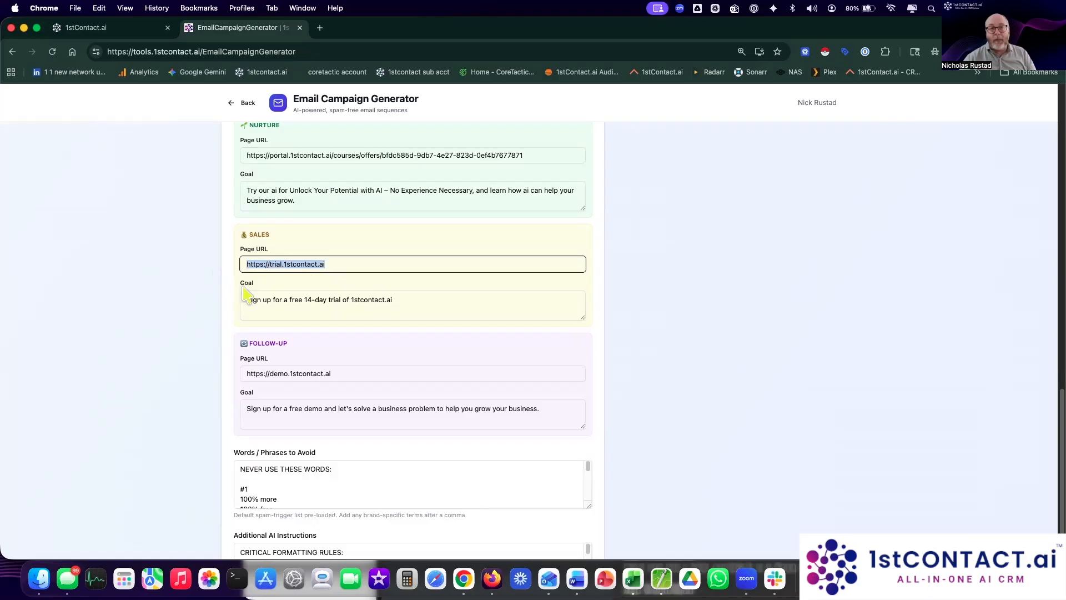
{"action": "left_click", "coordinate": [301, 298]}
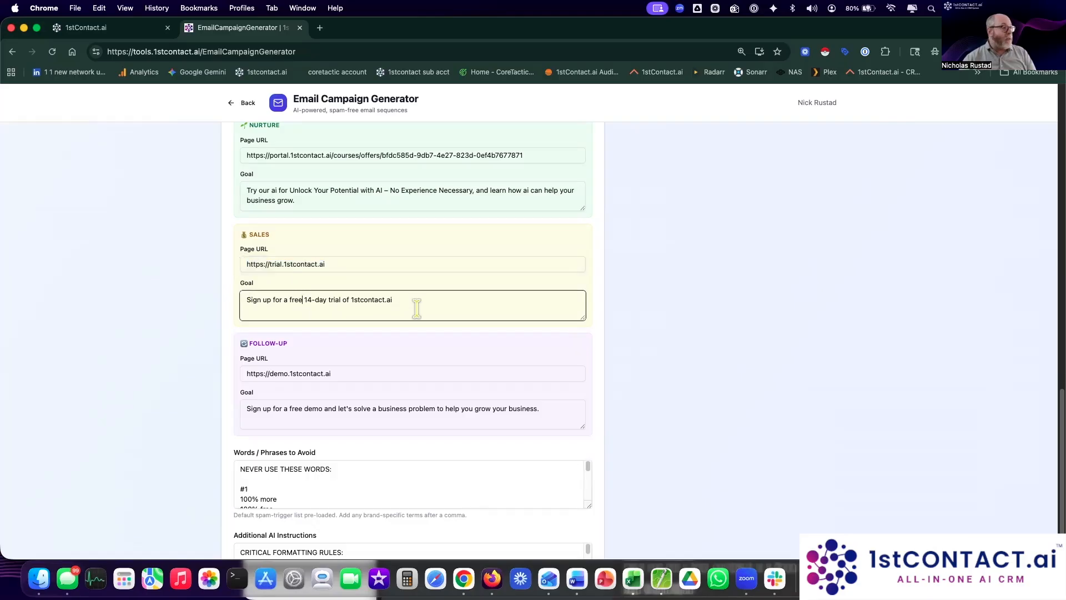
{"action": "scroll", "coordinate": [415, 305], "scroll_direction": "down", "scroll_amount": 2}
{"action": "scroll", "coordinate": [413, 304], "scroll_direction": "down", "scroll_amount": 2}
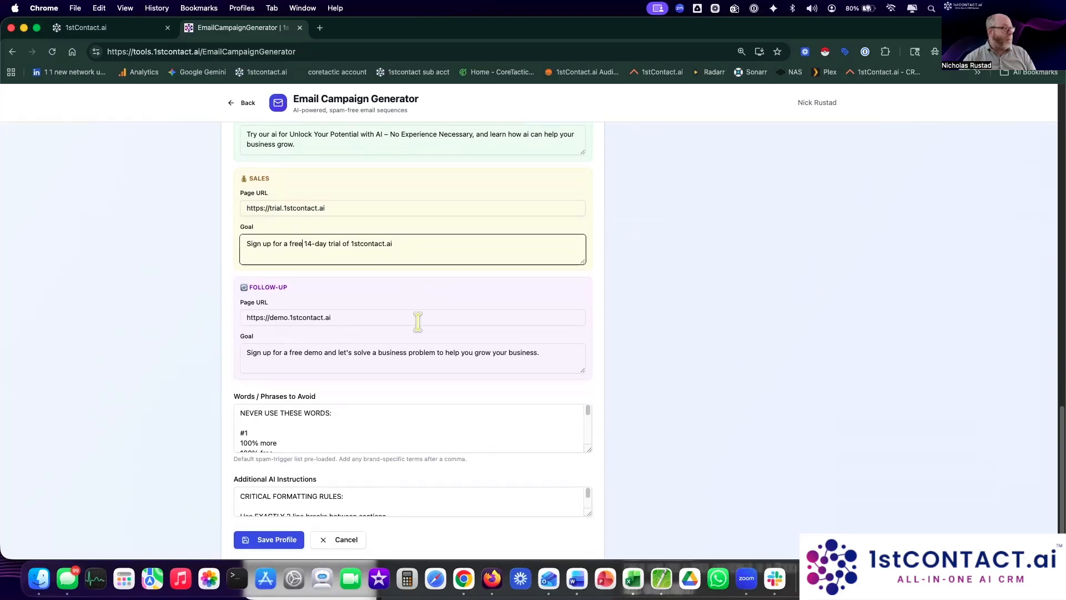
{"action": "left_click", "coordinate": [395, 301]}
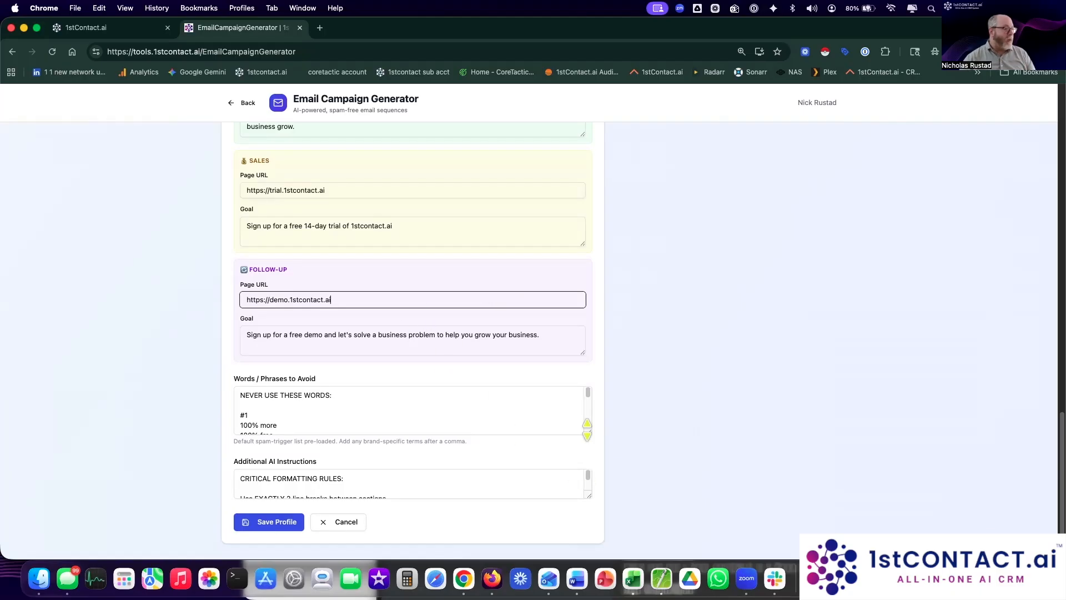
{"action": "left_click_drag", "start_coordinate": [587, 430], "coordinate": [586, 486]}
Step: Scroll through the spam-word list and stretch the textarea down to reveal the Additional AI Instructions formatting rules
{"action": "scroll", "coordinate": [475, 457], "scroll_direction": "down", "scroll_amount": 4}
{"action": "scroll", "coordinate": [474, 457], "scroll_direction": "down", "scroll_amount": 10}
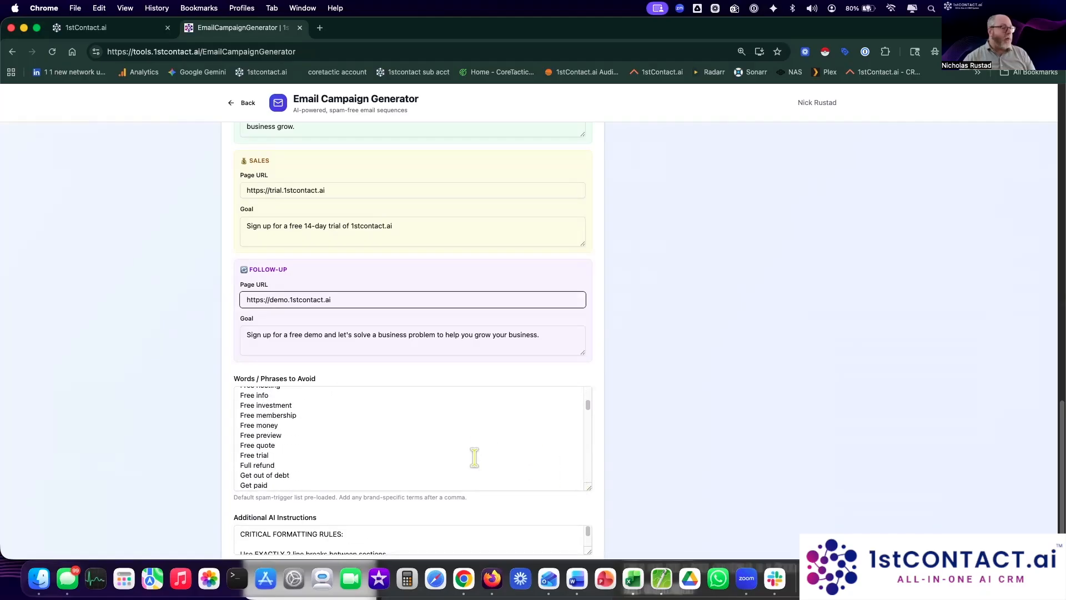
{"action": "scroll", "coordinate": [474, 457], "scroll_direction": "down", "scroll_amount": 3}
{"action": "scroll", "coordinate": [474, 457], "scroll_direction": "down", "scroll_amount": 8}
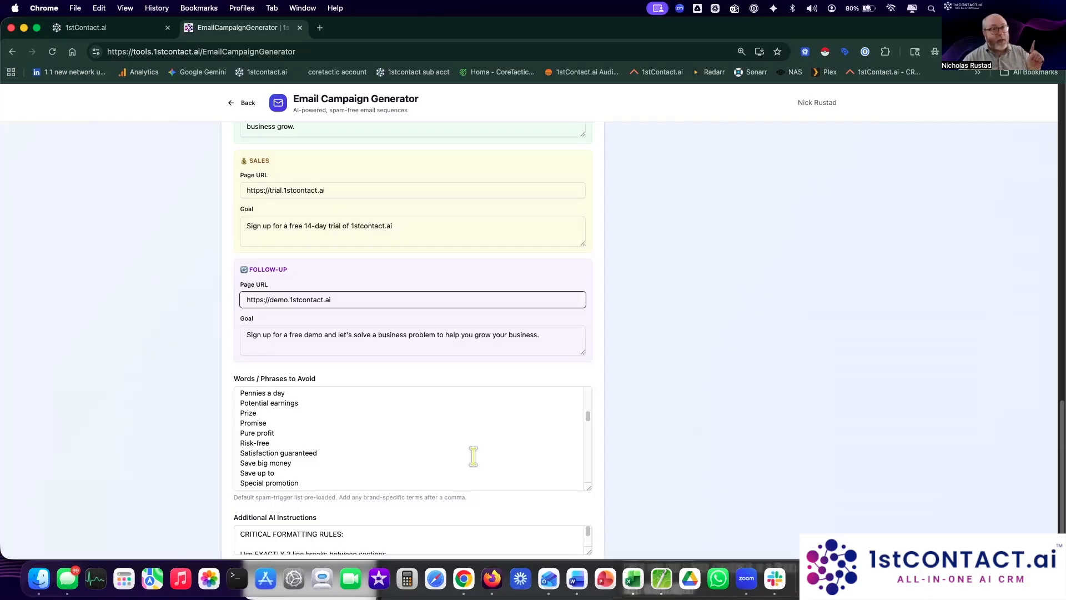
{"action": "scroll", "coordinate": [473, 456], "scroll_direction": "down", "scroll_amount": 5}
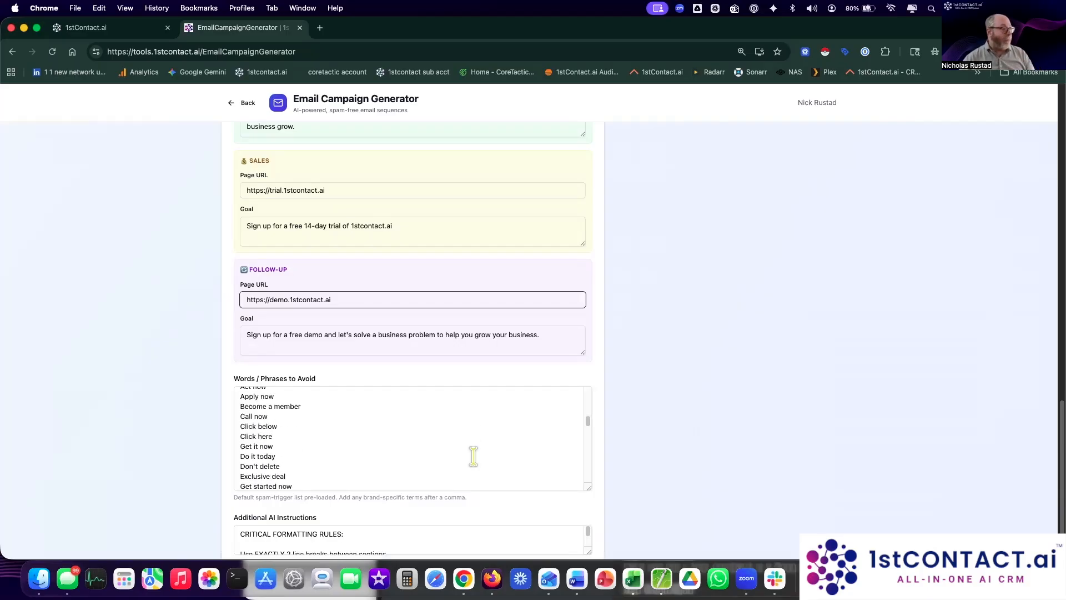
{"action": "scroll", "coordinate": [474, 456], "scroll_direction": "down", "scroll_amount": 3}
{"action": "scroll", "coordinate": [473, 456], "scroll_direction": "down", "scroll_amount": 3}
{"action": "scroll", "coordinate": [504, 369], "scroll_direction": "down", "scroll_amount": 2}
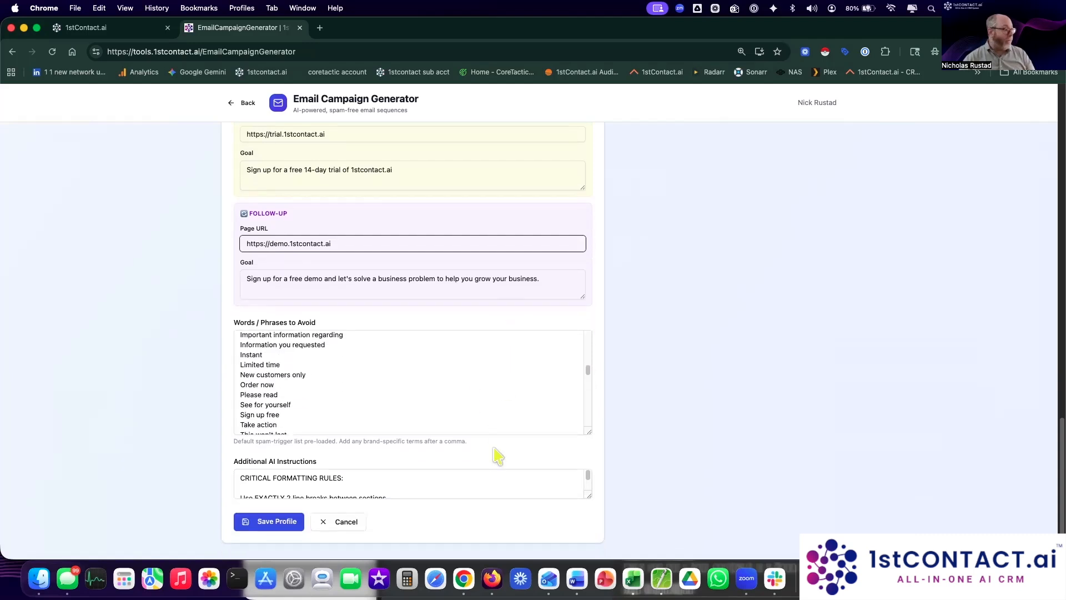
{"action": "scroll", "coordinate": [628, 488], "scroll_direction": "down", "scroll_amount": 2}
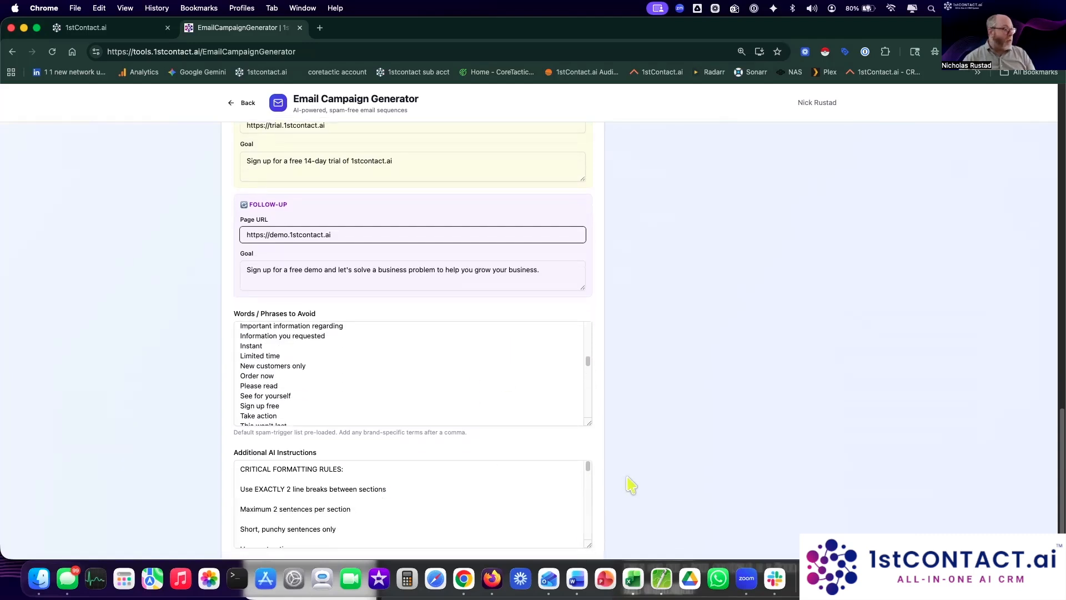
{"action": "left_click_drag", "start_coordinate": [589, 497], "coordinate": [590, 543]}
{"action": "scroll", "coordinate": [633, 511], "scroll_direction": "down", "scroll_amount": 2}
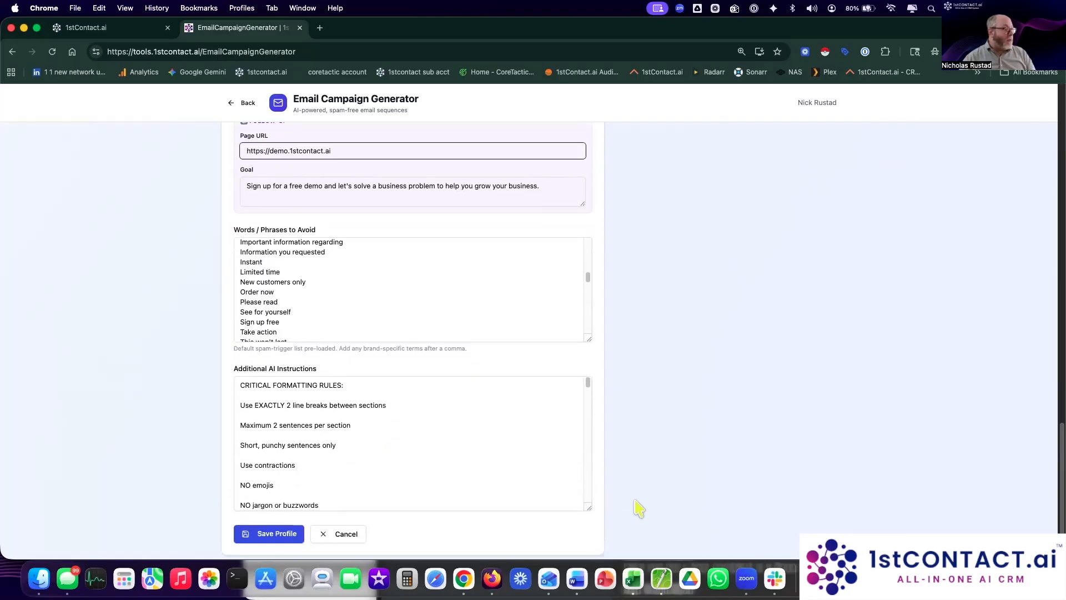
{"action": "left_click_drag", "start_coordinate": [243, 393], "coordinate": [410, 393]}
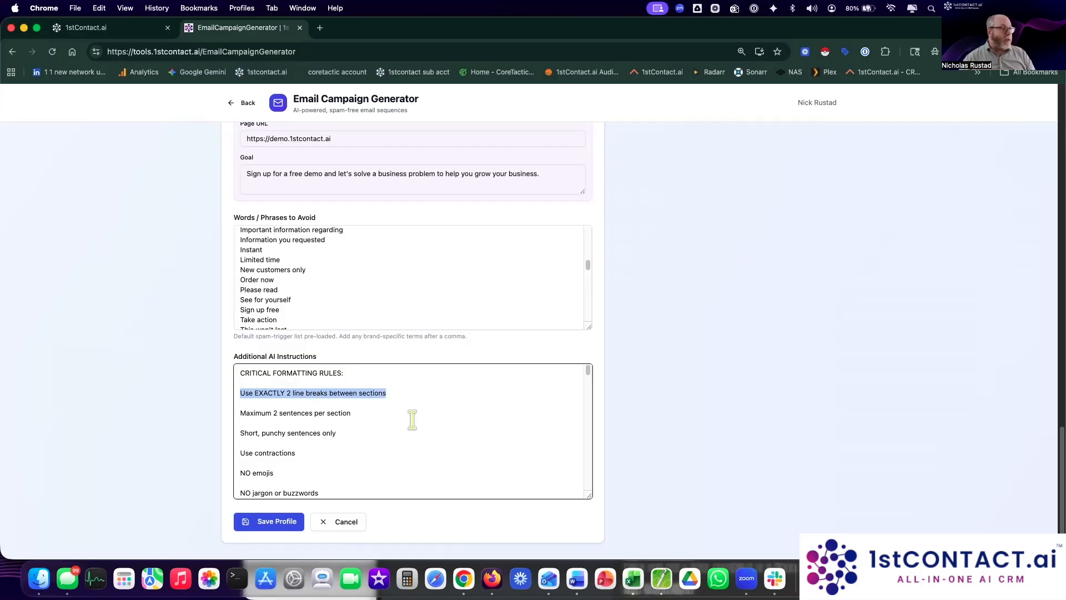
{"action": "scroll", "coordinate": [412, 419], "scroll_direction": "down", "scroll_amount": 1}
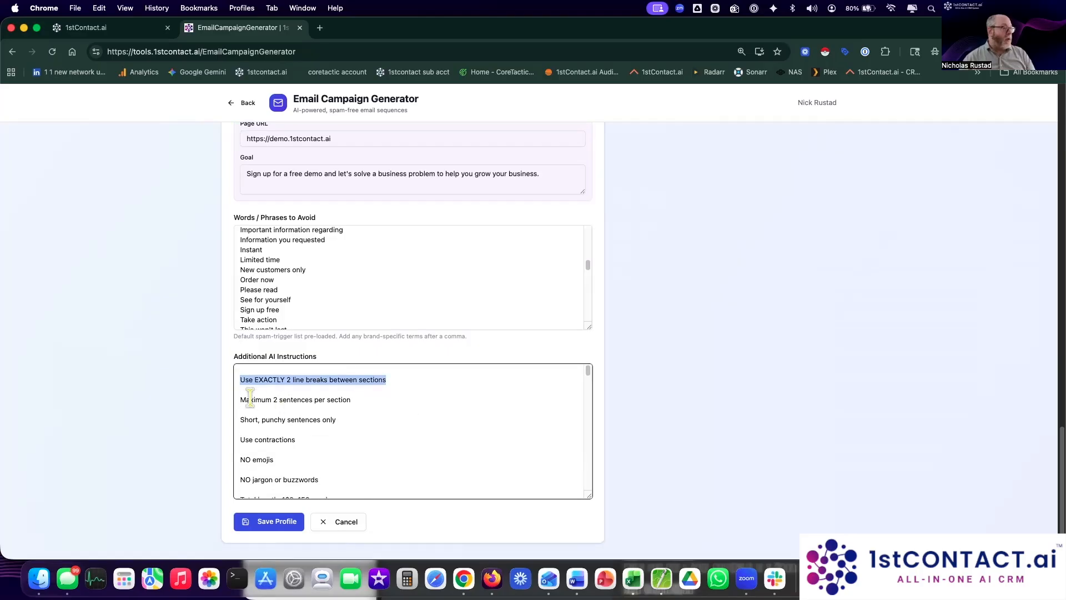
{"action": "left_click_drag", "start_coordinate": [244, 399], "coordinate": [384, 396]}
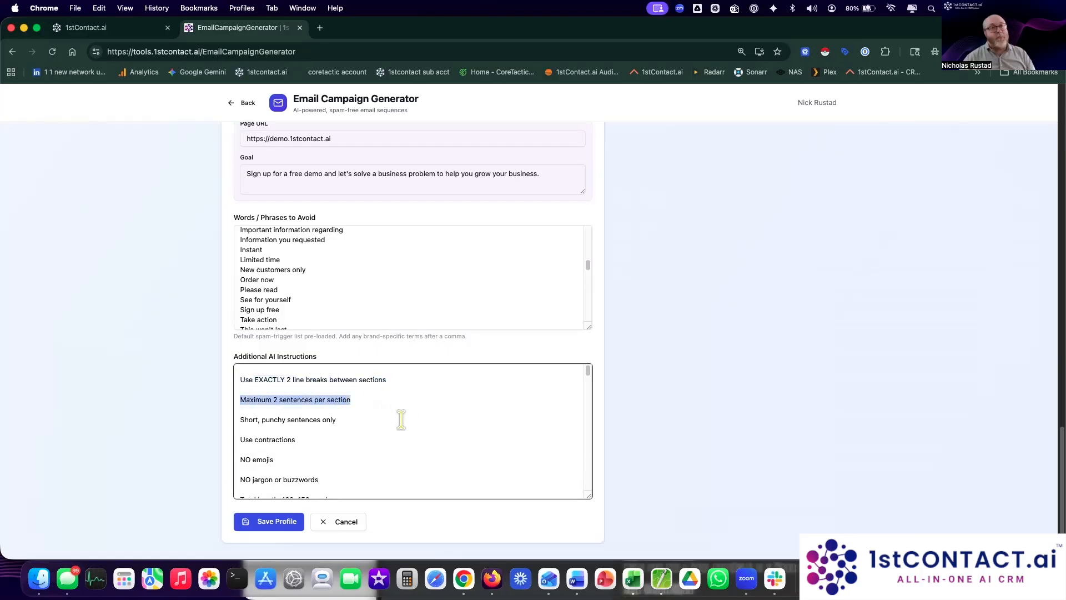
{"action": "scroll", "coordinate": [401, 420], "scroll_direction": "down", "scroll_amount": 1}
{"action": "scroll", "coordinate": [401, 419], "scroll_direction": "down", "scroll_amount": 1}
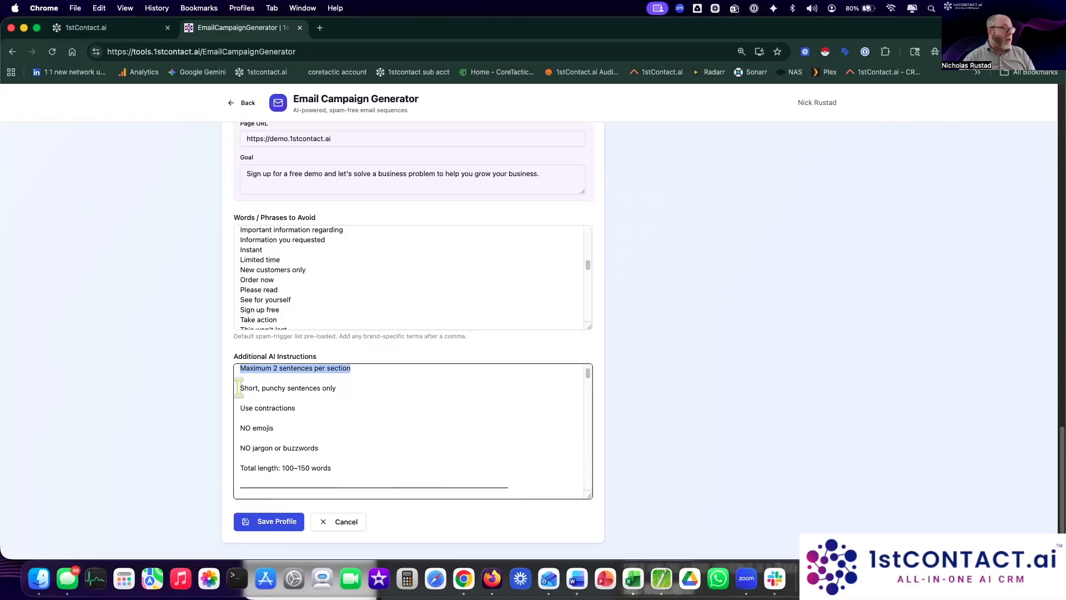
{"action": "left_click_drag", "start_coordinate": [241, 388], "coordinate": [362, 391]}
{"action": "scroll", "coordinate": [434, 426], "scroll_direction": "down", "scroll_amount": 1}
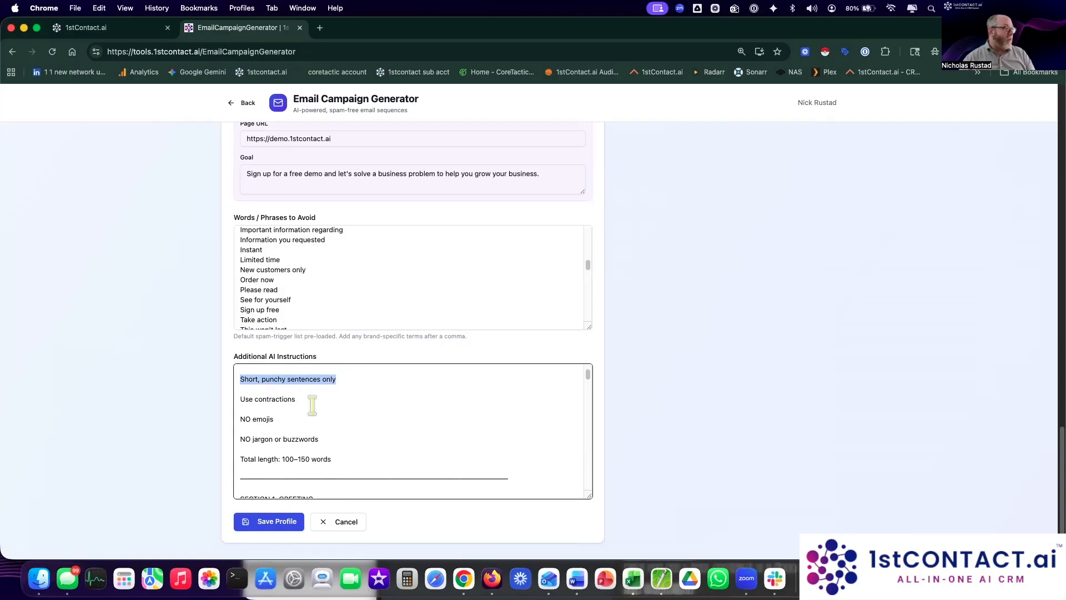
{"action": "scroll", "coordinate": [367, 427], "scroll_direction": "down", "scroll_amount": 3}
{"action": "scroll", "coordinate": [353, 419], "scroll_direction": "down", "scroll_amount": 2}
{"action": "left_click_drag", "start_coordinate": [332, 388], "coordinate": [301, 388]}
{"action": "scroll", "coordinate": [354, 437], "scroll_direction": "down", "scroll_amount": 1}
{"action": "scroll", "coordinate": [354, 438], "scroll_direction": "down", "scroll_amount": 1}
{"action": "scroll", "coordinate": [388, 409], "scroll_direction": "down", "scroll_amount": 4}
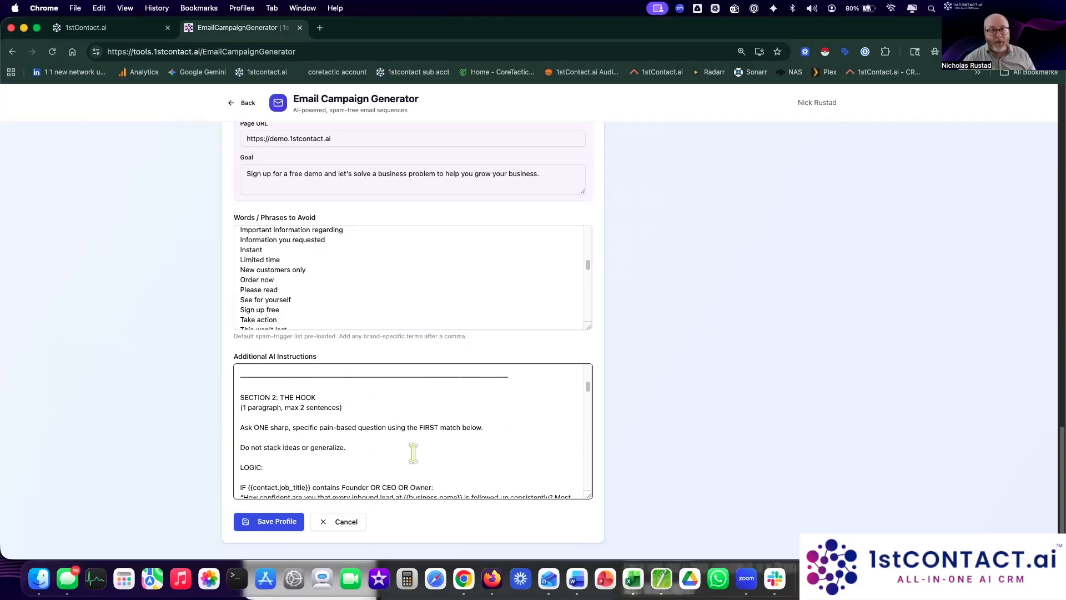
{"action": "scroll", "coordinate": [413, 452], "scroll_direction": "down", "scroll_amount": 2}
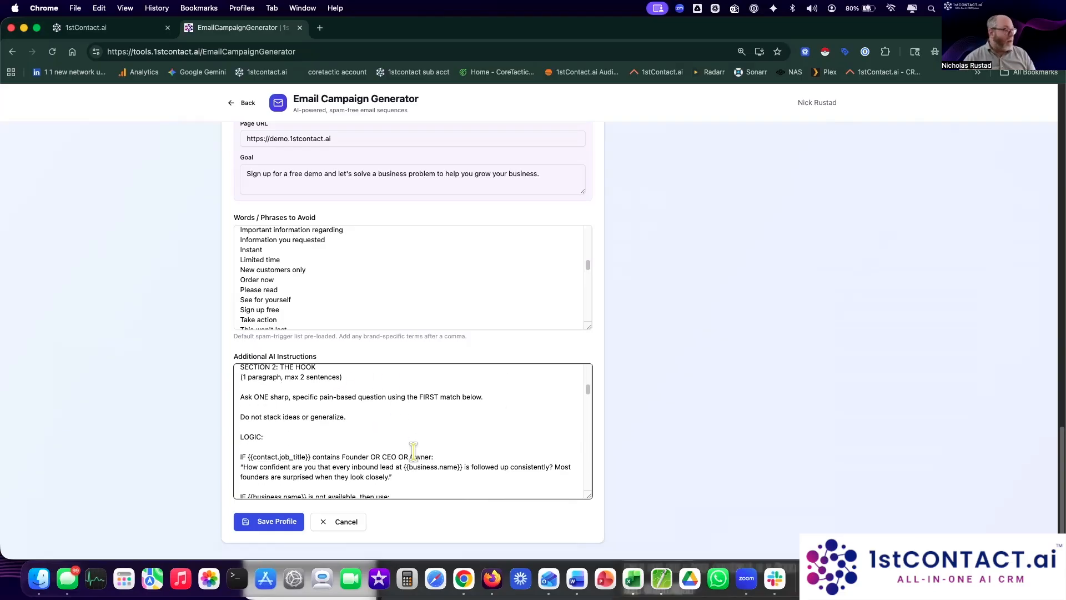
{"action": "scroll", "coordinate": [388, 434], "scroll_direction": "up", "scroll_amount": 1}
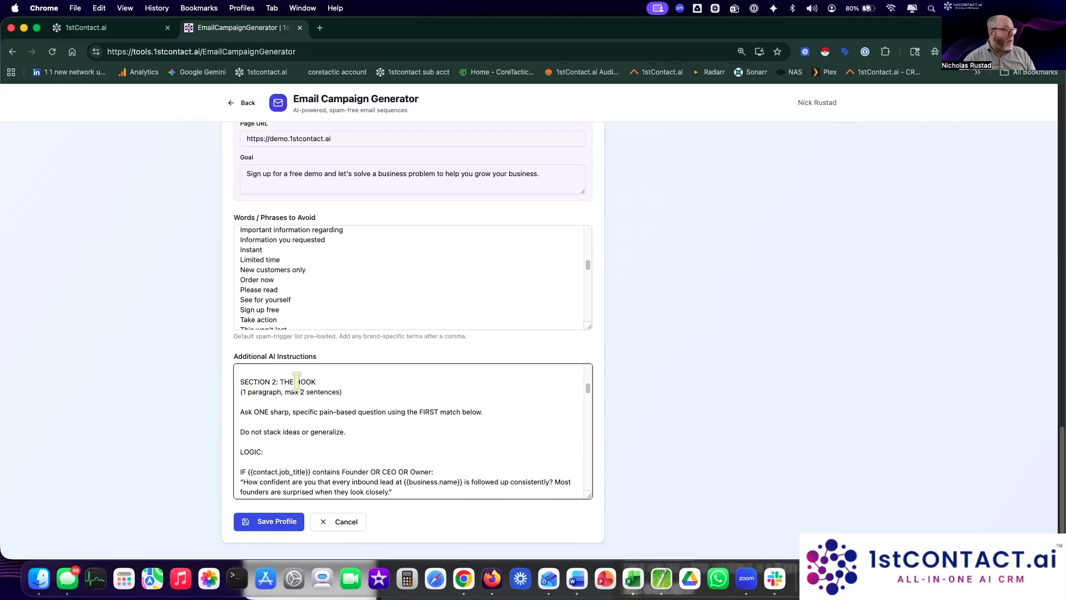
{"action": "left_click_drag", "start_coordinate": [279, 382], "coordinate": [335, 382]}
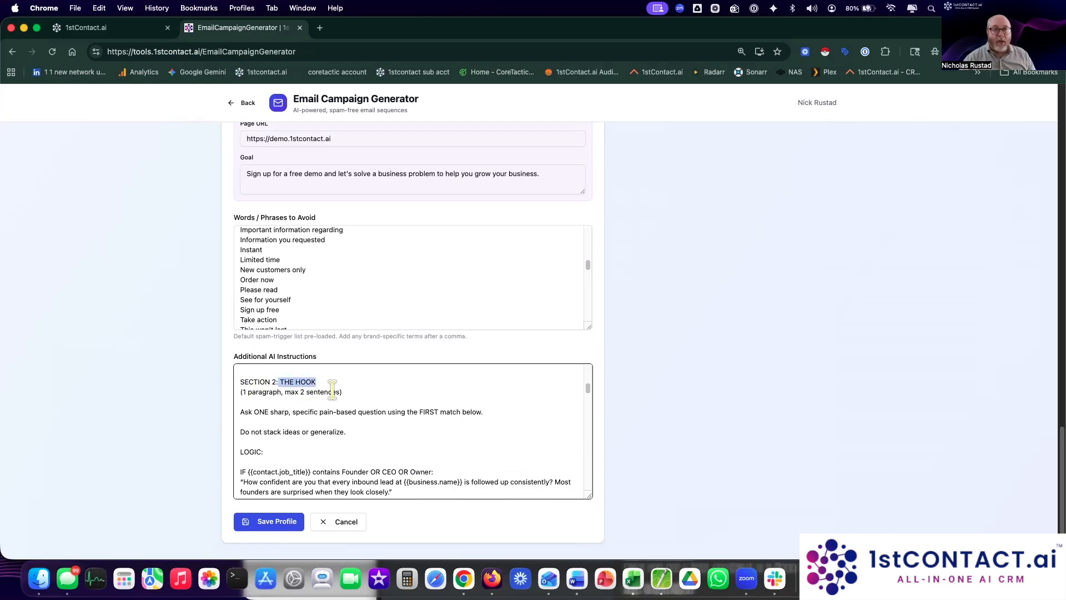
{"action": "scroll", "coordinate": [411, 212], "scroll_direction": "up", "scroll_amount": 3}
{"action": "scroll", "coordinate": [411, 211], "scroll_direction": "up", "scroll_amount": 10}
Step: Go back to the Generate tab, reload for a blank form, and name the campaign '14-day free trial'
{"action": "left_click", "coordinate": [255, 147]}
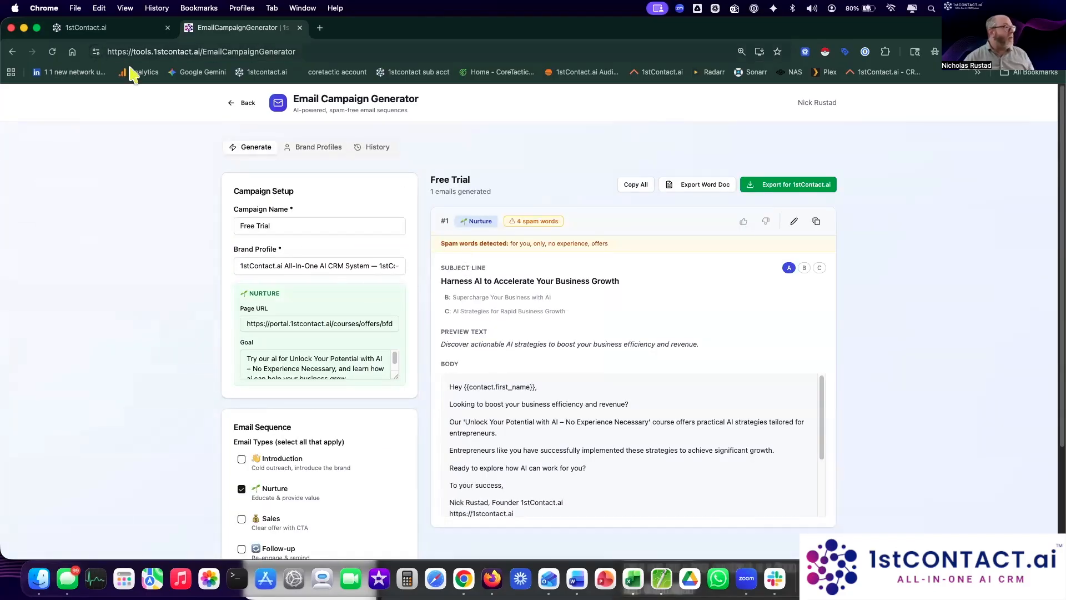
{"action": "left_click", "coordinate": [52, 52]}
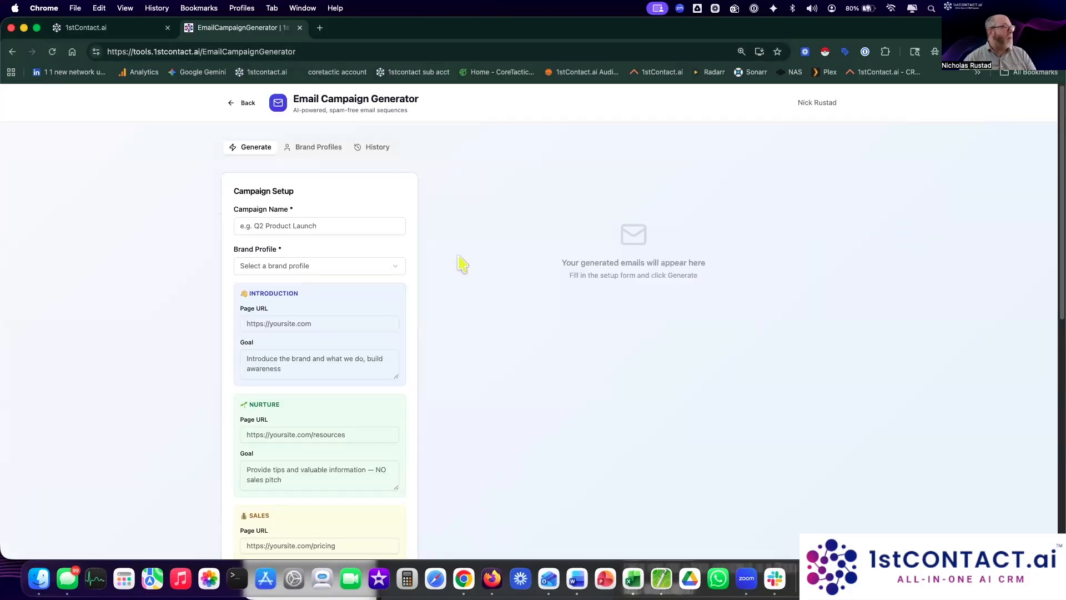
{"action": "left_click", "coordinate": [353, 223]}
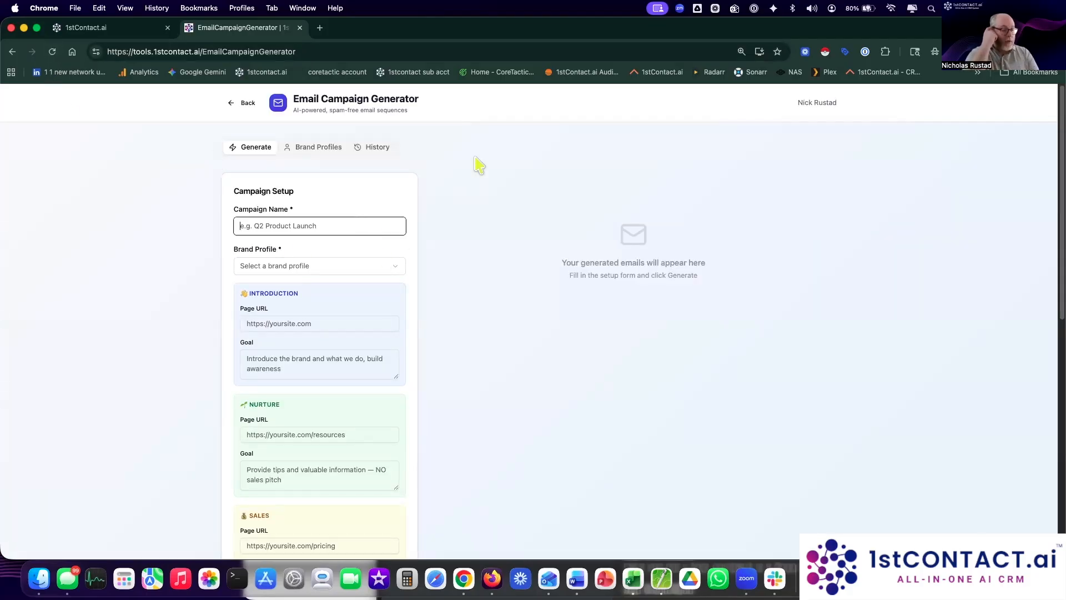
{"action": "type", "text": "14-day free trial"}
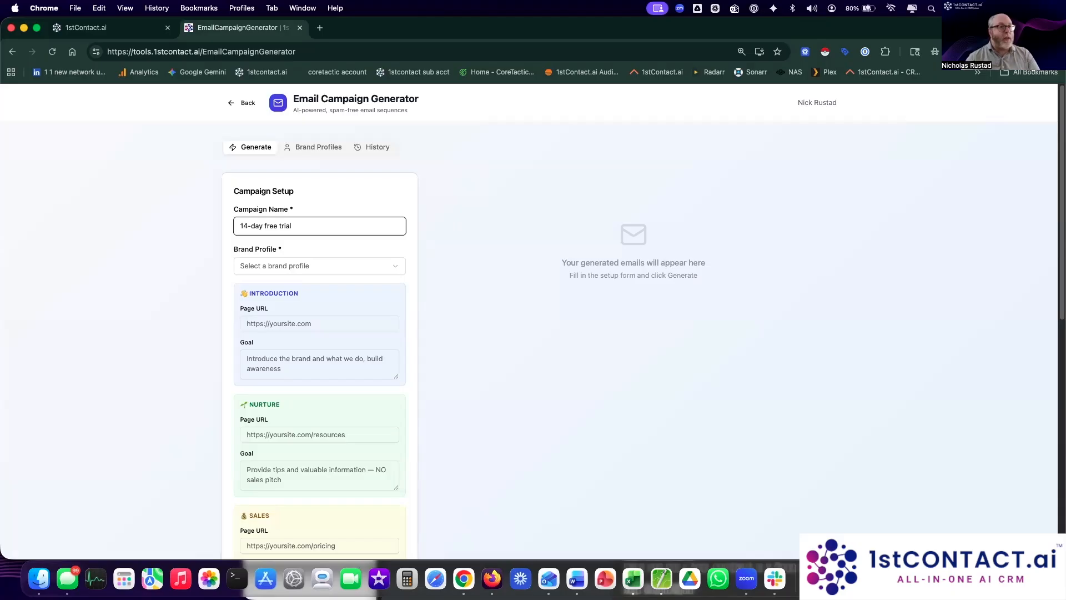
Step: Zoom the browser page to 125%
{"action": "left_click", "coordinate": [1050, 51]}
{"action": "left_click", "coordinate": [1023, 274]}
{"action": "left_click", "coordinate": [1023, 274]}
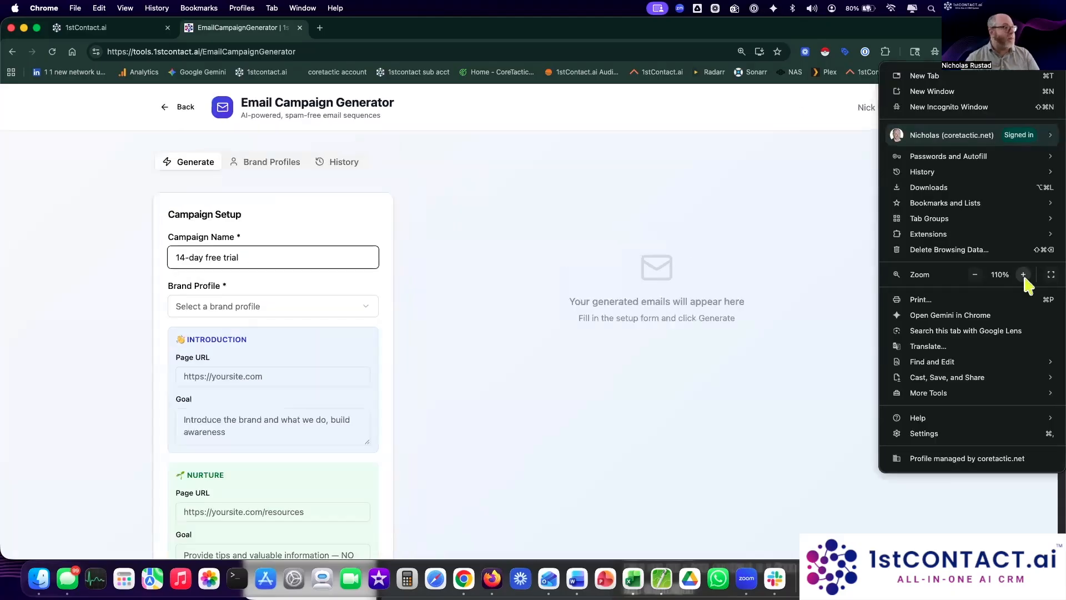
{"action": "left_click", "coordinate": [1023, 275]}
{"action": "left_click", "coordinate": [512, 207]}
{"action": "scroll", "coordinate": [457, 403], "scroll_direction": "down", "scroll_amount": 1}
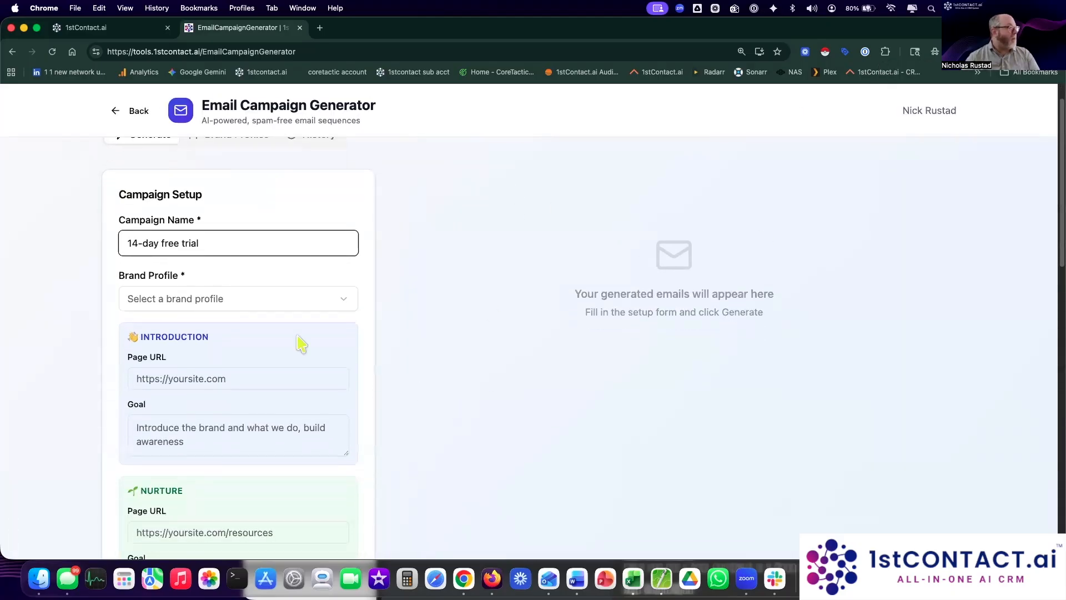
Step: Choose the 1stContact.ai All-In-One AI CRM System brand profile
{"action": "left_click", "coordinate": [253, 303]}
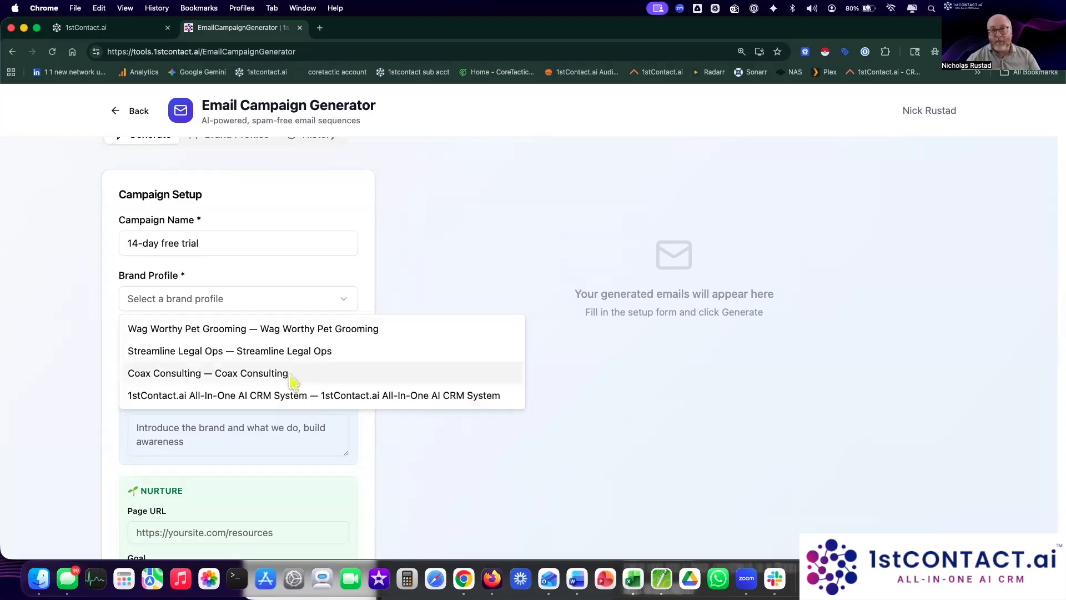
{"action": "left_click", "coordinate": [254, 403]}
{"action": "scroll", "coordinate": [367, 341], "scroll_direction": "down", "scroll_amount": 3}
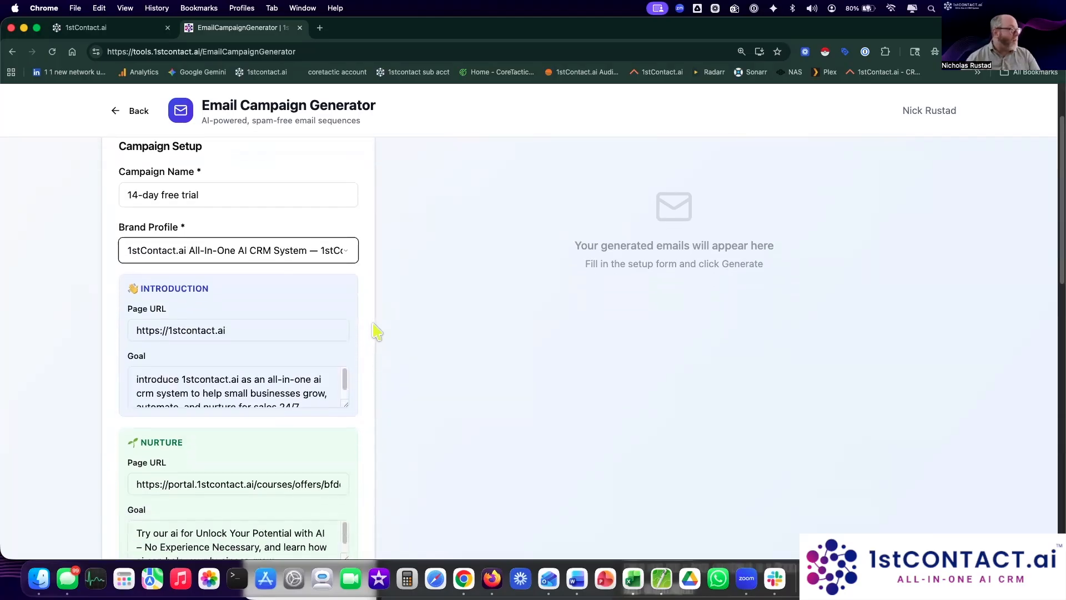
{"action": "scroll", "coordinate": [362, 457], "scroll_direction": "down", "scroll_amount": 10}
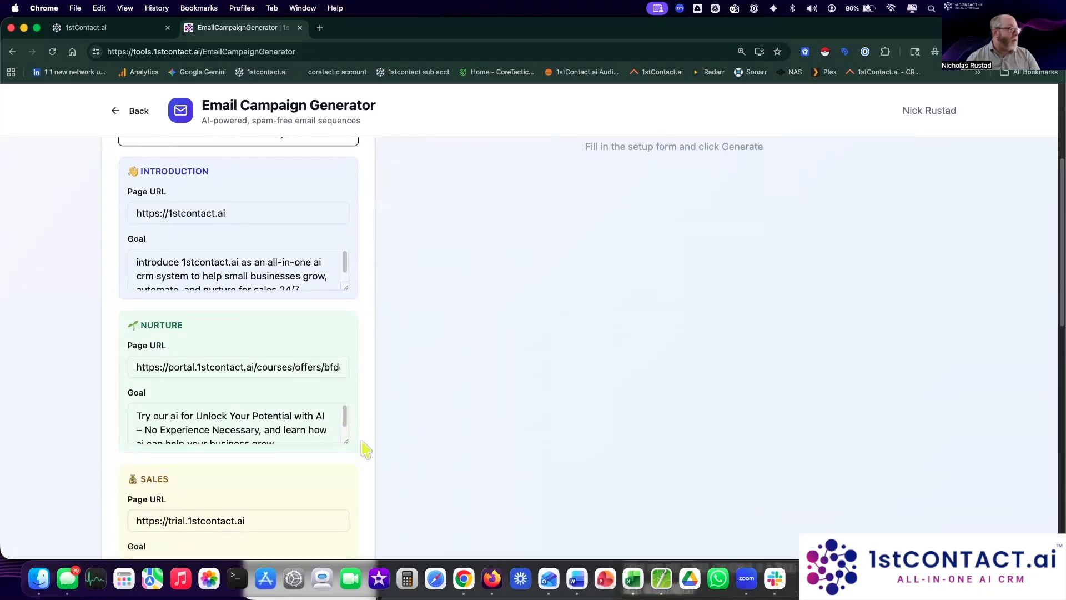
{"action": "scroll", "coordinate": [365, 449], "scroll_direction": "down", "scroll_amount": 15}
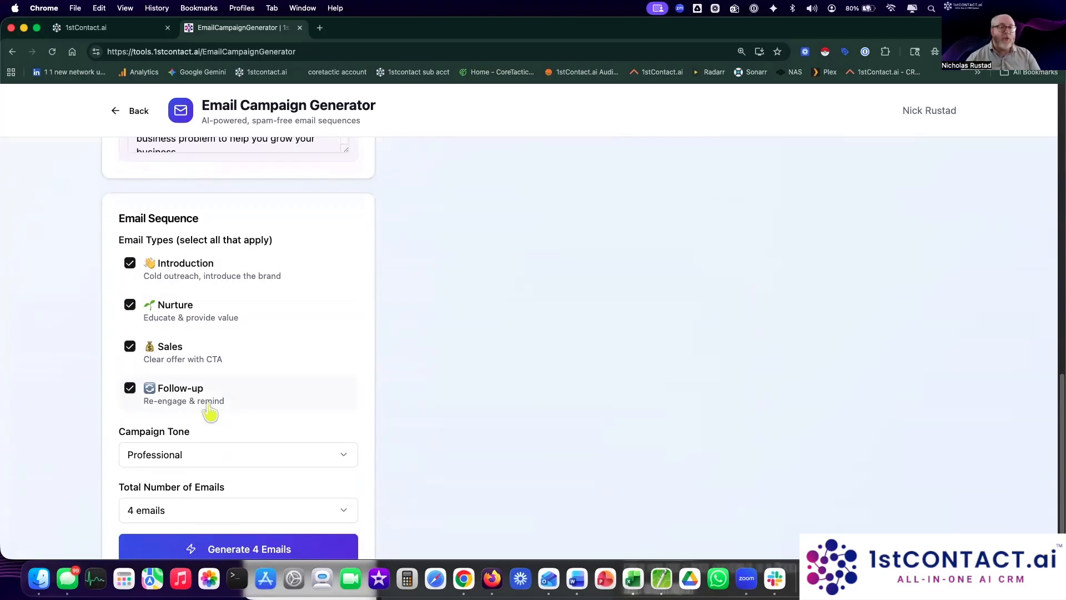
Step: Drop Nurture and Sales email types and keep the sequence at 4 emails
{"action": "left_click", "coordinate": [130, 305]}
{"action": "left_click", "coordinate": [127, 350]}
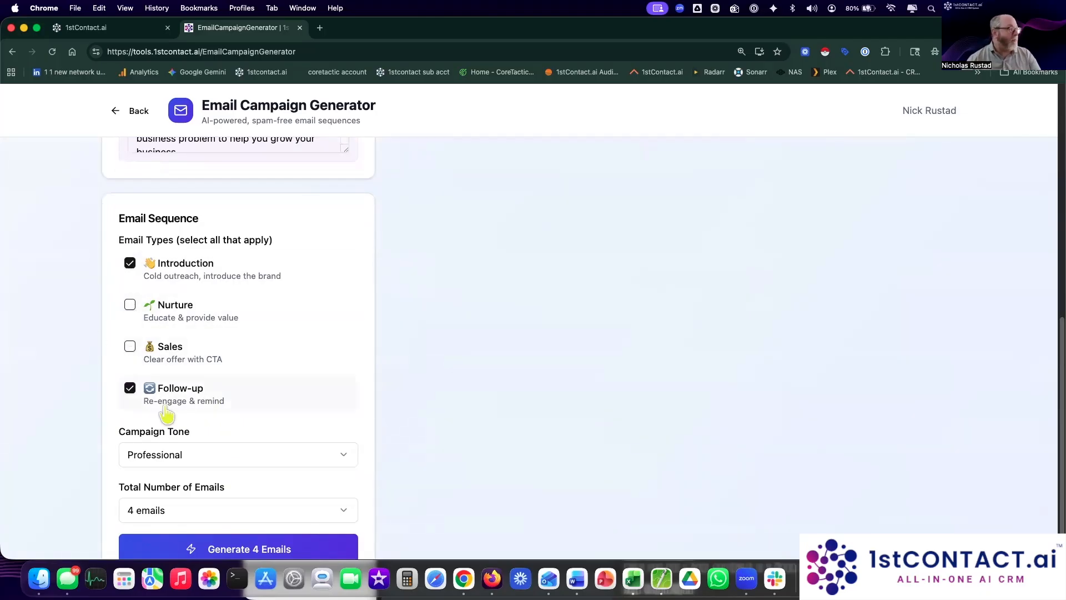
{"action": "scroll", "coordinate": [496, 412], "scroll_direction": "down", "scroll_amount": 2}
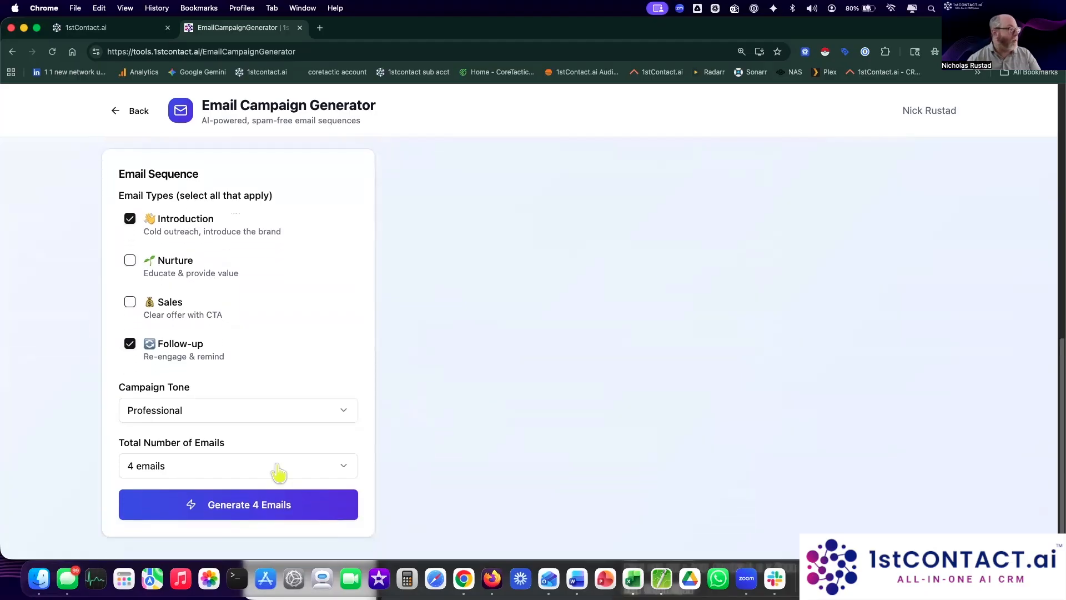
{"action": "left_click", "coordinate": [232, 473]}
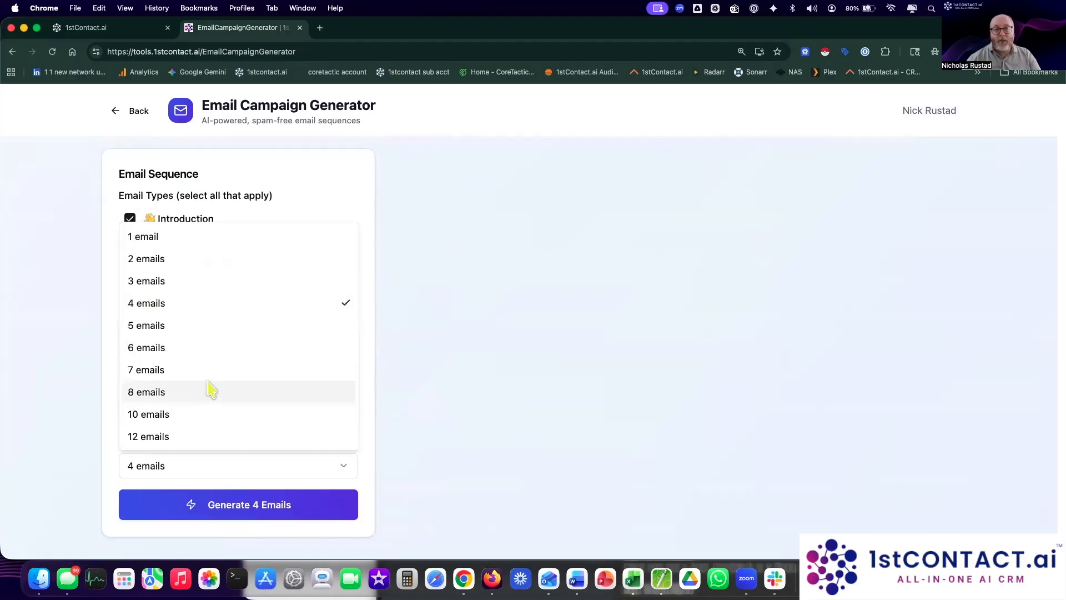
{"action": "left_click", "coordinate": [198, 307]}
Step: Set the Campaign Tone to Friendly and generate the 4 emails
{"action": "left_click", "coordinate": [269, 415]}
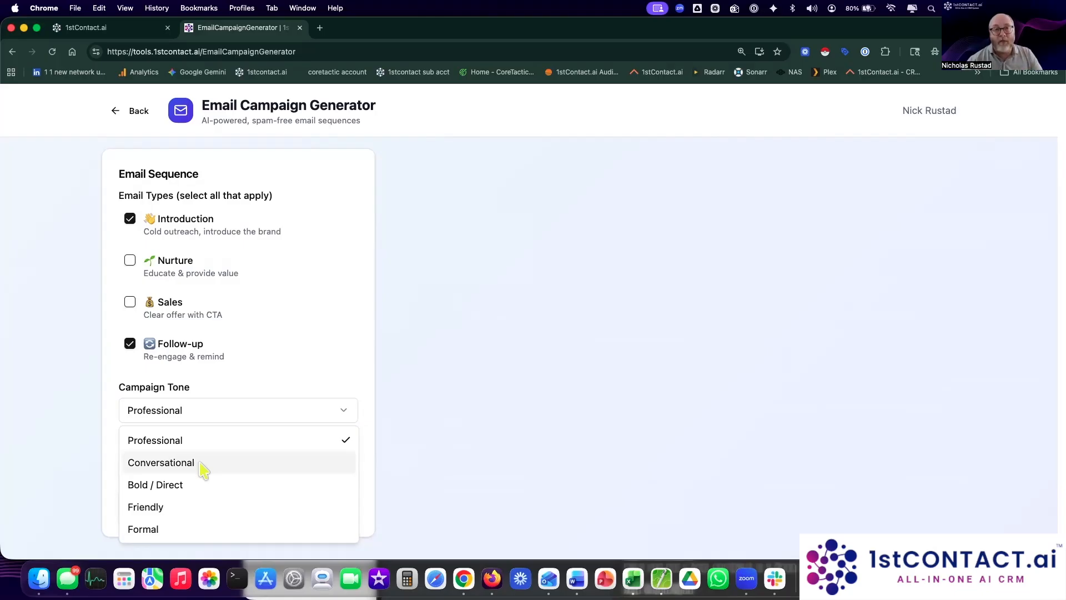
{"action": "left_click", "coordinate": [469, 459]}
{"action": "left_click", "coordinate": [273, 418]}
{"action": "left_click", "coordinate": [211, 506]}
{"action": "left_click", "coordinate": [265, 516]}
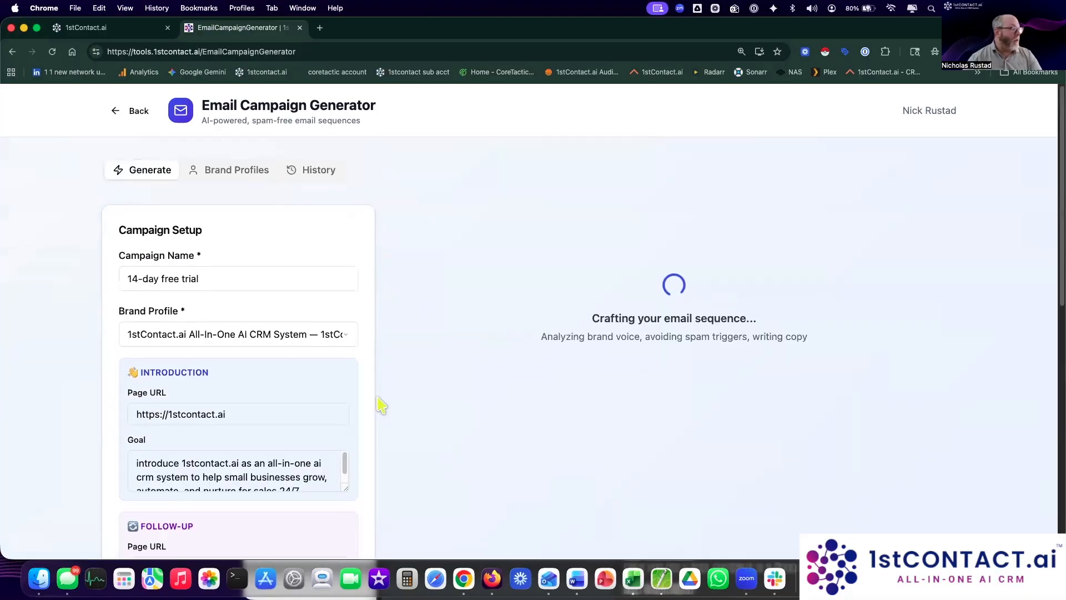
{"action": "scroll", "coordinate": [381, 405], "scroll_direction": "down", "scroll_amount": 2}
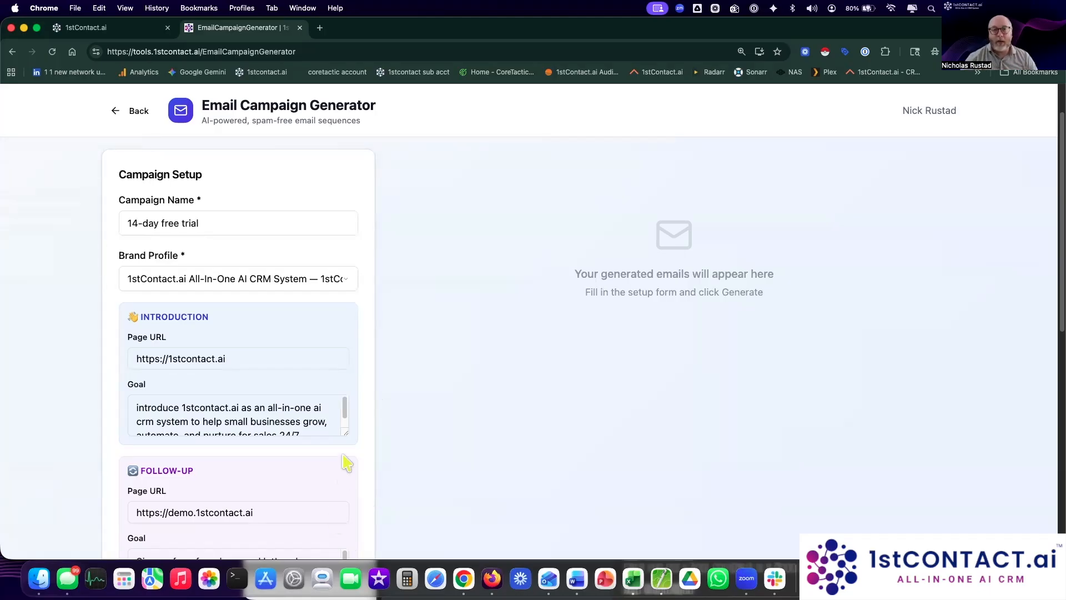
Step: Set Total Number of Emails to 2, re-include Nurture and Sales, and generate the 2 emails
{"action": "scroll", "coordinate": [463, 456], "scroll_direction": "up", "scroll_amount": 2}
{"action": "scroll", "coordinate": [464, 456], "scroll_direction": "down", "scroll_amount": 10}
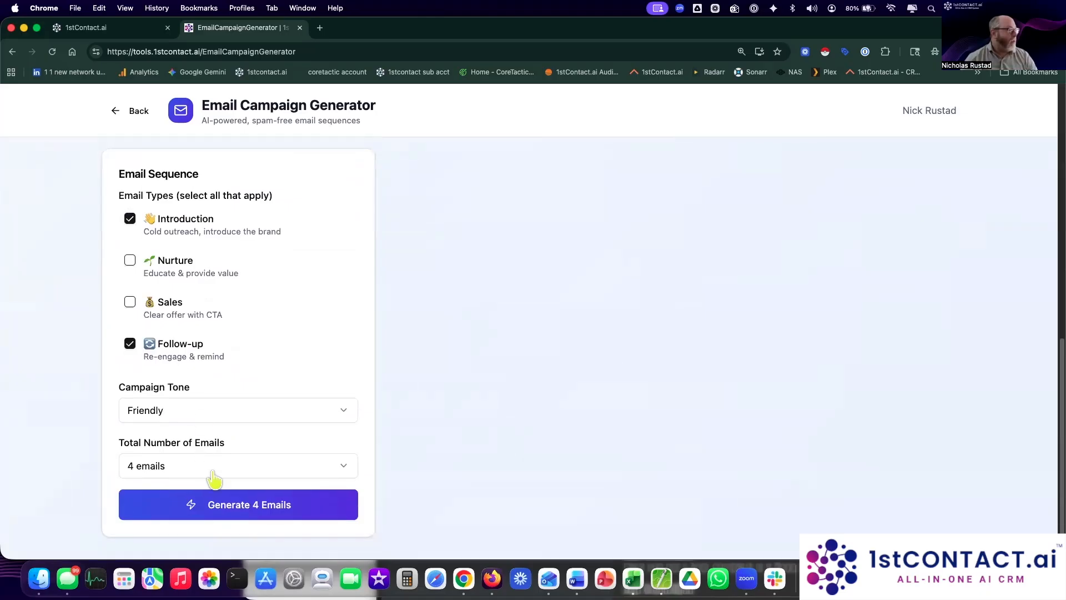
{"action": "left_click", "coordinate": [181, 470]}
{"action": "left_click", "coordinate": [167, 260]}
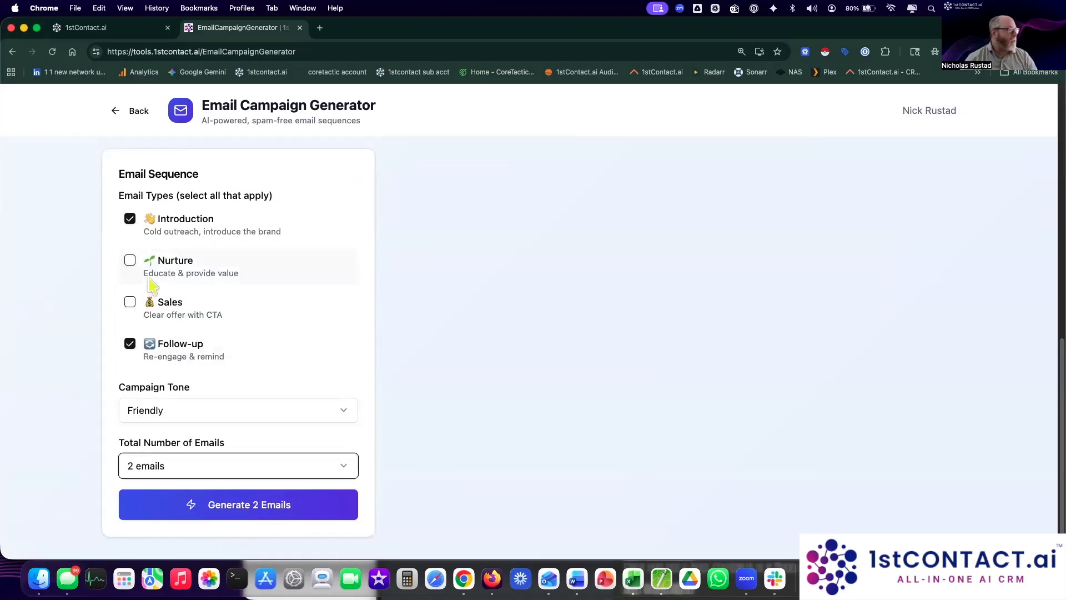
{"action": "left_click", "coordinate": [129, 260]}
{"action": "left_click", "coordinate": [130, 302]}
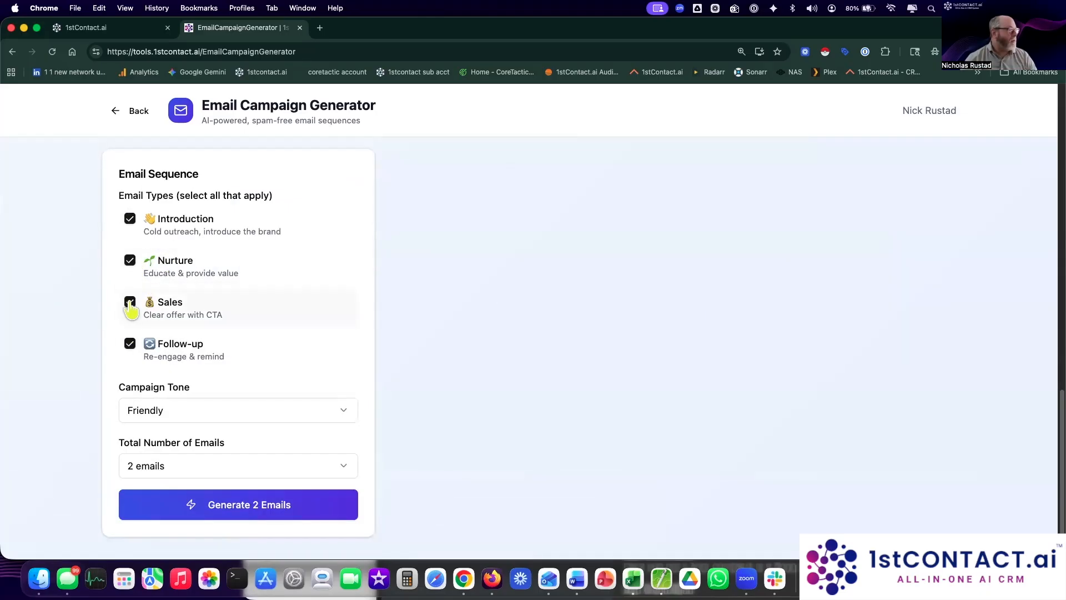
{"action": "left_click", "coordinate": [207, 519]}
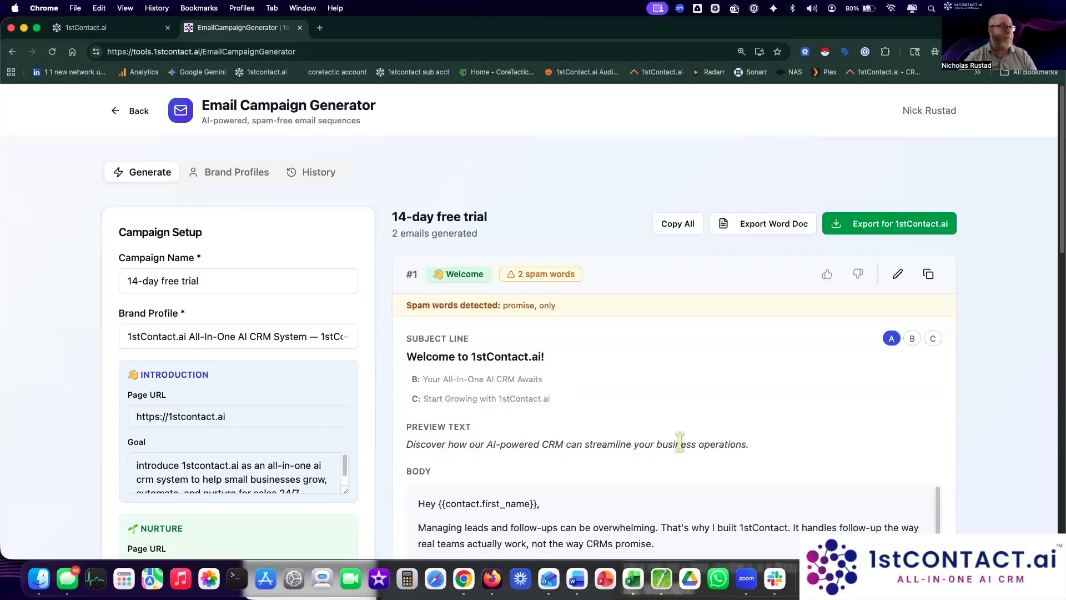
Step: Review the Welcome email's body, inspecting the dash after 'Coach' in the closing tagline
{"action": "scroll", "coordinate": [998, 396], "scroll_direction": "down", "scroll_amount": 2}
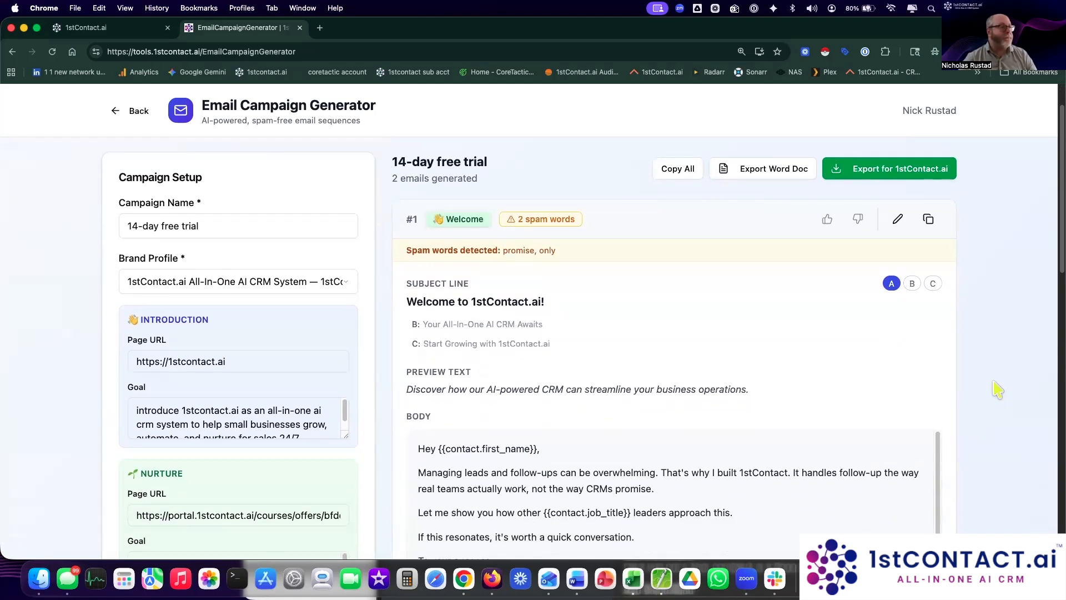
{"action": "scroll", "coordinate": [997, 389], "scroll_direction": "down", "scroll_amount": 2}
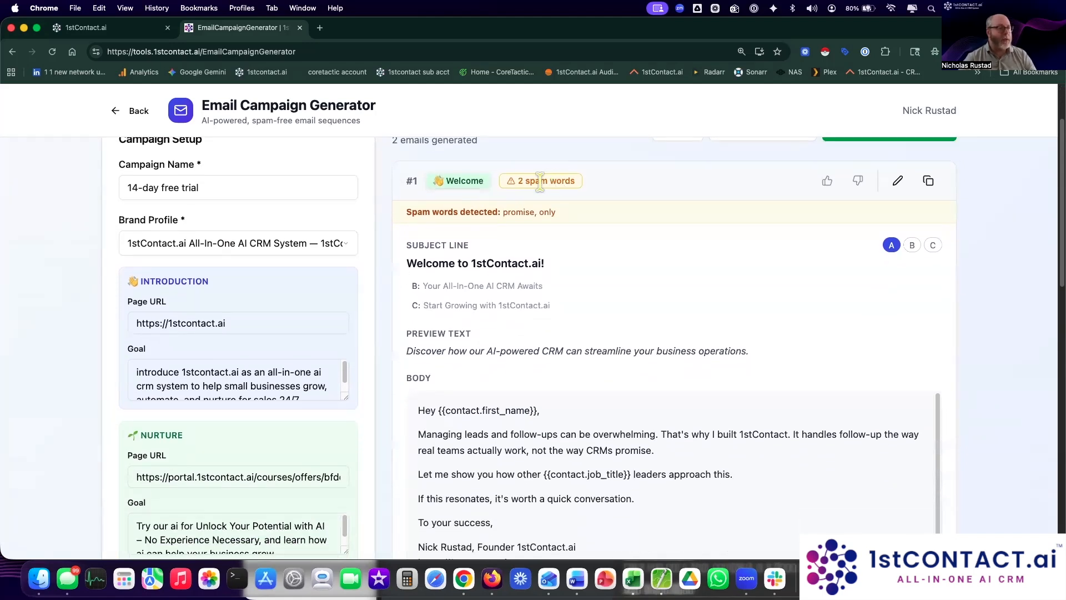
{"action": "scroll", "coordinate": [1047, 332], "scroll_direction": "down", "scroll_amount": 1}
{"action": "scroll", "coordinate": [844, 422], "scroll_direction": "down", "scroll_amount": 1}
{"action": "scroll", "coordinate": [820, 319], "scroll_direction": "down", "scroll_amount": 2}
{"action": "scroll", "coordinate": [754, 447], "scroll_direction": "down", "scroll_amount": 3}
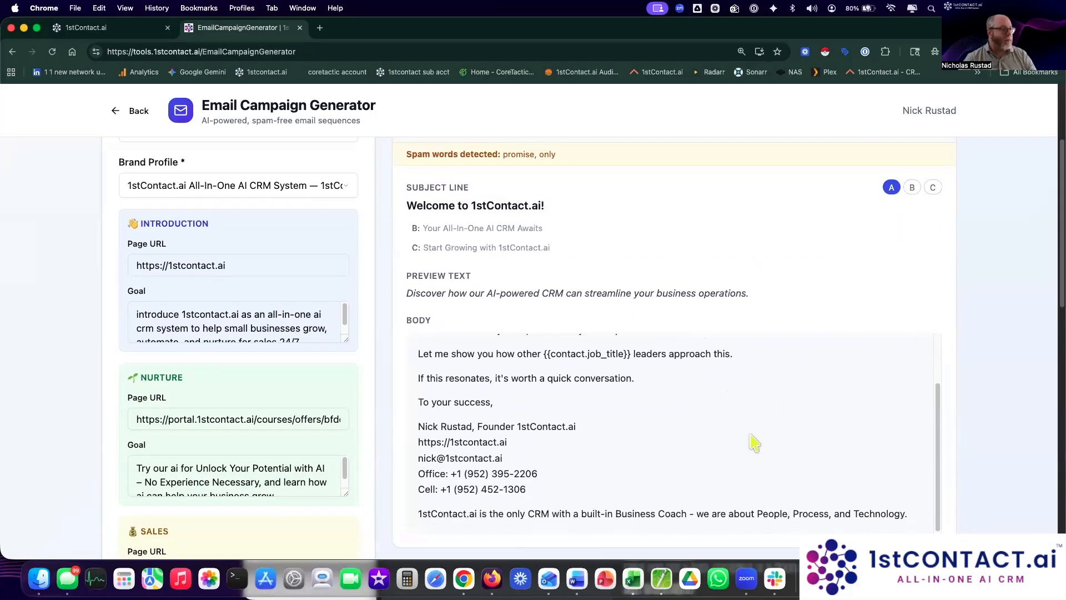
{"action": "scroll", "coordinate": [755, 443], "scroll_direction": "up", "scroll_amount": 3}
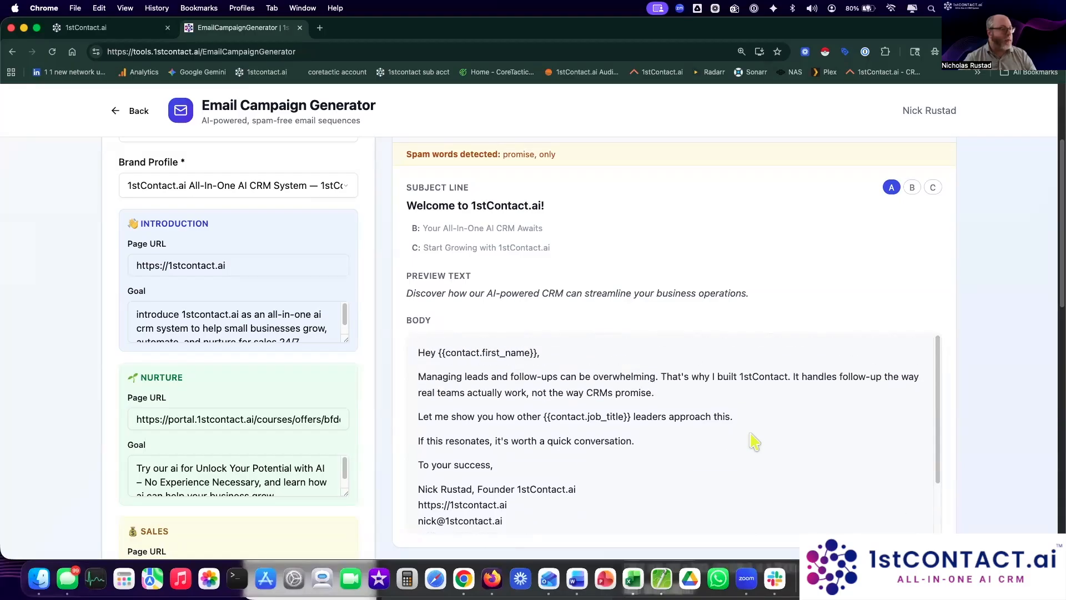
{"action": "scroll", "coordinate": [753, 440], "scroll_direction": "down", "scroll_amount": 4}
{"action": "scroll", "coordinate": [766, 461], "scroll_direction": "down", "scroll_amount": 1}
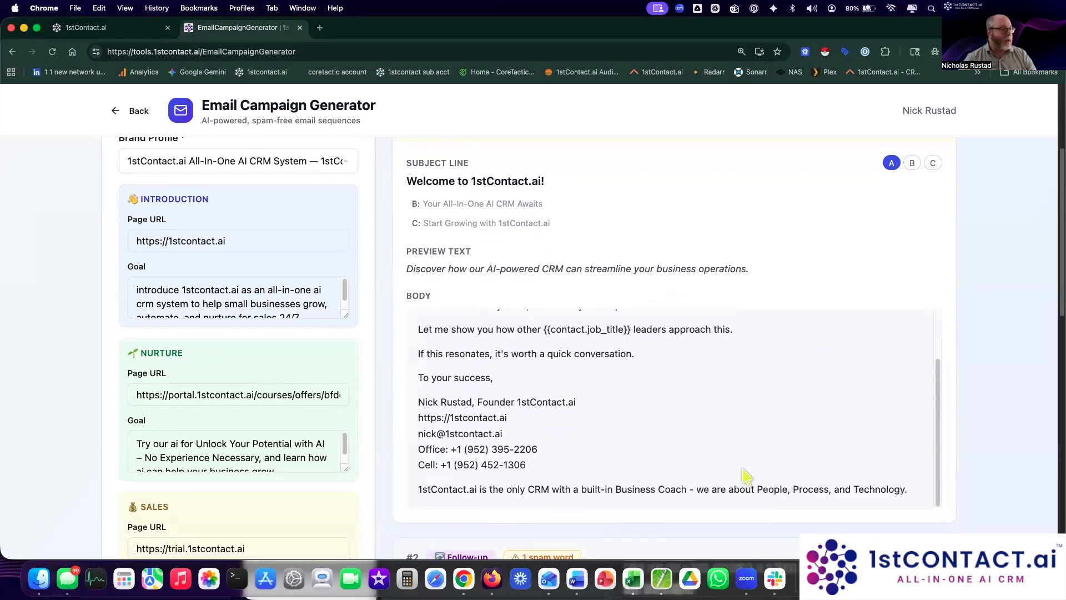
{"action": "left_click_drag", "start_coordinate": [696, 491], "coordinate": [686, 489]}
{"action": "left_click", "coordinate": [684, 491]}
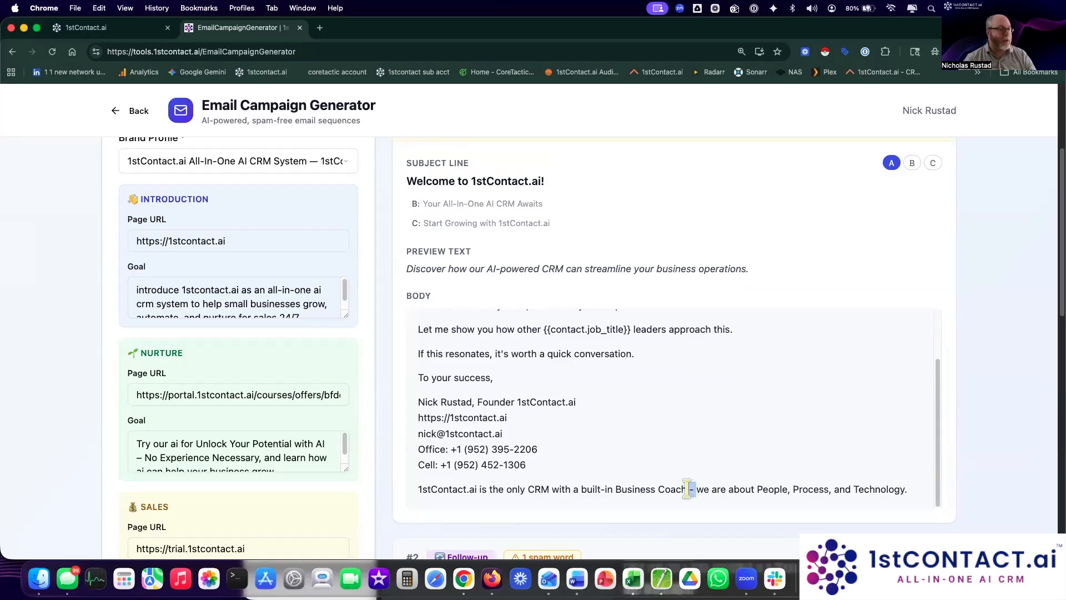
{"action": "left_click", "coordinate": [750, 494]}
{"action": "left_click_drag", "start_coordinate": [688, 489], "coordinate": [704, 489]}
{"action": "left_click", "coordinate": [842, 484]}
Step: Try subject variants B and A, then settle on C, 'Start Growing with 1stContact.ai'
{"action": "scroll", "coordinate": [913, 444], "scroll_direction": "up", "scroll_amount": 5}
{"action": "scroll", "coordinate": [913, 445], "scroll_direction": "up", "scroll_amount": 2}
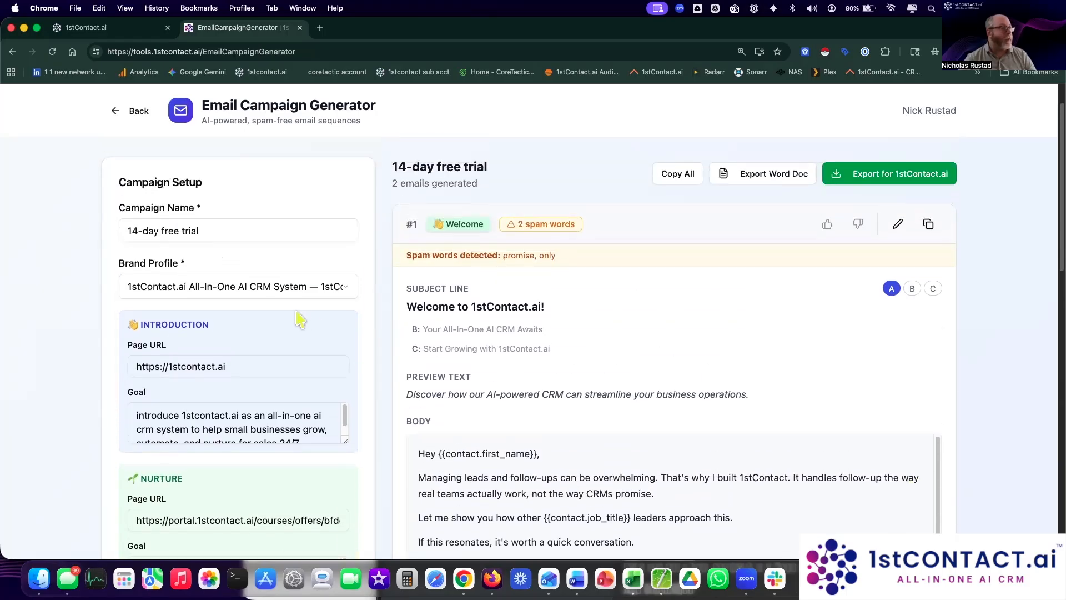
{"action": "left_click", "coordinate": [456, 331]}
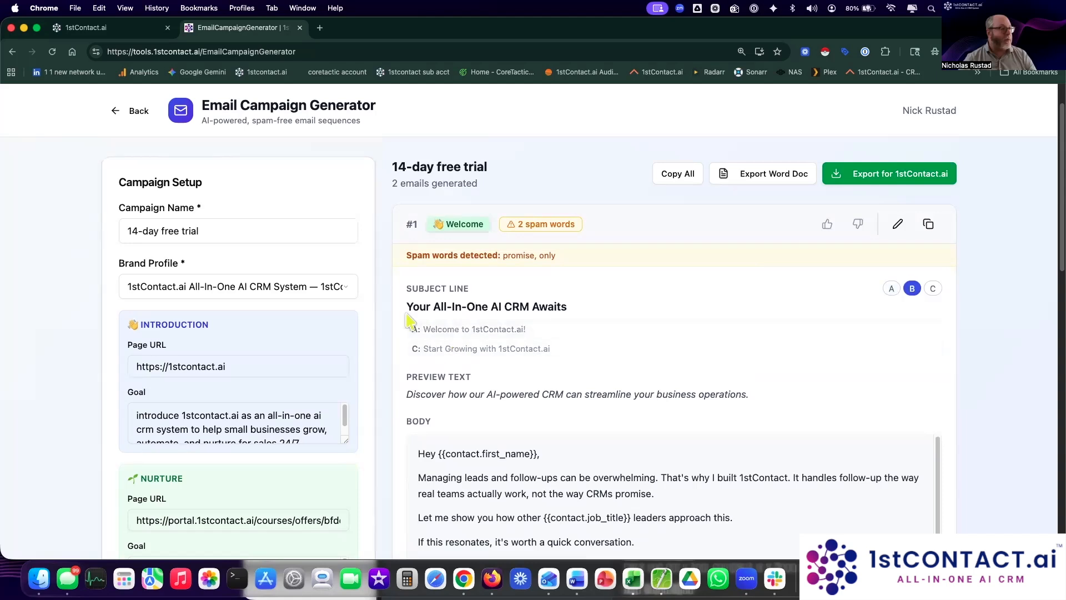
{"action": "left_click", "coordinate": [492, 330]}
{"action": "left_click", "coordinate": [484, 349]}
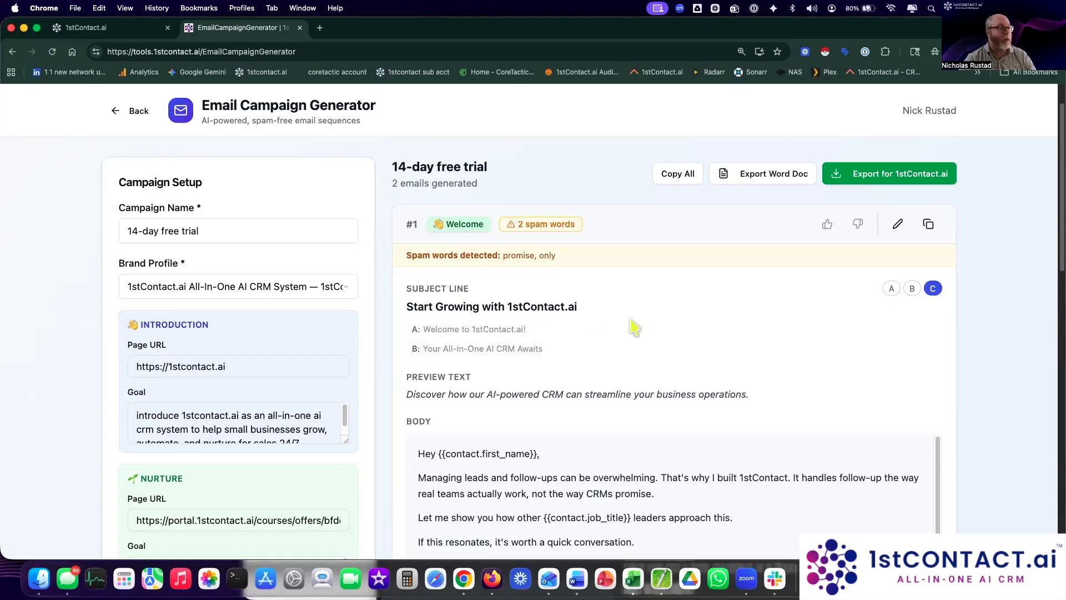
{"action": "scroll", "coordinate": [781, 361], "scroll_direction": "down", "scroll_amount": 5}
{"action": "scroll", "coordinate": [781, 361], "scroll_direction": "down", "scroll_amount": 5}
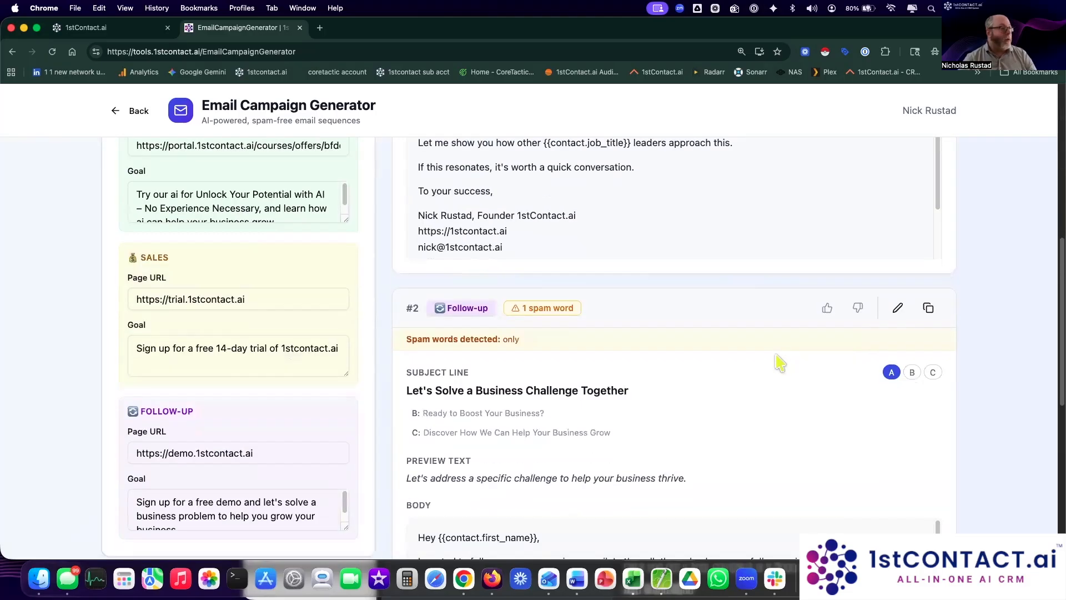
{"action": "scroll", "coordinate": [781, 363], "scroll_direction": "up", "scroll_amount": 1}
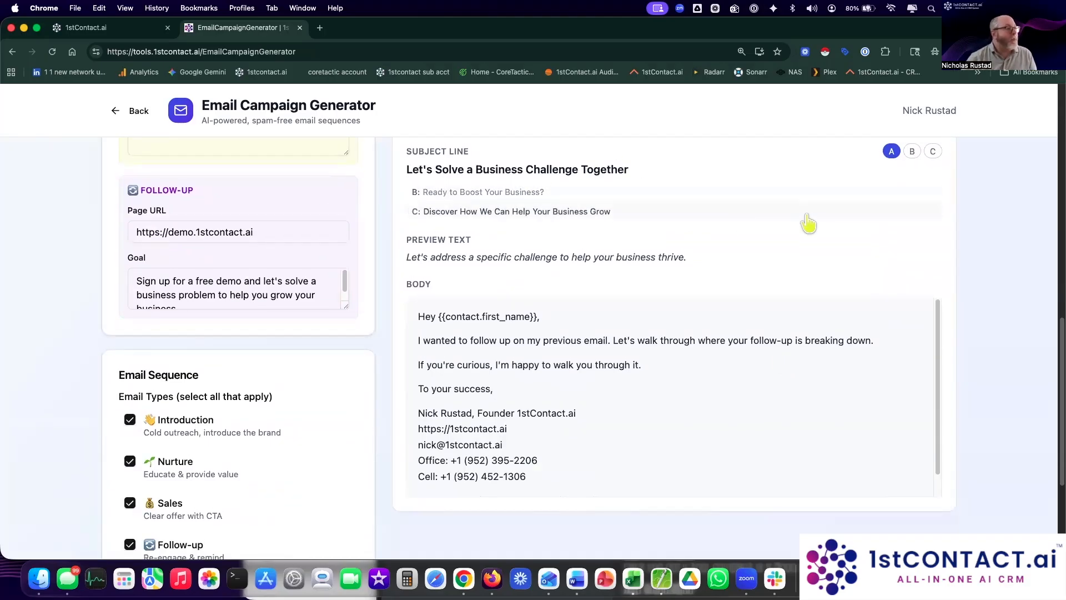
{"action": "scroll", "coordinate": [806, 221], "scroll_direction": "down", "scroll_amount": 2}
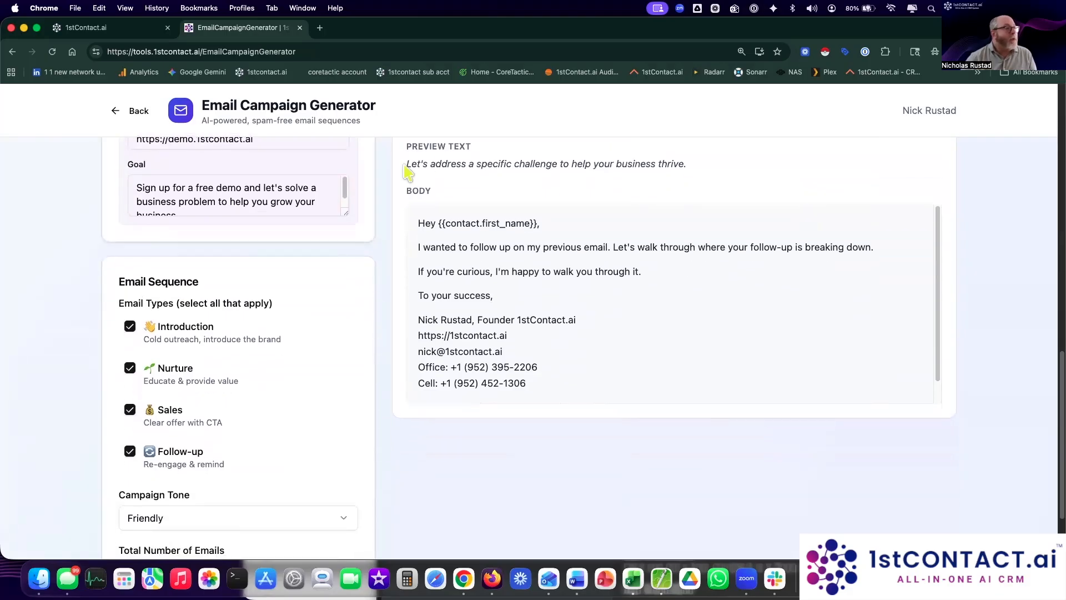
{"action": "left_click_drag", "start_coordinate": [407, 162], "coordinate": [623, 157]}
{"action": "left_click", "coordinate": [674, 157]}
{"action": "triple_click", "coordinate": [679, 162]}
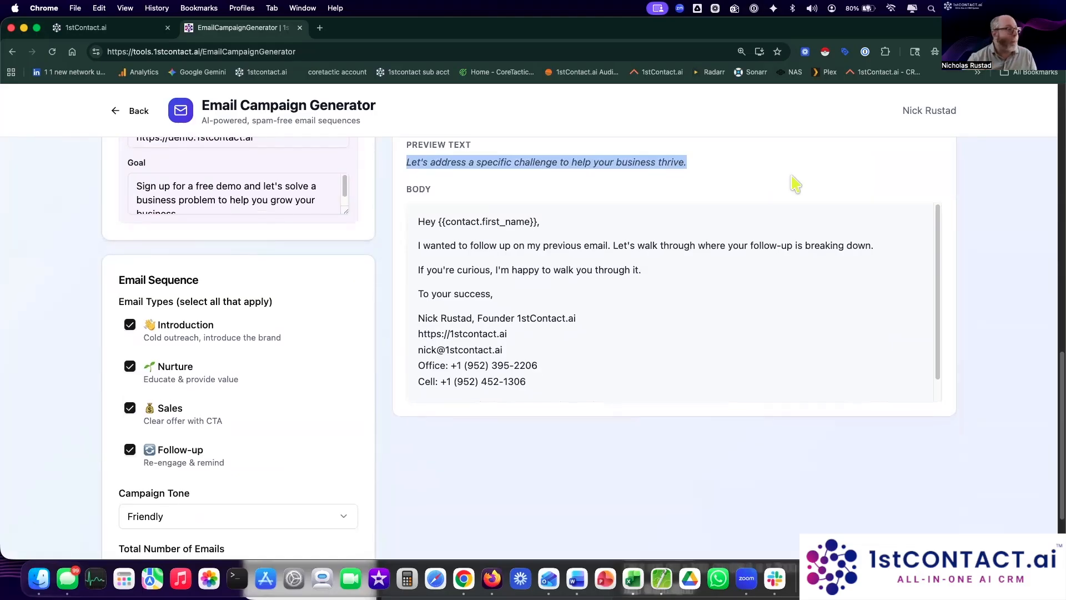
{"action": "scroll", "coordinate": [767, 222], "scroll_direction": "down", "scroll_amount": 1}
{"action": "scroll", "coordinate": [752, 259], "scroll_direction": "down", "scroll_amount": 1}
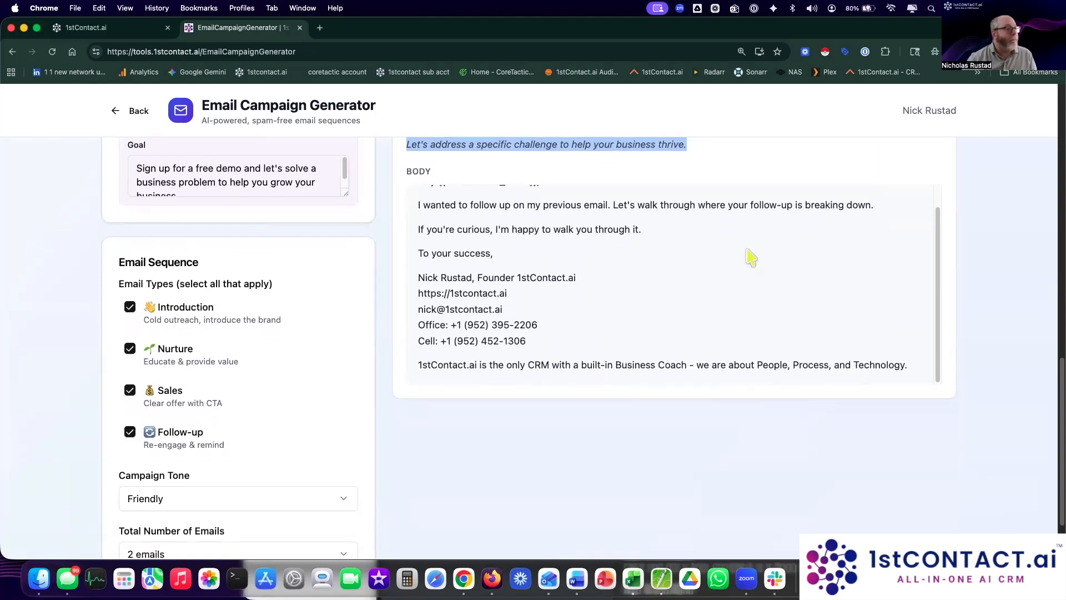
{"action": "scroll", "coordinate": [745, 257], "scroll_direction": "up", "scroll_amount": 2}
{"action": "left_click", "coordinate": [457, 203]}
{"action": "left_click_drag", "start_coordinate": [438, 203], "coordinate": [539, 204]}
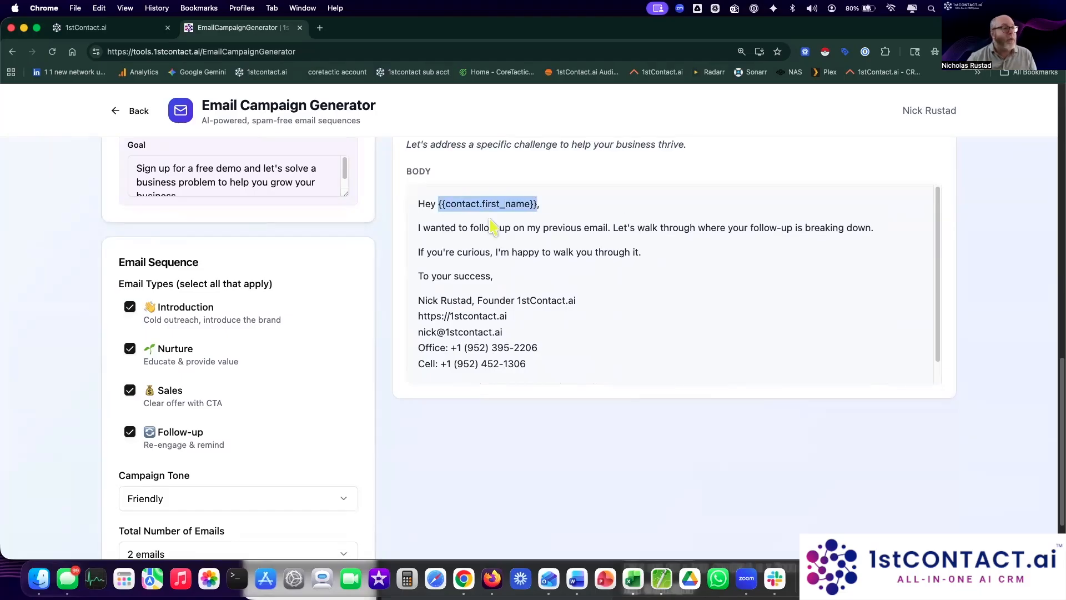
{"action": "left_click", "coordinate": [434, 225]}
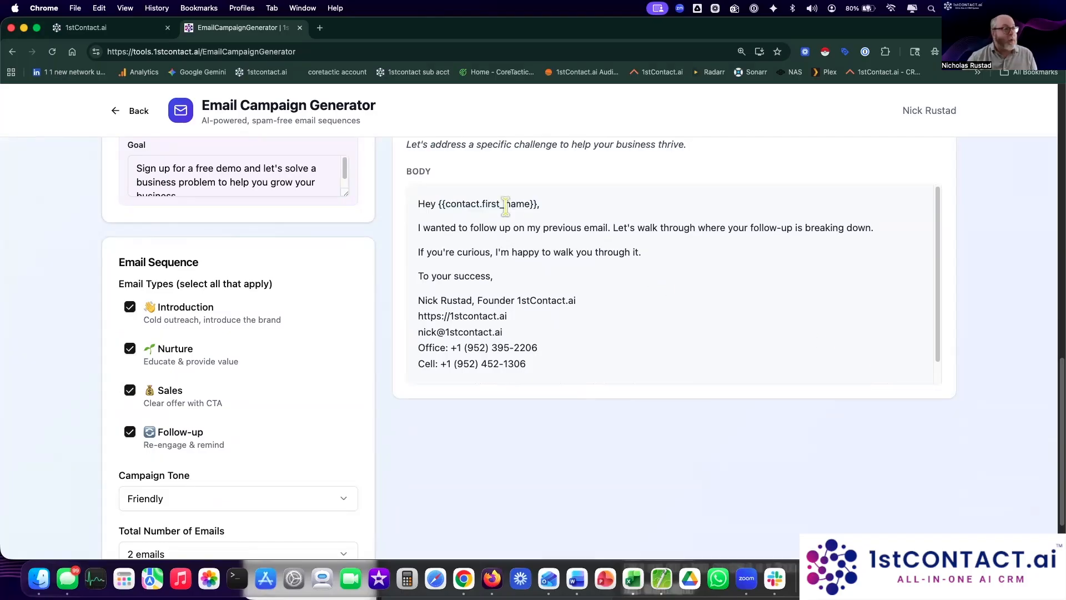
{"action": "scroll", "coordinate": [816, 292], "scroll_direction": "up", "scroll_amount": 5}
Step: Give thumbs-up ratings to the Welcome and Follow-up emails
{"action": "scroll", "coordinate": [816, 291], "scroll_direction": "up", "scroll_amount": 5}
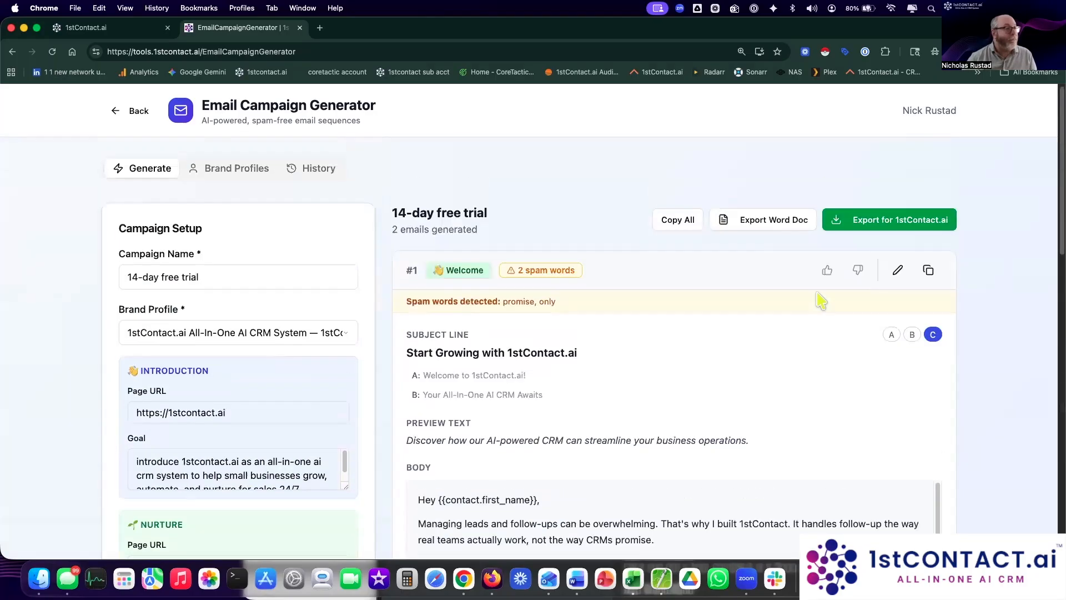
{"action": "left_click", "coordinate": [827, 274]}
{"action": "scroll", "coordinate": [758, 276], "scroll_direction": "down", "scroll_amount": 10}
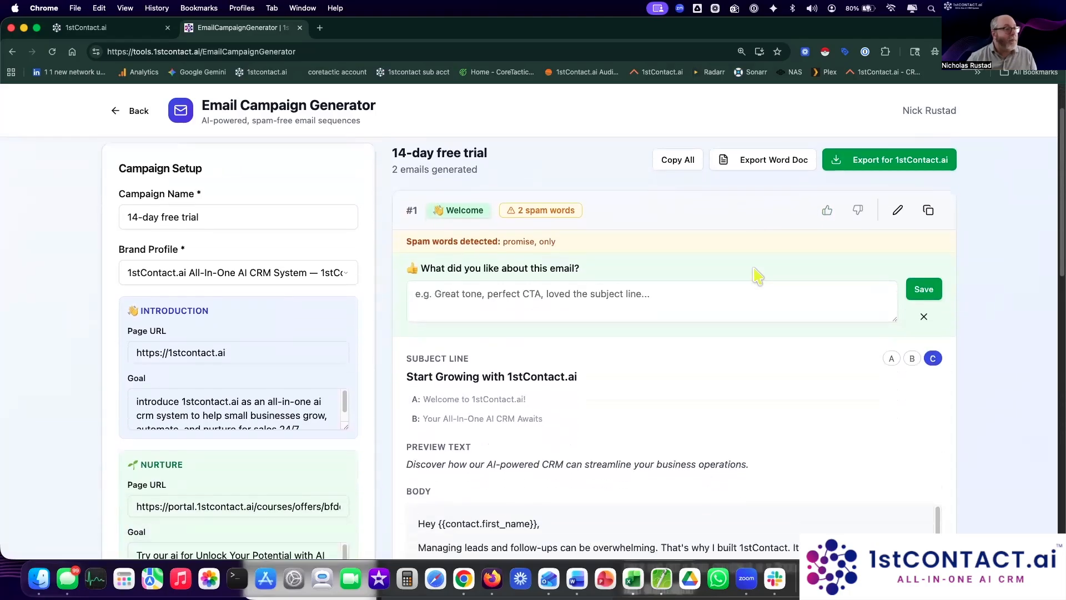
{"action": "left_click", "coordinate": [826, 321]}
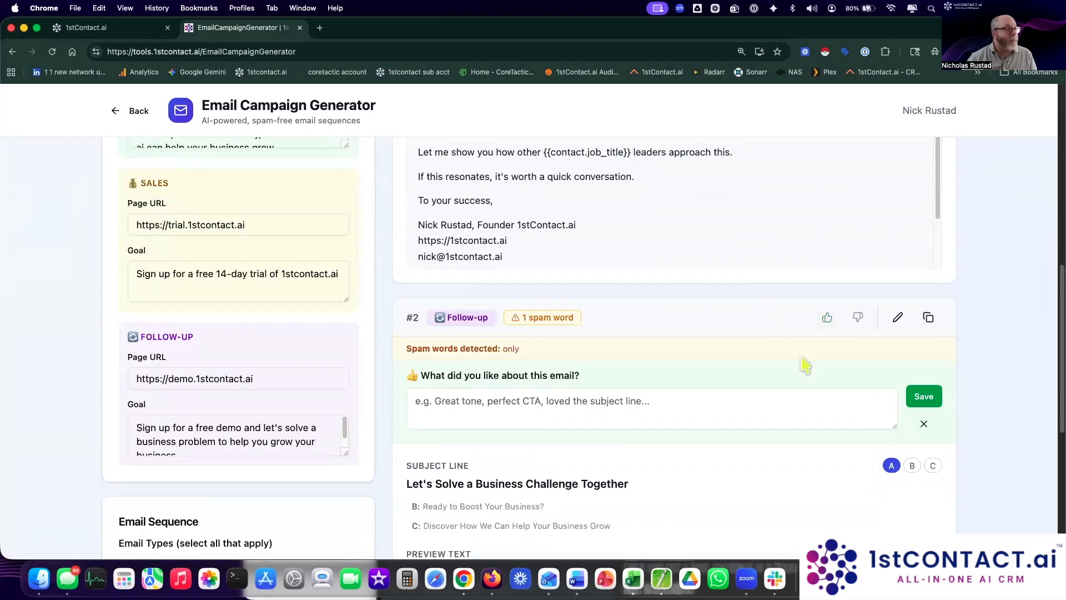
{"action": "scroll", "coordinate": [802, 362], "scroll_direction": "down", "scroll_amount": 6}
{"action": "scroll", "coordinate": [810, 328], "scroll_direction": "up", "scroll_amount": 8}
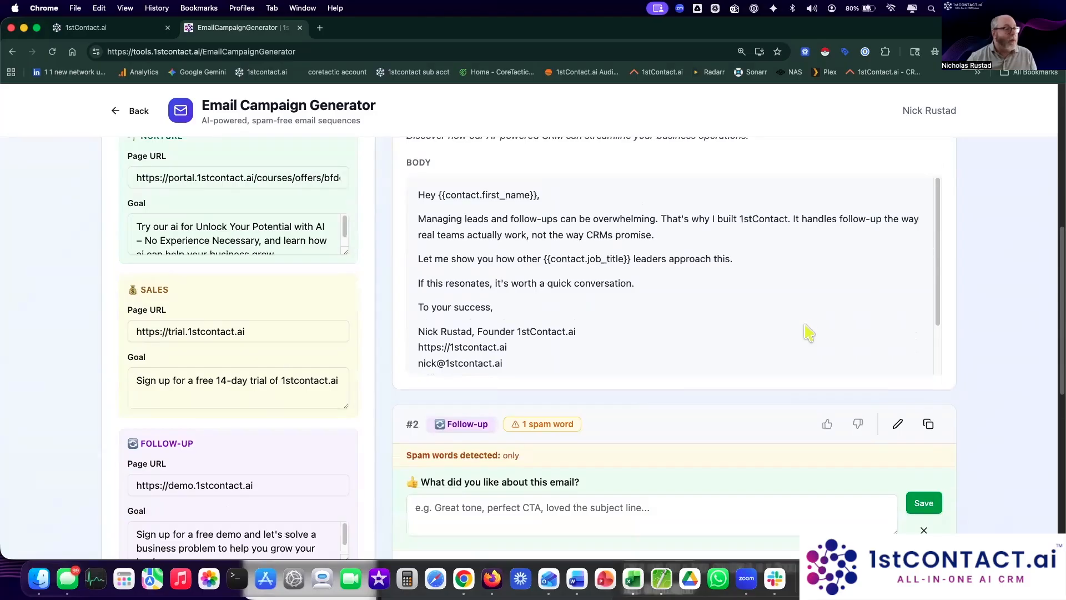
{"action": "left_click", "coordinate": [826, 417]}
{"action": "scroll", "coordinate": [749, 422], "scroll_direction": "down", "scroll_amount": 4}
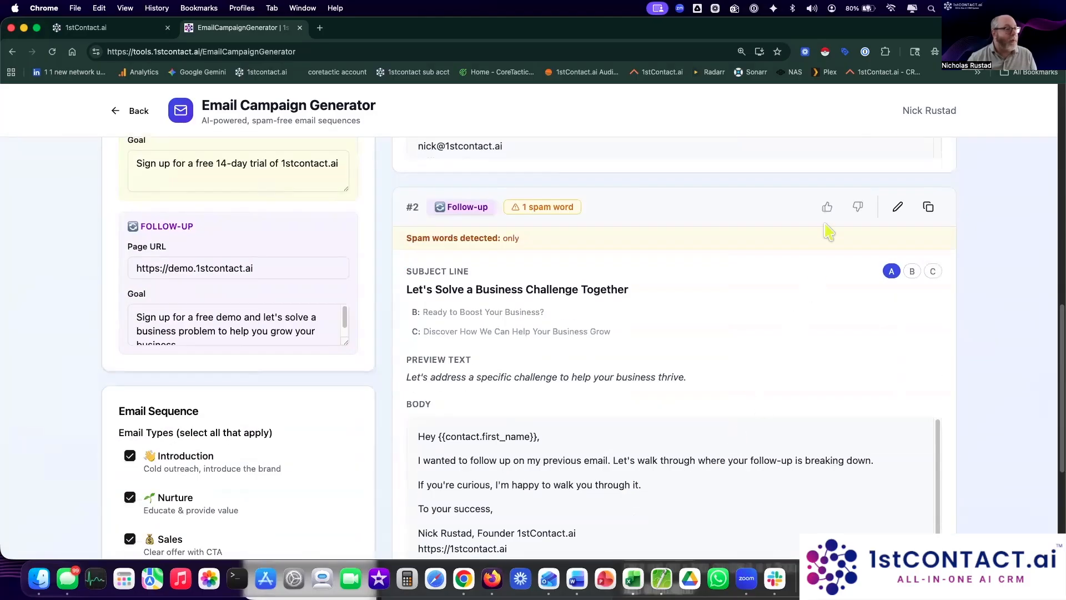
Step: Save 'great tone' feedback on the Follow-up email, then save the Welcome email's rating
{"action": "left_click", "coordinate": [827, 206]}
{"action": "left_click", "coordinate": [697, 292]}
{"action": "type", "text": "great tone"}
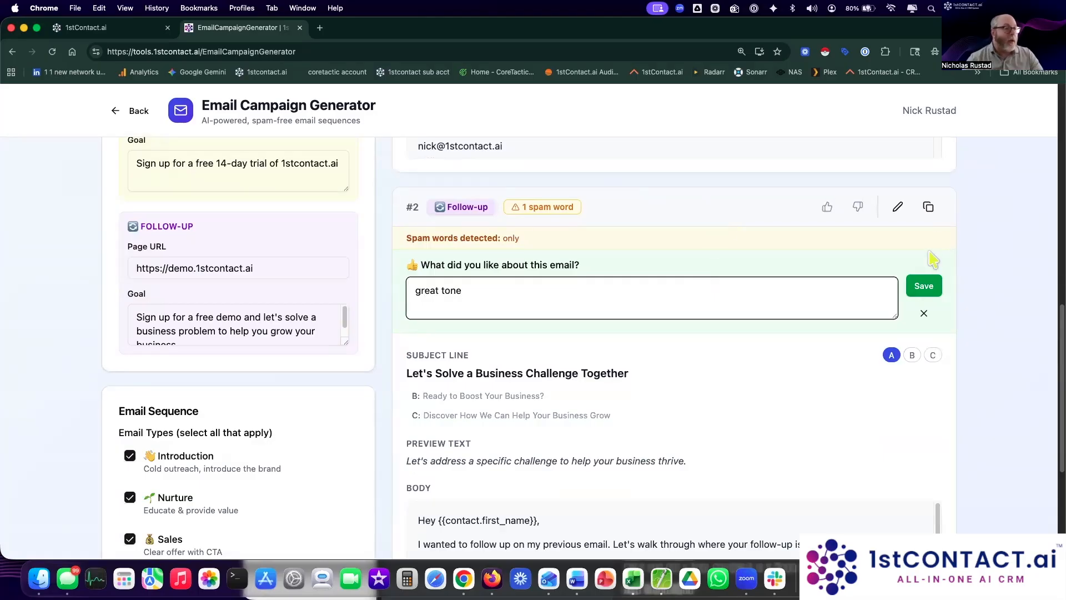
{"action": "left_click", "coordinate": [925, 285]}
{"action": "scroll", "coordinate": [825, 279], "scroll_direction": "up", "scroll_amount": 2}
{"action": "scroll", "coordinate": [825, 279], "scroll_direction": "up", "scroll_amount": 10}
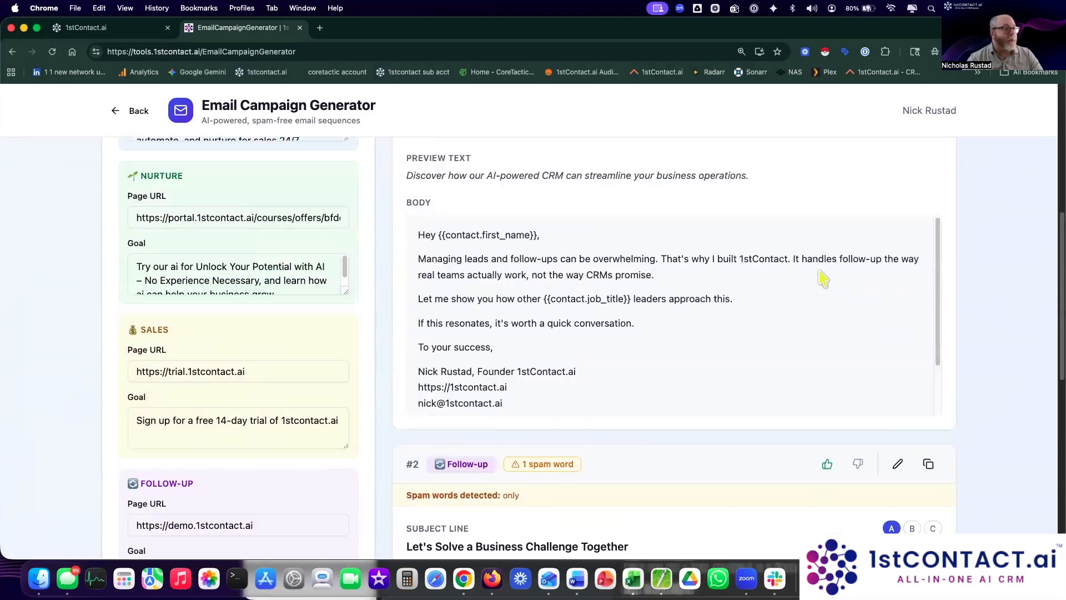
{"action": "left_click", "coordinate": [938, 290]}
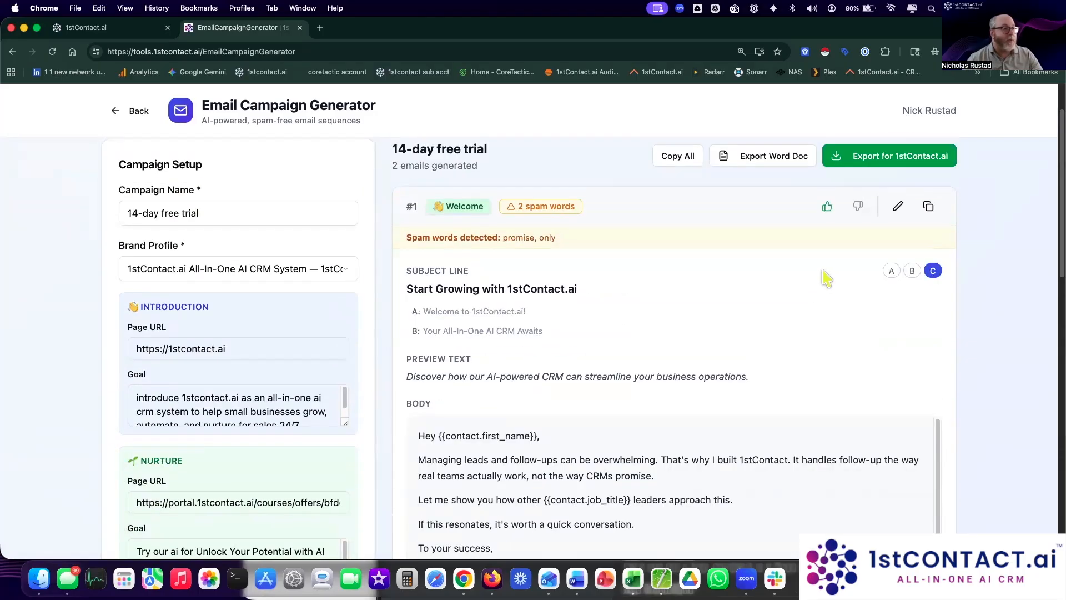
{"action": "scroll", "coordinate": [778, 256], "scroll_direction": "up", "scroll_amount": 2}
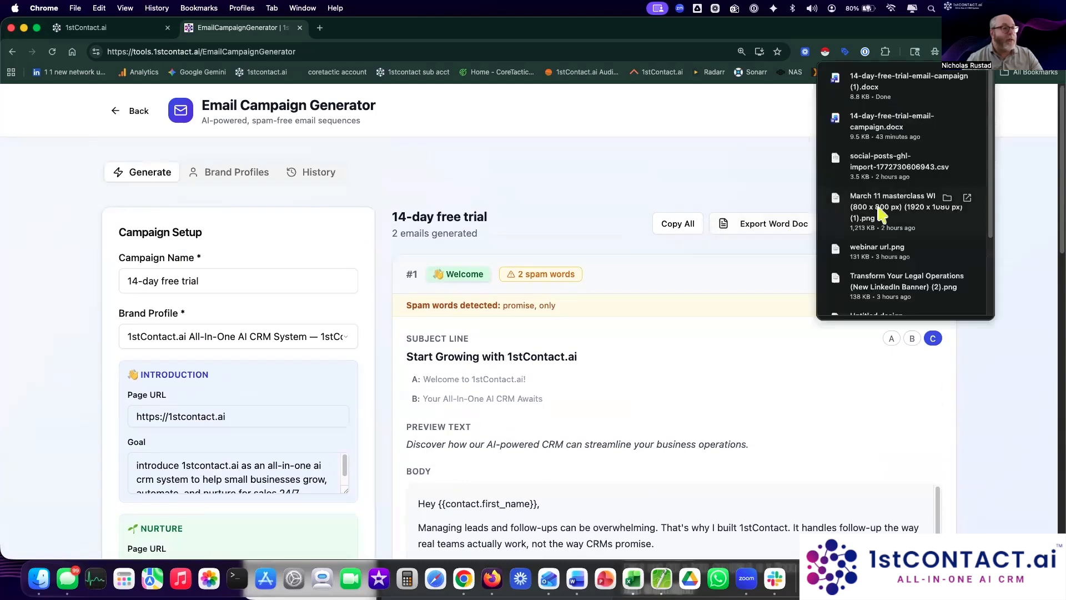
Step: Open the downloaded 14-day-free-trial-email-campaign .docx in Word and read down to the Follow-up Email
{"action": "left_click", "coordinate": [901, 83]}
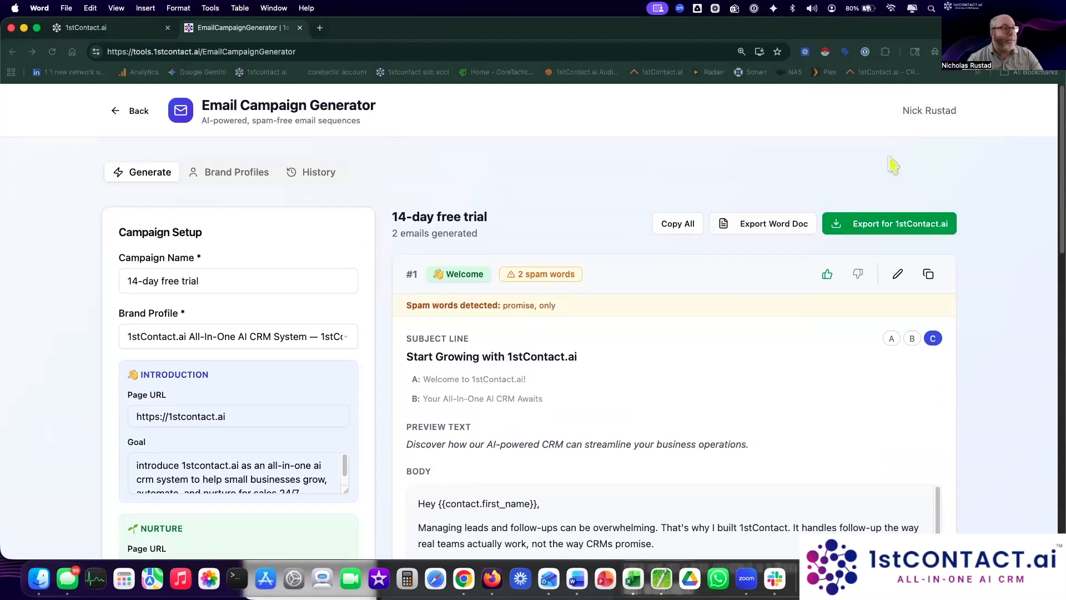
{"action": "scroll", "coordinate": [737, 359], "scroll_direction": "down", "scroll_amount": 3}
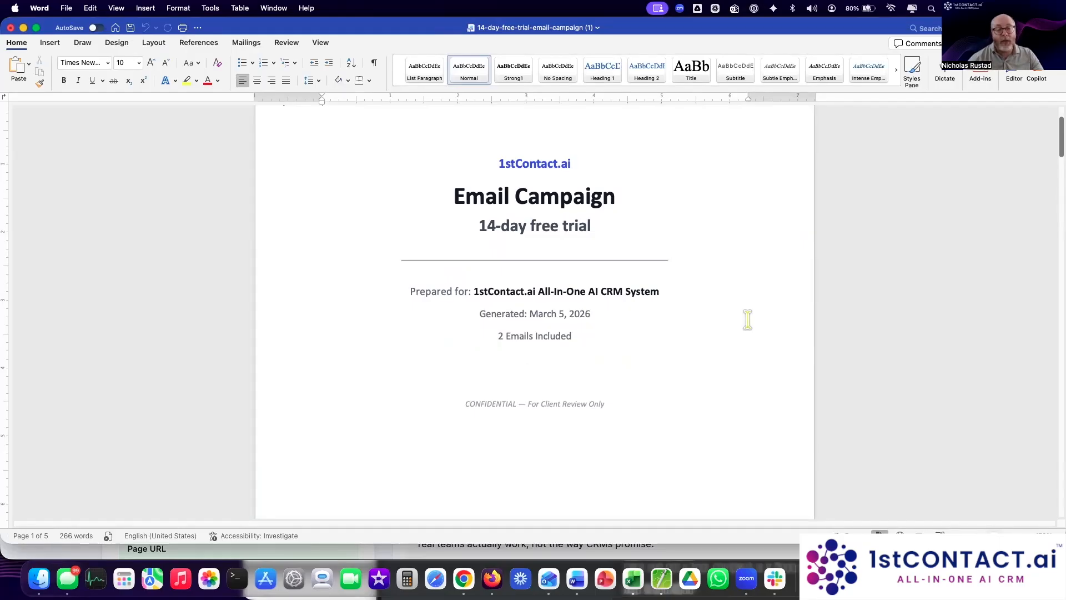
{"action": "scroll", "coordinate": [751, 322], "scroll_direction": "down", "scroll_amount": 10}
{"action": "scroll", "coordinate": [741, 333], "scroll_direction": "down", "scroll_amount": 2}
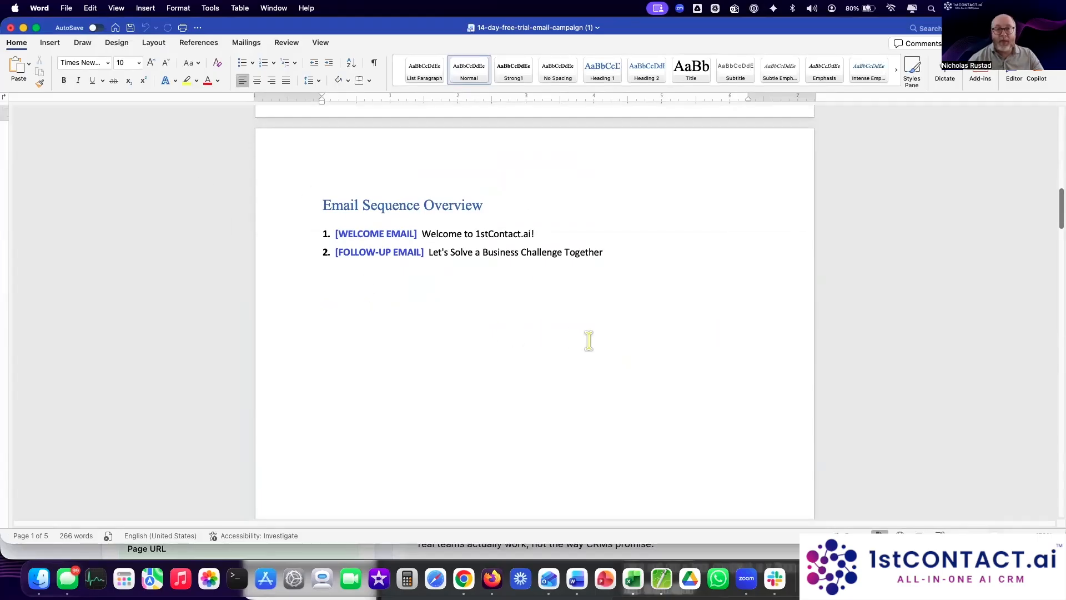
{"action": "scroll", "coordinate": [589, 336], "scroll_direction": "down", "scroll_amount": 15}
{"action": "scroll", "coordinate": [591, 336], "scroll_direction": "up", "scroll_amount": 1}
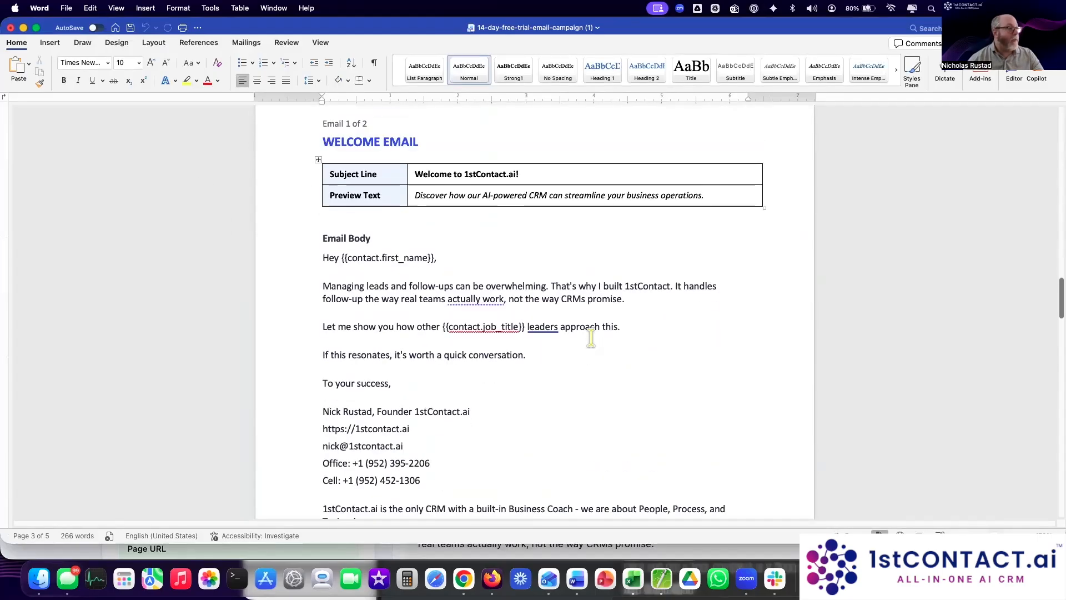
{"action": "scroll", "coordinate": [757, 355], "scroll_direction": "down", "scroll_amount": 1}
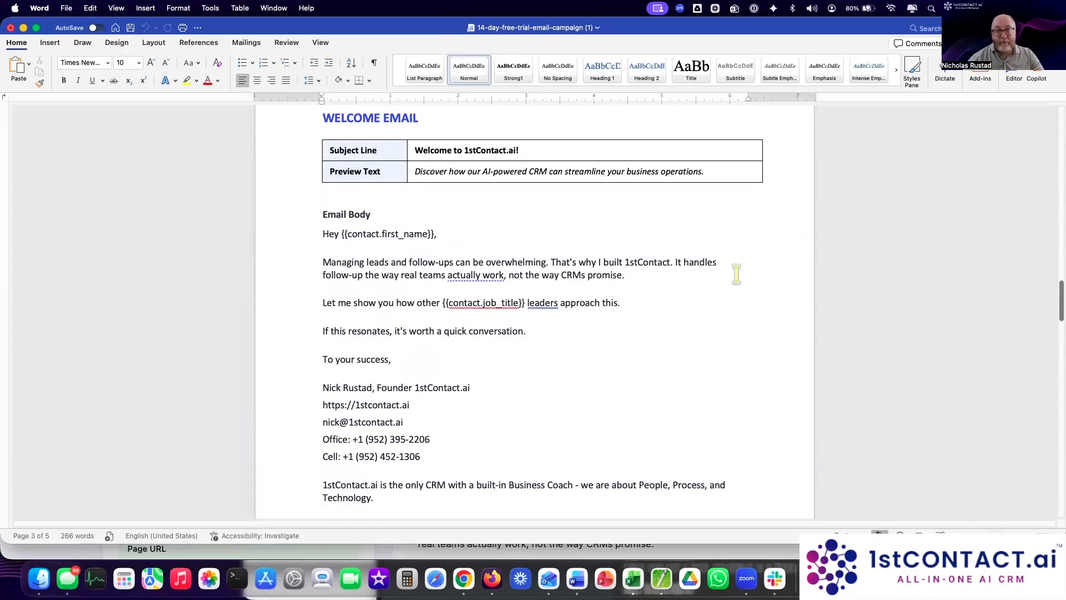
{"action": "scroll", "coordinate": [585, 303], "scroll_direction": "down", "scroll_amount": 5}
{"action": "scroll", "coordinate": [585, 303], "scroll_direction": "down", "scroll_amount": 10}
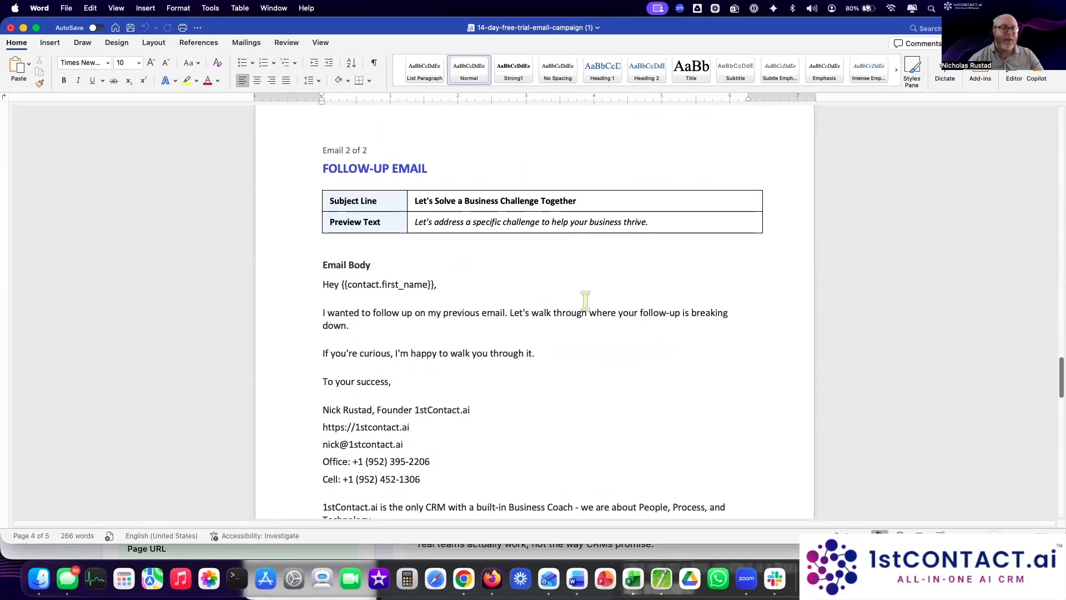
{"action": "scroll", "coordinate": [585, 301], "scroll_direction": "down", "scroll_amount": 1}
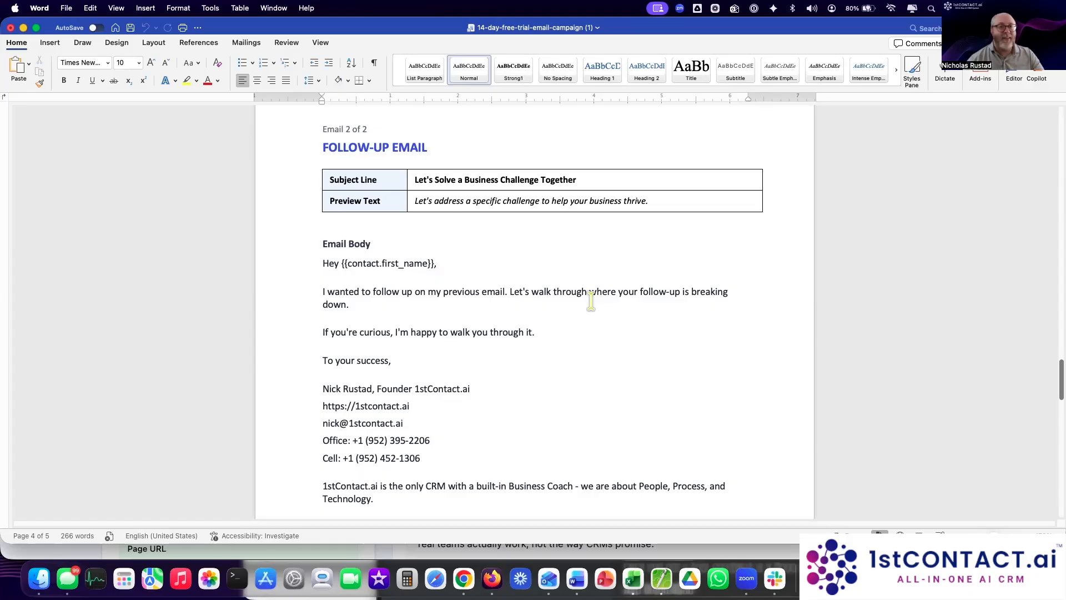
{"action": "scroll", "coordinate": [591, 300], "scroll_direction": "down", "scroll_amount": 1}
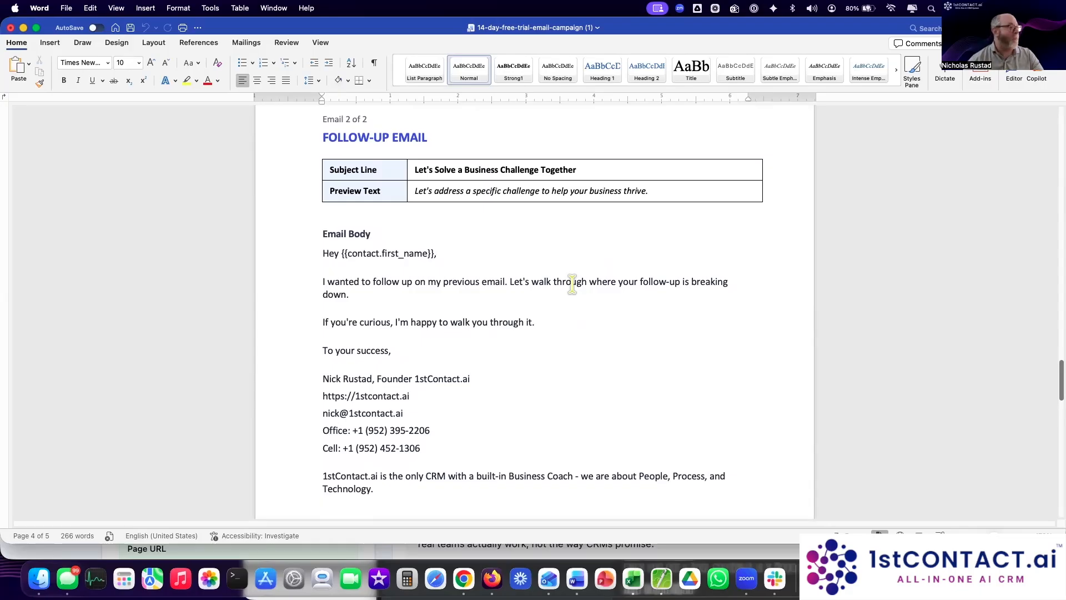
{"action": "scroll", "coordinate": [572, 284], "scroll_direction": "down", "scroll_amount": 2}
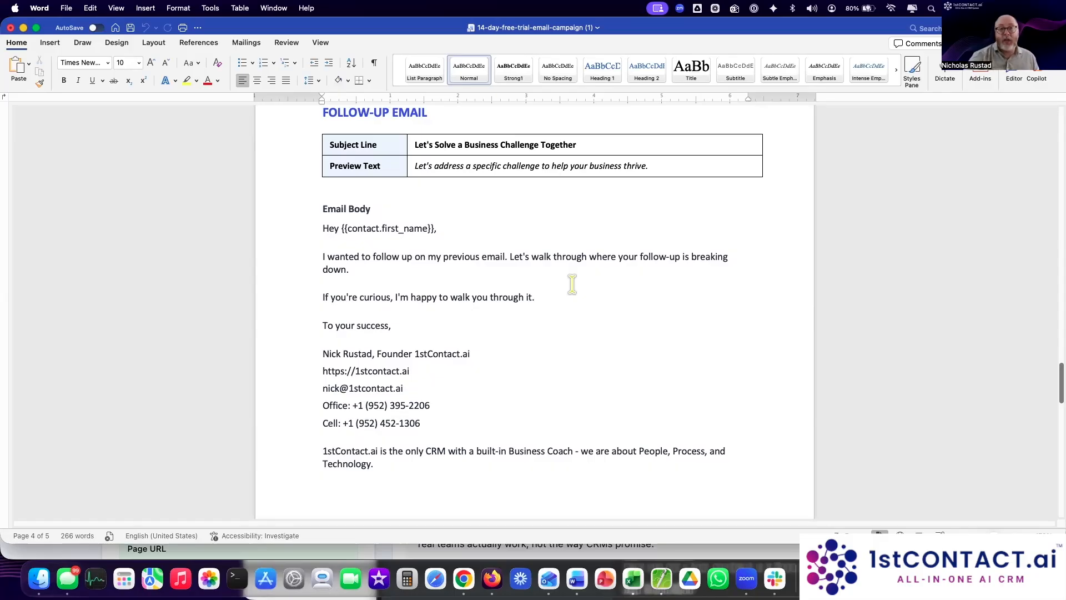
Step: Drag the Word window down so the Email Campaign Generator page shows above it
{"action": "scroll", "coordinate": [541, 314], "scroll_direction": "down", "scroll_amount": 10}
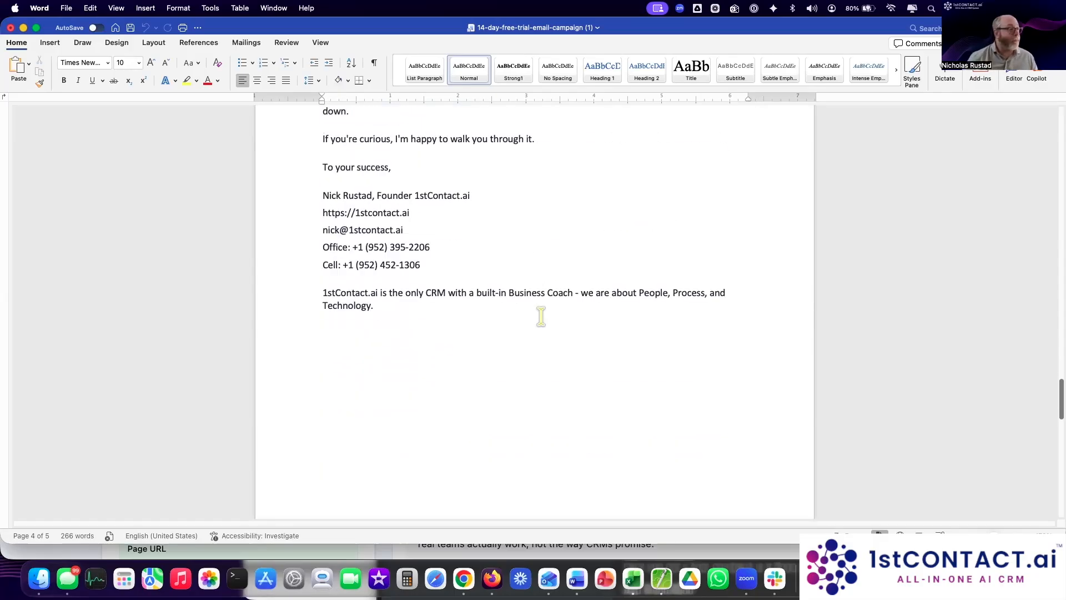
{"action": "scroll", "coordinate": [331, 185], "scroll_direction": "up", "scroll_amount": 12}
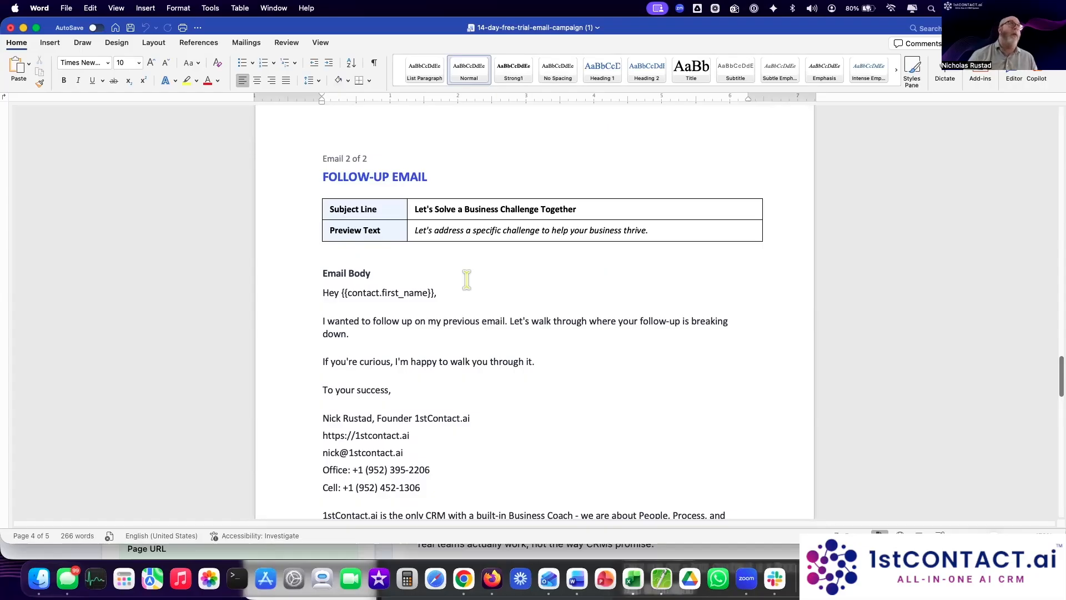
{"action": "scroll", "coordinate": [494, 337], "scroll_direction": "down", "scroll_amount": 1}
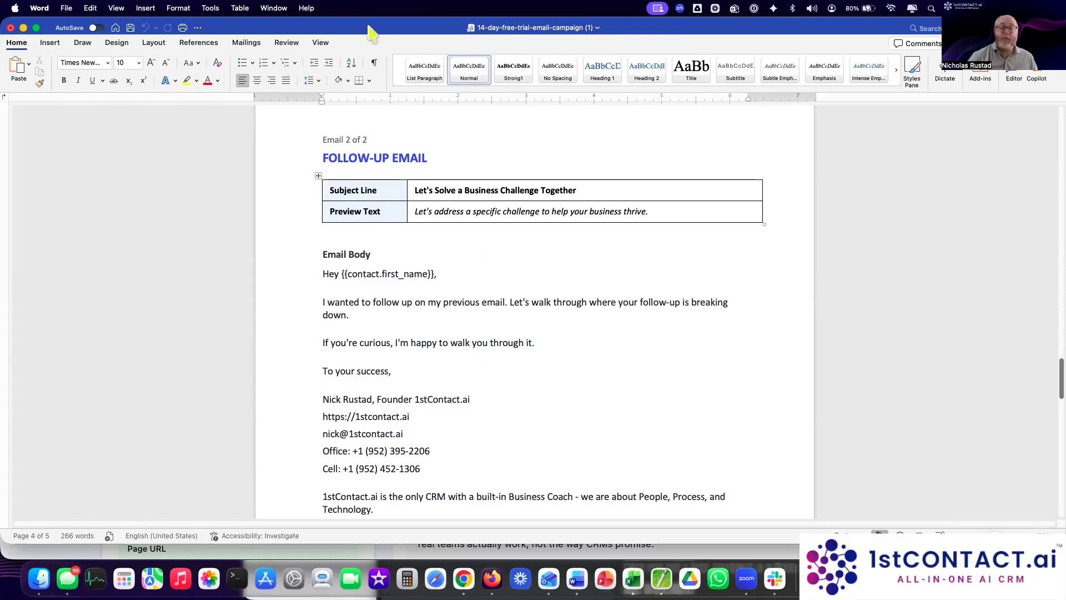
{"action": "left_click_drag", "start_coordinate": [371, 33], "coordinate": [439, 377]}
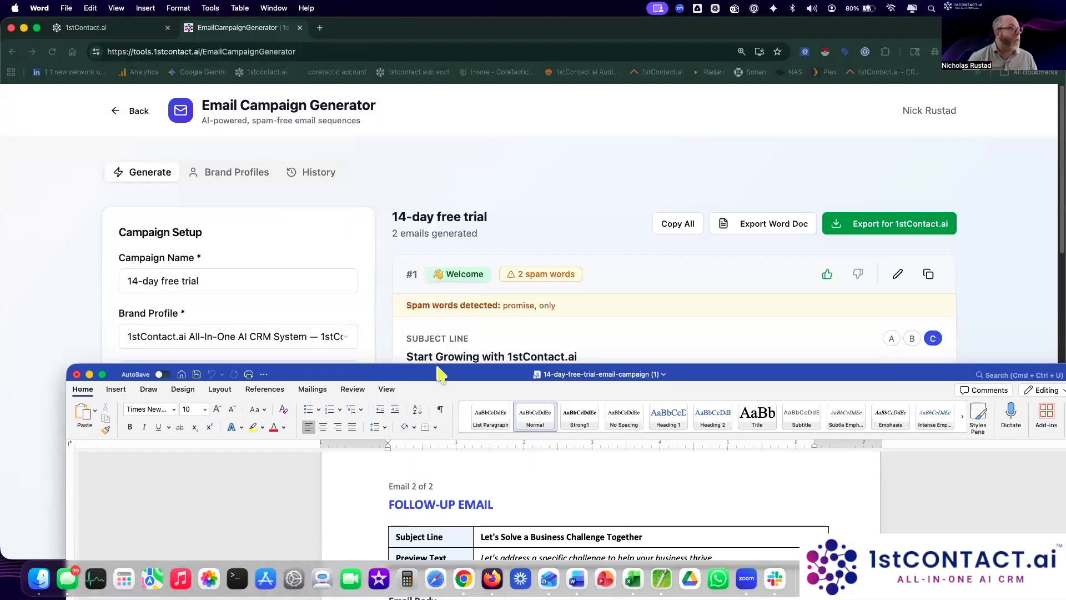
Step: Bring Chrome forward and switch to the 1stContact.ai CRM tab's Automation Workflow List
{"action": "left_click", "coordinate": [547, 188]}
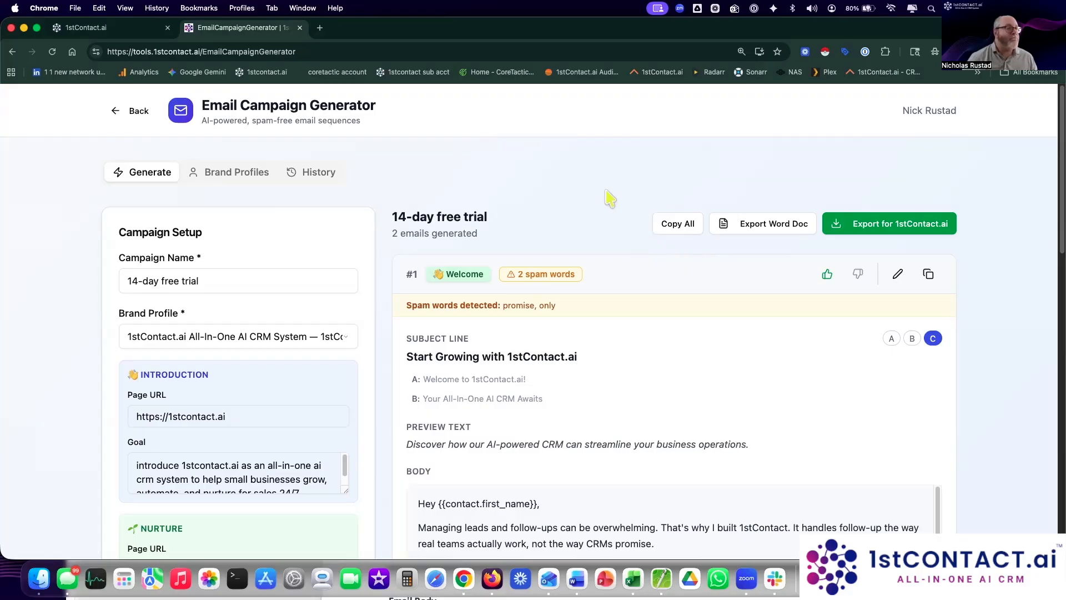
{"action": "left_click", "coordinate": [86, 29]}
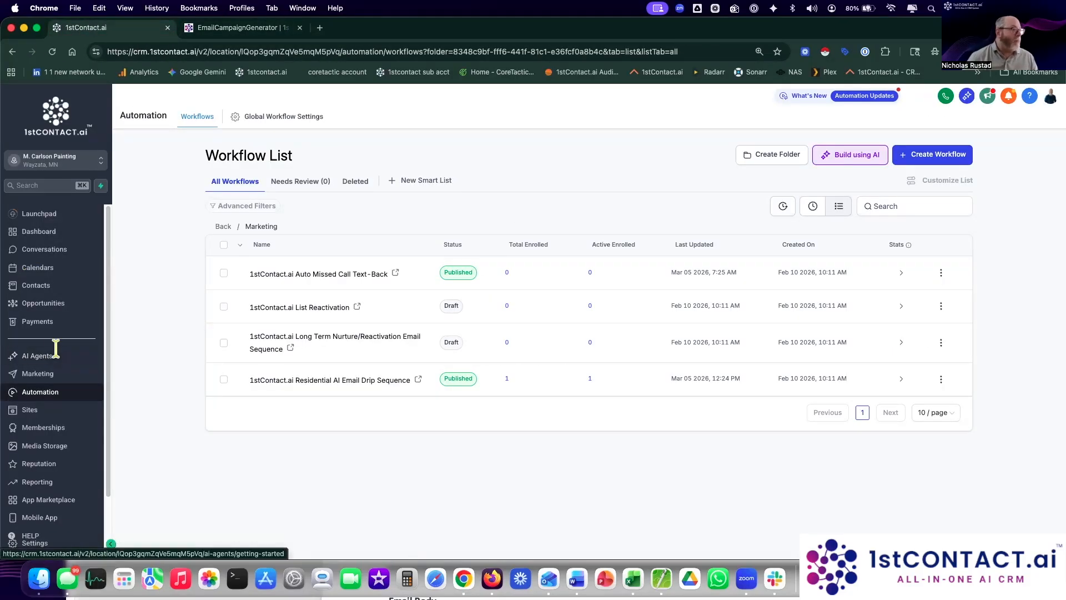
Step: In Marketing, switch to the 1stContact.ai sub-account and open the Email Marketing statistics
{"action": "left_click", "coordinate": [51, 374]}
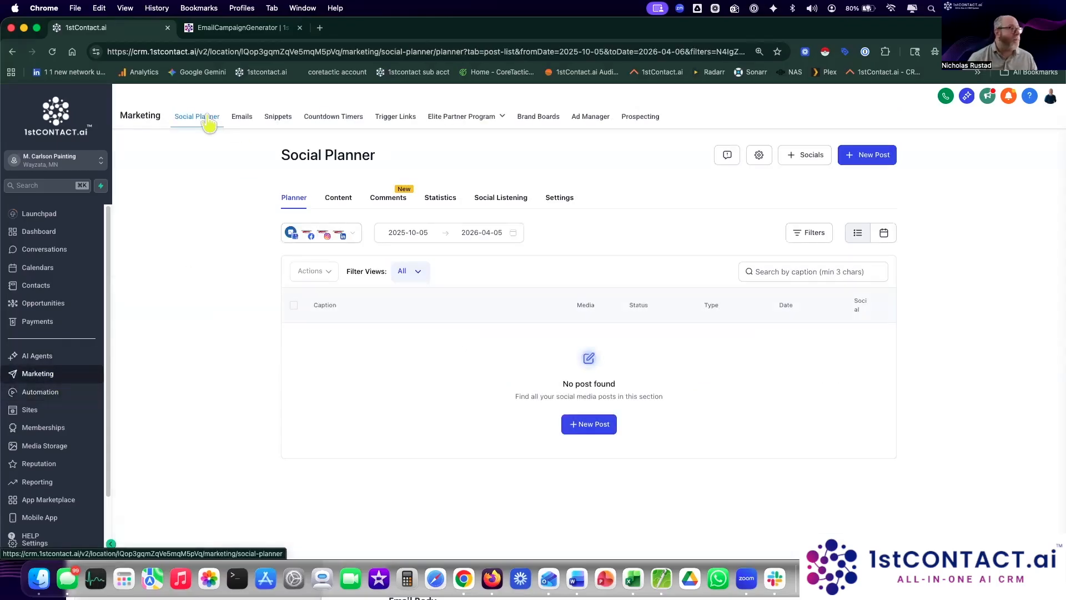
{"action": "left_click", "coordinate": [45, 168]}
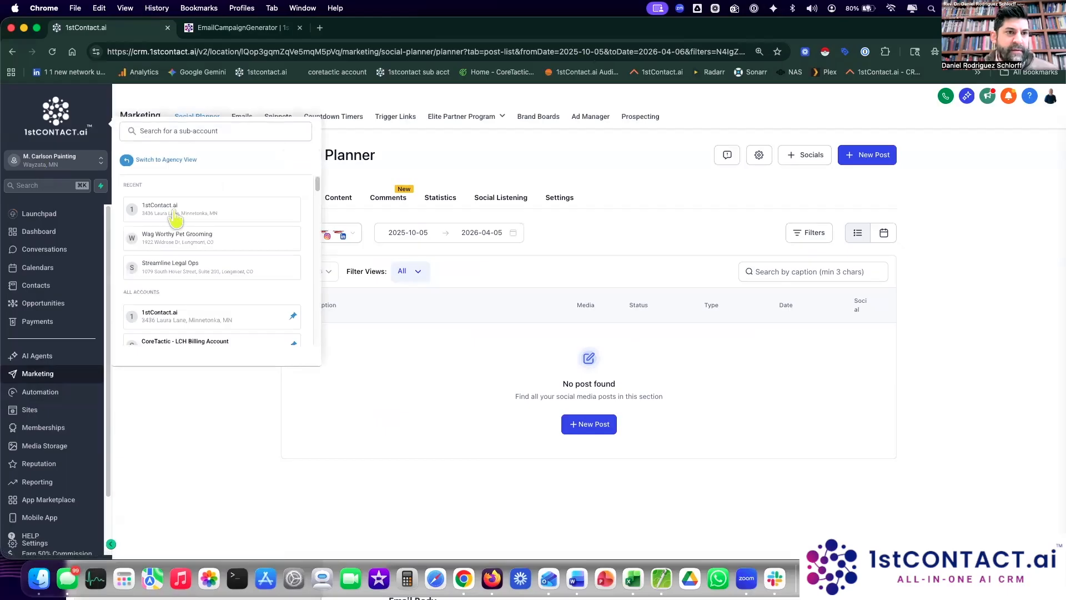
{"action": "left_click", "coordinate": [166, 209]}
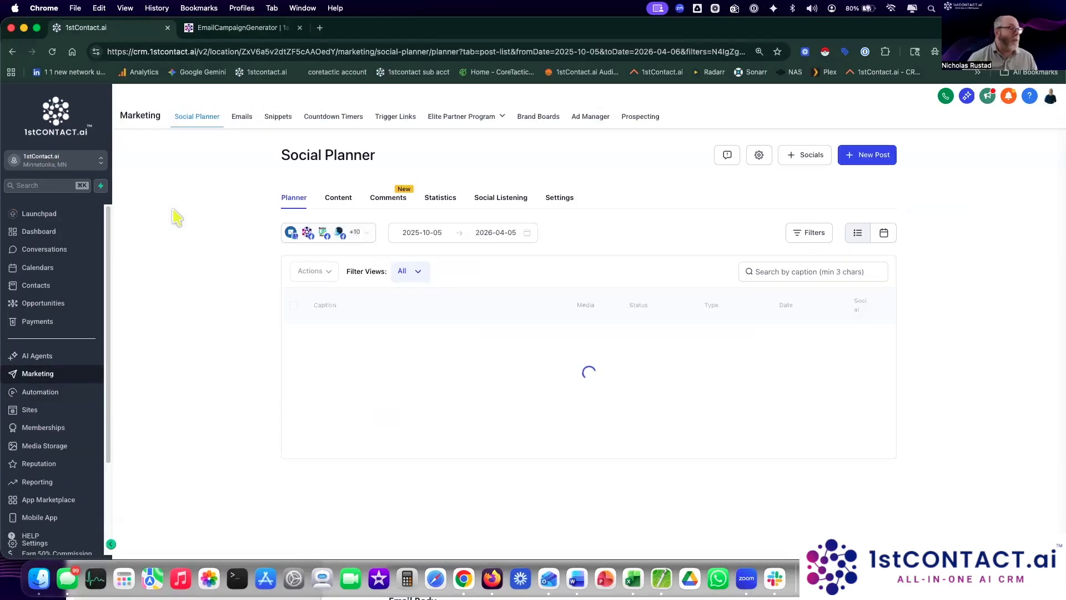
{"action": "left_click", "coordinate": [254, 117]}
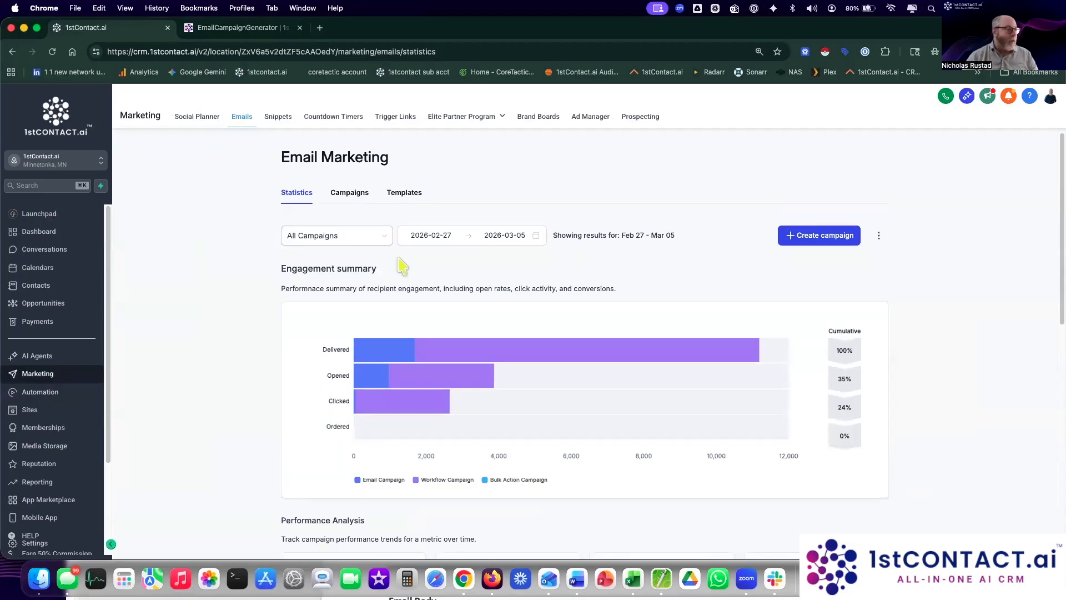
Step: Go from the statistics to Campaigns and show the Email Templates list with its MasterClass and SaaS Welcome Email folders
{"action": "scroll", "coordinate": [472, 389], "scroll_direction": "down", "scroll_amount": 1}
{"action": "mouse_move", "coordinate": [478, 321]}
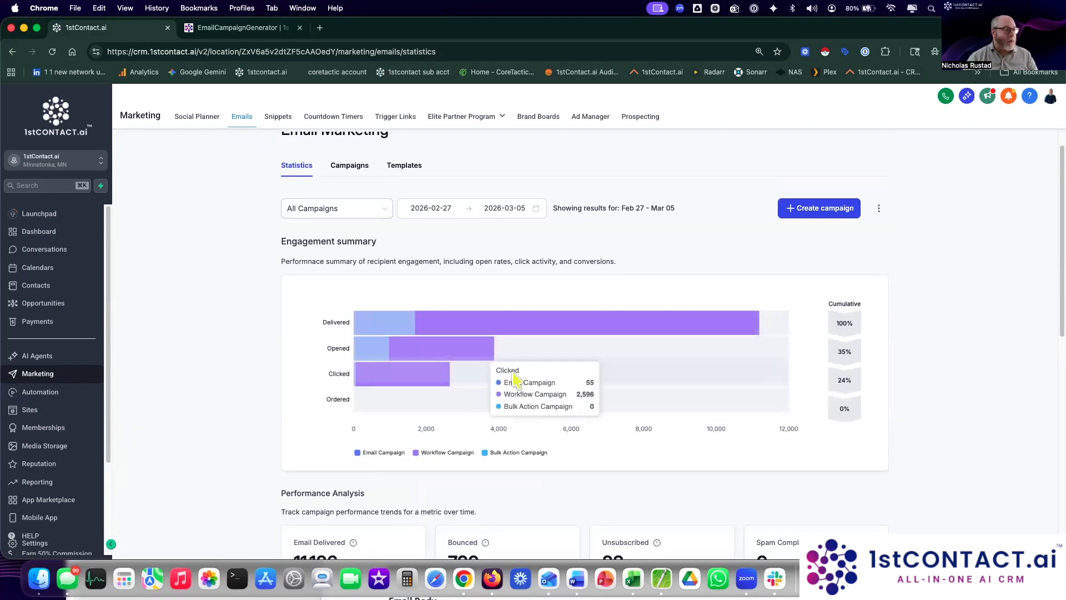
{"action": "scroll", "coordinate": [511, 378], "scroll_direction": "down", "scroll_amount": 10}
{"action": "scroll", "coordinate": [507, 503], "scroll_direction": "up", "scroll_amount": 15}
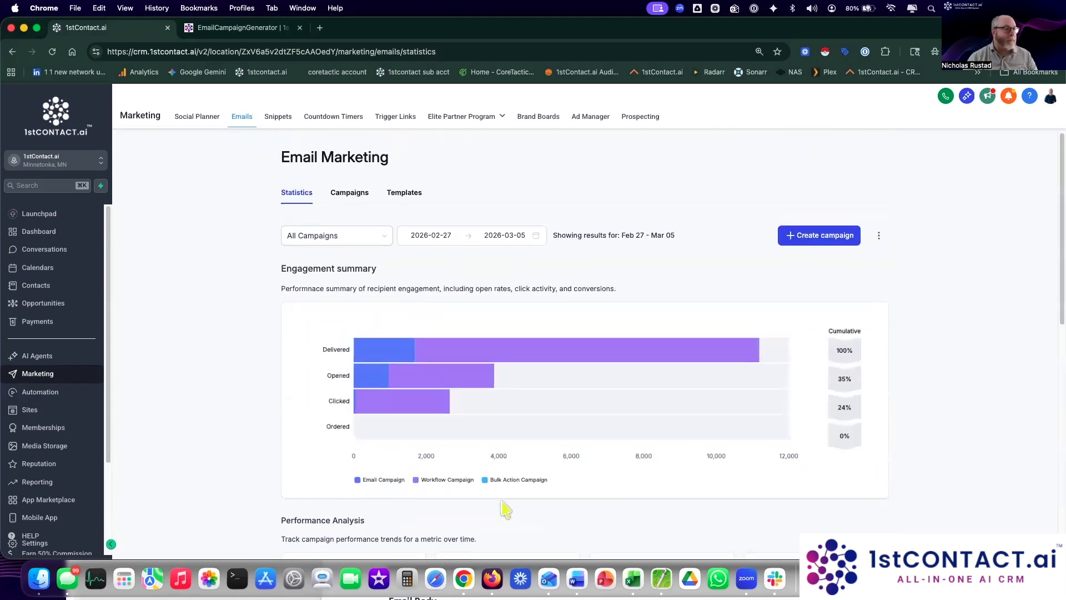
{"action": "scroll", "coordinate": [507, 471], "scroll_direction": "down", "scroll_amount": 18}
{"action": "scroll", "coordinate": [507, 471], "scroll_direction": "up", "scroll_amount": 5}
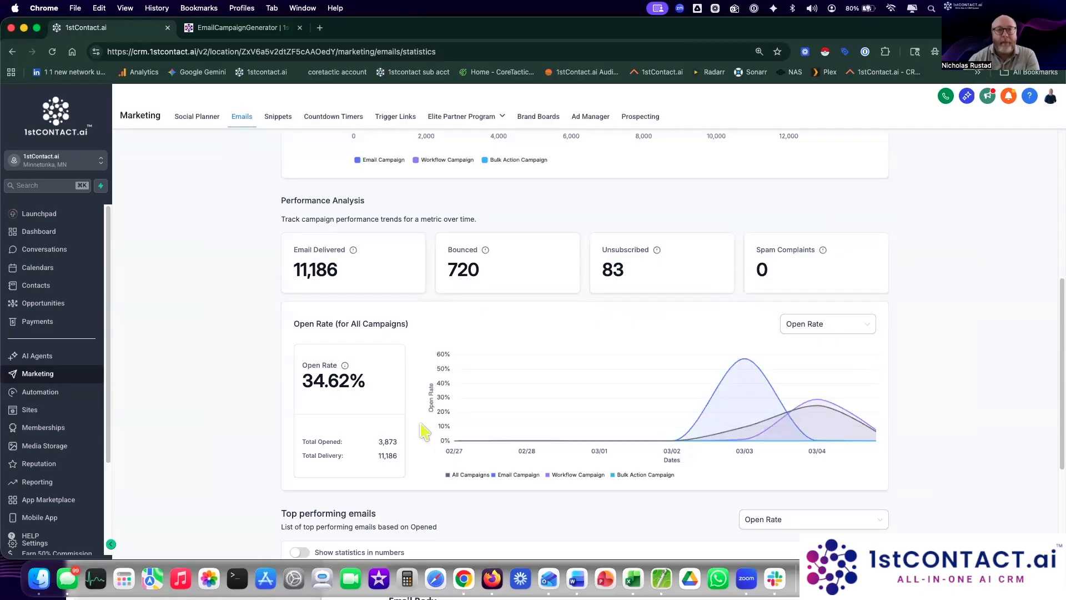
{"action": "scroll", "coordinate": [424, 430], "scroll_direction": "up", "scroll_amount": 8}
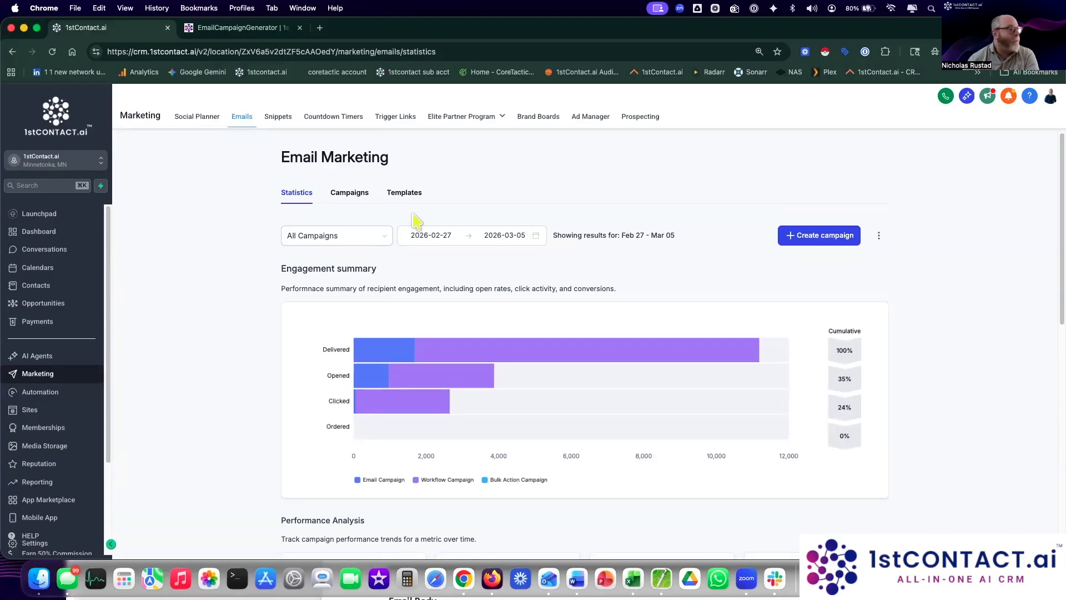
{"action": "left_click", "coordinate": [350, 194]}
{"action": "left_click", "coordinate": [409, 194]}
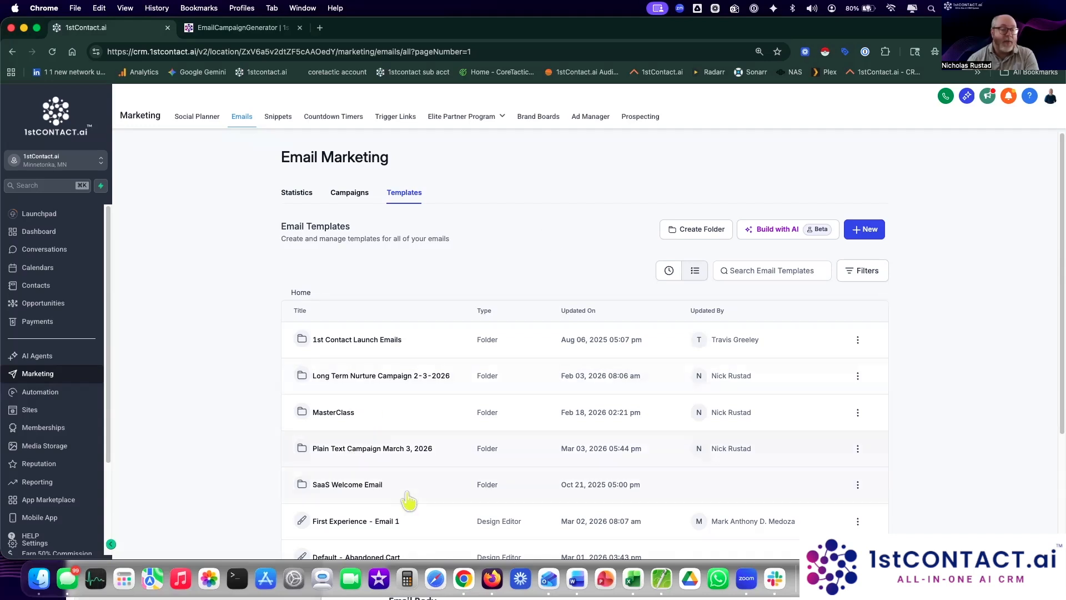
{"action": "left_click", "coordinate": [863, 230]}
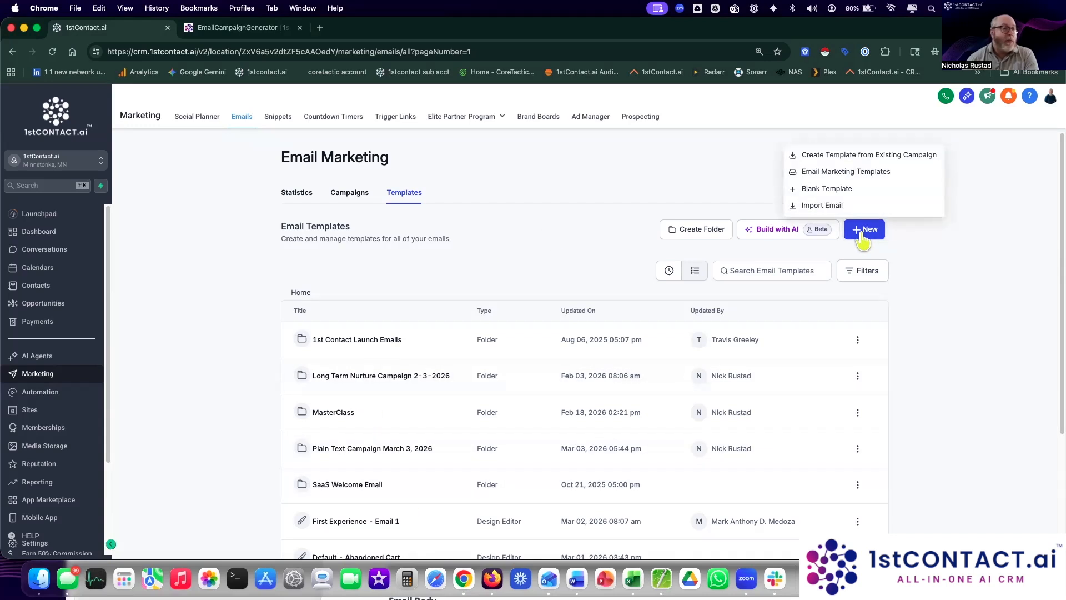
{"action": "left_click", "coordinate": [854, 173]}
{"action": "scroll", "coordinate": [777, 343], "scroll_direction": "down", "scroll_amount": 1}
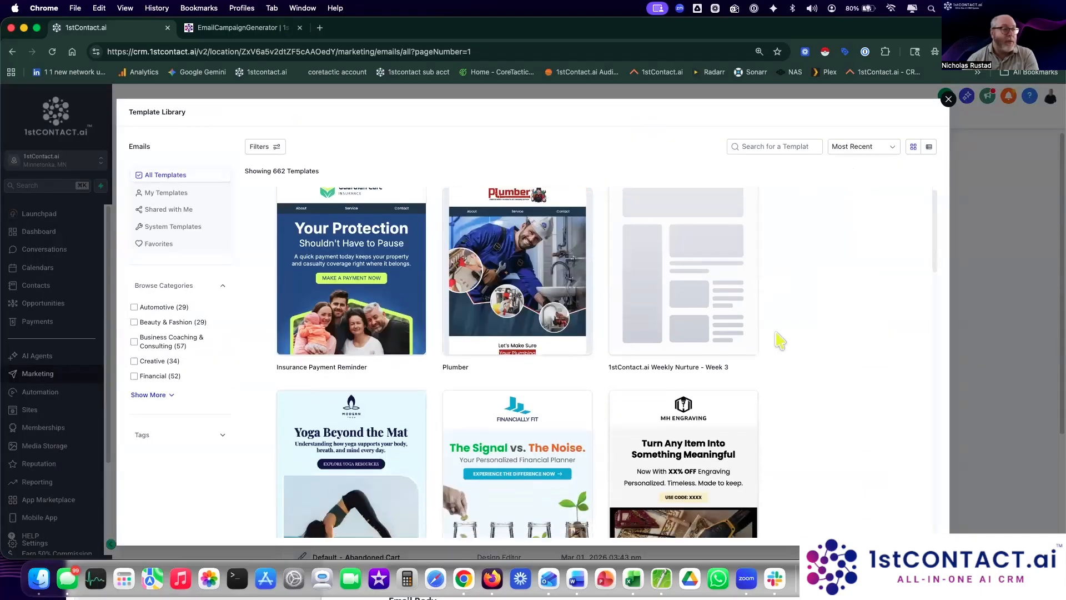
{"action": "scroll", "coordinate": [780, 340], "scroll_direction": "down", "scroll_amount": 10}
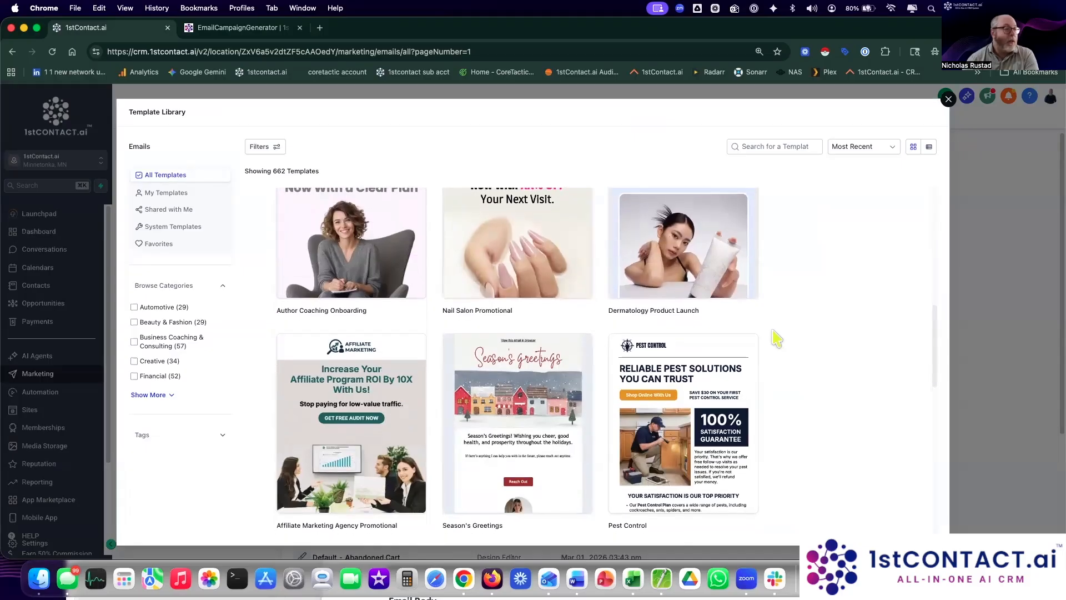
{"action": "scroll", "coordinate": [777, 338], "scroll_direction": "down", "scroll_amount": 10}
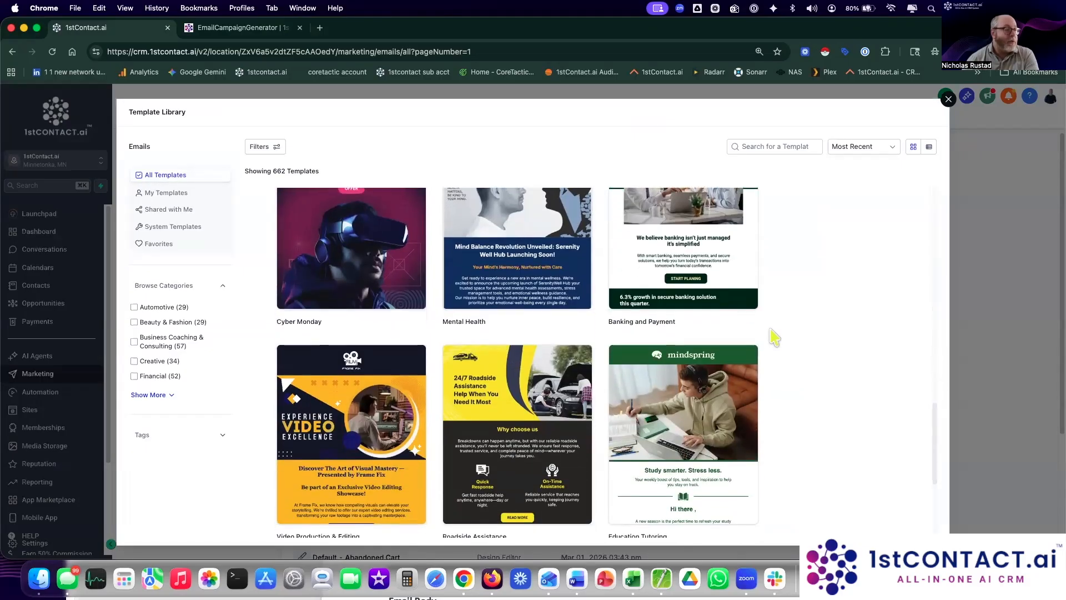
{"action": "scroll", "coordinate": [775, 336], "scroll_direction": "down", "scroll_amount": 5}
{"action": "scroll", "coordinate": [774, 337], "scroll_direction": "up", "scroll_amount": 20}
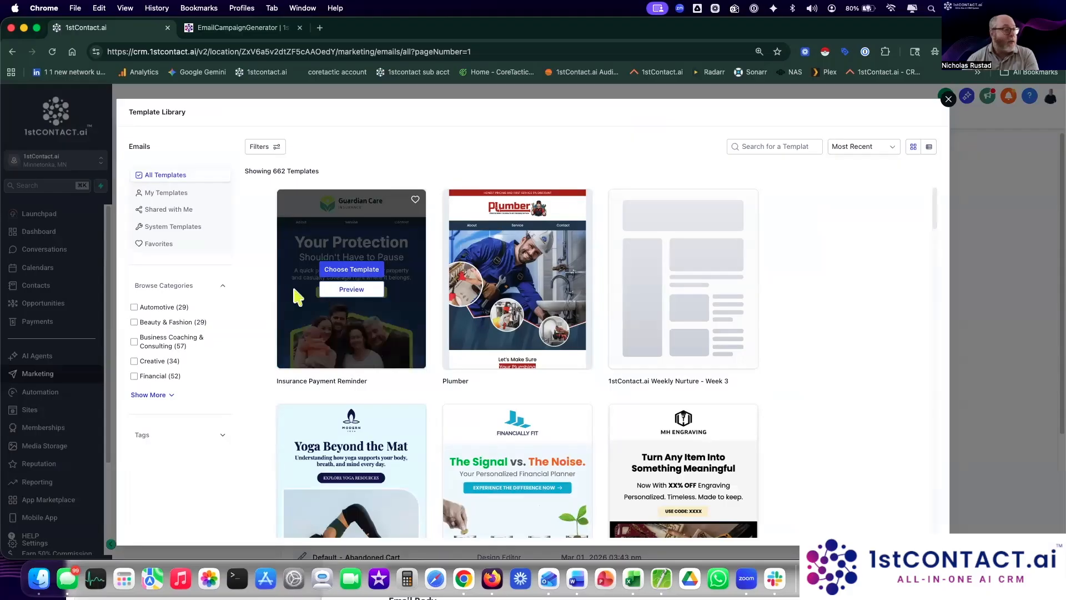
{"action": "mouse_move", "coordinate": [509, 302]}
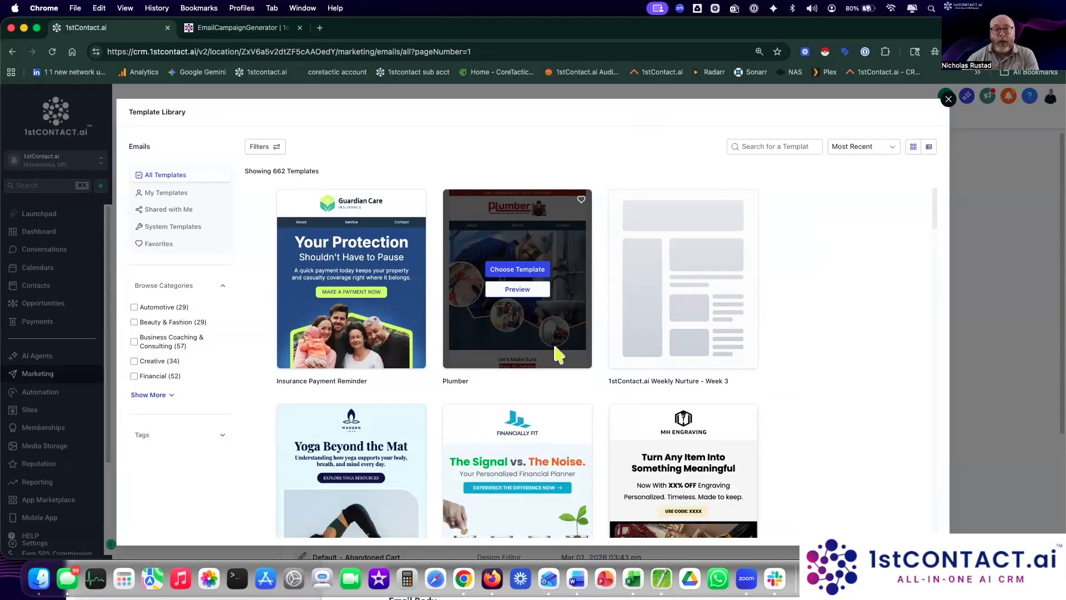
{"action": "mouse_move", "coordinate": [663, 361]}
{"action": "scroll", "coordinate": [663, 367], "scroll_direction": "down", "scroll_amount": 12}
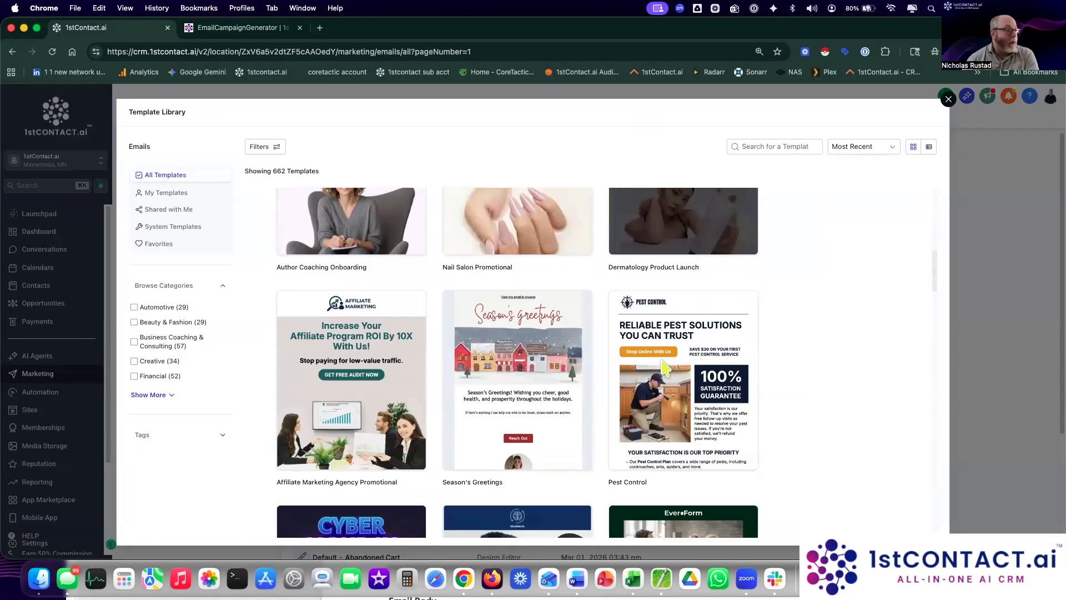
{"action": "scroll", "coordinate": [662, 366], "scroll_direction": "up", "scroll_amount": 12}
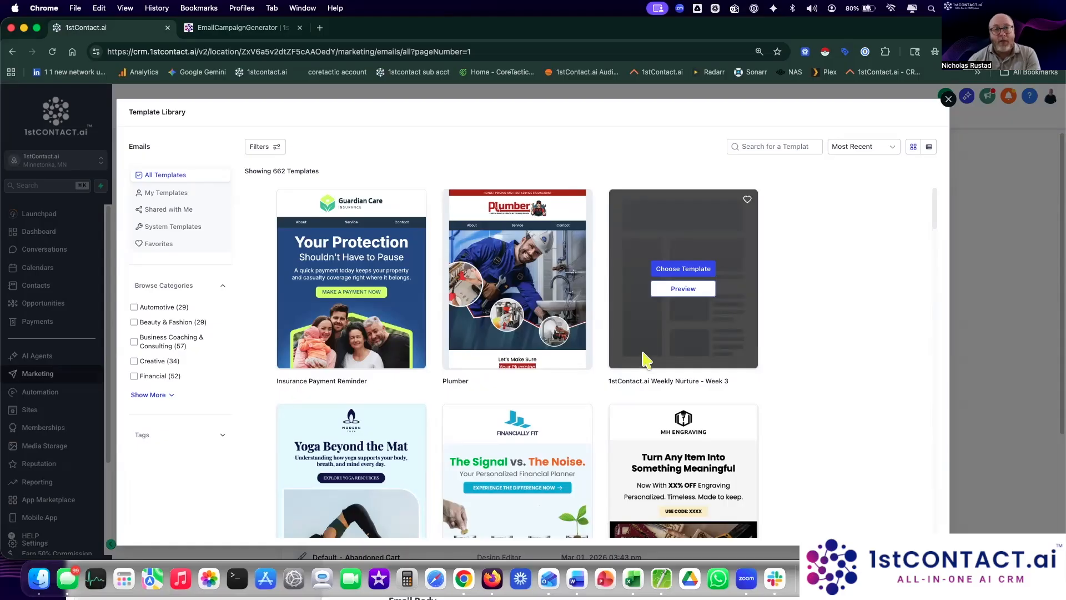
{"action": "left_click", "coordinate": [948, 99]}
Step: Create a new blank email template using the Plain text editor
{"action": "left_click", "coordinate": [867, 229]}
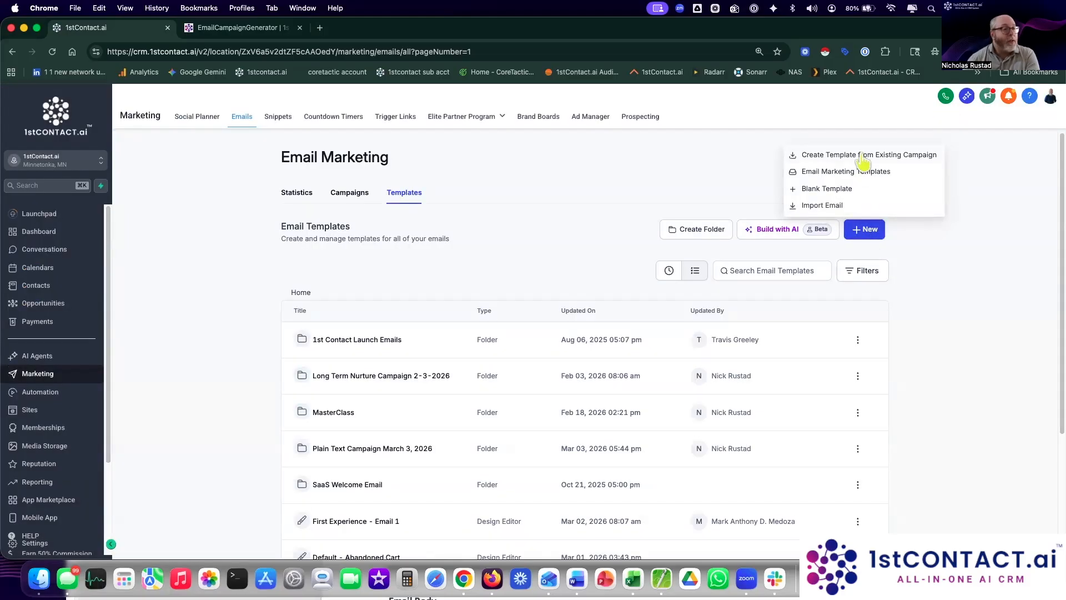
{"action": "left_click", "coordinate": [852, 190]}
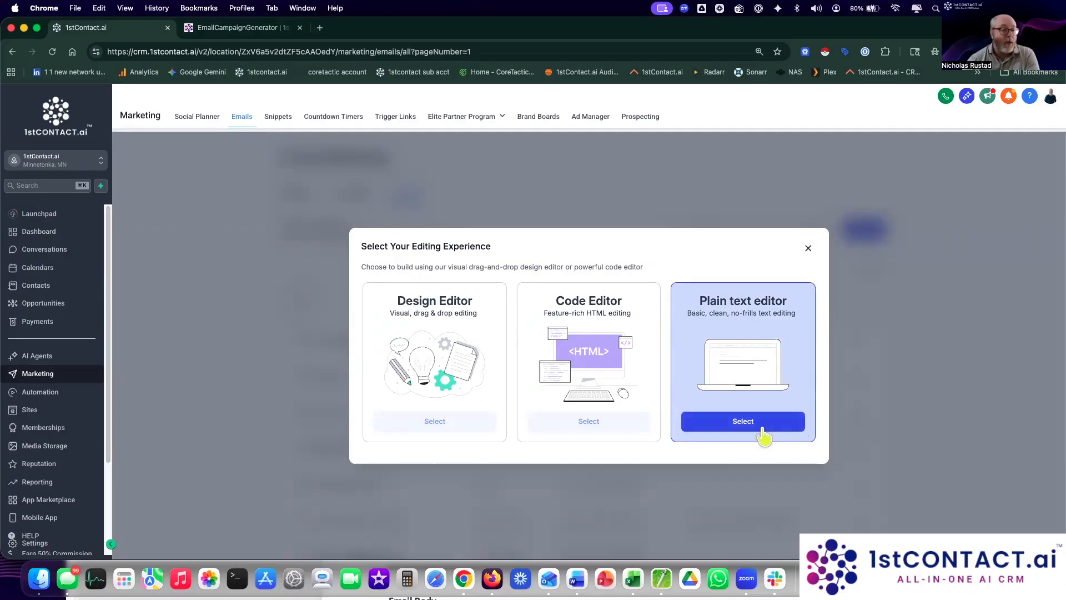
{"action": "left_click", "coordinate": [743, 421]}
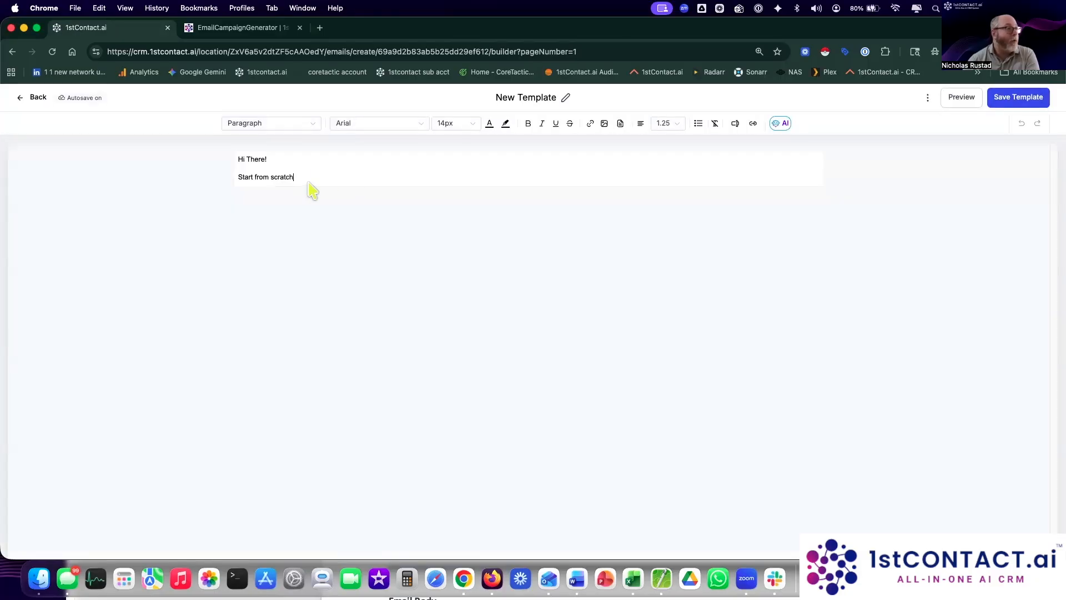
Step: Zoom the new template page to 110% and bring up the Word campaign document
{"action": "left_click_drag", "start_coordinate": [296, 177], "coordinate": [232, 154]}
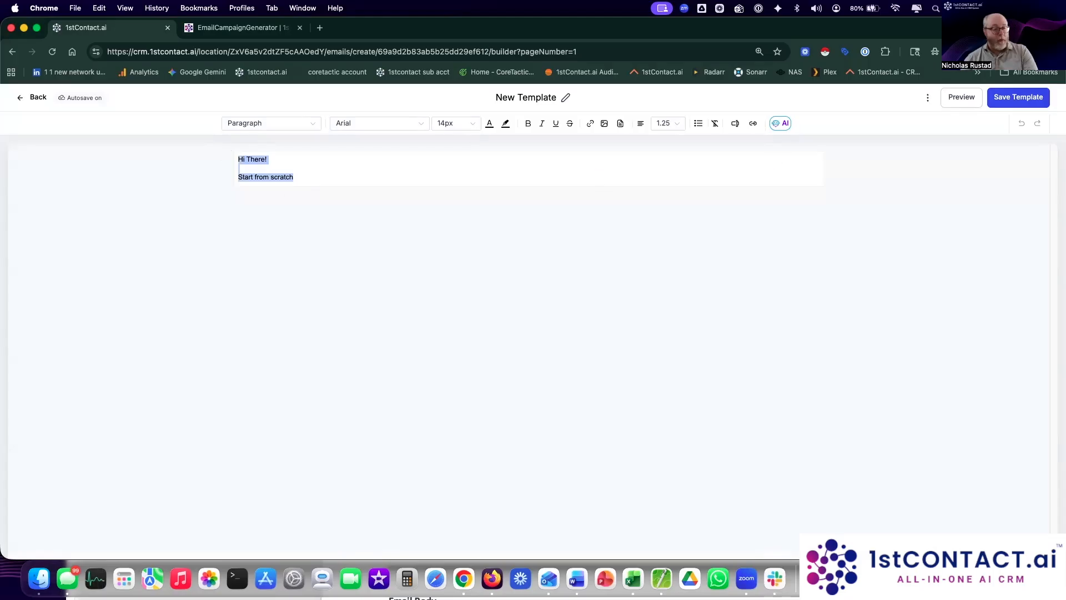
{"action": "left_click", "coordinate": [1057, 51]}
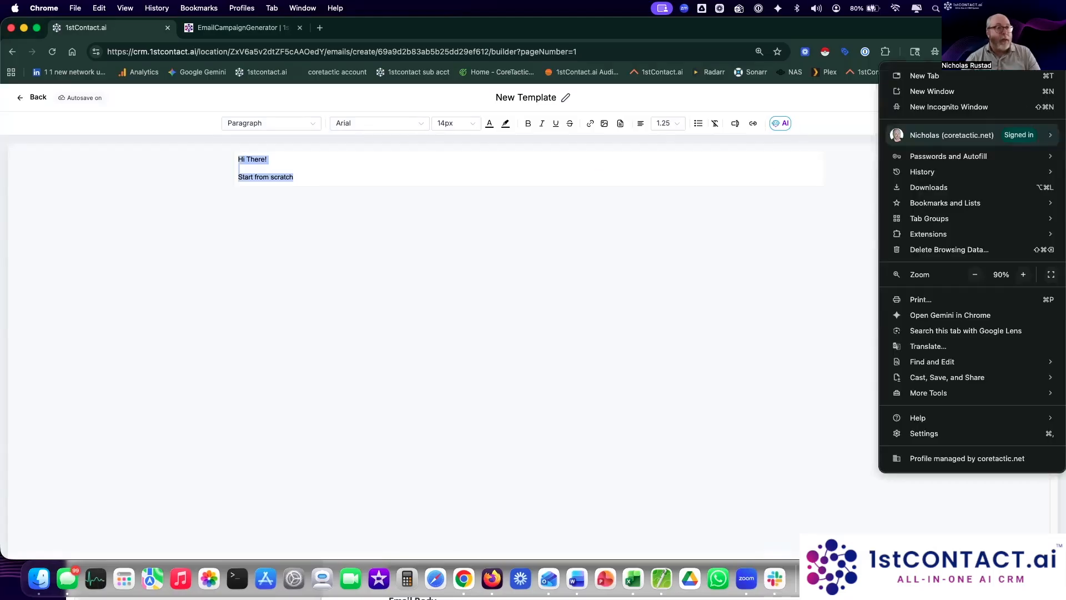
{"action": "left_click", "coordinate": [1024, 274]}
{"action": "left_click", "coordinate": [1024, 275]}
{"action": "left_click", "coordinate": [551, 577]}
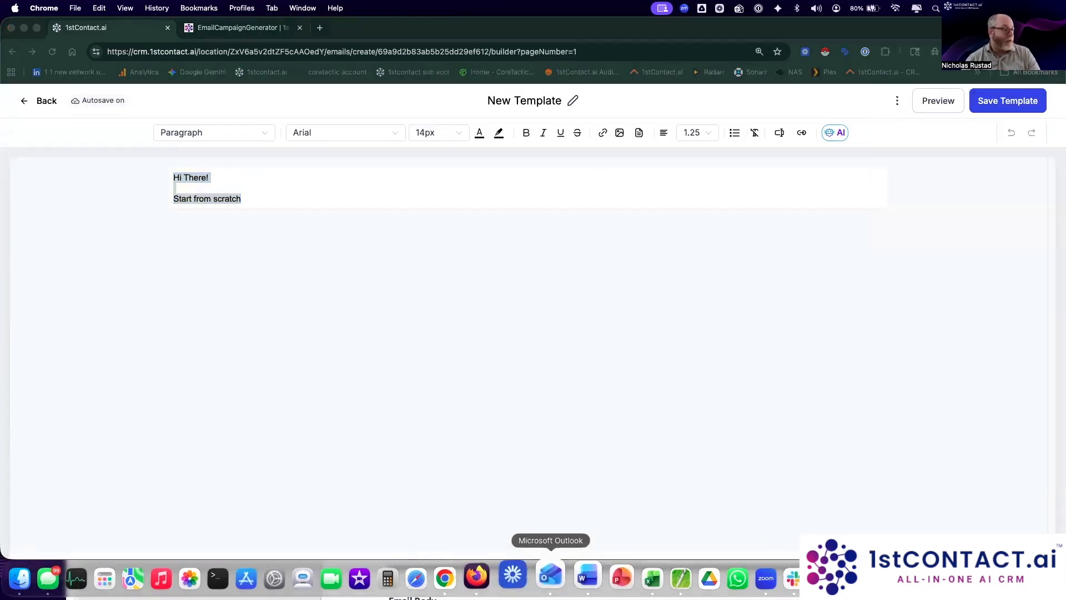
{"action": "left_click", "coordinate": [576, 577]}
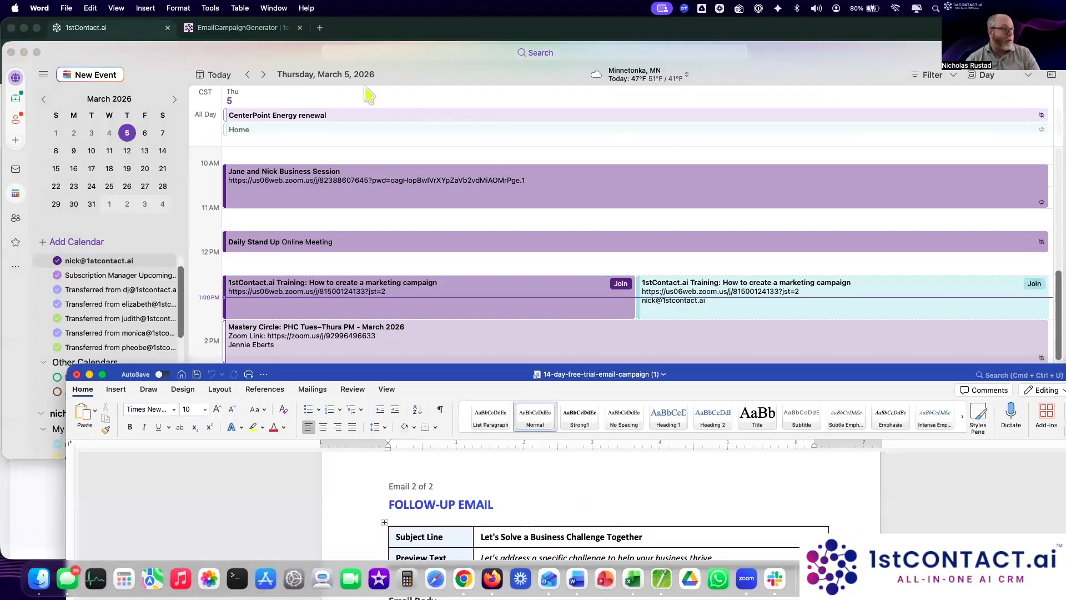
Step: Copy Email 1's body from the maximized Word document, then select the CRM template's placeholder lines
{"action": "left_click", "coordinate": [11, 52]}
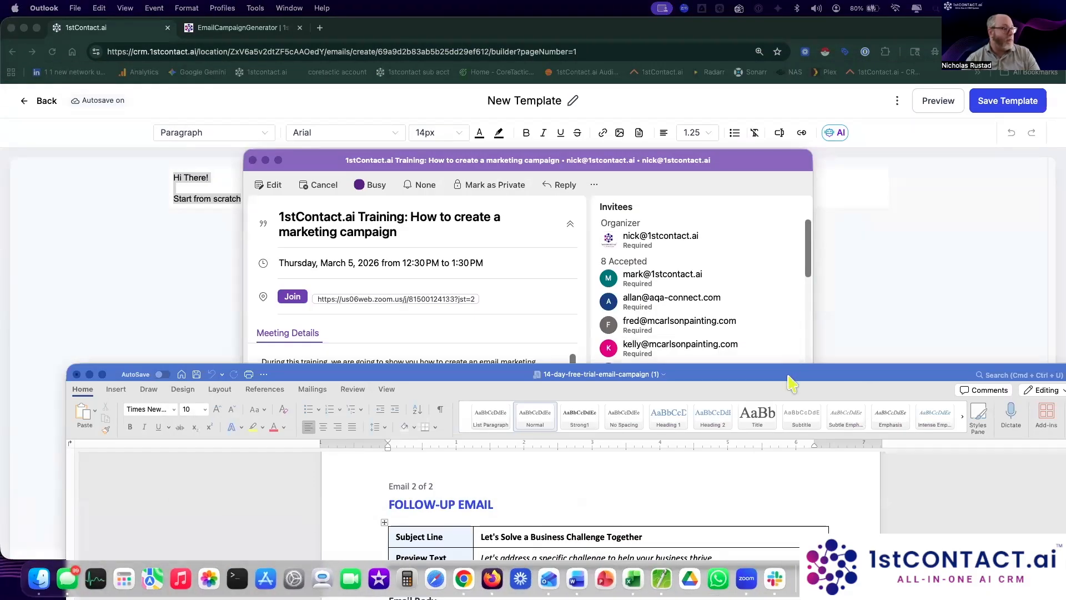
{"action": "double_click", "coordinate": [791, 375]}
{"action": "scroll", "coordinate": [648, 350], "scroll_direction": "up", "scroll_amount": 10}
{"action": "scroll", "coordinate": [648, 351], "scroll_direction": "down", "scroll_amount": 2}
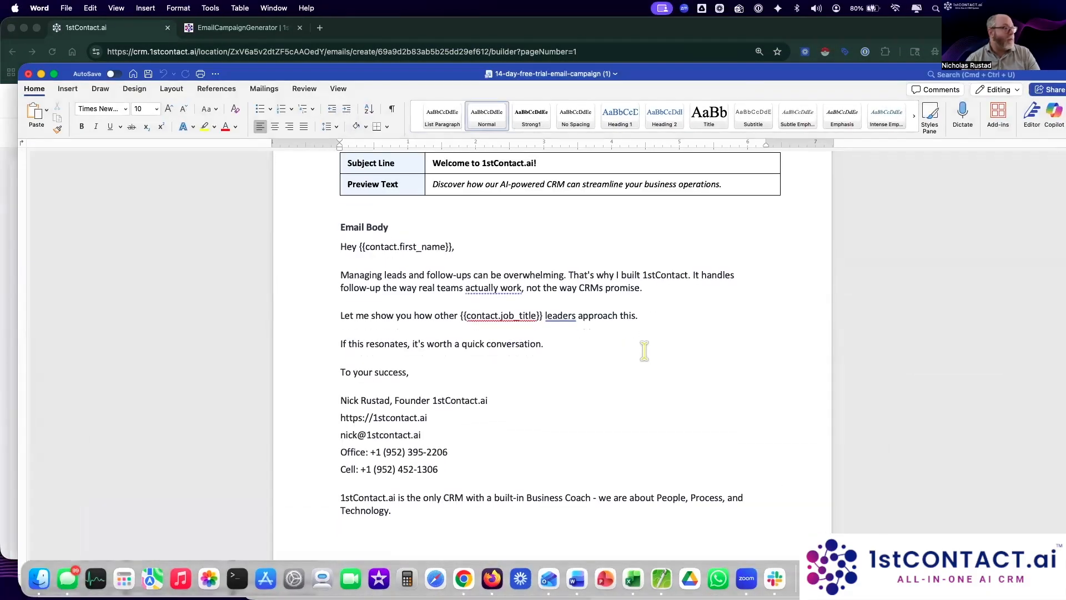
{"action": "left_click_drag", "start_coordinate": [341, 217], "coordinate": [443, 494]}
{"action": "key", "text": "super+c"}
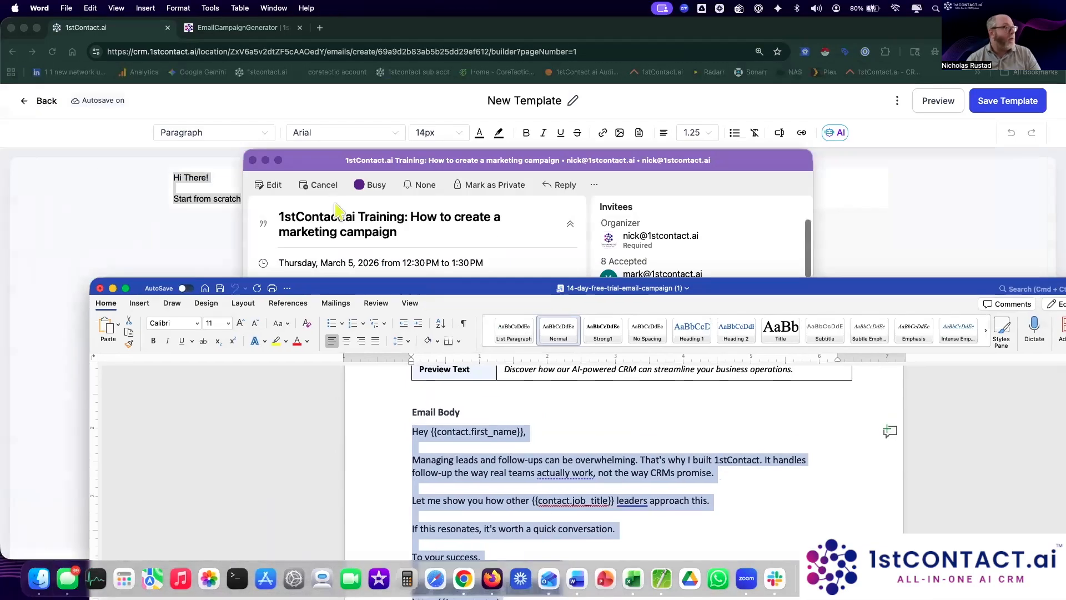
{"action": "left_click", "coordinate": [124, 219]}
{"action": "left_click_drag", "start_coordinate": [257, 198], "coordinate": [139, 179]}
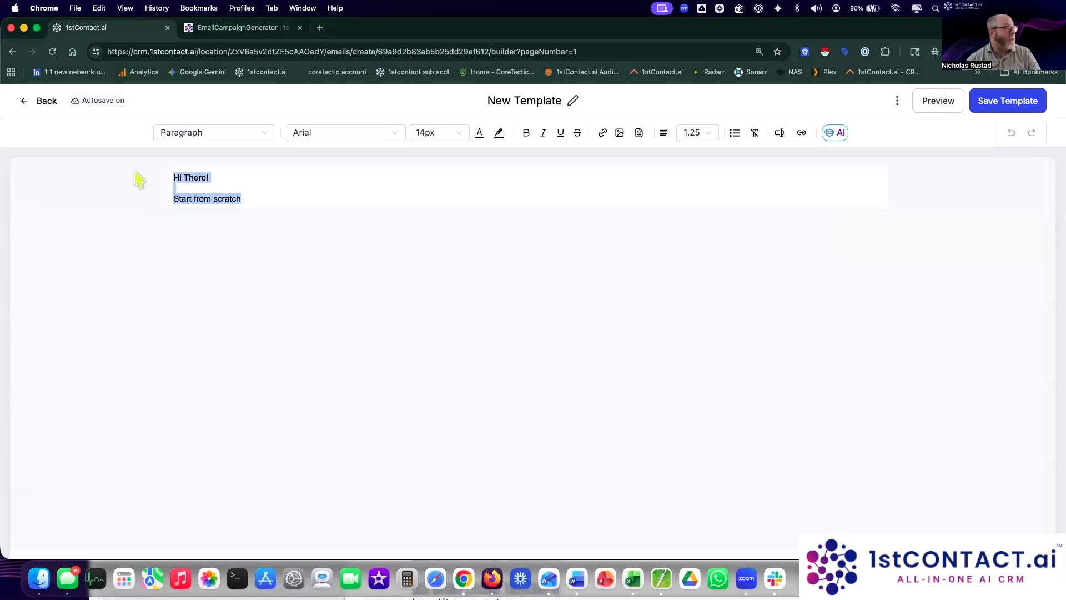
Step: Paste the Email 1 body into the template and format it all as Montserrat 16px
{"action": "key", "text": "super+v"}
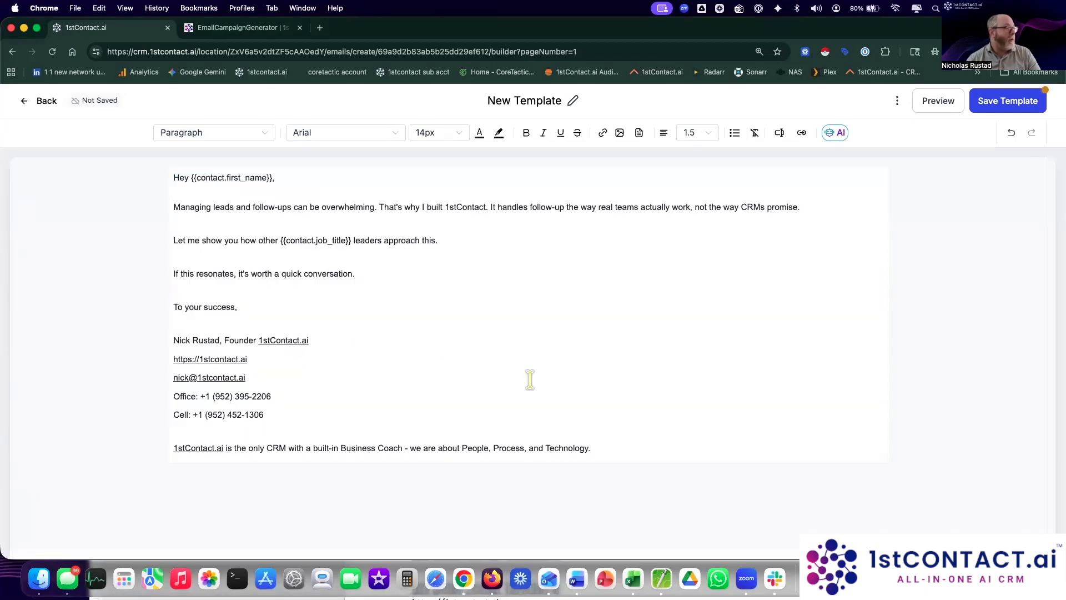
{"action": "left_click_drag", "start_coordinate": [622, 448], "coordinate": [162, 172]}
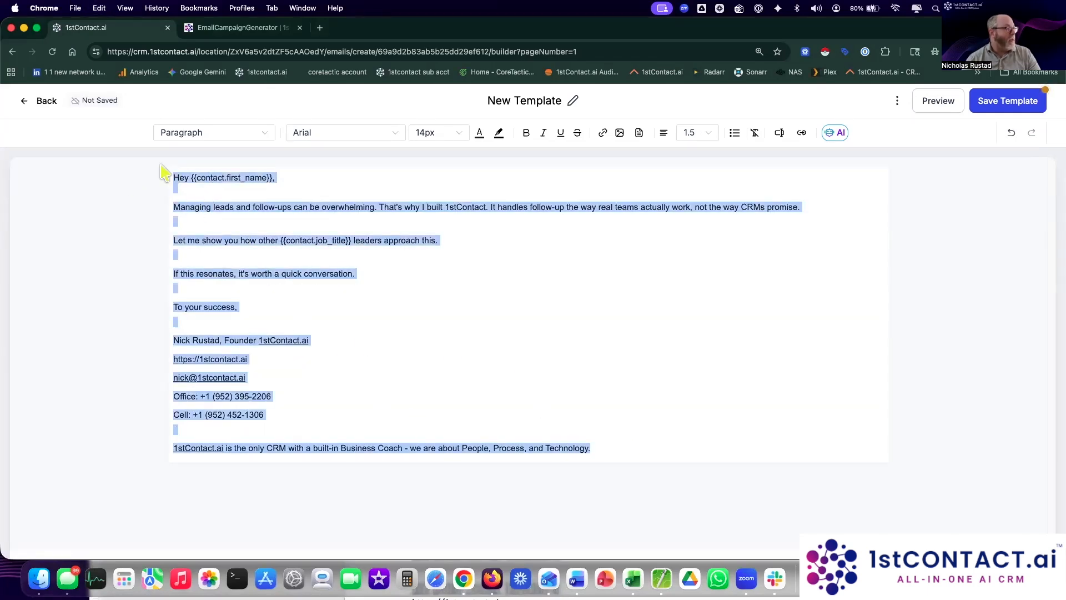
{"action": "left_click", "coordinate": [459, 137]}
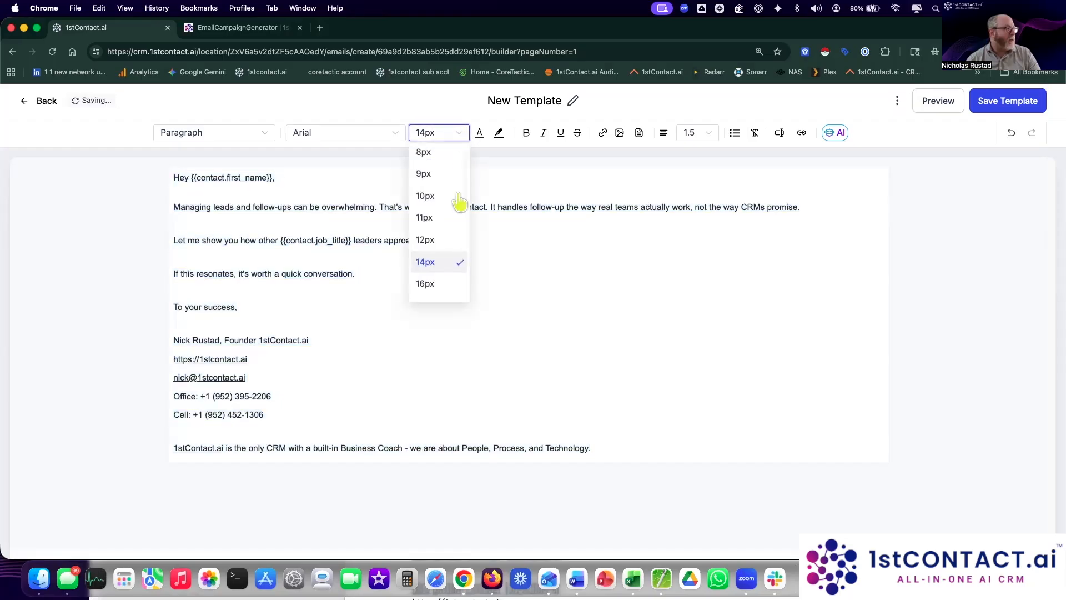
{"action": "left_click", "coordinate": [426, 283]}
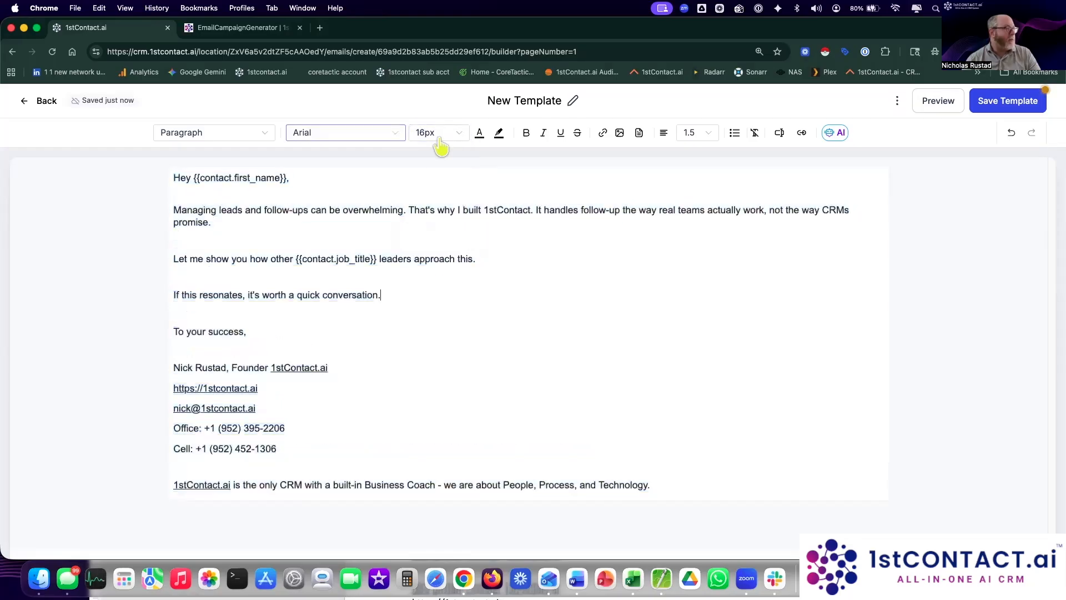
{"action": "left_click_drag", "start_coordinate": [655, 485], "coordinate": [104, 178]}
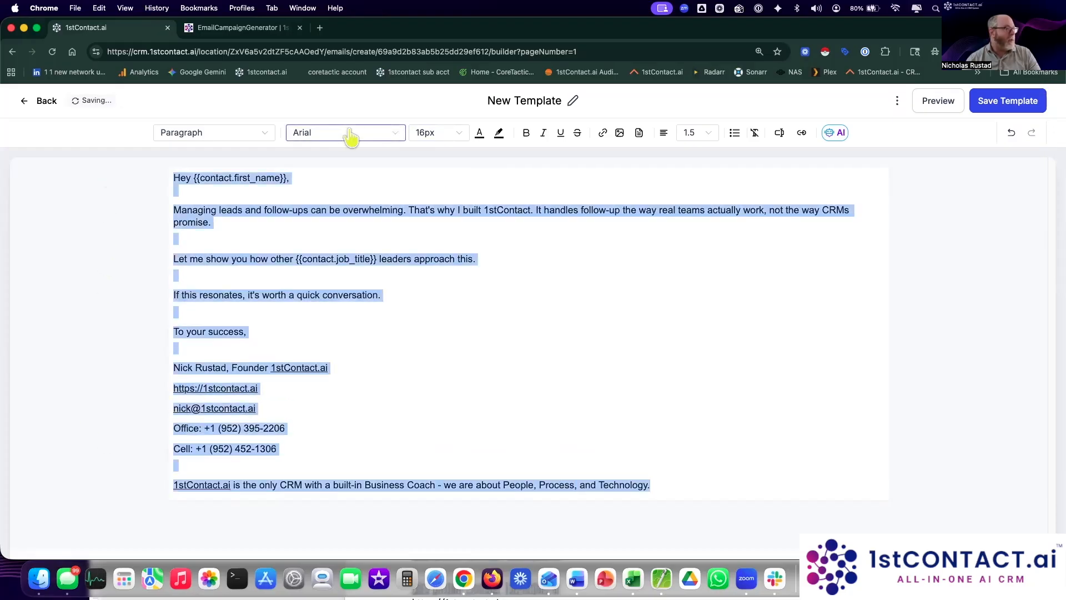
{"action": "left_click", "coordinate": [350, 134]}
{"action": "left_click", "coordinate": [341, 201]}
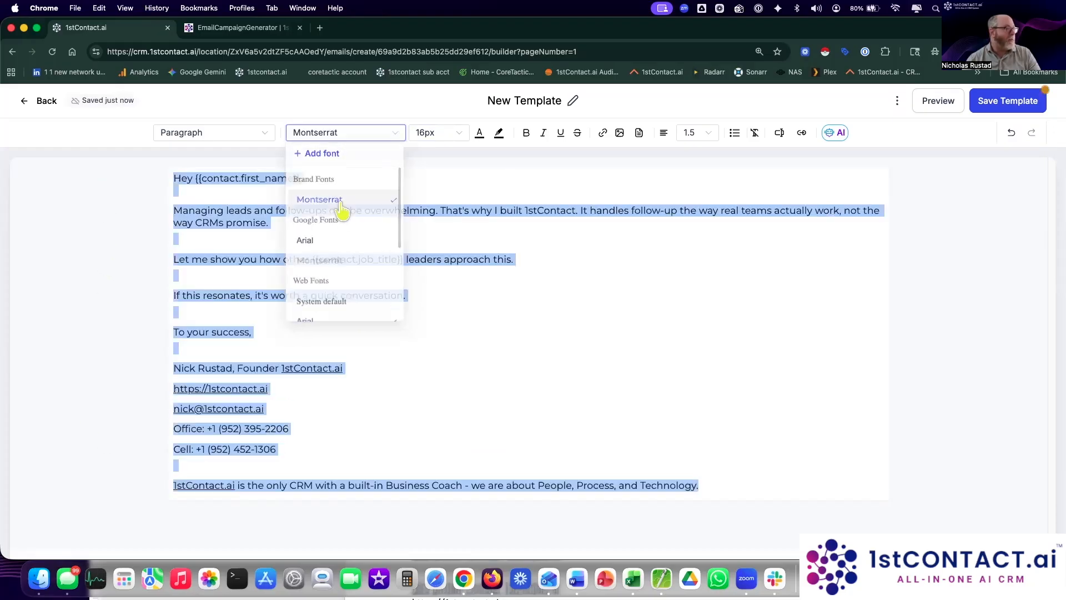
{"action": "left_click", "coordinate": [376, 239]}
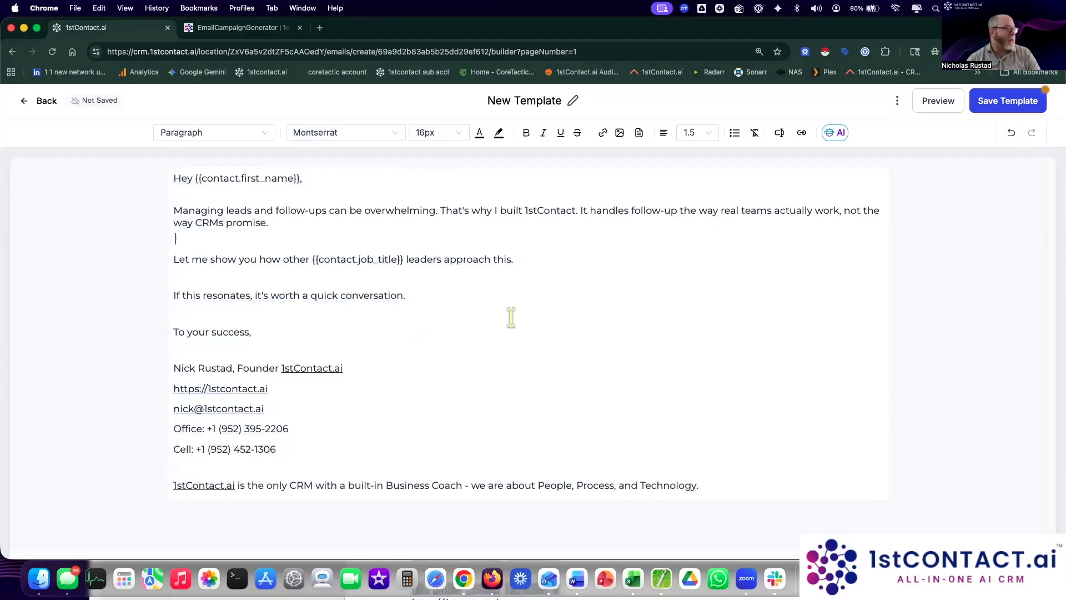
Step: Insert a blank line after 'To your success,' and review the first_name and job_title merge tags
{"action": "key", "text": "Return"}
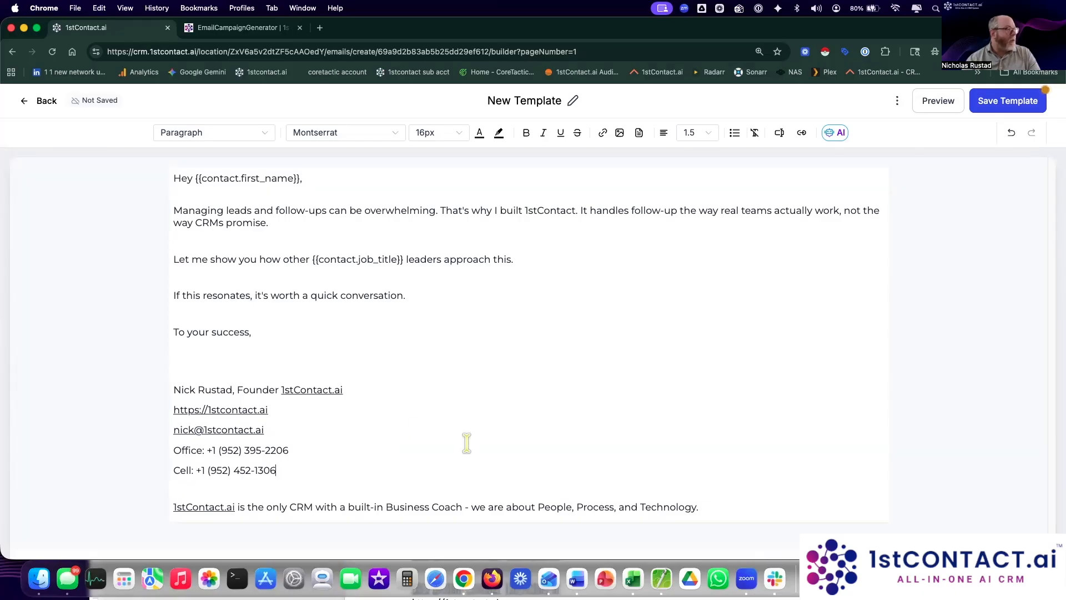
{"action": "left_click_drag", "start_coordinate": [301, 179], "coordinate": [195, 179]}
{"action": "mouse_move", "coordinate": [405, 257]}
{"action": "left_mouse_down"}
{"action": "mouse_move", "coordinate": [305, 257]}
{"action": "mouse_move", "coordinate": [404, 257]}
{"action": "left_mouse_up"}
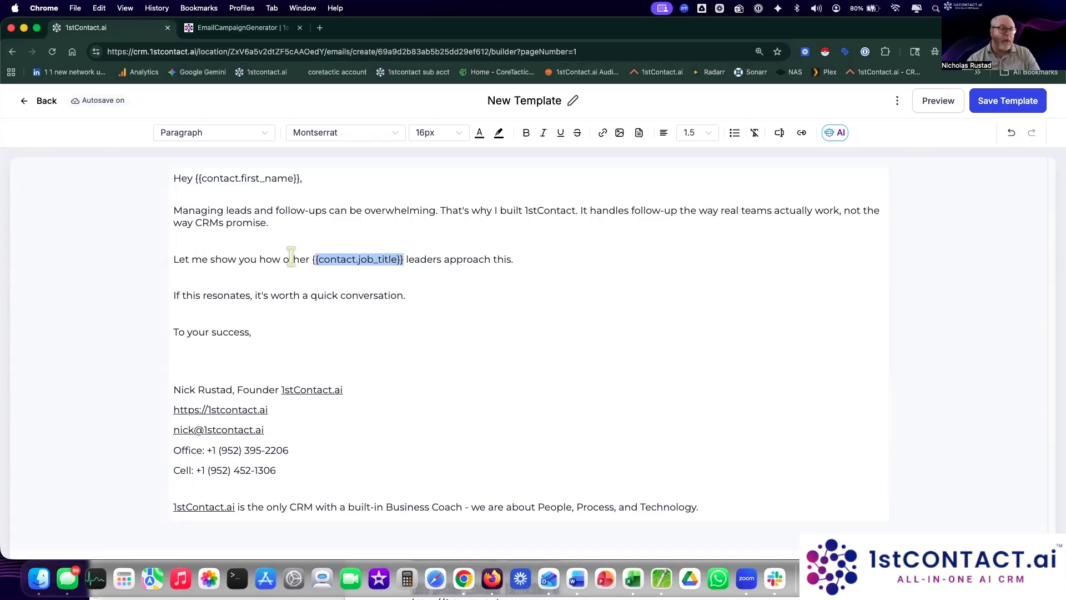
{"action": "left_click", "coordinate": [366, 254], "text": "shift"}
{"action": "left_click", "coordinate": [407, 259]}
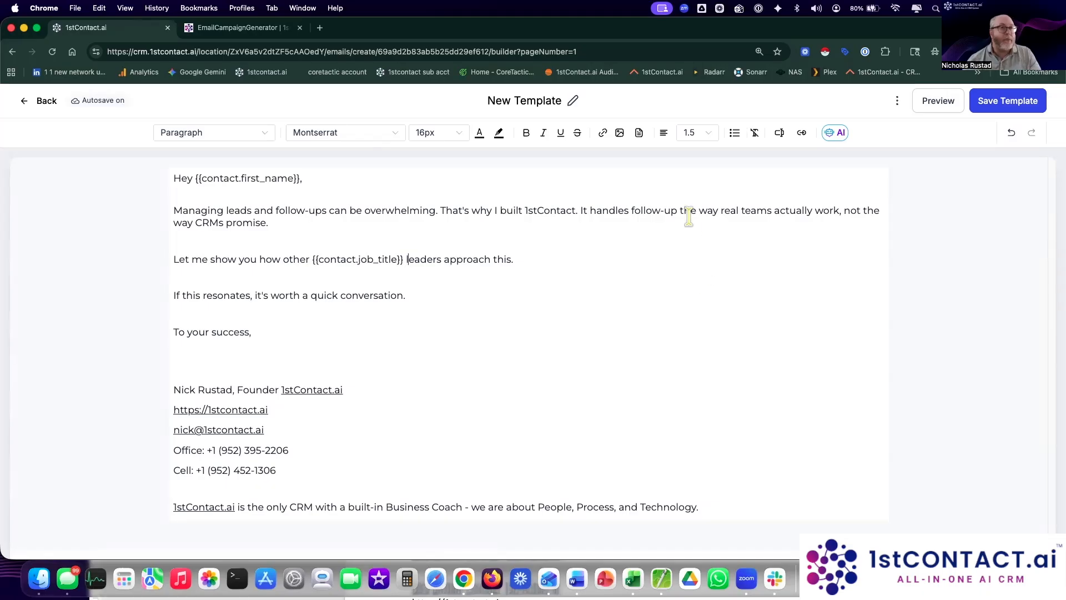
Step: Retitle 'New Template' as 'Email 1 Campaign March 2026' and save the template
{"action": "left_click", "coordinate": [522, 99]}
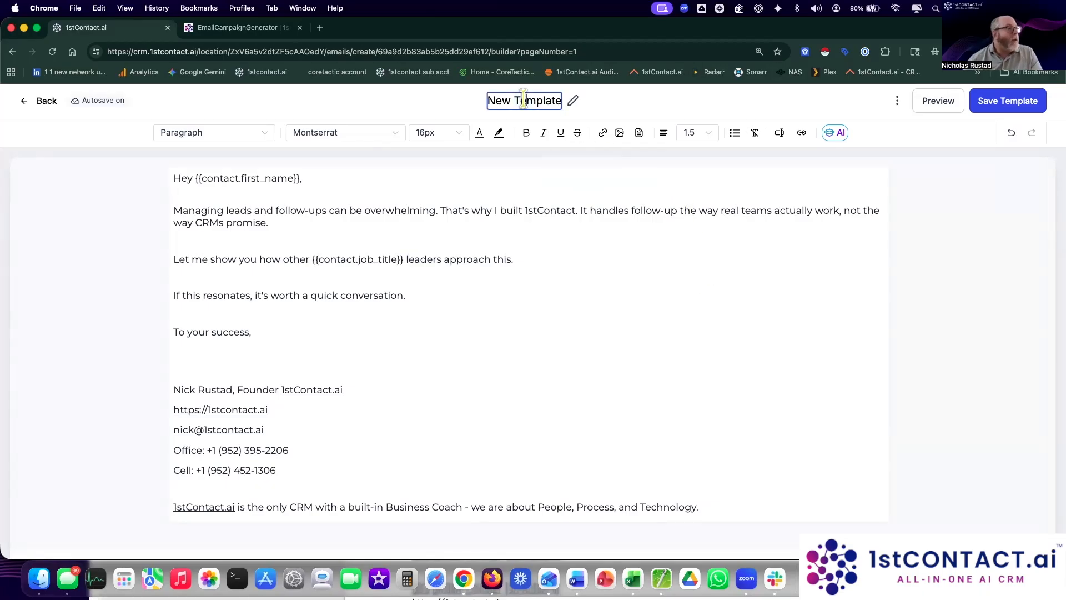
{"action": "triple_click", "coordinate": [525, 100]}
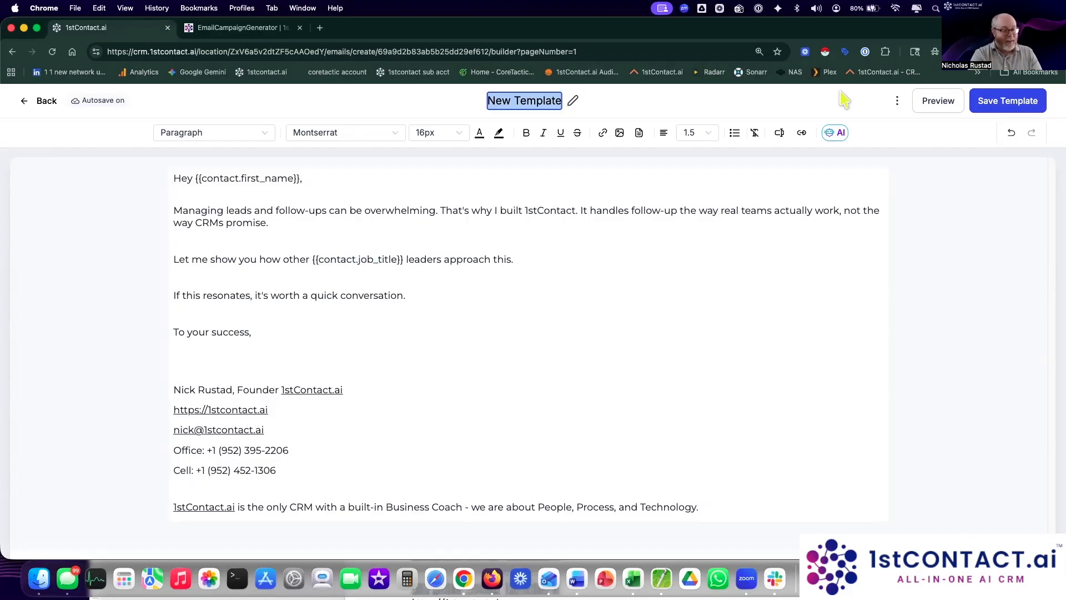
{"action": "type", "text": "Email 1 Camp"}
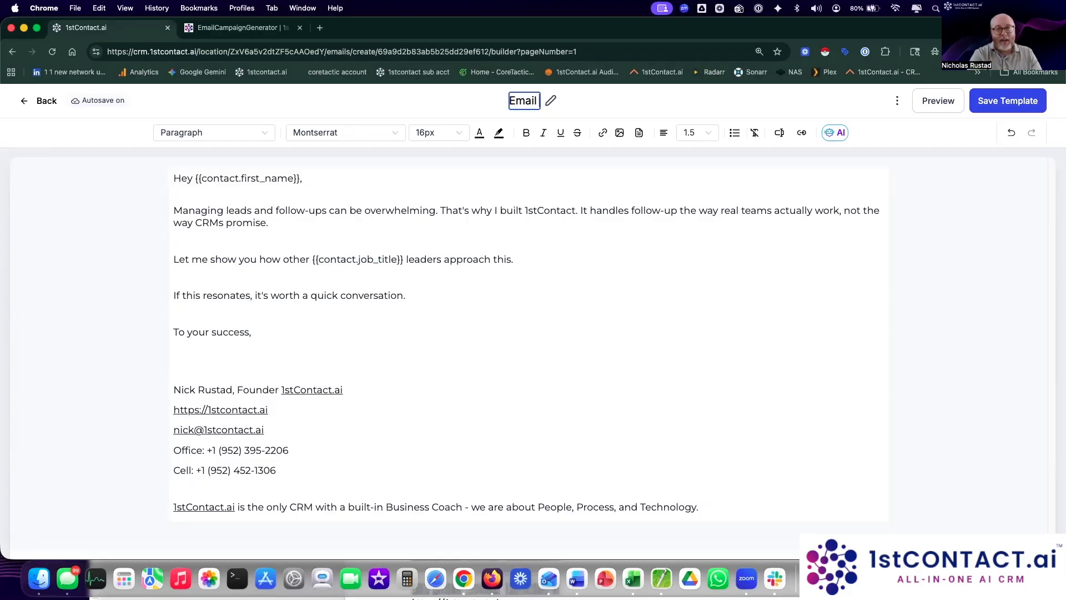
{"action": "type", "text": "aign march"}
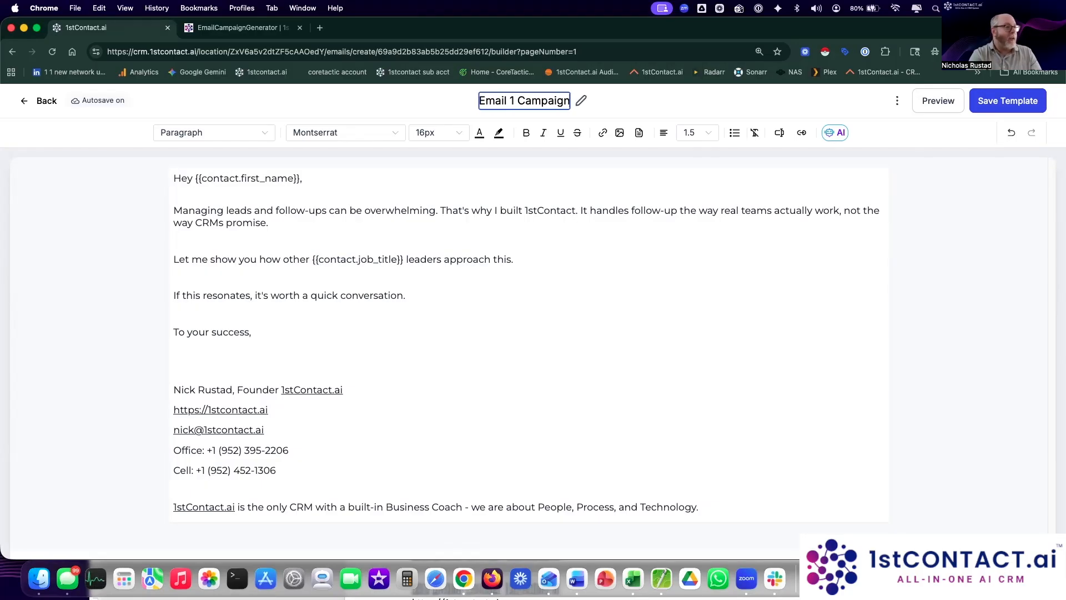
{"action": "key", "text": "BackSpace"}
{"action": "key", "text": "BackSpace"}
{"action": "key", "text": "BackSpace"}
{"action": "key", "text": "BackSpace"}
{"action": "key", "text": "BackSpace"}
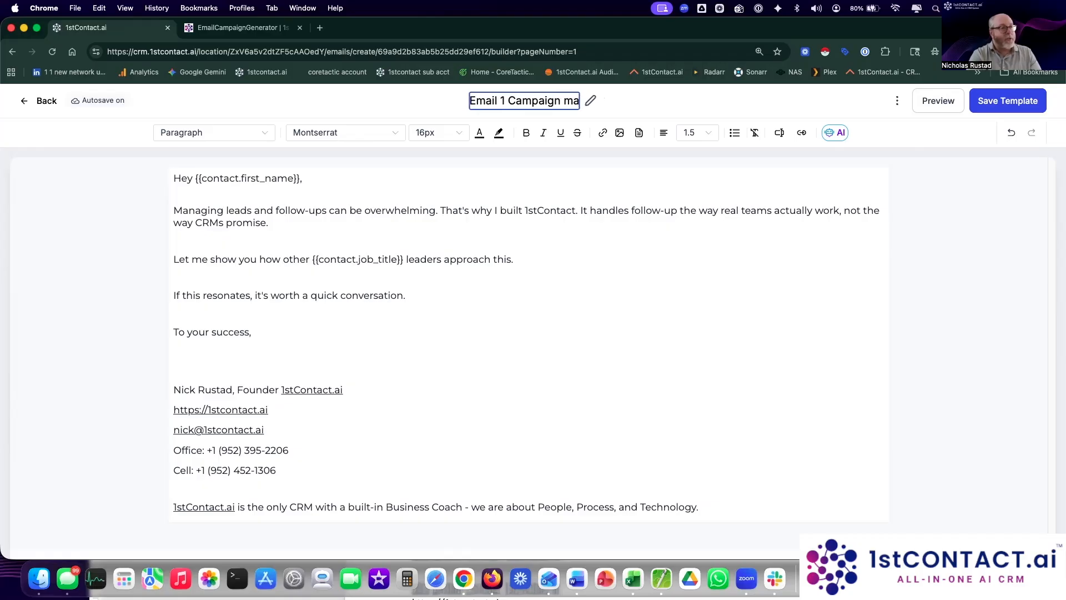
{"action": "type", "text": "MNar"}
{"action": "key", "text": "BackSpace"}
{"action": "key", "text": "BackSpace"}
{"action": "key", "text": "BackSpace"}
{"action": "type", "text": "arch 2026"}
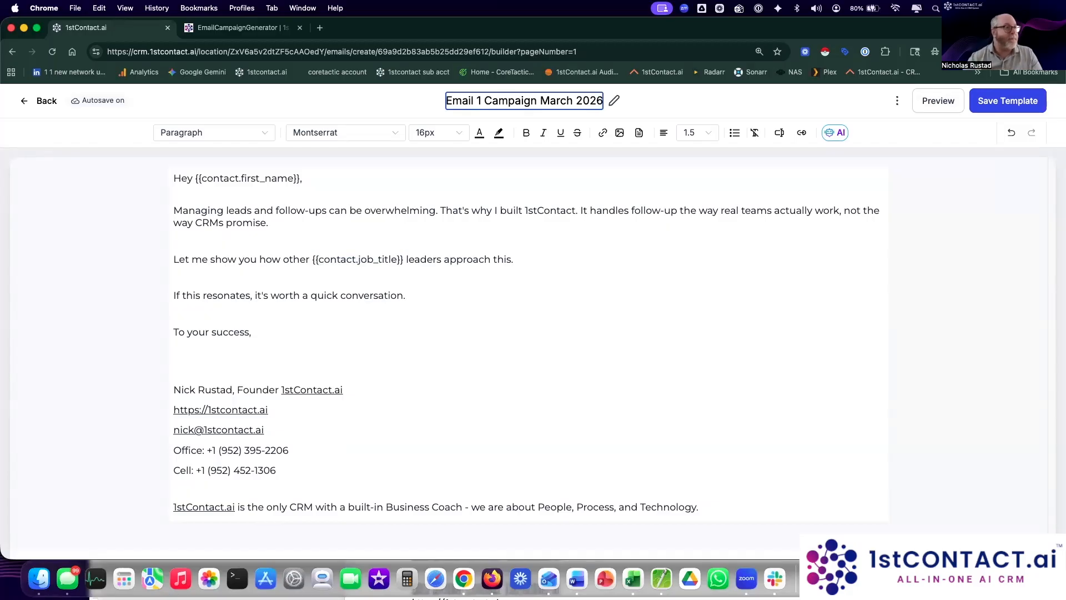
{"action": "left_click", "coordinate": [995, 104]}
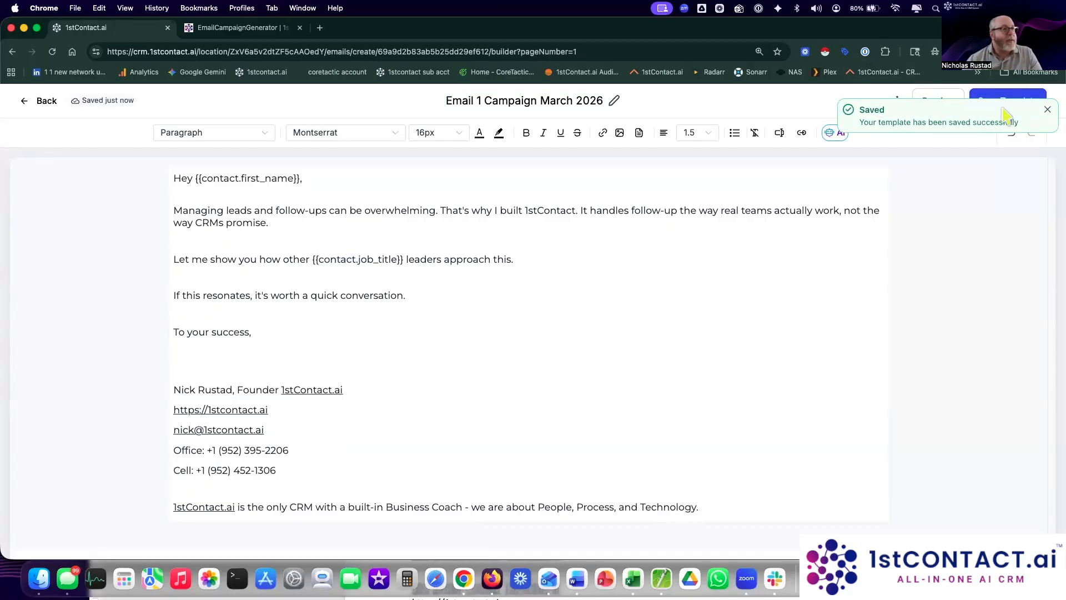
{"action": "left_click", "coordinate": [899, 102]}
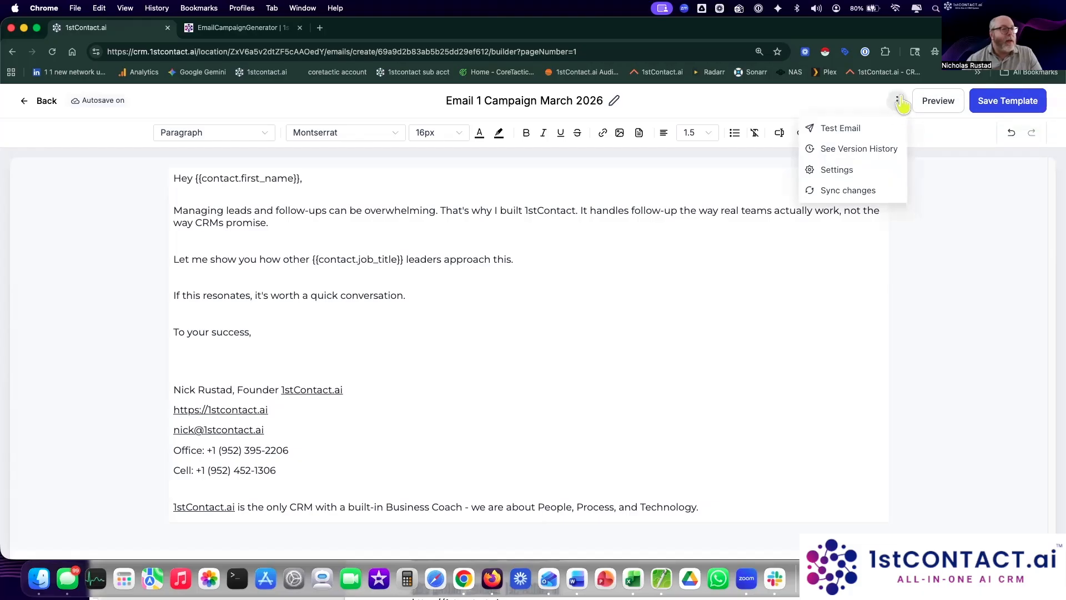
Step: In the template settings, paste the Word document's Preview Text sentence into the preview text field
{"action": "left_click", "coordinate": [828, 173]}
{"action": "left_click", "coordinate": [779, 341]}
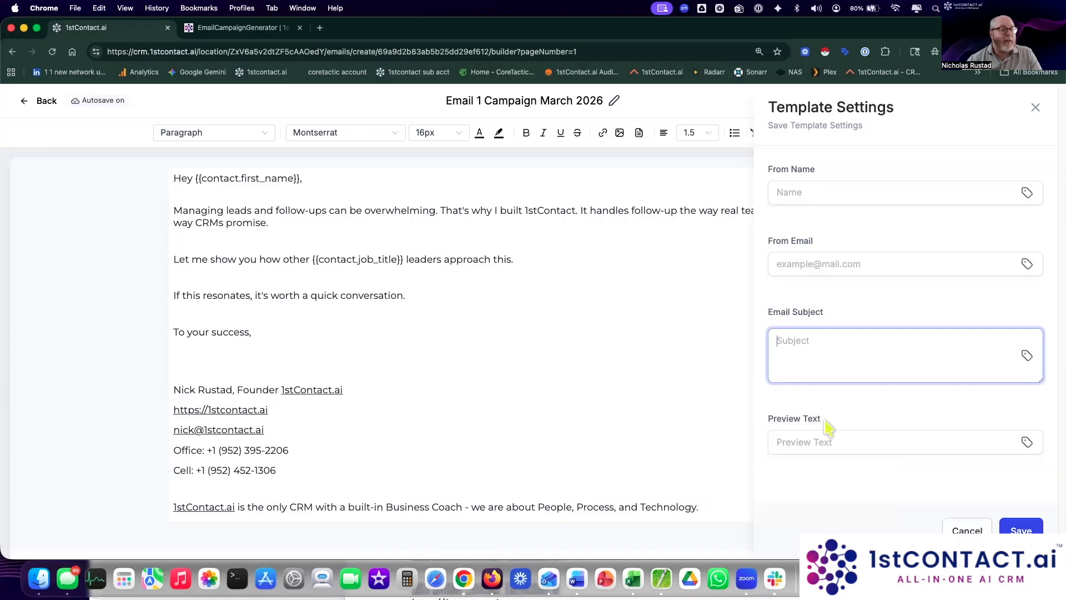
{"action": "left_click", "coordinate": [839, 442]}
{"action": "left_click", "coordinate": [832, 348]}
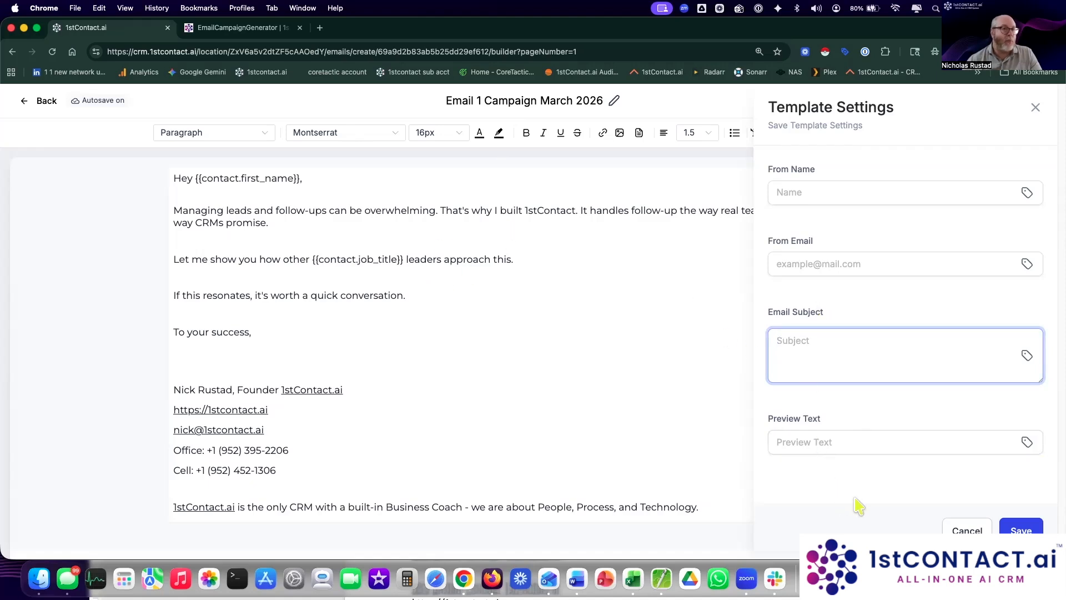
{"action": "left_click", "coordinate": [580, 577]}
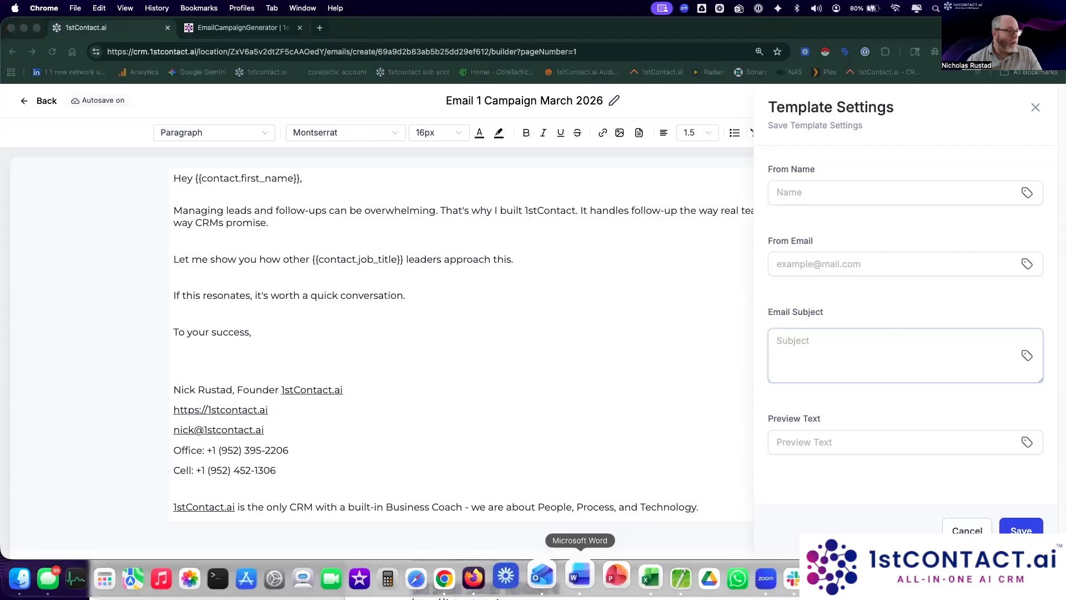
{"action": "scroll", "coordinate": [558, 444], "scroll_direction": "up", "scroll_amount": 2}
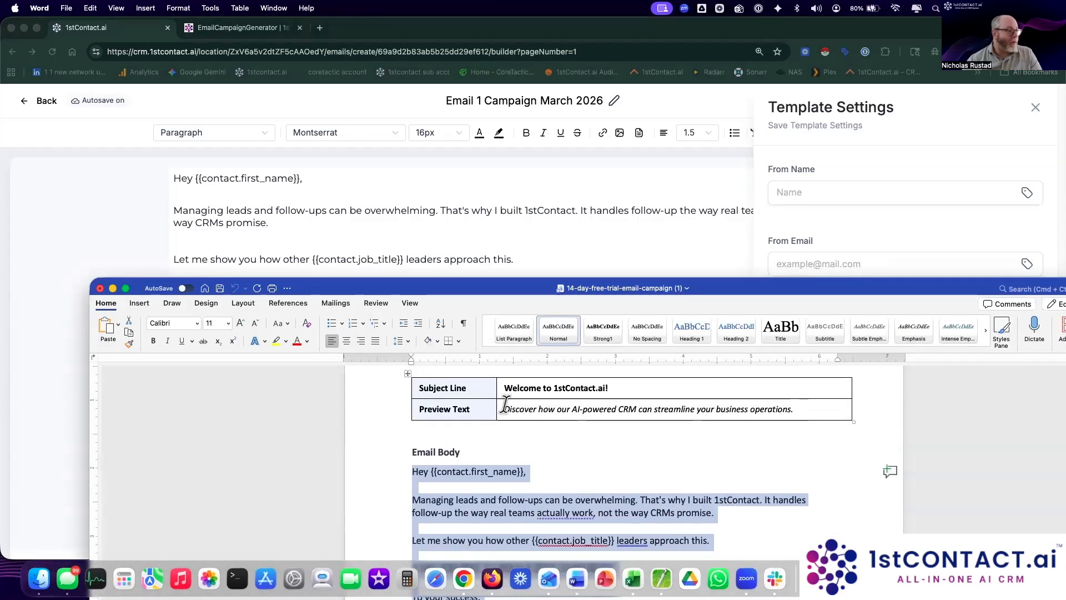
{"action": "left_click_drag", "start_coordinate": [521, 409], "coordinate": [794, 409]}
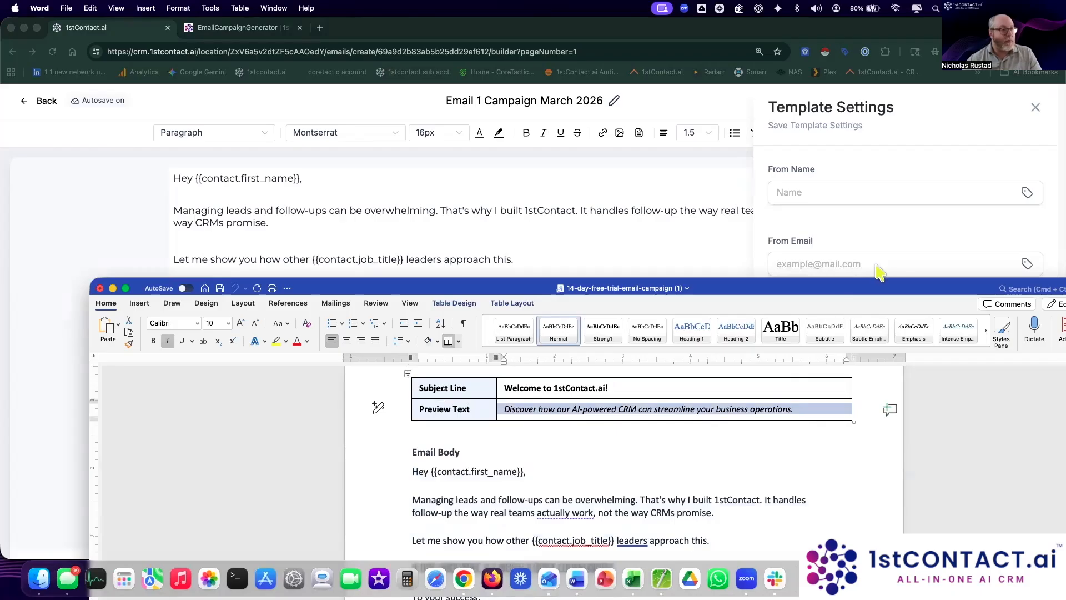
{"action": "left_click", "coordinate": [869, 311]}
{"action": "left_click", "coordinate": [821, 440]}
{"action": "key", "text": "super+v"}
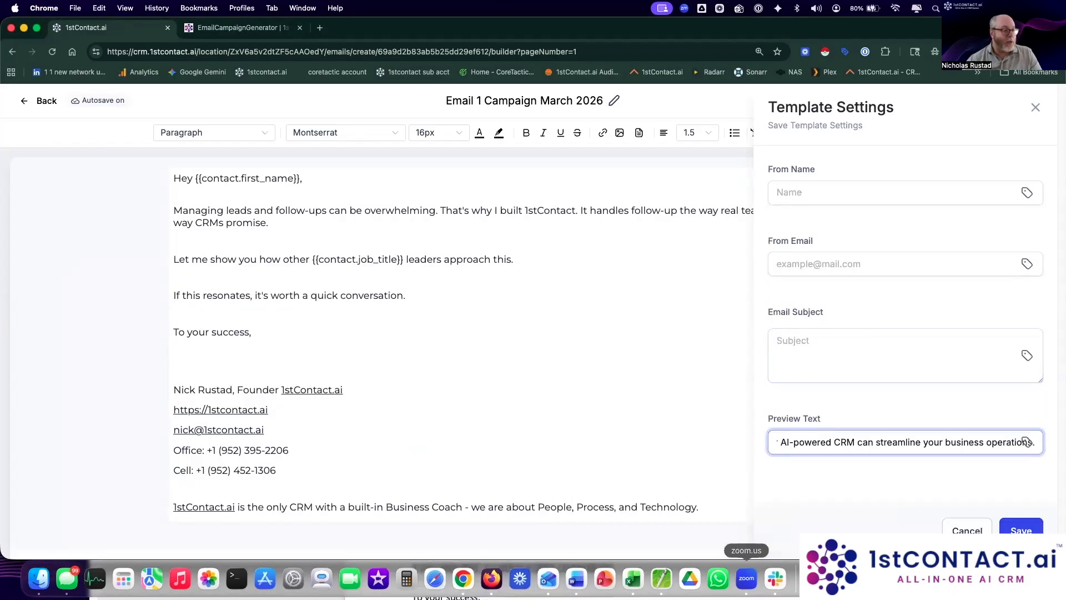
Step: Set the email subject to 'Have you heard of 1stContact.ai?'
{"action": "left_click", "coordinate": [580, 578]}
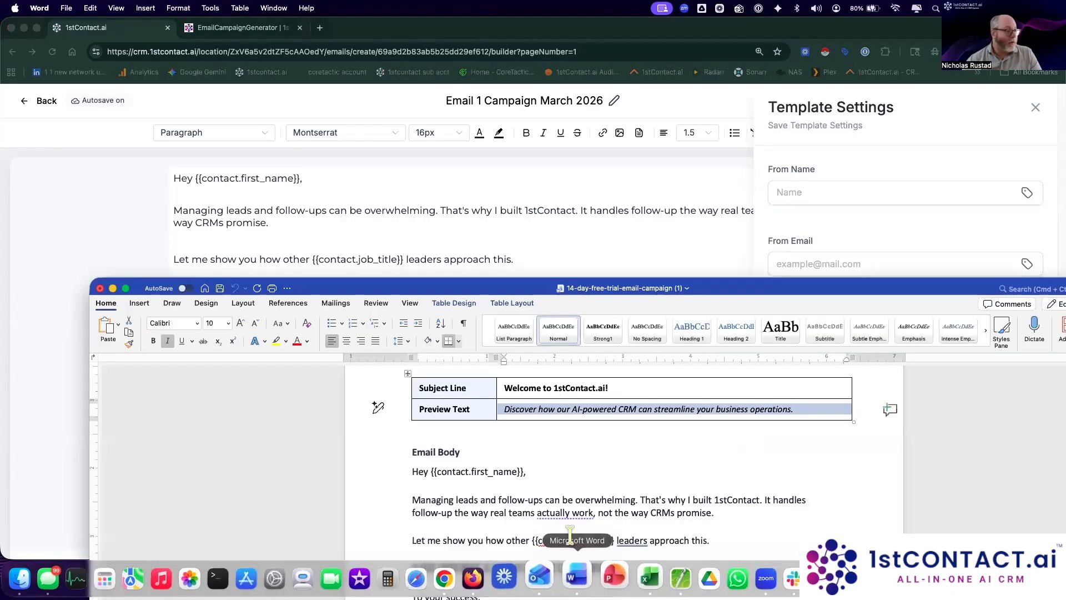
{"action": "left_click_drag", "start_coordinate": [505, 387], "coordinate": [633, 387]}
{"action": "key", "text": "super+c"}
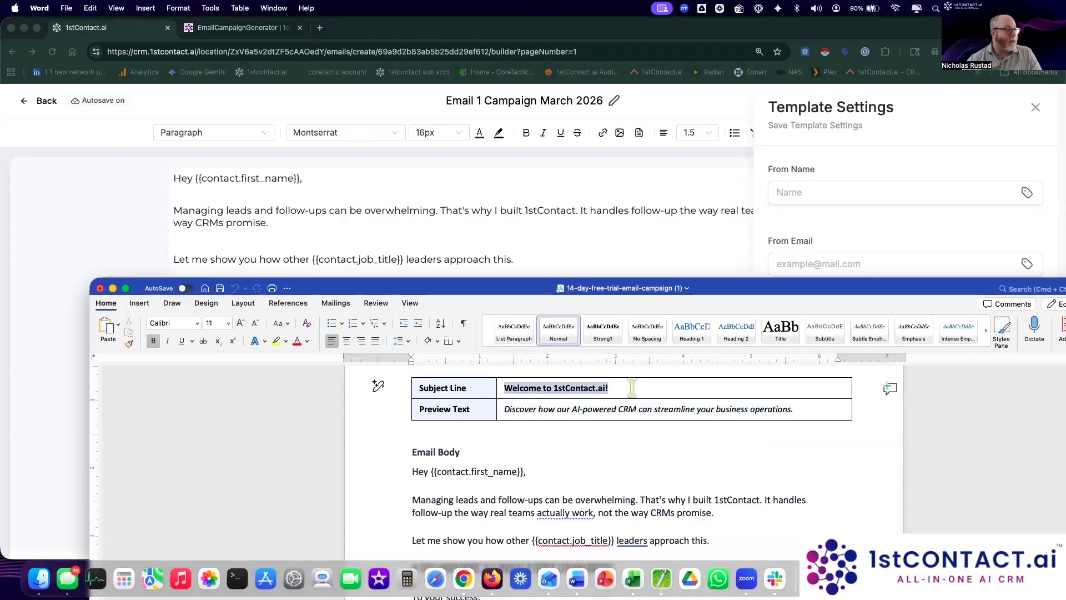
{"action": "left_click", "coordinate": [841, 322]}
{"action": "left_click", "coordinate": [821, 348]}
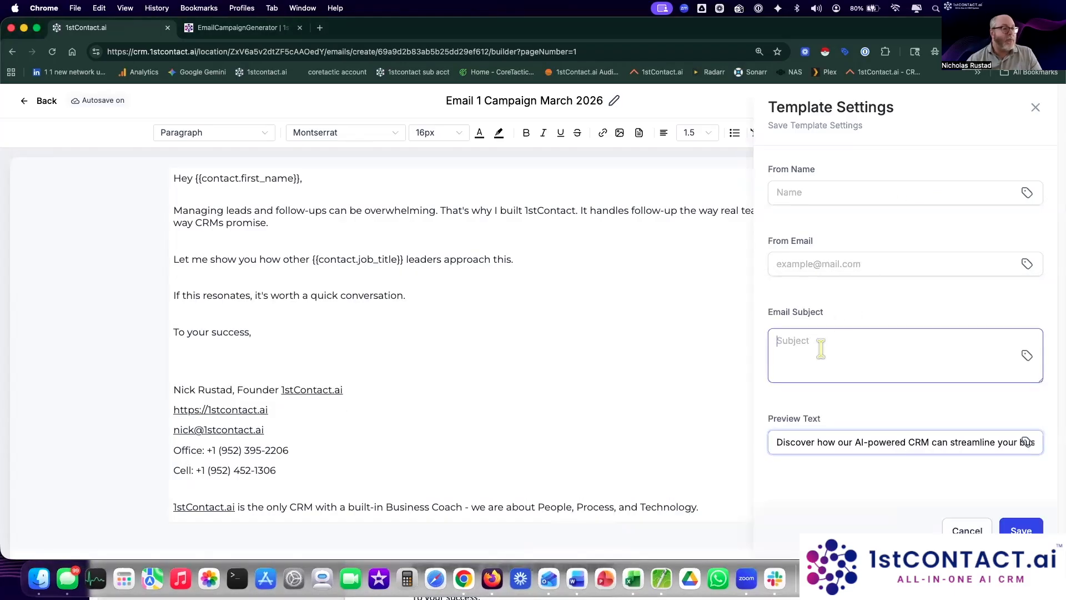
{"action": "key", "text": "super+v"}
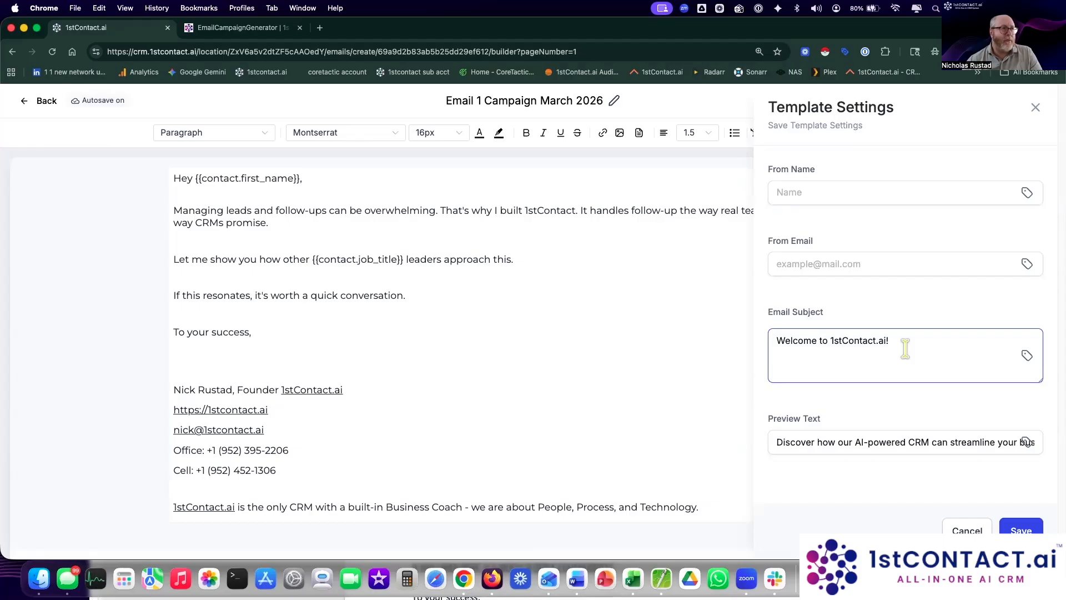
{"action": "left_click_drag", "start_coordinate": [902, 346], "coordinate": [631, 333]}
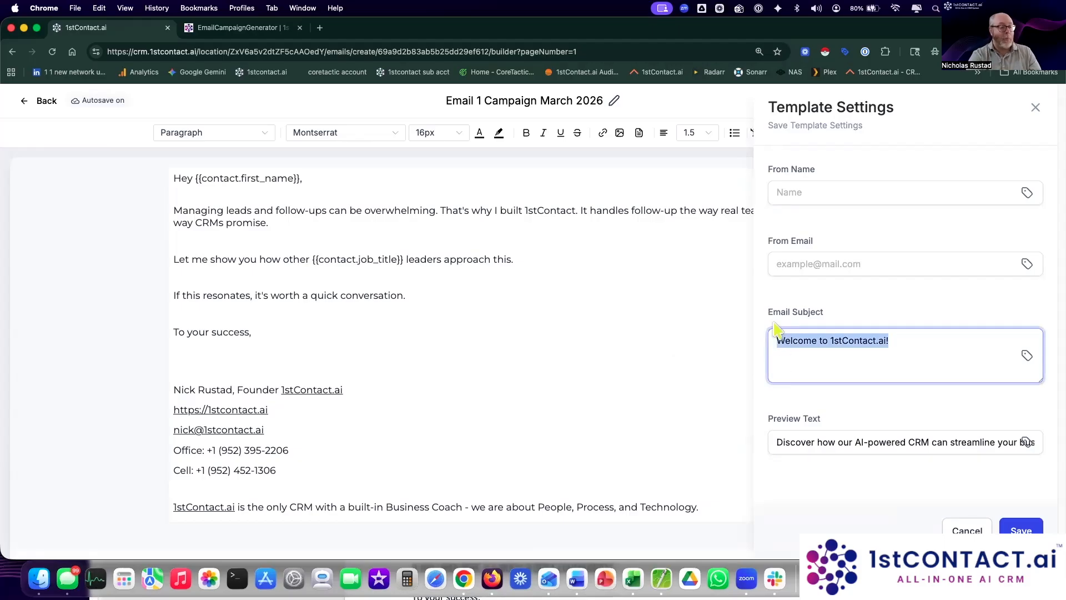
{"action": "type", "text": "Have you heard "}
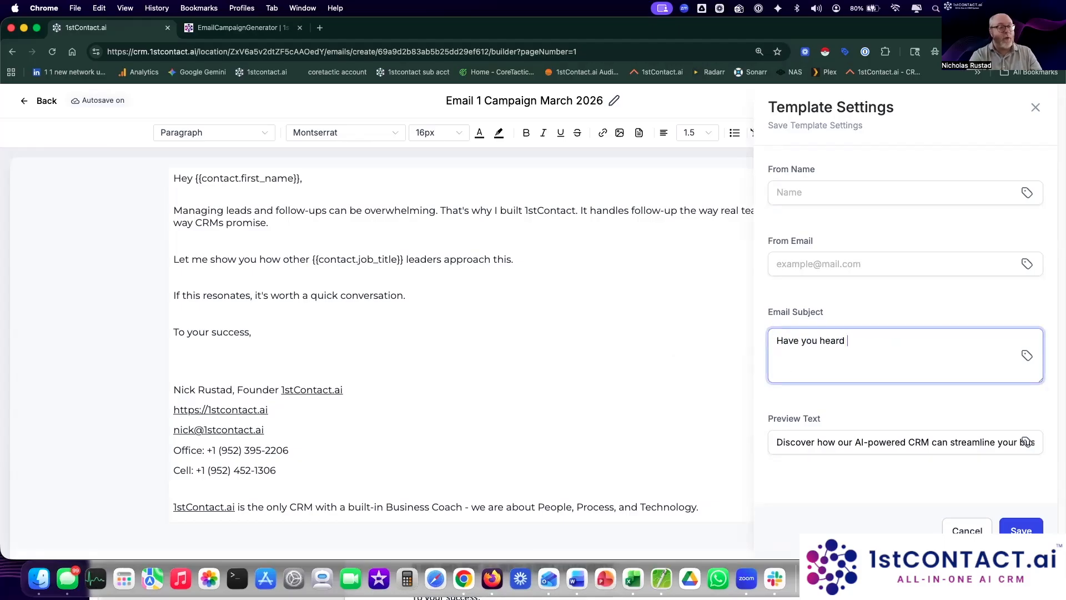
{"action": "type", "text": "of 1stContact.ai?"}
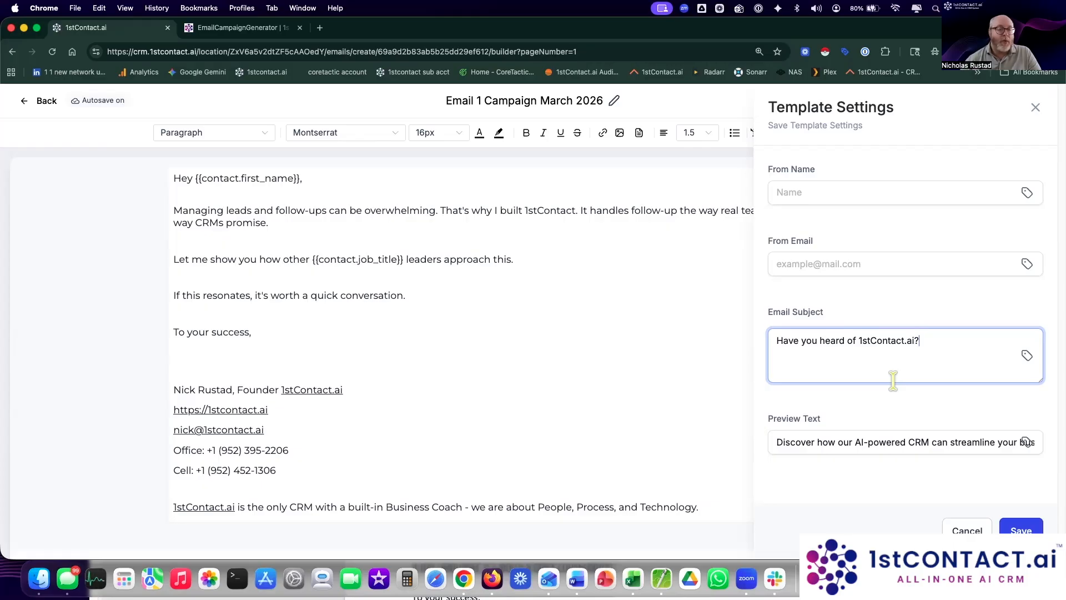
{"action": "left_click", "coordinate": [871, 418]}
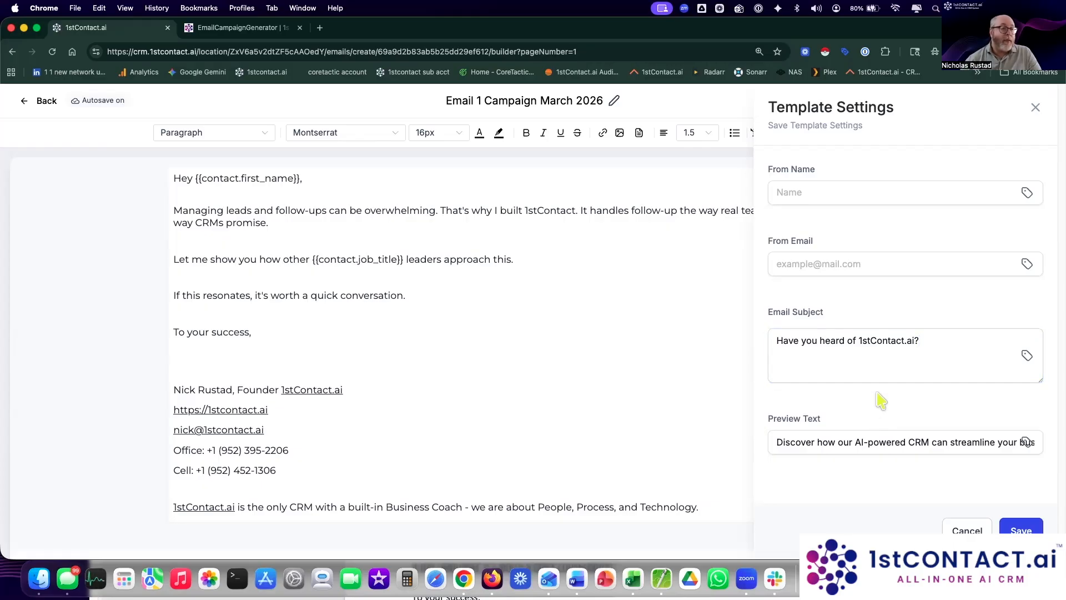
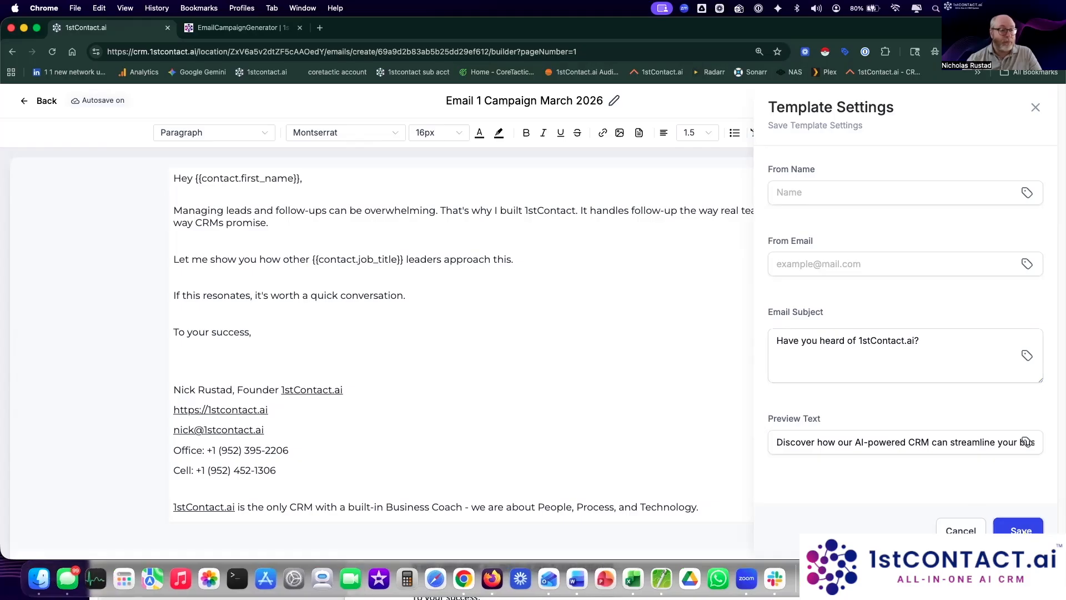
Step: Save the 'Email 1 Campaign March 2026' template settings and go back to the Email Marketing templates list
{"action": "left_click", "coordinate": [1021, 530]}
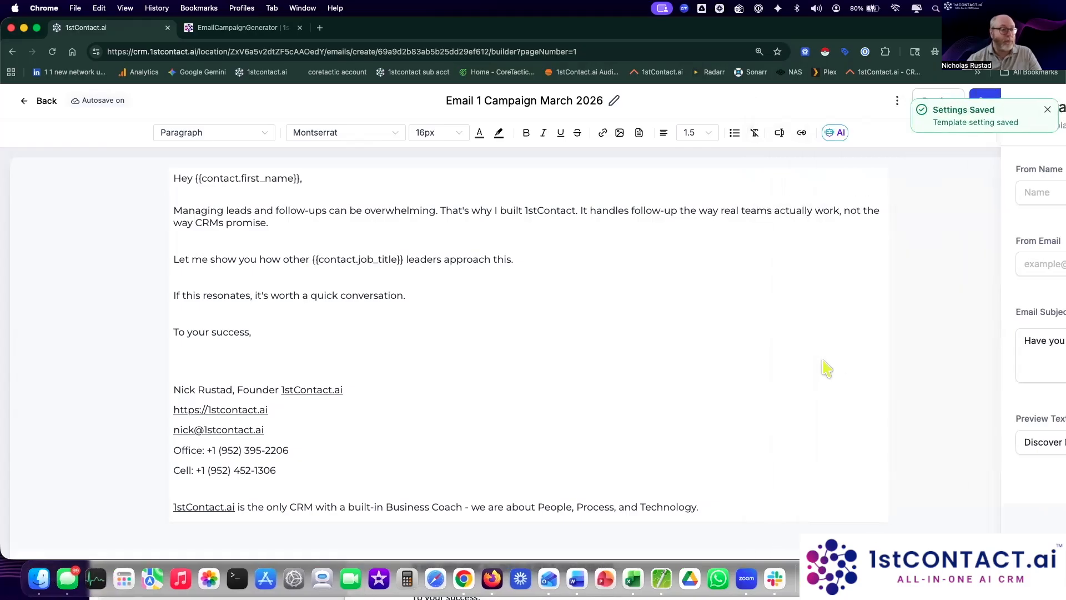
{"action": "left_click", "coordinate": [1048, 111]}
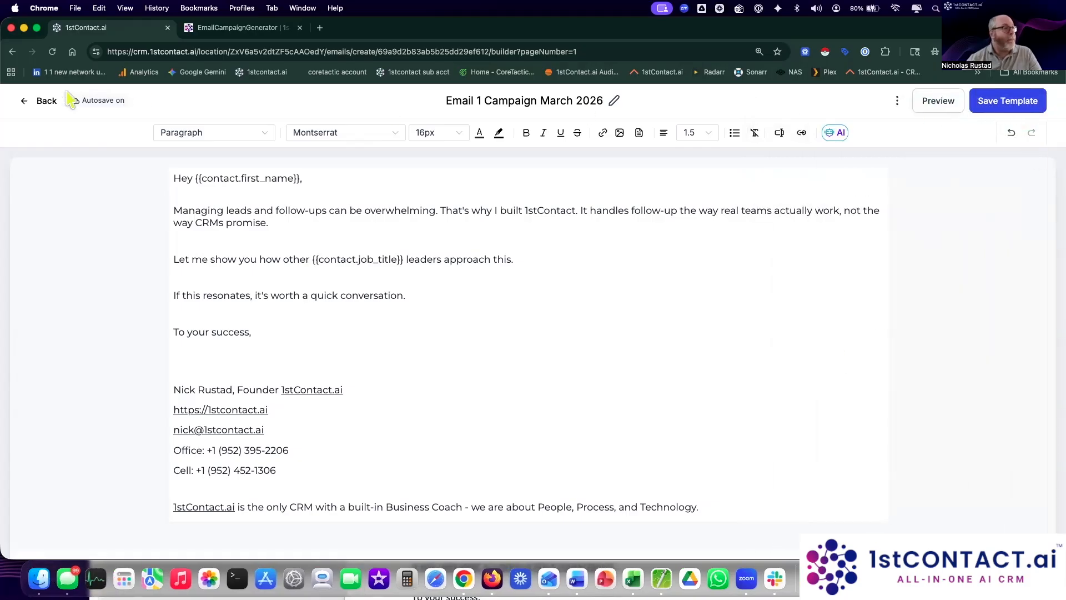
{"action": "left_click", "coordinate": [46, 101]}
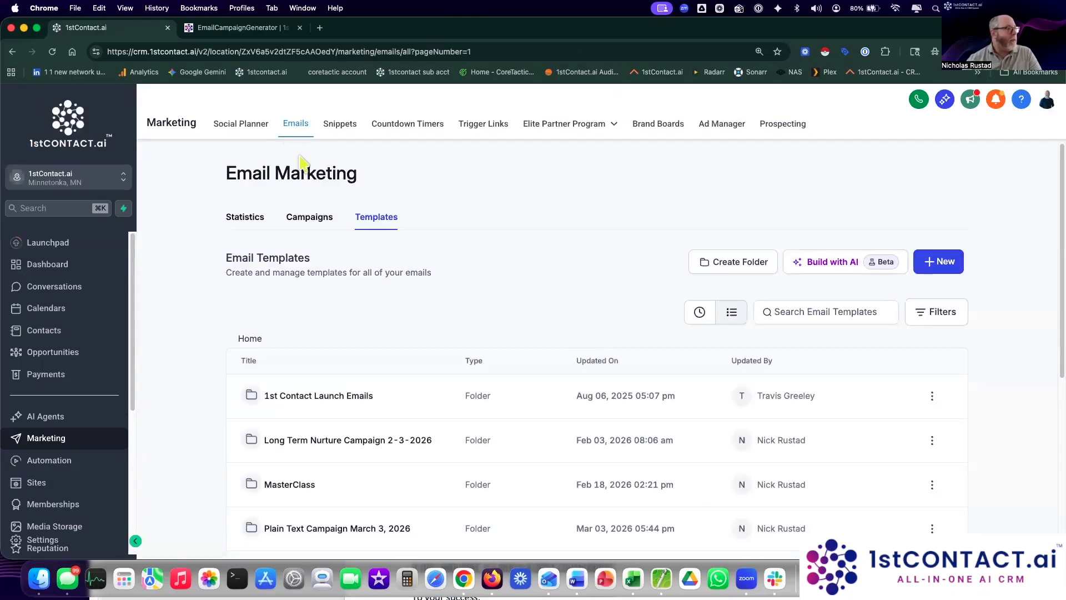
Step: Create a new campaign from the recent template 'Email 1 Campaign March 2026'
{"action": "left_click", "coordinate": [314, 232]}
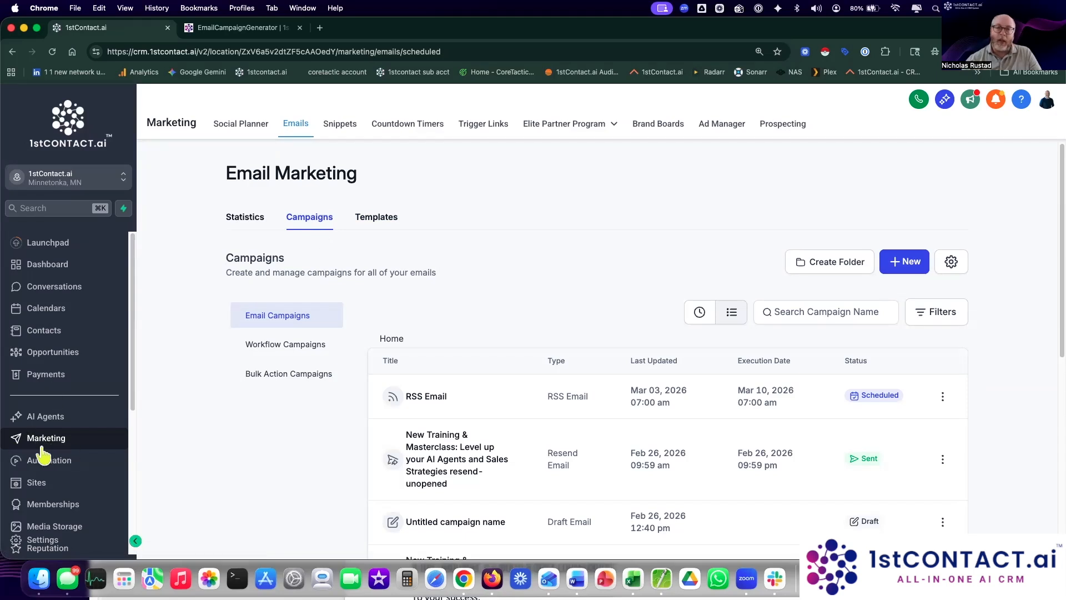
{"action": "left_click", "coordinate": [916, 269]}
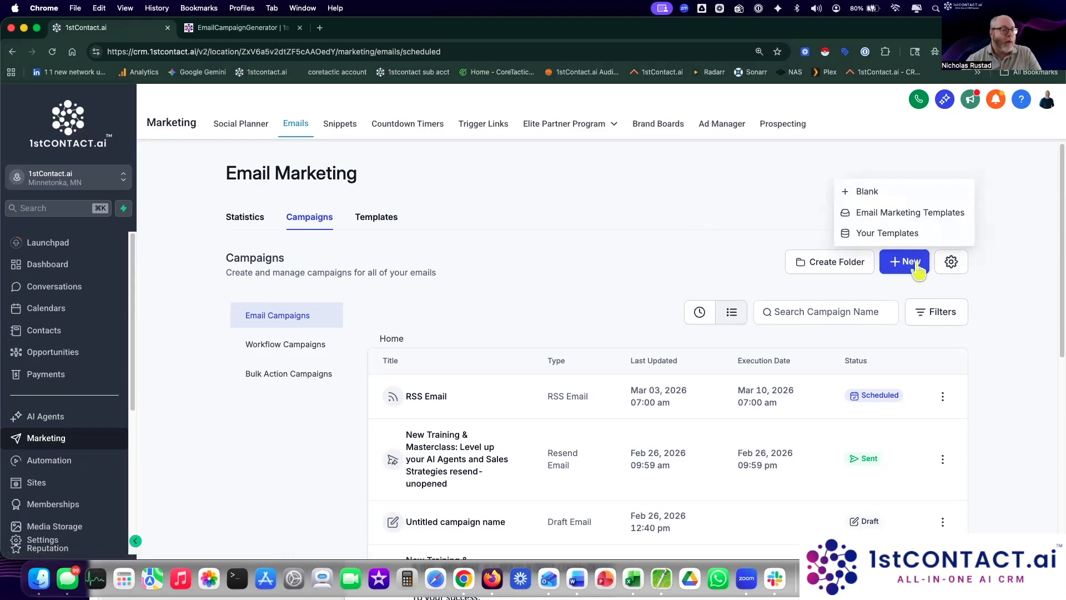
{"action": "left_click", "coordinate": [904, 239]}
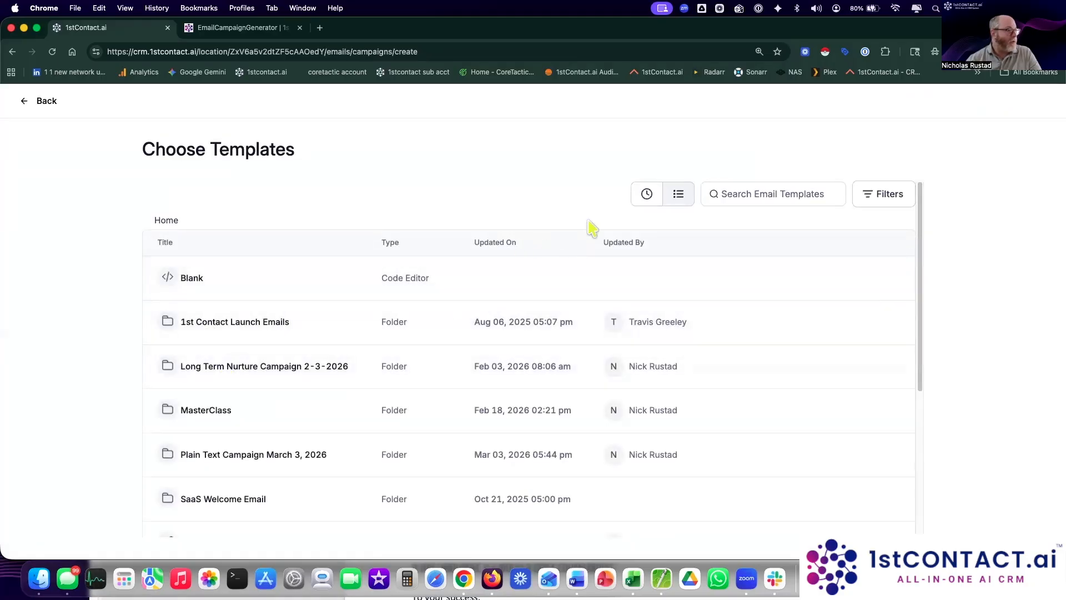
{"action": "left_click", "coordinate": [647, 195]}
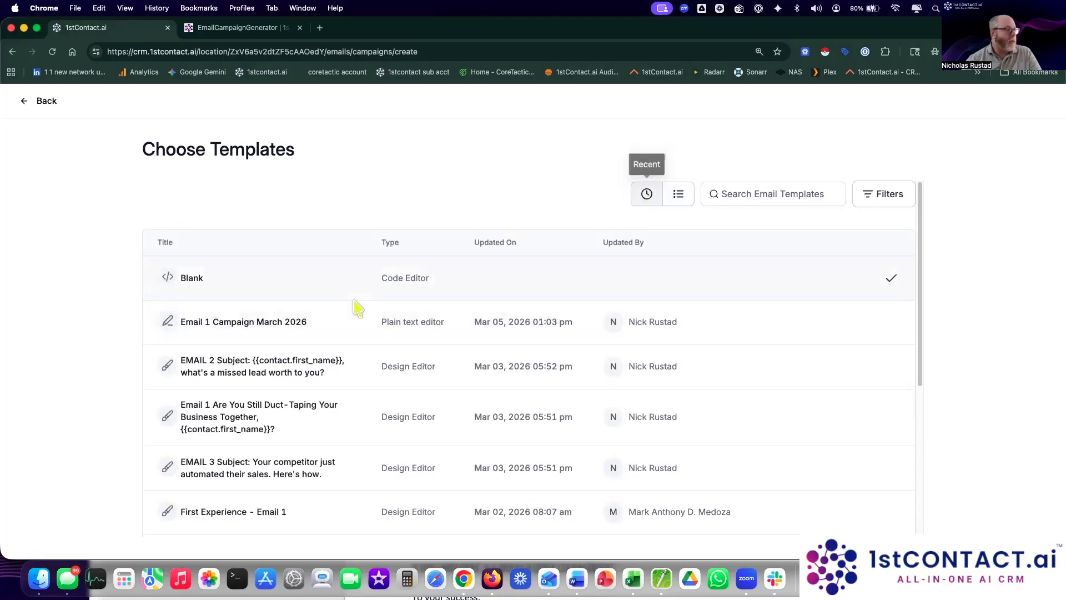
{"action": "left_click", "coordinate": [253, 333]}
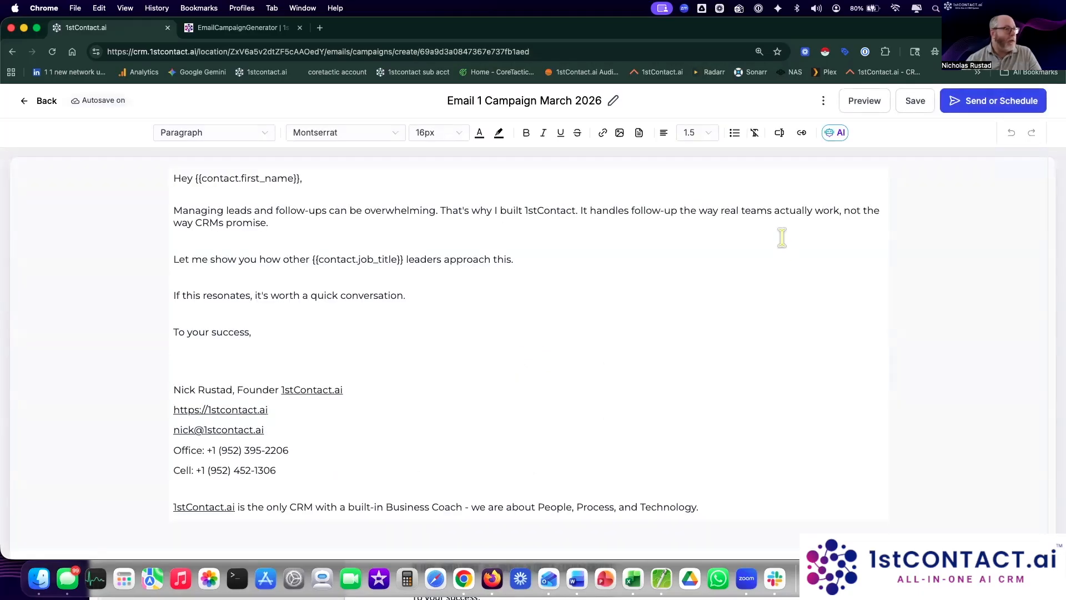
Step: After 'conversation.', add a 'Please join me on a call at' invitation with the booking link, then continue to sending options
{"action": "left_click", "coordinate": [239, 366]}
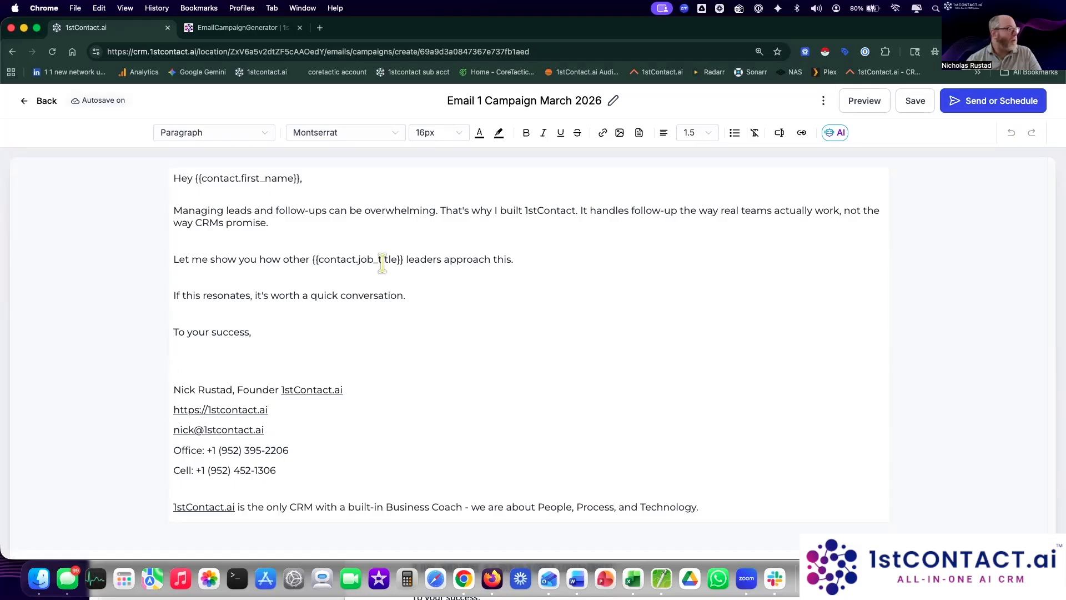
{"action": "left_click", "coordinate": [409, 295]}
{"action": "type", "text": "Please "}
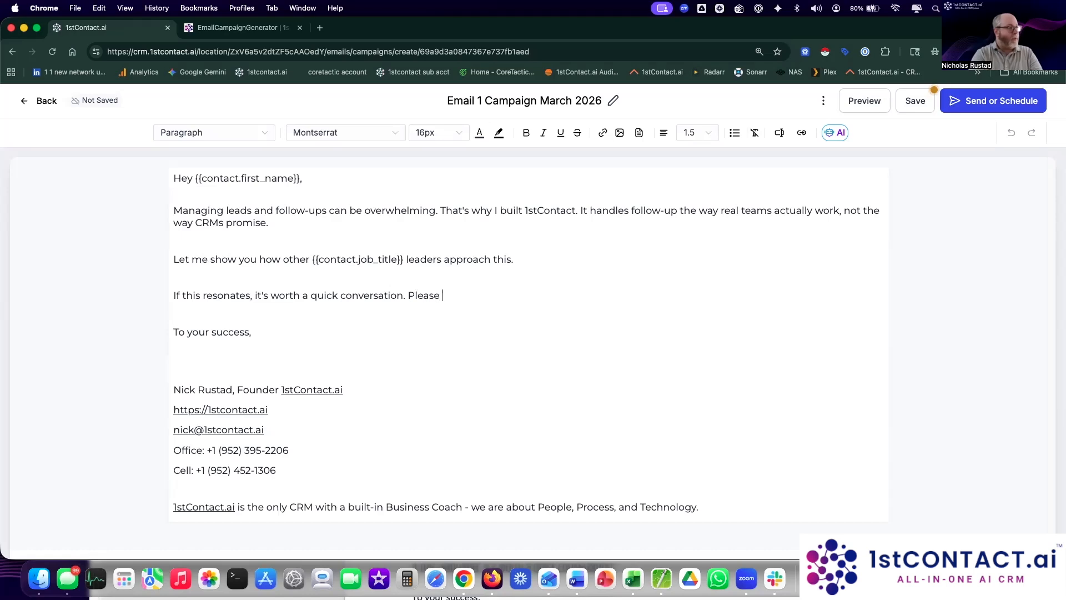
{"action": "type", "text": "join me on a call at https:/"}
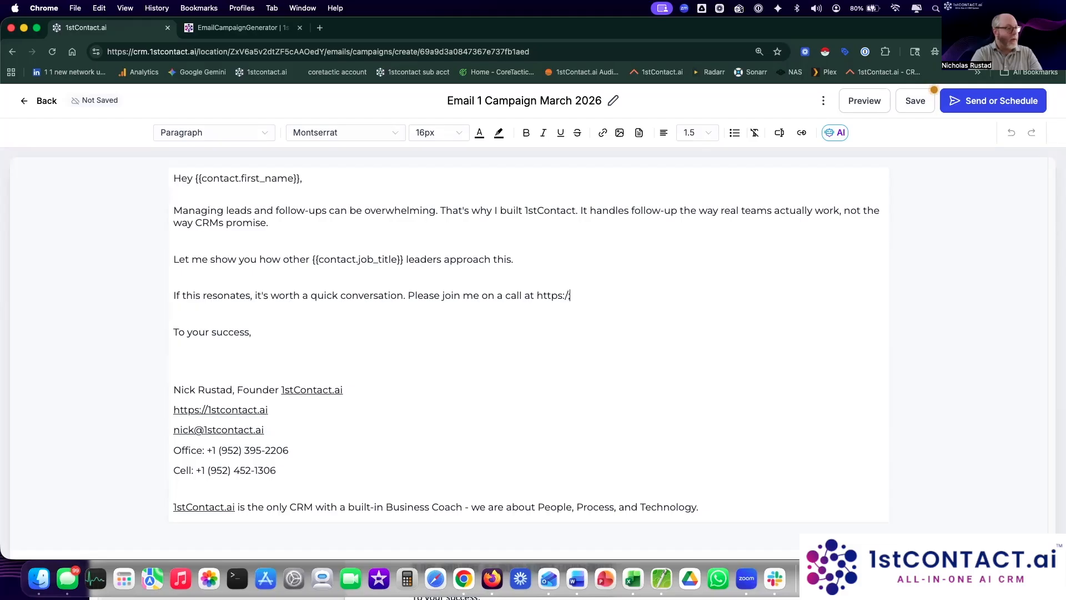
{"action": "type", "text": "/nick.1stcontact.ai."}
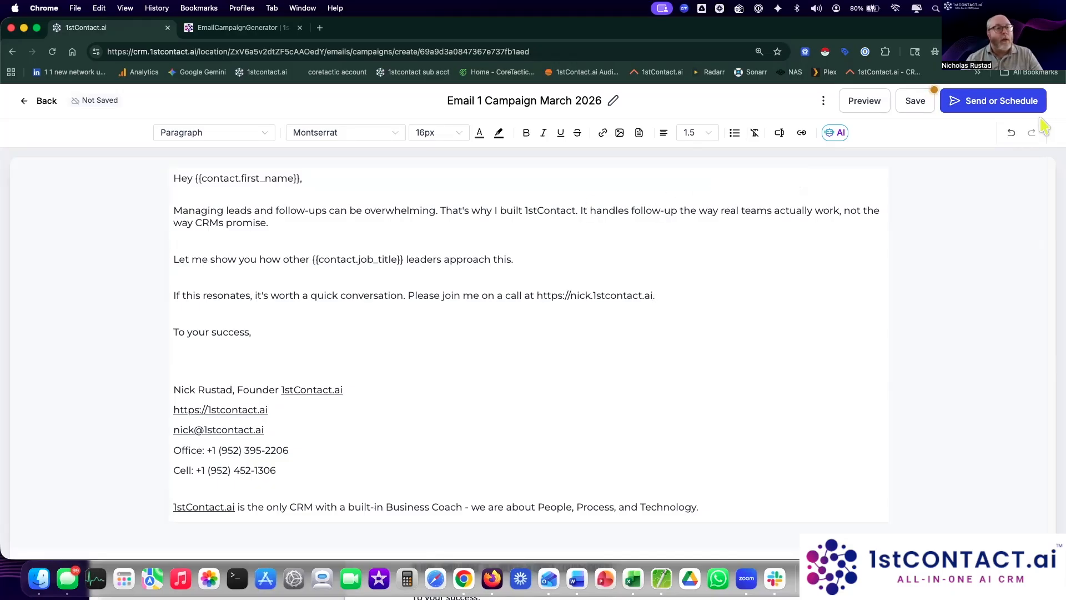
{"action": "left_click", "coordinate": [994, 107]}
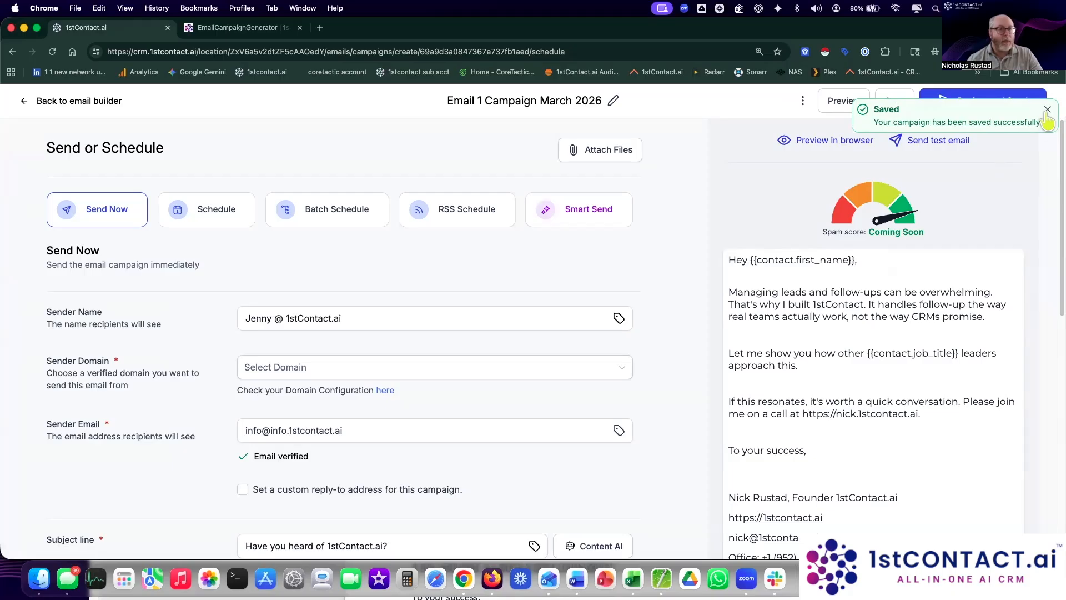
{"action": "left_click", "coordinate": [1047, 110]}
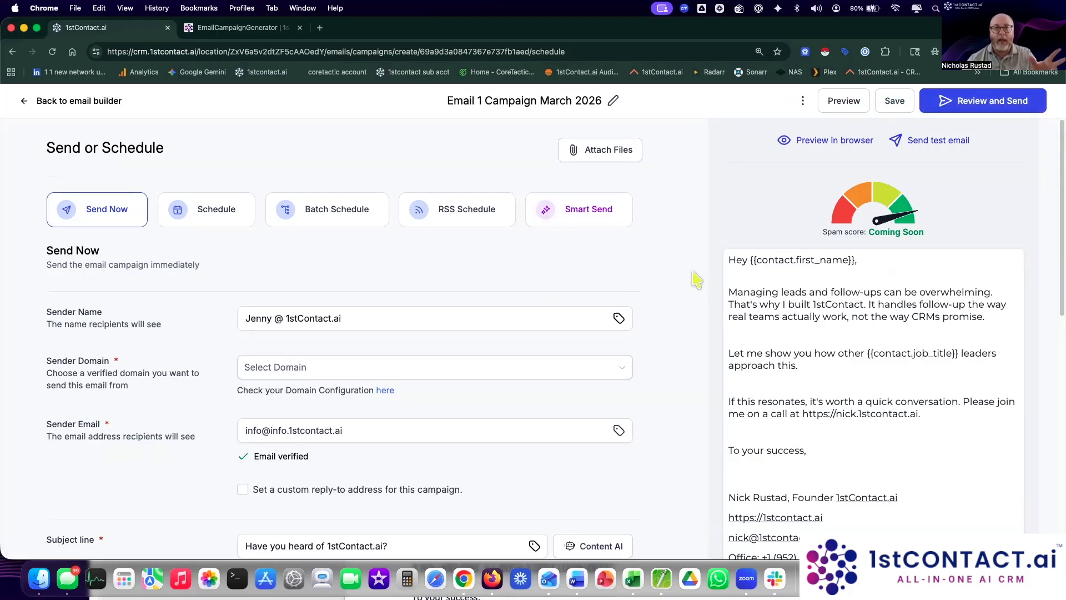
{"action": "scroll", "coordinate": [701, 278], "scroll_direction": "down", "scroll_amount": 1}
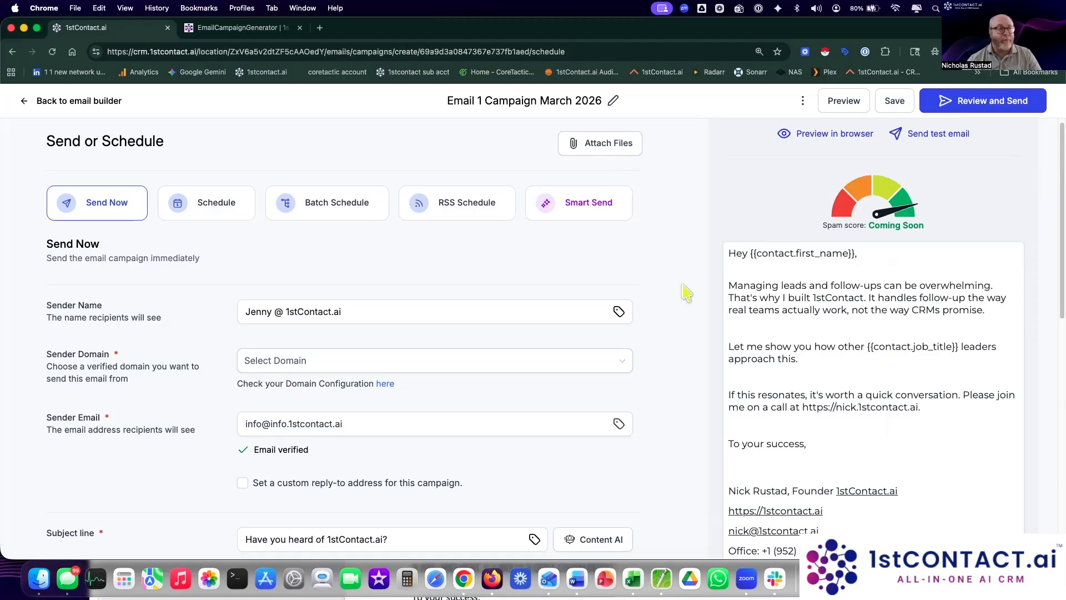
{"action": "scroll", "coordinate": [687, 293], "scroll_direction": "down", "scroll_amount": 2}
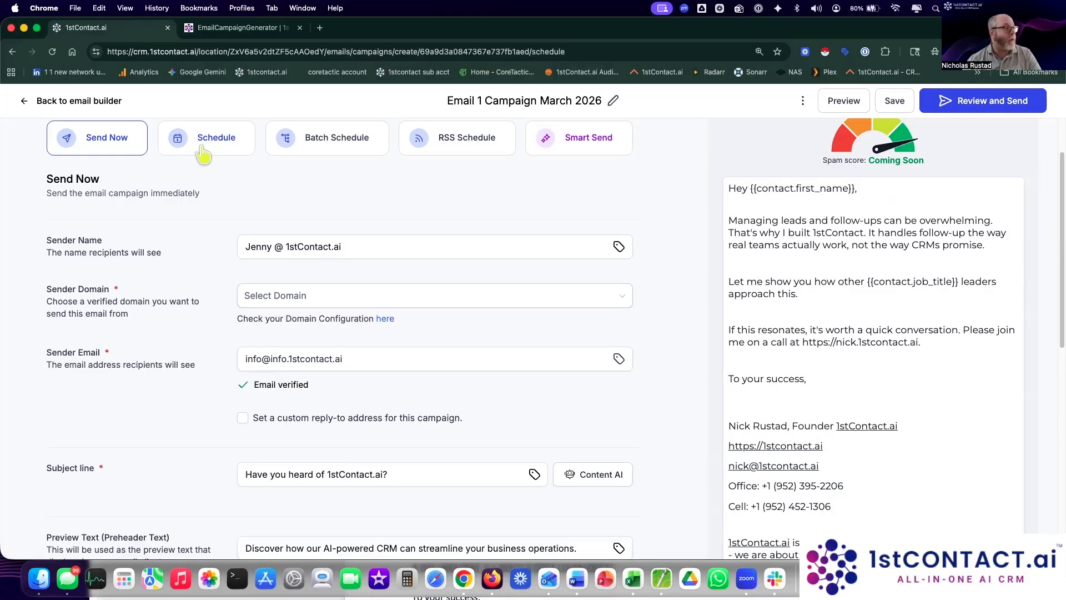
{"action": "scroll", "coordinate": [344, 175], "scroll_direction": "up", "scroll_amount": 1}
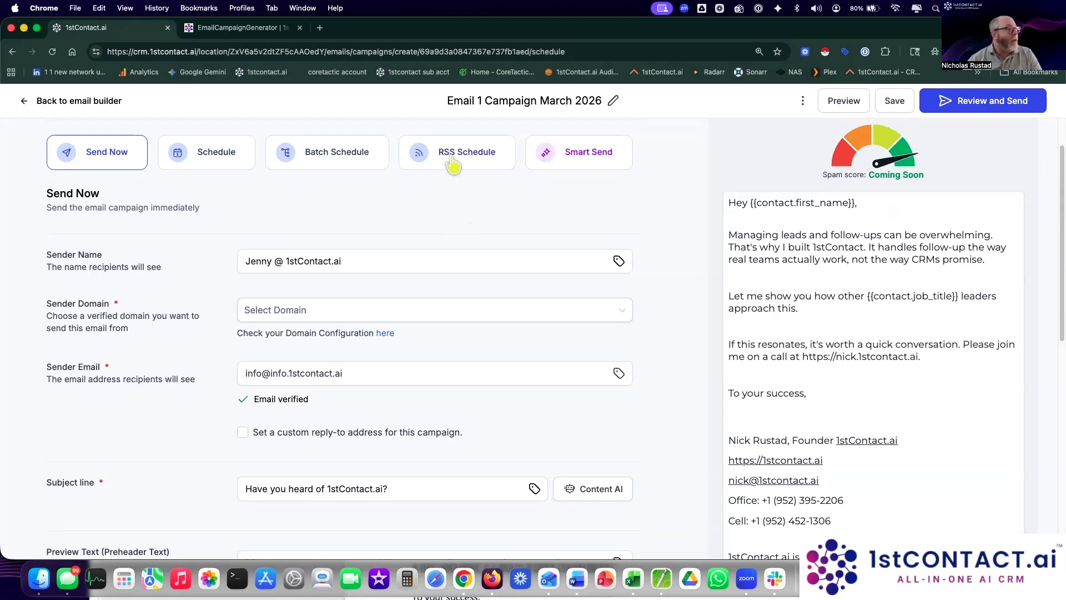
Step: Look at the RSS Schedule fields, then choose Smart Send delivery and scroll to the recipient settings
{"action": "left_click", "coordinate": [475, 167]}
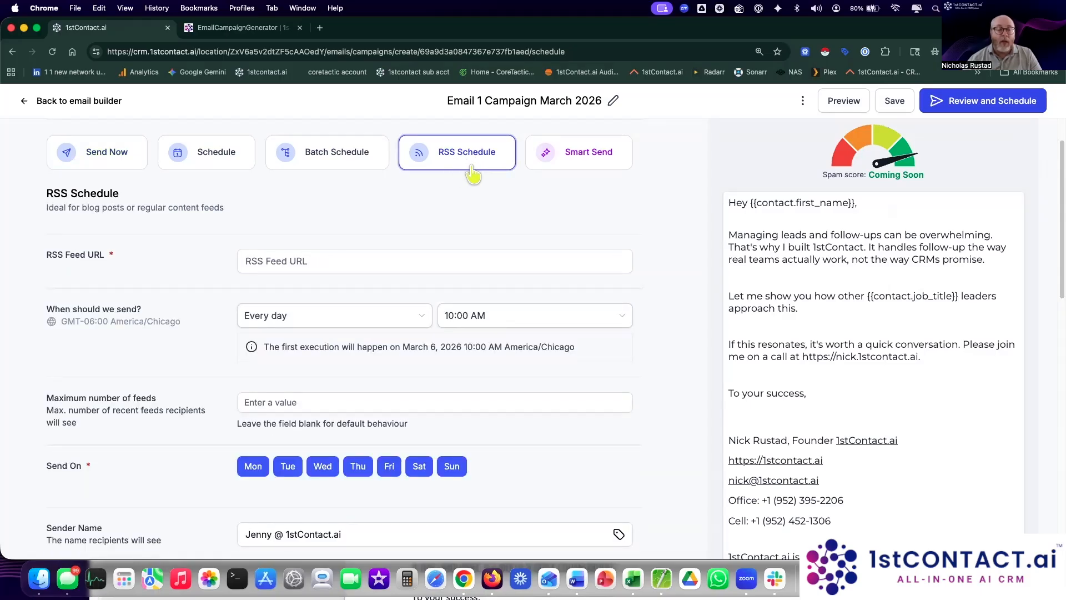
{"action": "left_click", "coordinate": [359, 266]}
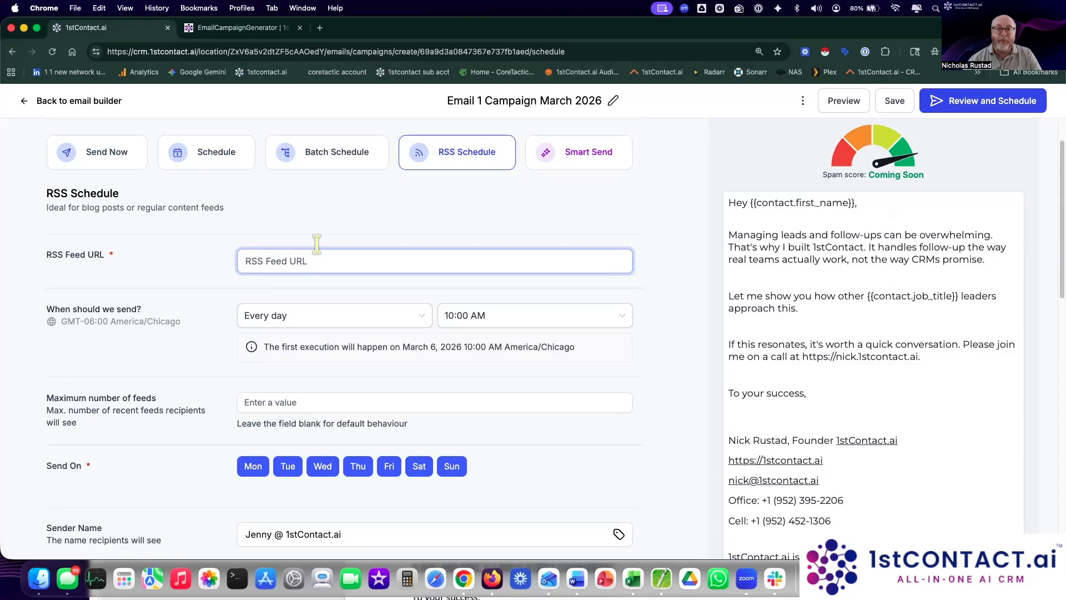
{"action": "left_click", "coordinate": [607, 163]}
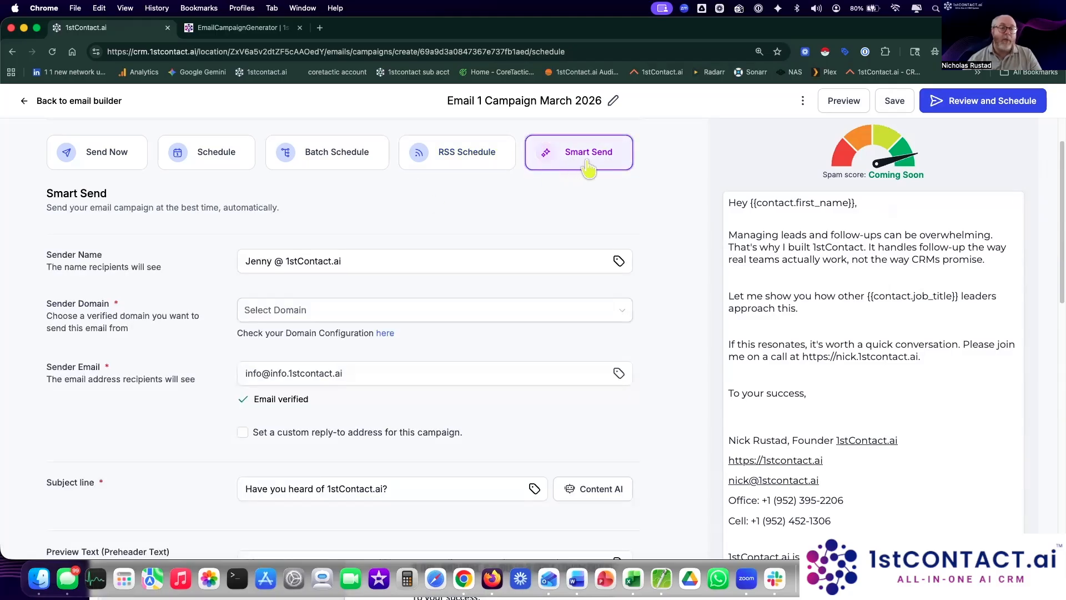
{"action": "scroll", "coordinate": [679, 256], "scroll_direction": "down", "scroll_amount": 1}
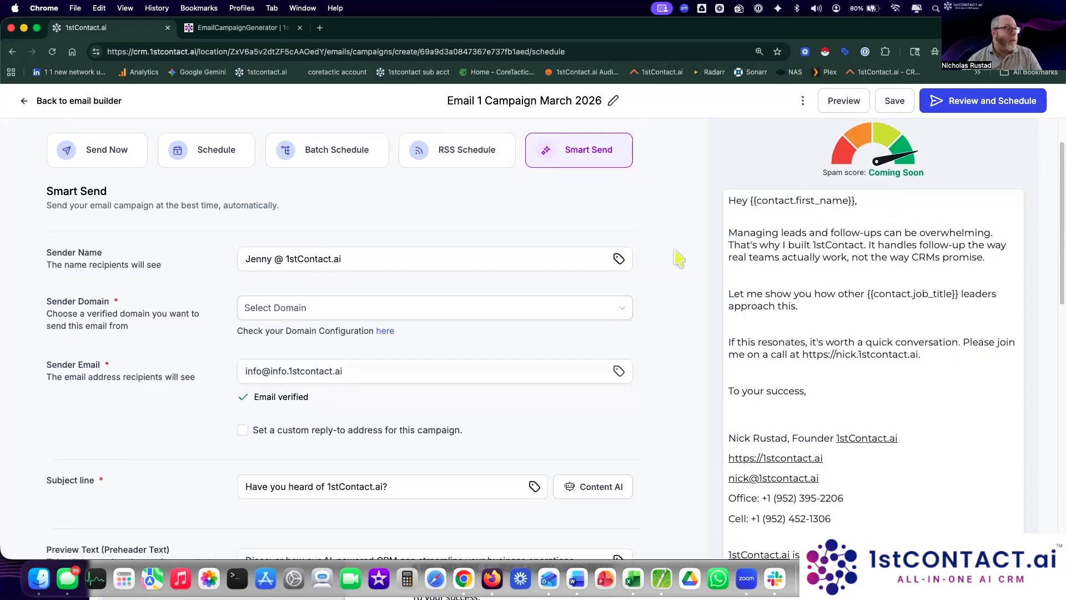
{"action": "scroll", "coordinate": [679, 255], "scroll_direction": "down", "scroll_amount": 4}
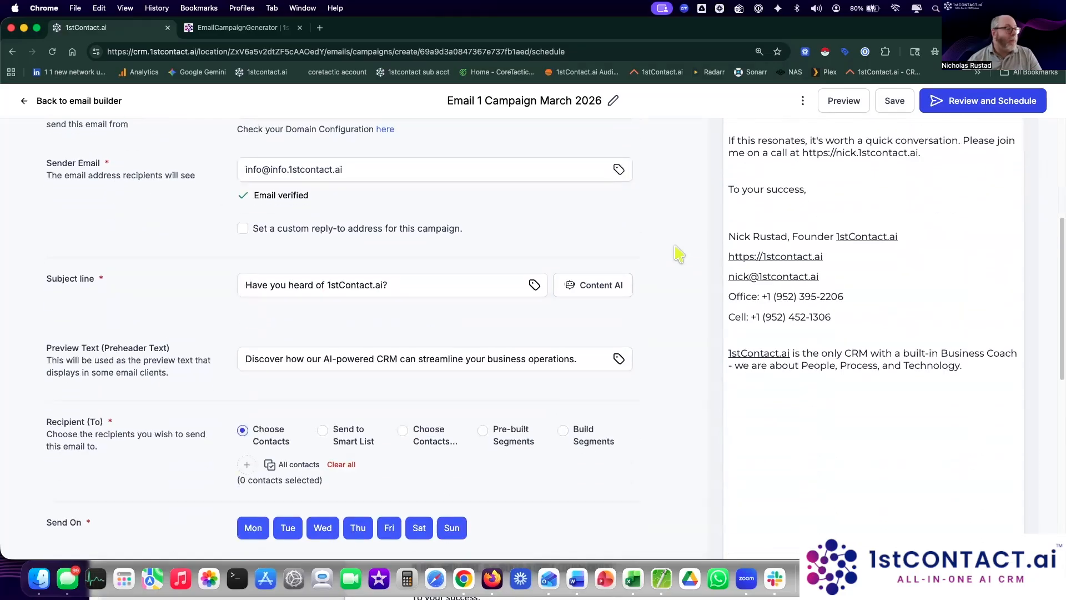
{"action": "scroll", "coordinate": [676, 252], "scroll_direction": "up", "scroll_amount": 6}
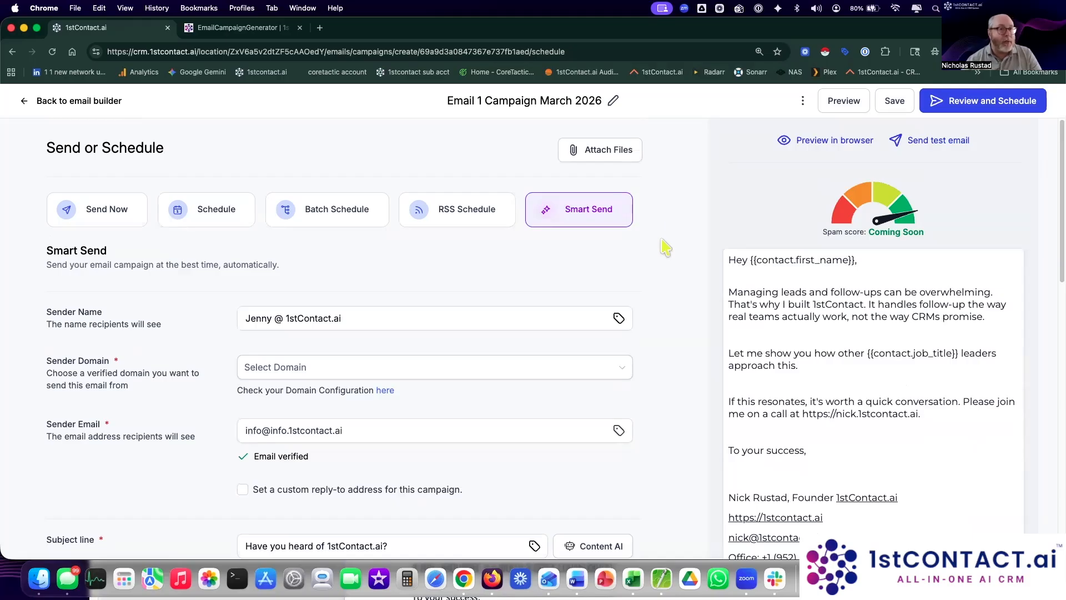
{"action": "scroll", "coordinate": [665, 250], "scroll_direction": "down", "scroll_amount": 7}
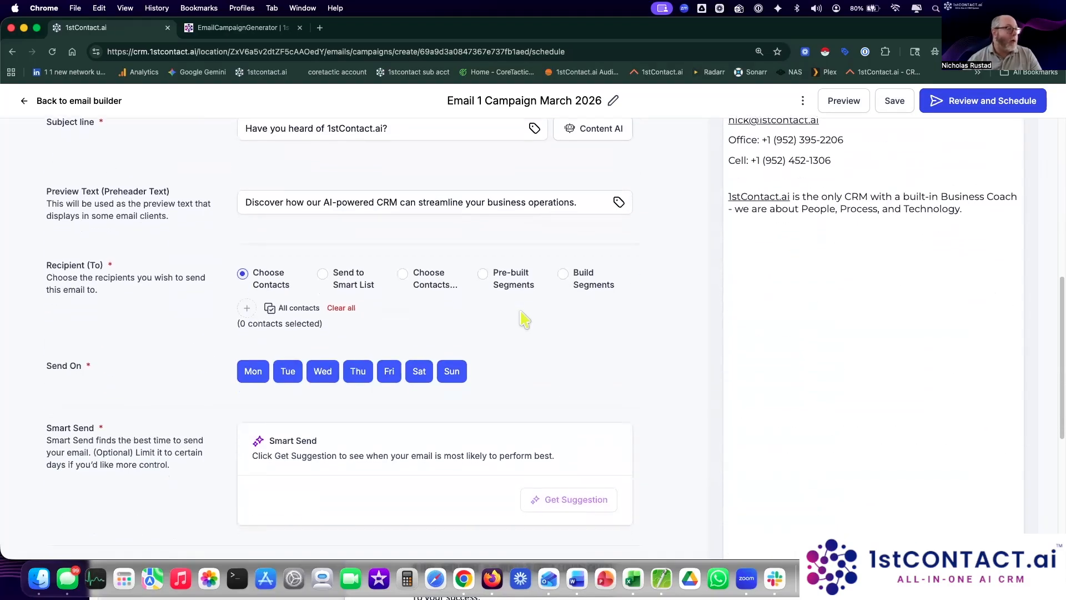
Step: Add all 11864 contacts as the campaign recipients
{"action": "left_click", "coordinate": [247, 310]}
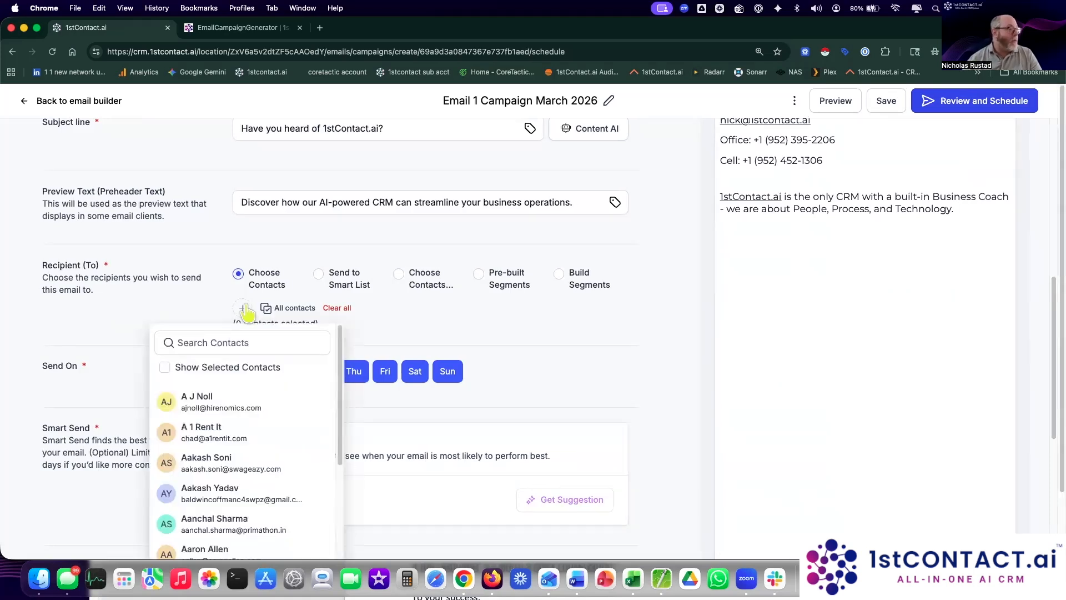
{"action": "left_click", "coordinate": [405, 344]}
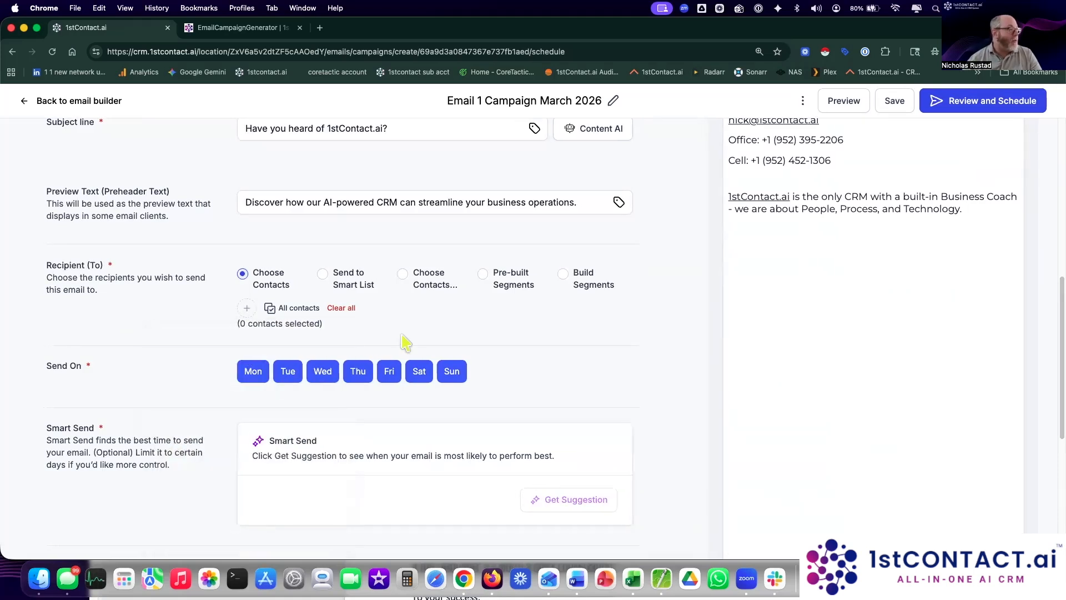
{"action": "left_click", "coordinate": [294, 308]}
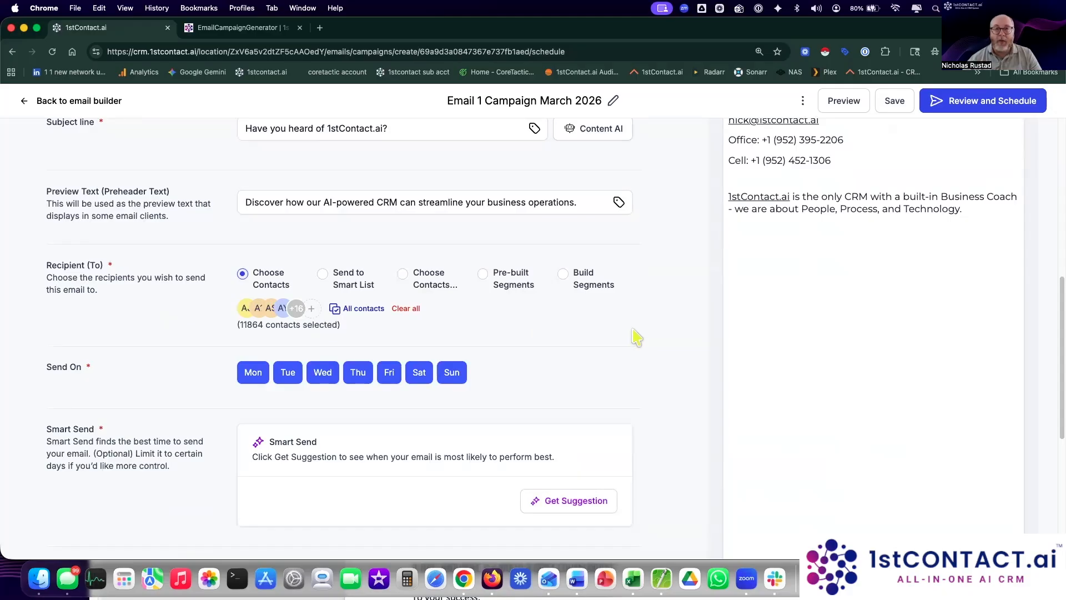
{"action": "scroll", "coordinate": [635, 339], "scroll_direction": "up", "scroll_amount": 10}
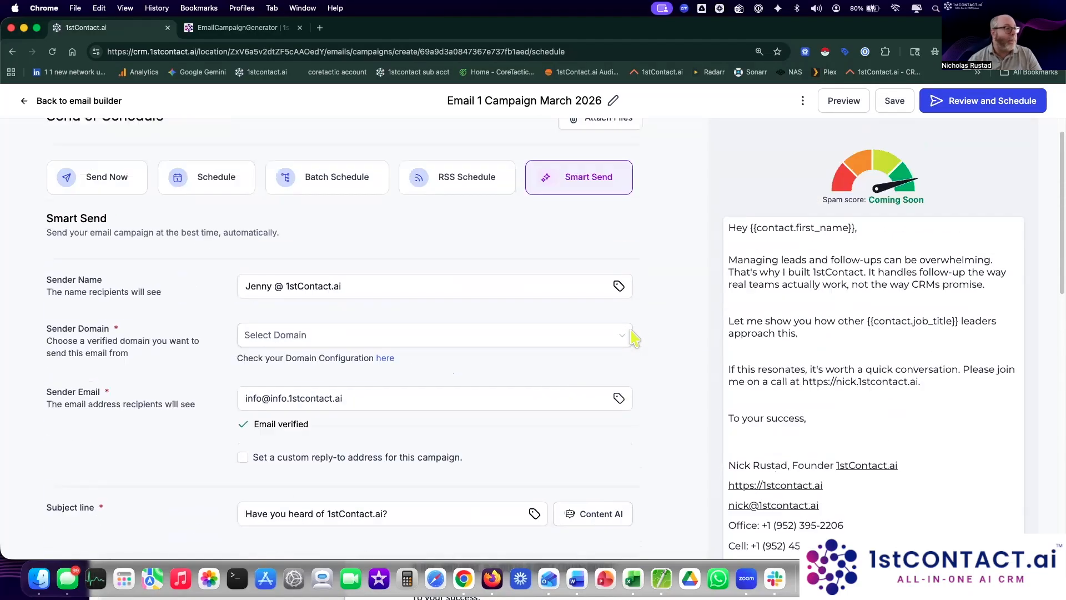
{"action": "scroll", "coordinate": [682, 398], "scroll_direction": "down", "scroll_amount": 10}
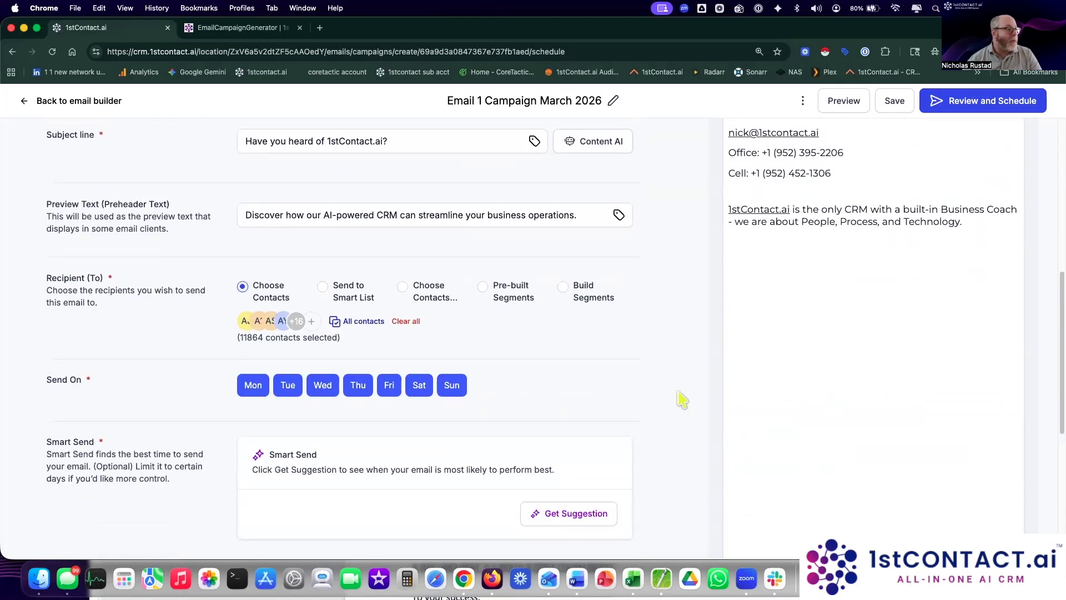
Step: Limit Smart Send days to Thursday and Friday and request a best-time suggestion
{"action": "left_click", "coordinate": [253, 332]}
{"action": "left_click", "coordinate": [290, 332]}
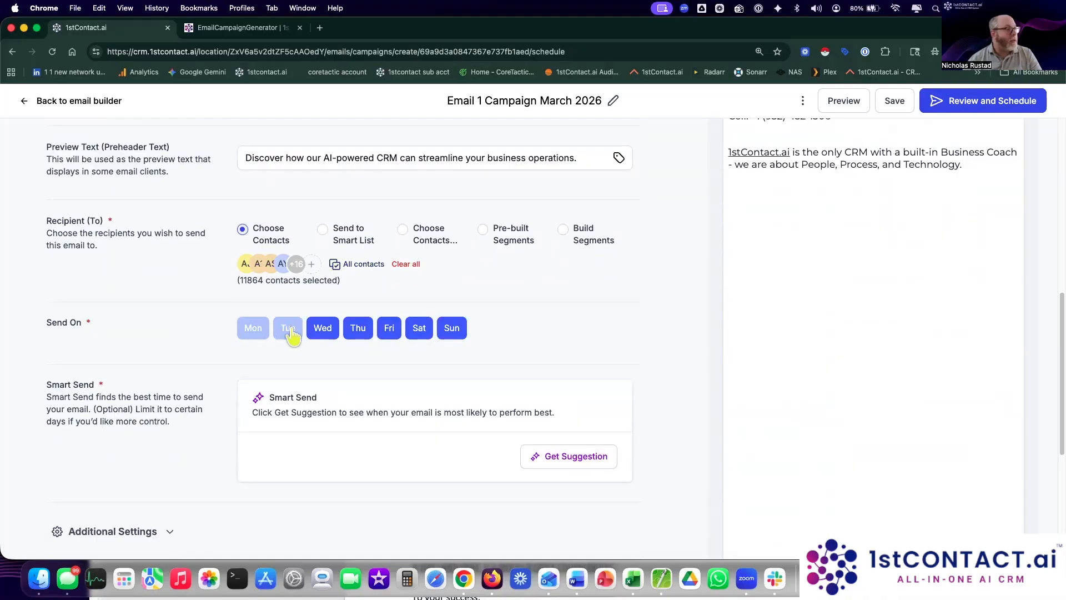
{"action": "left_click", "coordinate": [322, 334]}
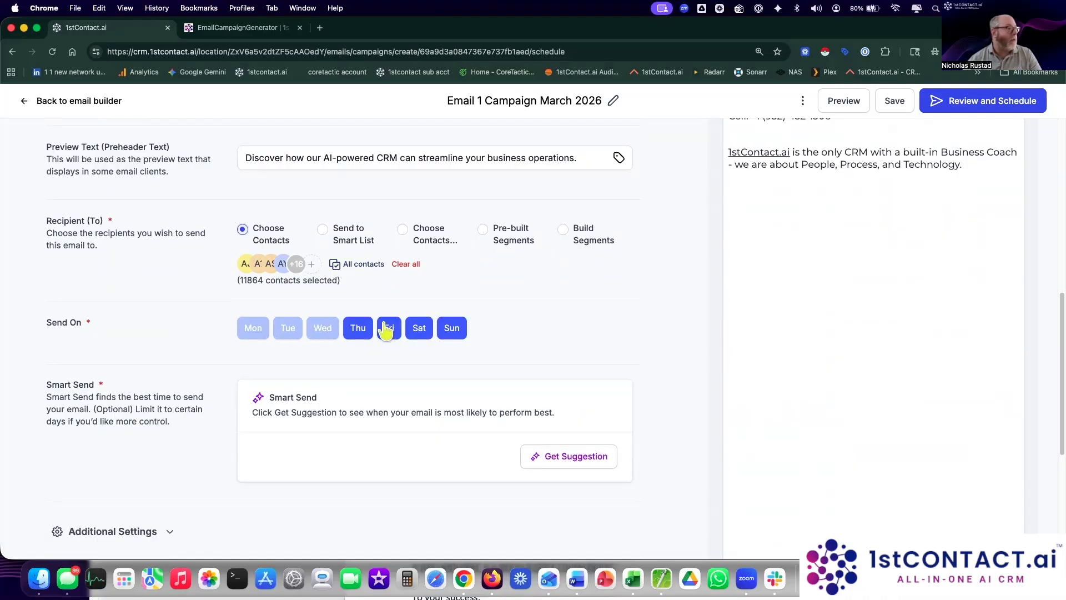
{"action": "left_click", "coordinate": [421, 332]}
{"action": "left_click", "coordinate": [453, 332]}
{"action": "scroll", "coordinate": [500, 361], "scroll_direction": "down", "scroll_amount": 1}
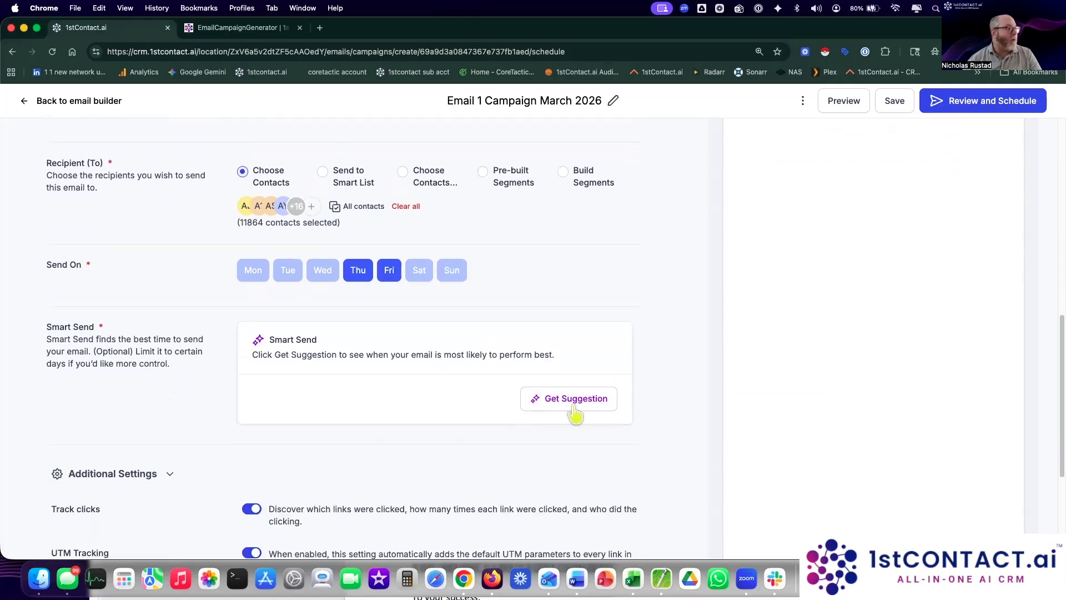
{"action": "left_click", "coordinate": [572, 399]}
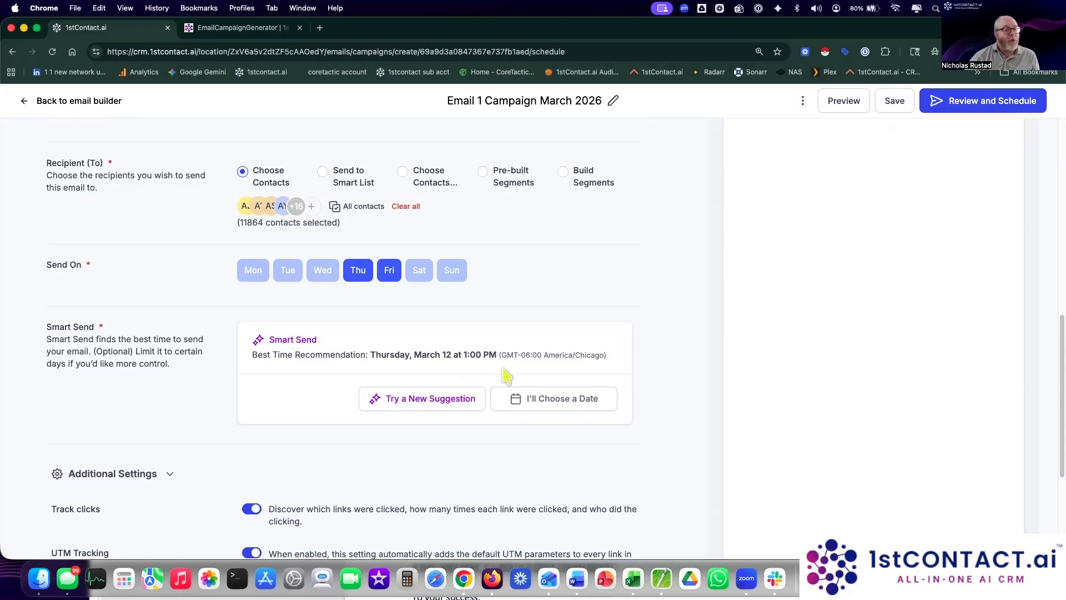
Step: Re-enable Tuesday and Wednesday and refresh the suggestion to Tuesday, March 10 at 8:00 AM
{"action": "left_click", "coordinate": [321, 273]}
{"action": "left_click", "coordinate": [287, 278]}
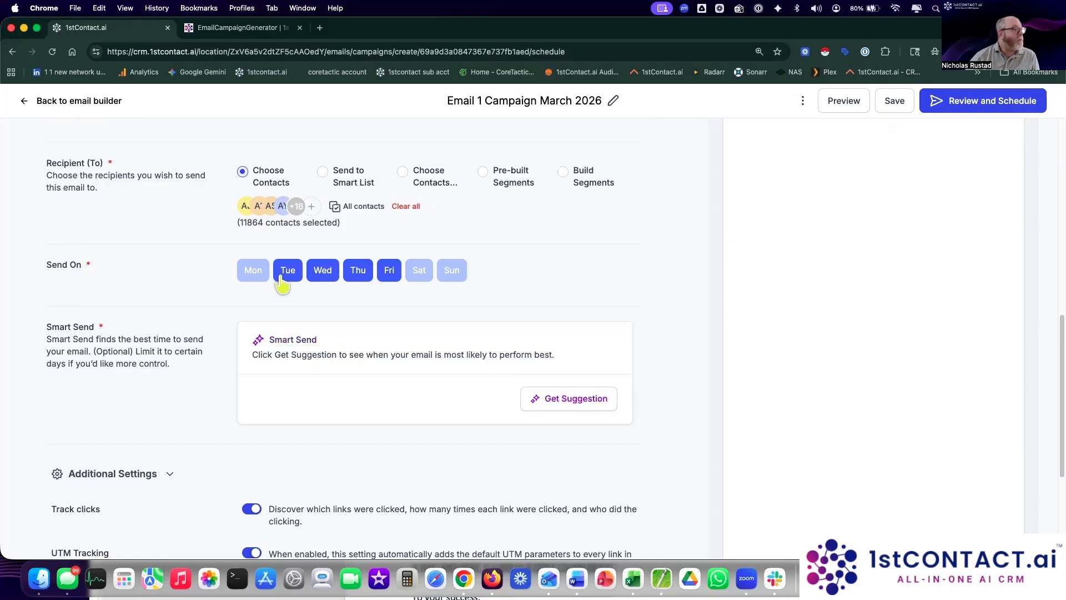
{"action": "left_click", "coordinate": [570, 398]}
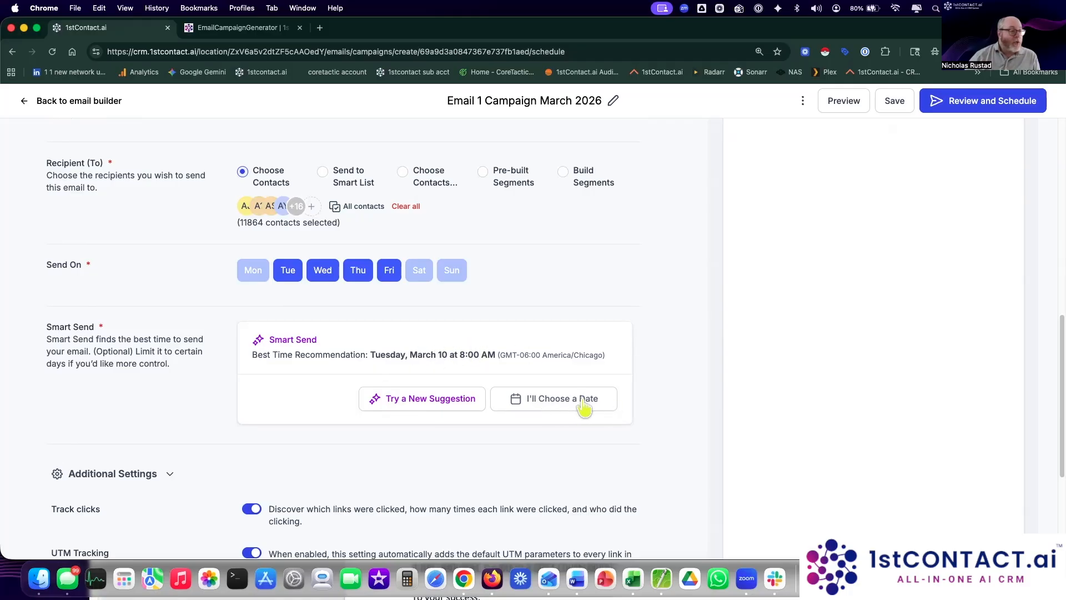
{"action": "scroll", "coordinate": [613, 387], "scroll_direction": "up", "scroll_amount": 1}
{"action": "scroll", "coordinate": [613, 388], "scroll_direction": "up", "scroll_amount": 10}
Step: Switch the campaign to Send Now and clear all 11864 recipients
{"action": "left_click", "coordinate": [109, 210]}
{"action": "scroll", "coordinate": [595, 285], "scroll_direction": "down", "scroll_amount": 7}
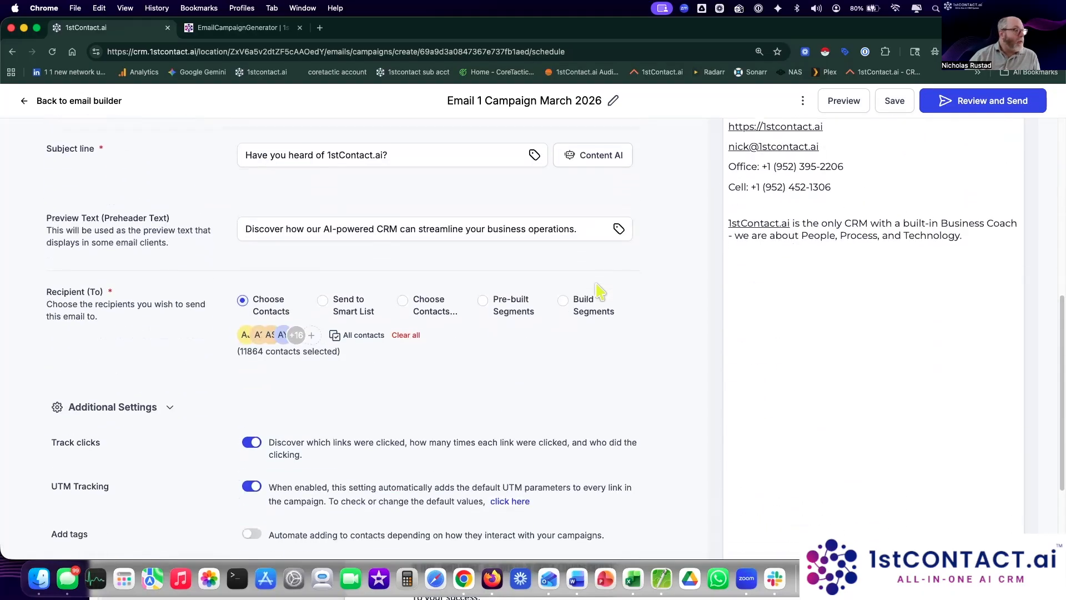
{"action": "left_click", "coordinate": [401, 336]}
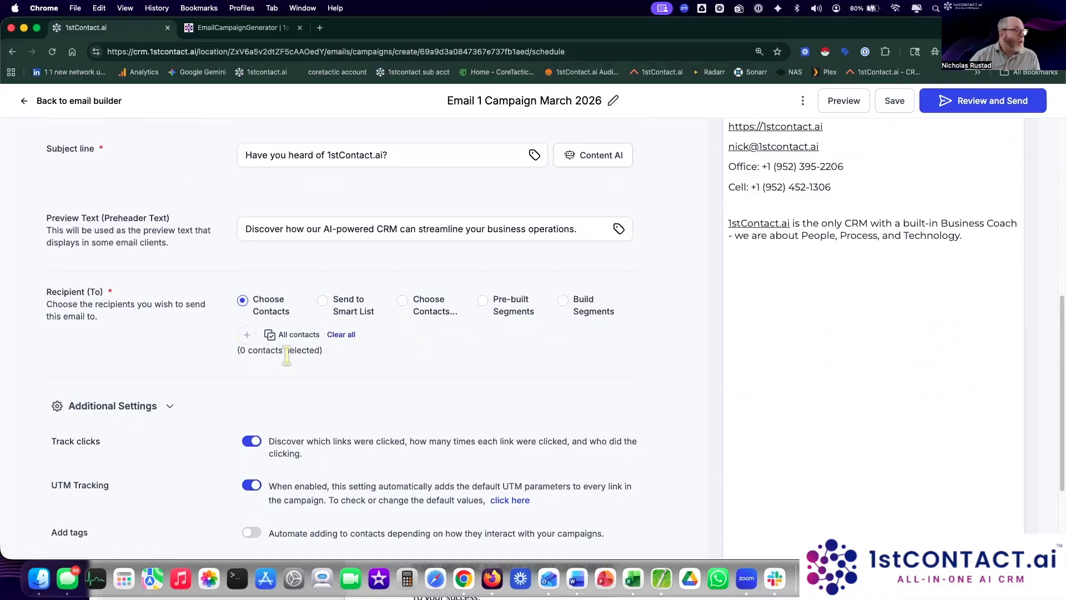
Step: Search the contacts by the test contact's e-mail and select it as the only recipient
{"action": "left_click", "coordinate": [247, 336]}
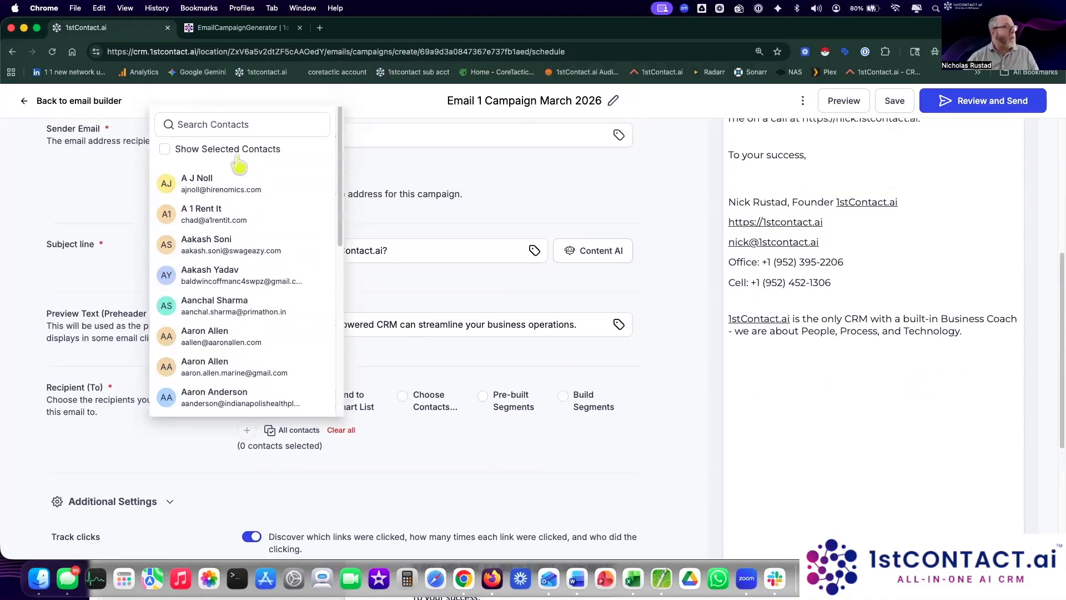
{"action": "left_click", "coordinate": [242, 125]}
{"action": "type", "text": "nick"}
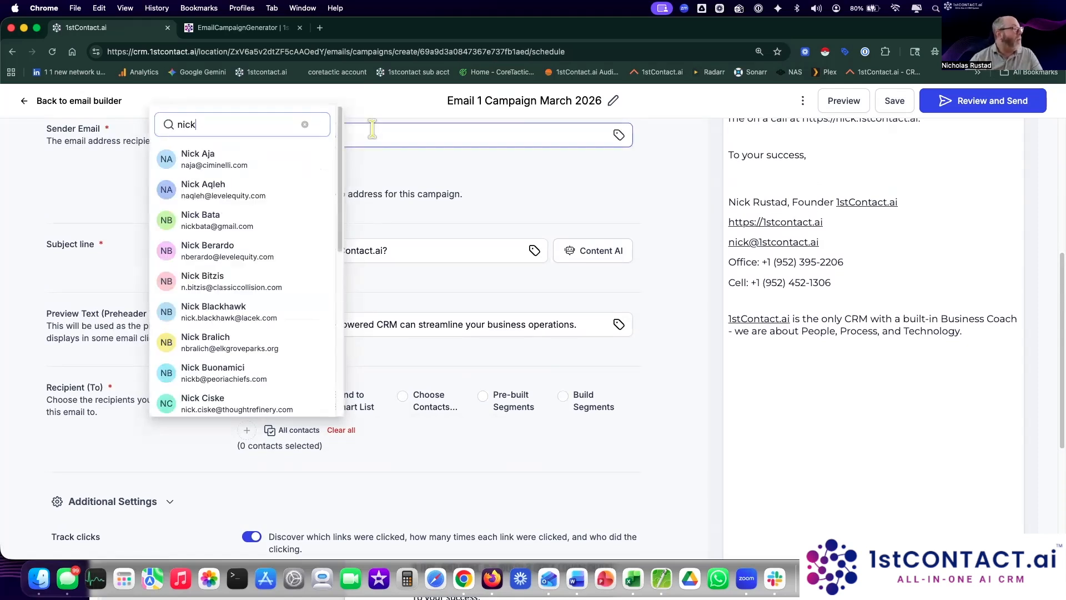
{"action": "type", "text": " rus"}
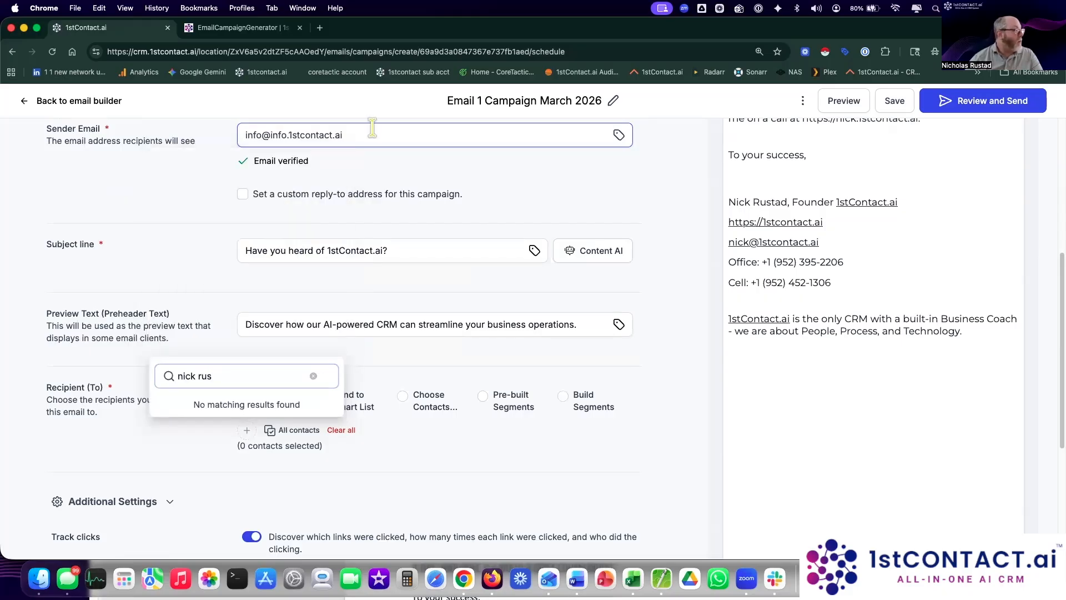
{"action": "key", "text": "BackSpace"}
{"action": "key", "text": "BackSpace"}
{"action": "key", "text": "BackSpace"}
{"action": "key", "text": "BackSpace"}
{"action": "key", "text": "BackSpace"}
{"action": "key", "text": "BackSpace"}
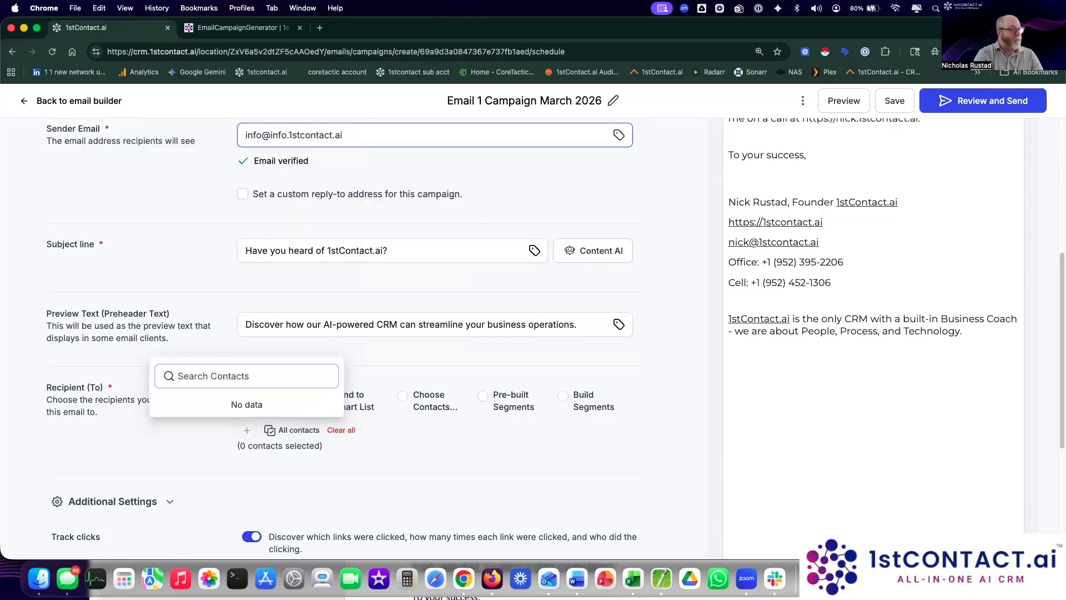
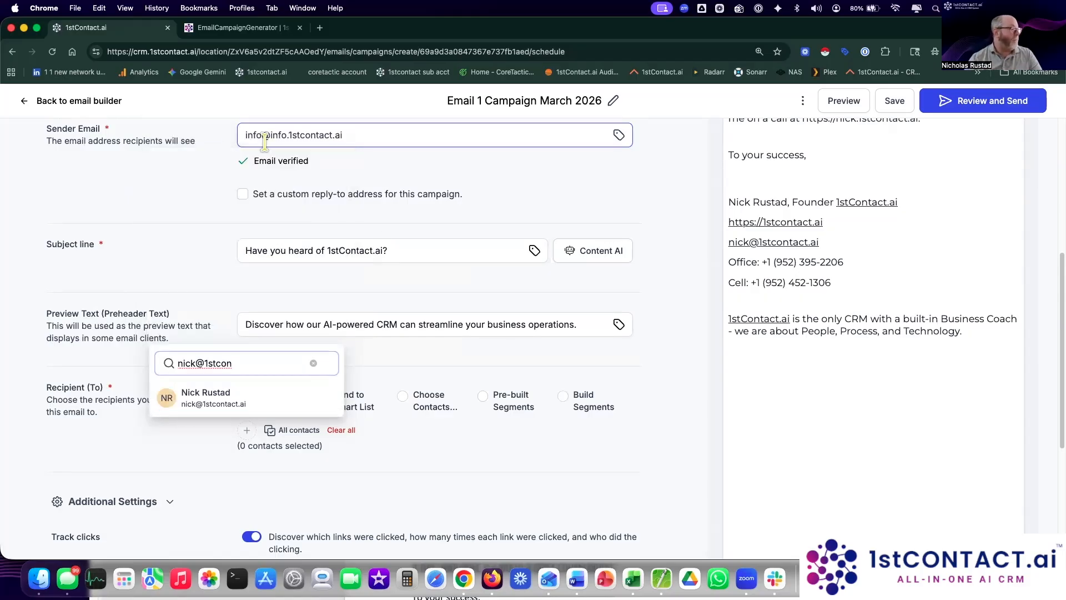
{"action": "left_click", "coordinate": [218, 399]}
{"action": "left_click", "coordinate": [132, 400]}
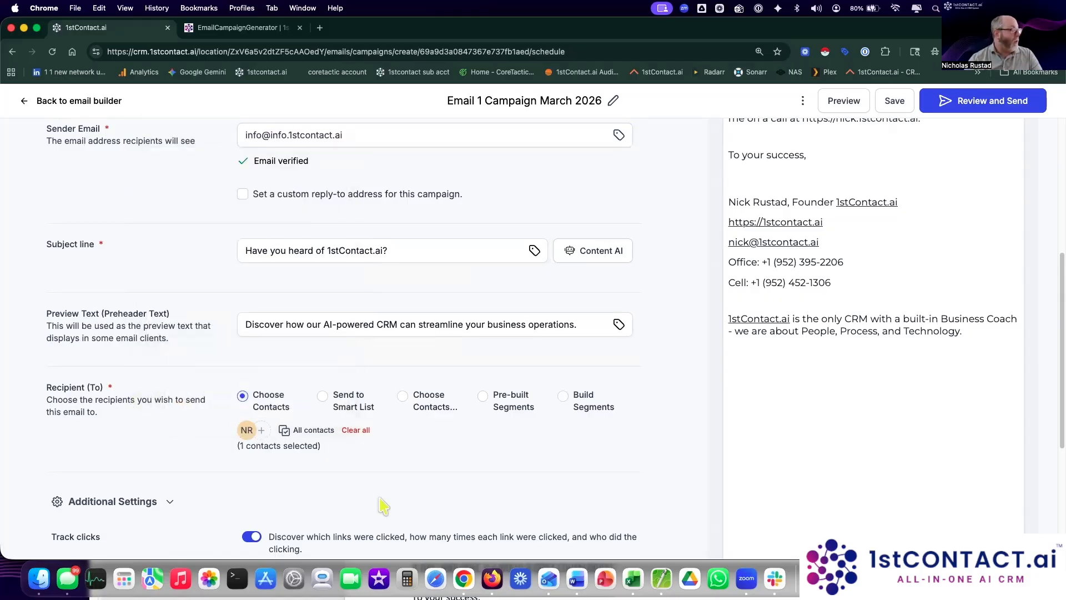
{"action": "scroll", "coordinate": [389, 500], "scroll_direction": "down", "scroll_amount": 5}
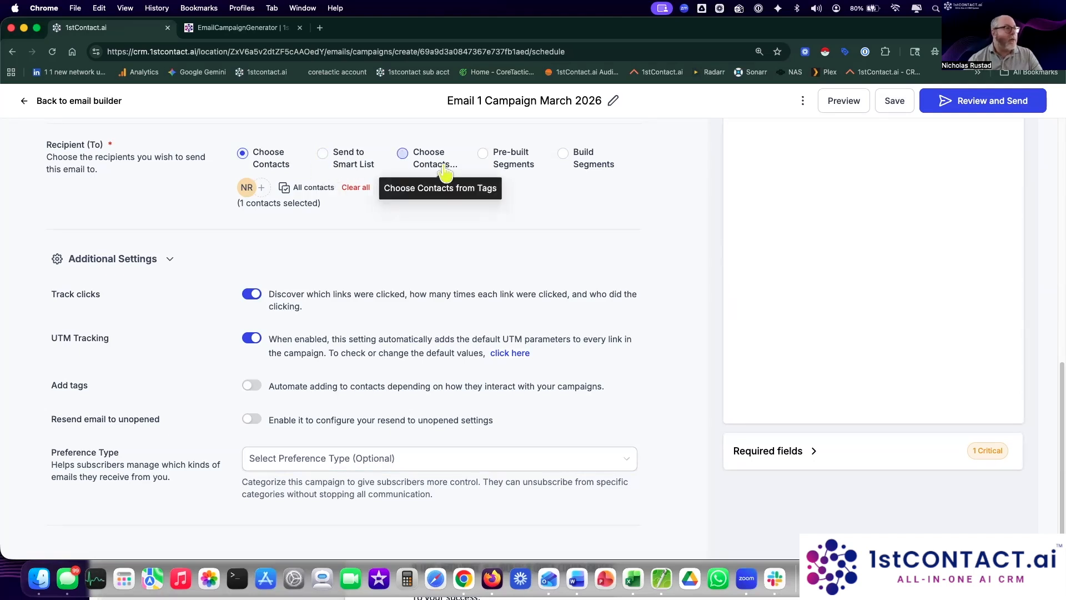
Step: Try the 'Contacts engaged in last 7 days' and 'Subscribers unengaged in last 5 campaigns' segments, then pick Build Segments
{"action": "left_click", "coordinate": [506, 175]}
{"action": "left_click", "coordinate": [435, 192]}
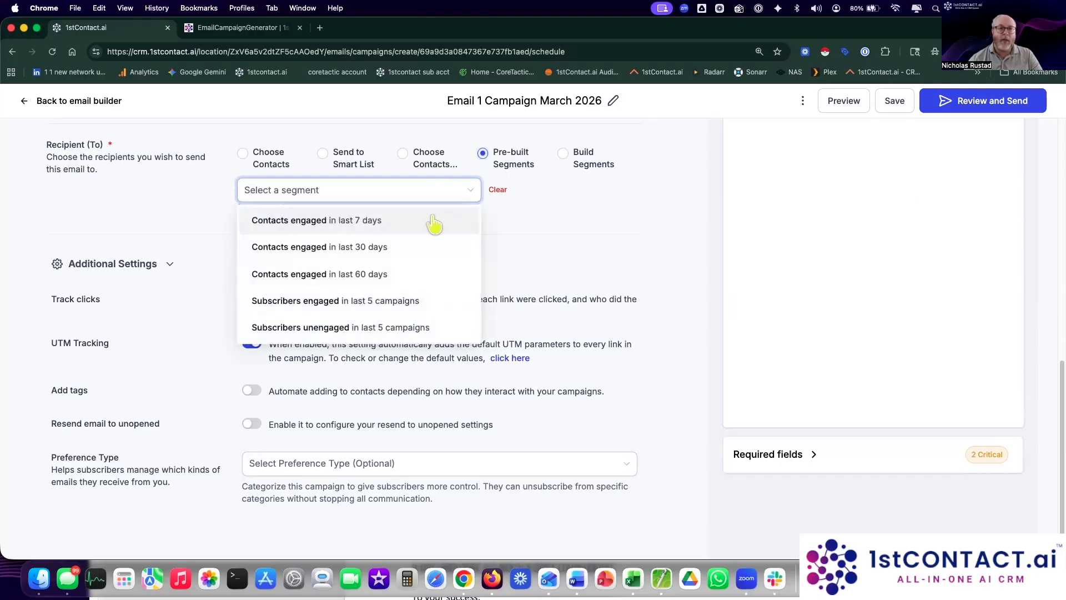
{"action": "left_click", "coordinate": [400, 220]}
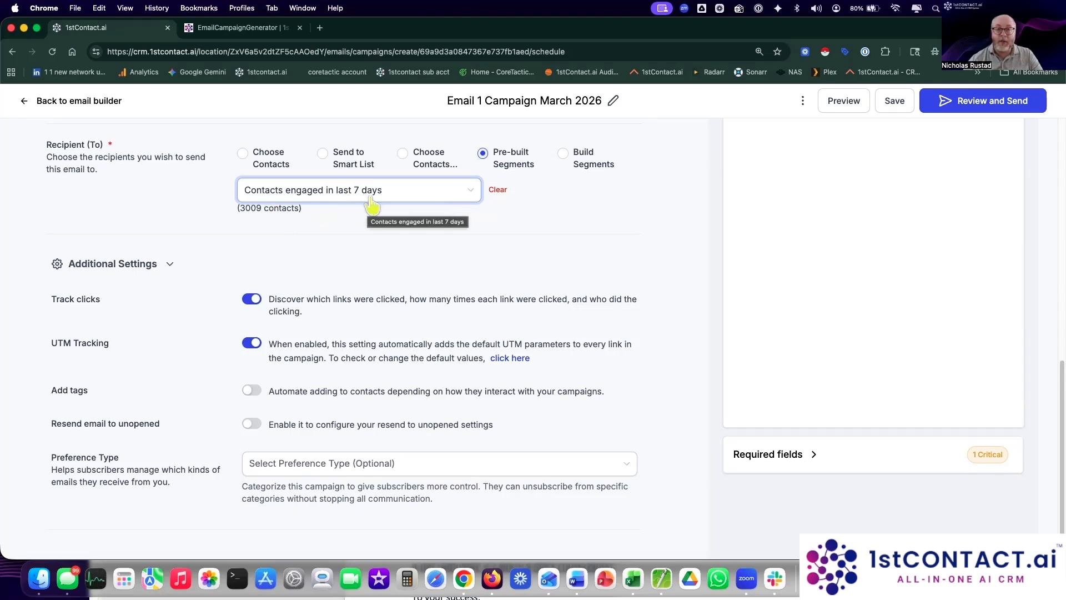
{"action": "left_click", "coordinate": [469, 197]}
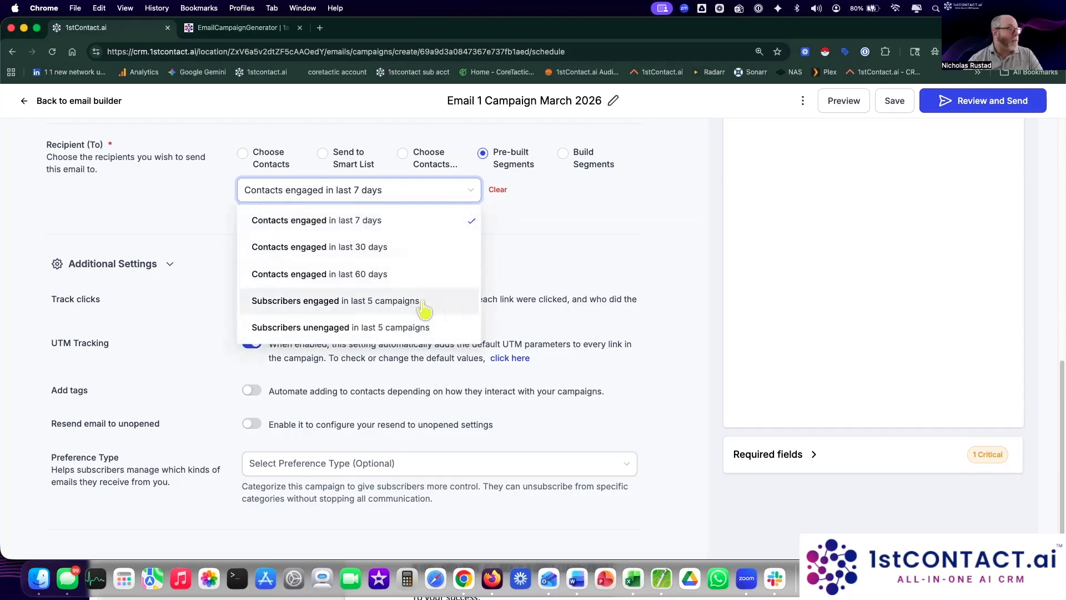
{"action": "left_click", "coordinate": [335, 327]}
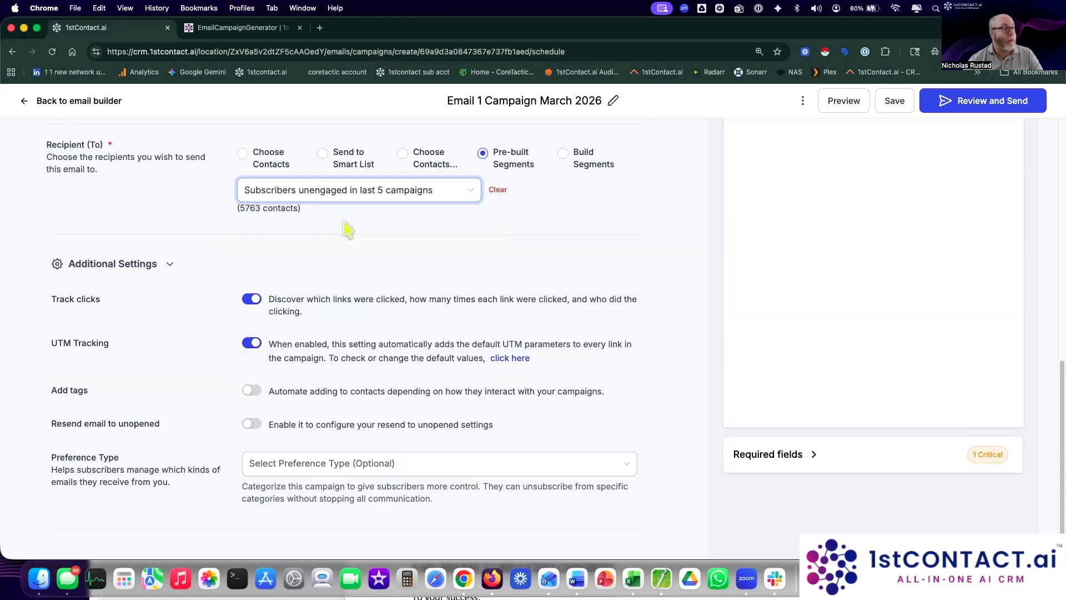
{"action": "left_click", "coordinate": [562, 153]}
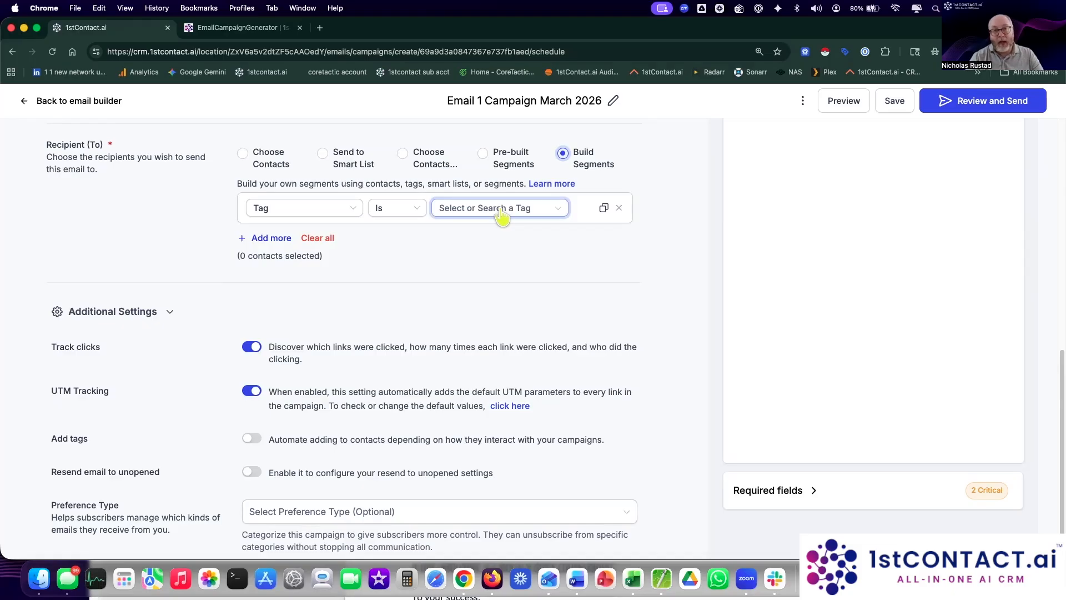
Step: Switch to Choose Contacts and select the test contact, found by e-mail, as the sole recipient
{"action": "left_click", "coordinate": [264, 157]}
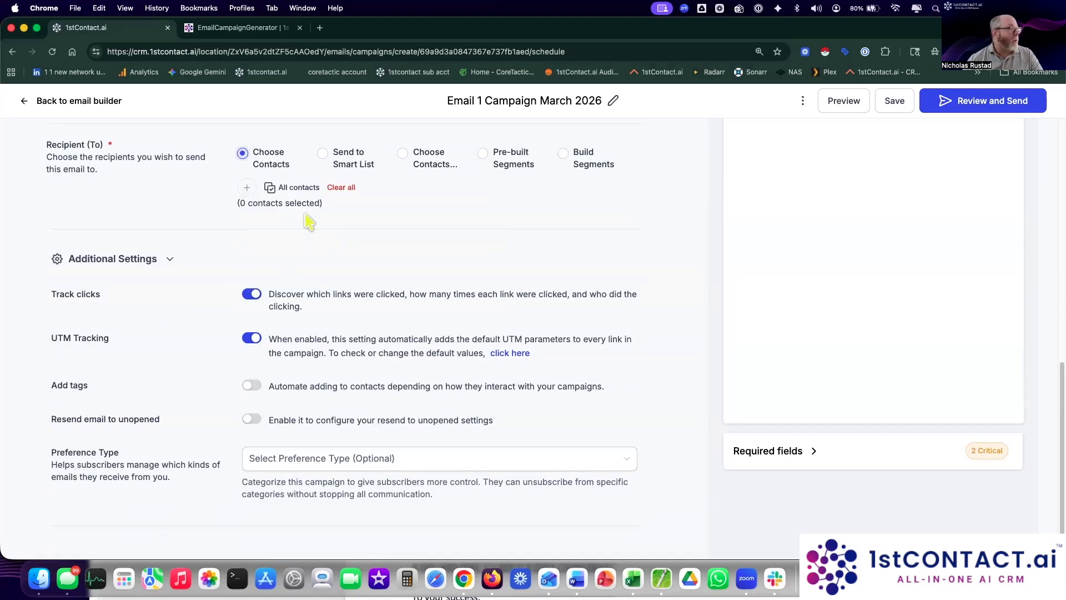
{"action": "left_click", "coordinate": [247, 189]}
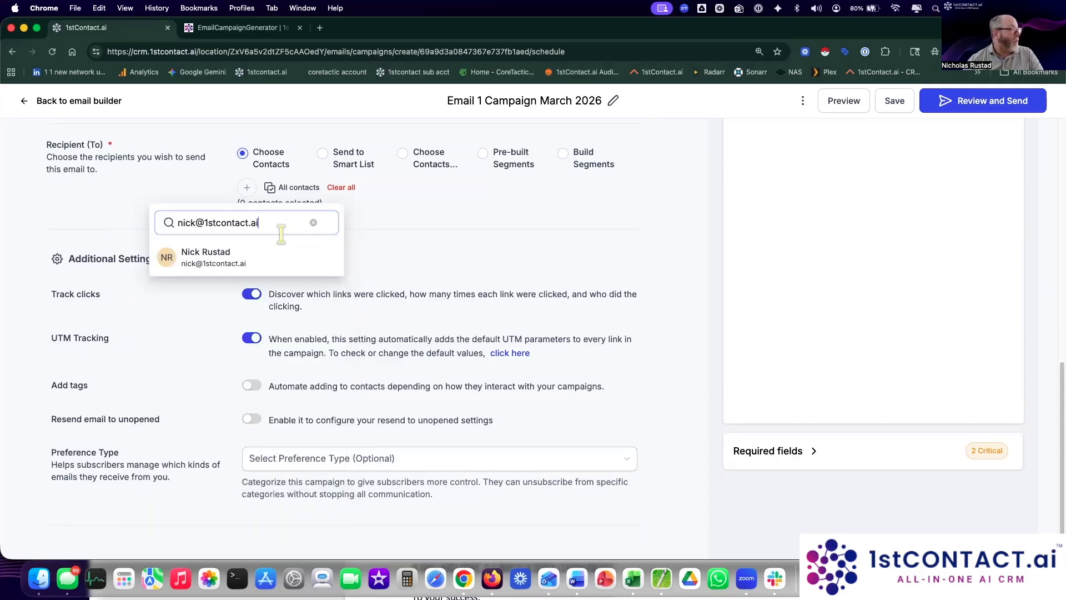
{"action": "left_click", "coordinate": [264, 258]}
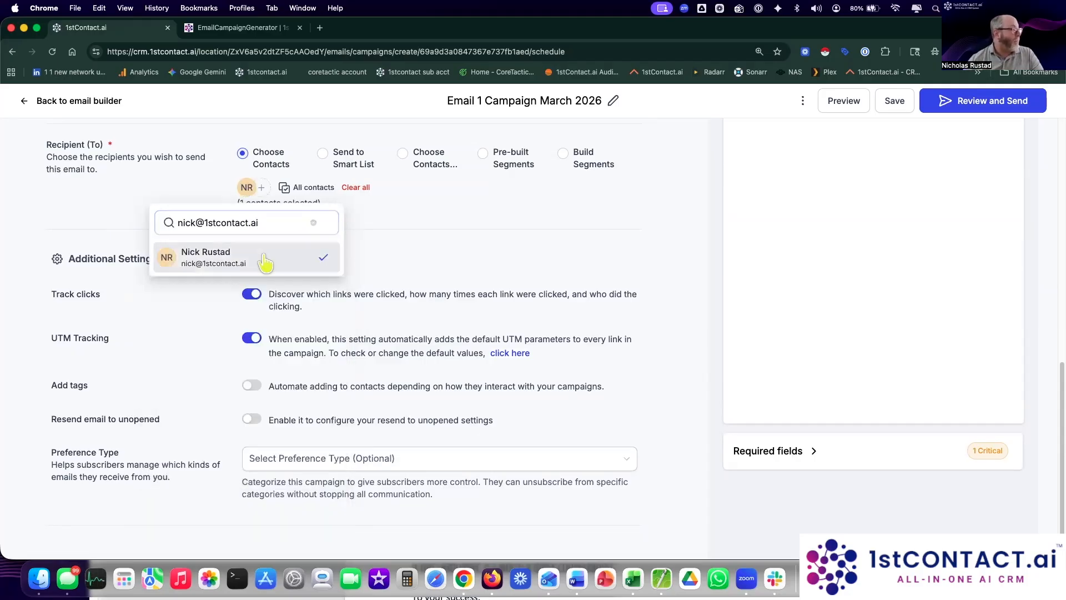
{"action": "left_click", "coordinate": [547, 253]}
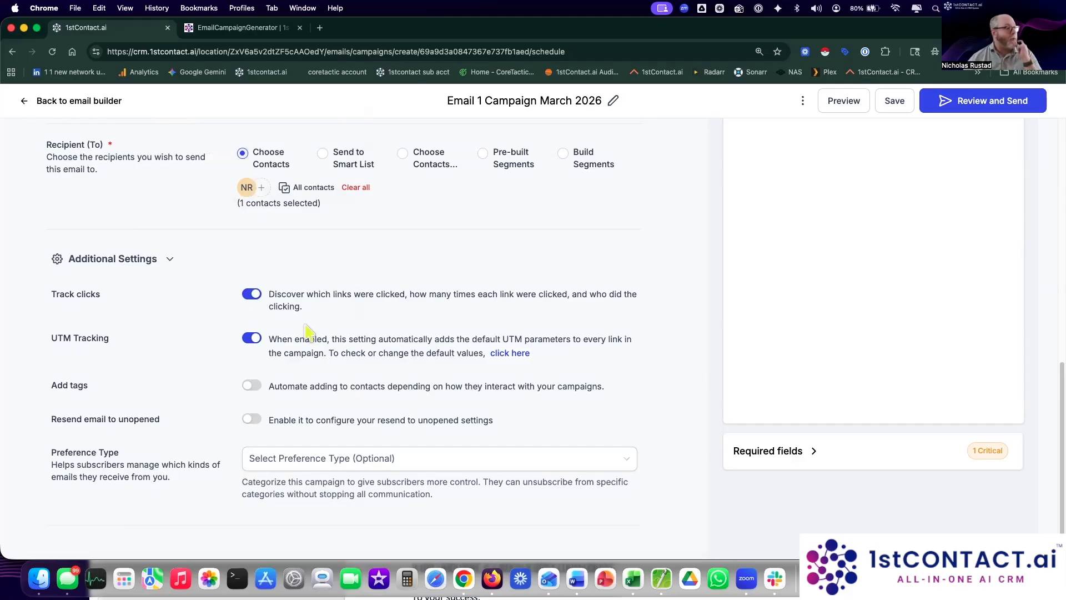
Step: Highlight the Track clicks and UTM Tracking settings, both turned on
{"action": "left_click_drag", "start_coordinate": [50, 294], "coordinate": [114, 302]}
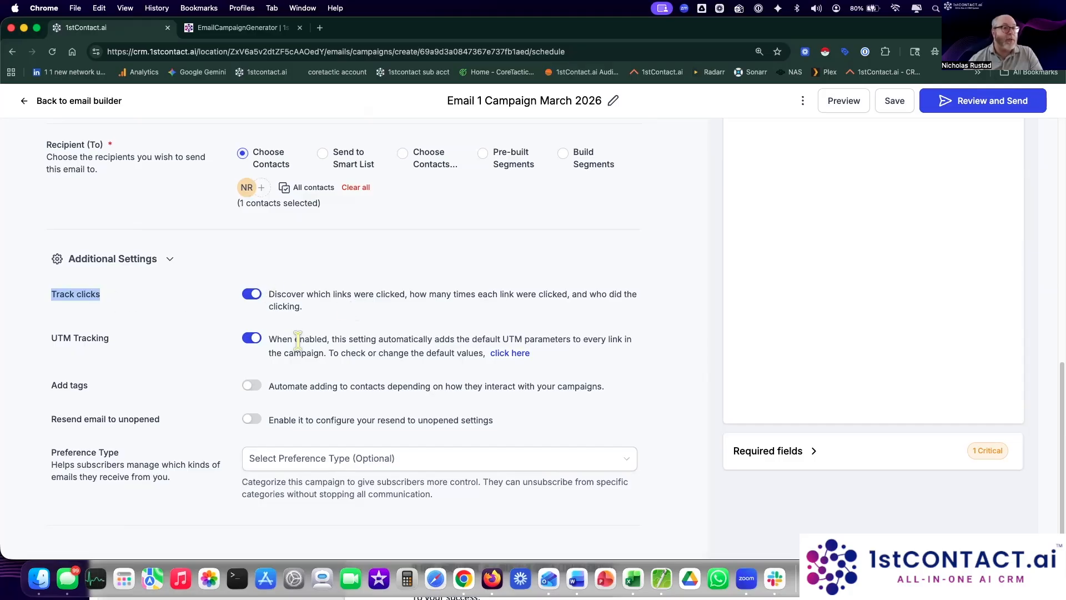
{"action": "mouse_move", "coordinate": [51, 338]}
{"action": "left_mouse_down"}
{"action": "mouse_move", "coordinate": [115, 343]}
{"action": "mouse_move", "coordinate": [42, 345]}
{"action": "left_mouse_up"}
{"action": "left_click", "coordinate": [52, 342]}
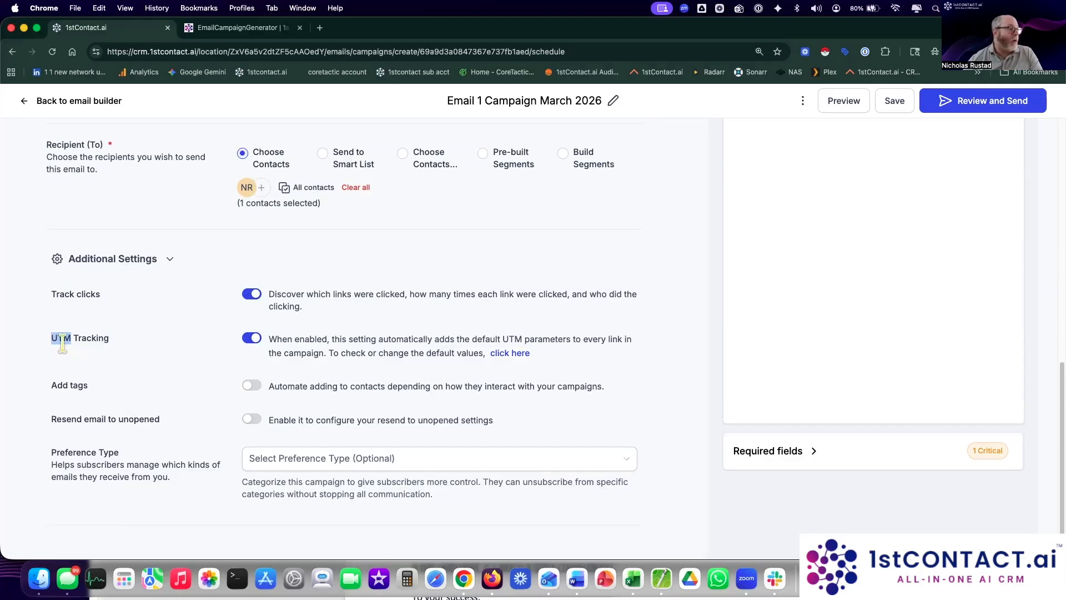
{"action": "left_click", "coordinate": [319, 28]}
Step: Search Google for 'weather' and highlight the query in the results page address
{"action": "left_click", "coordinate": [415, 210]}
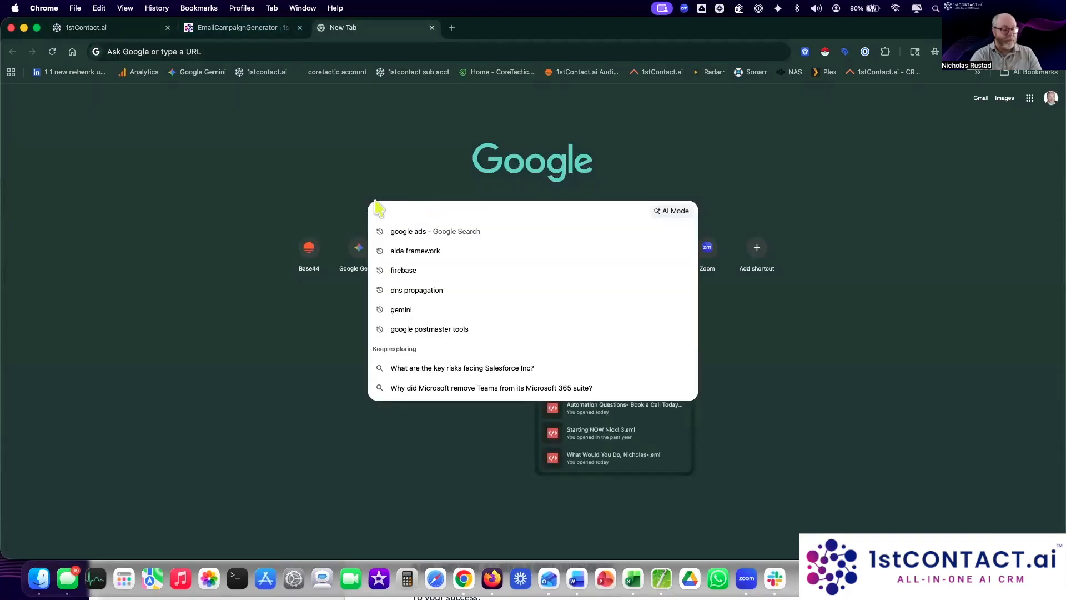
{"action": "type", "text": "weather"}
{"action": "key", "text": "Return"}
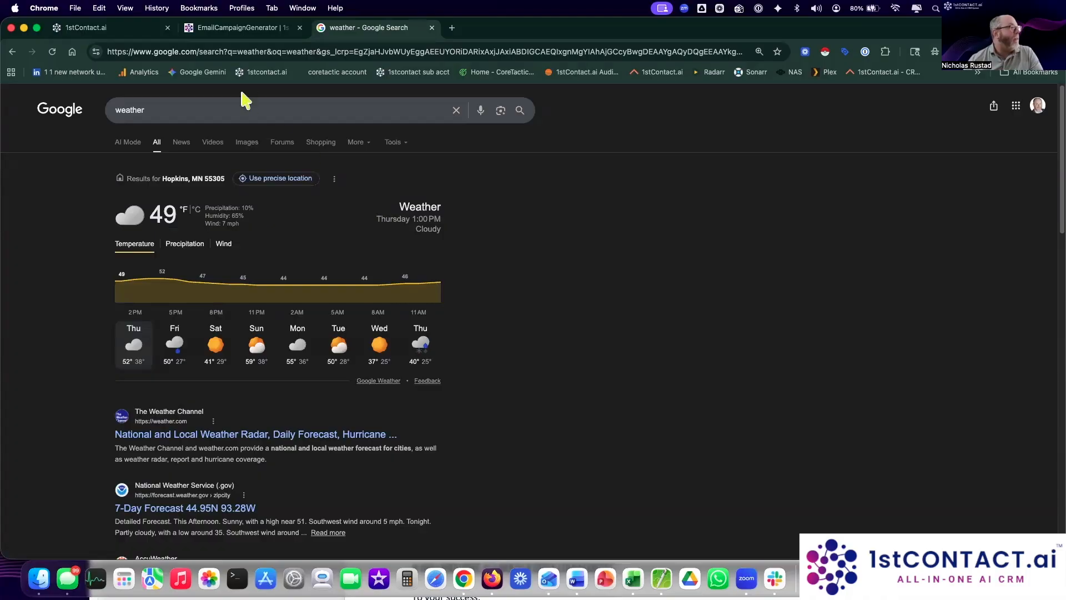
{"action": "left_click", "coordinate": [227, 51]}
{"action": "left_click", "coordinate": [227, 51]}
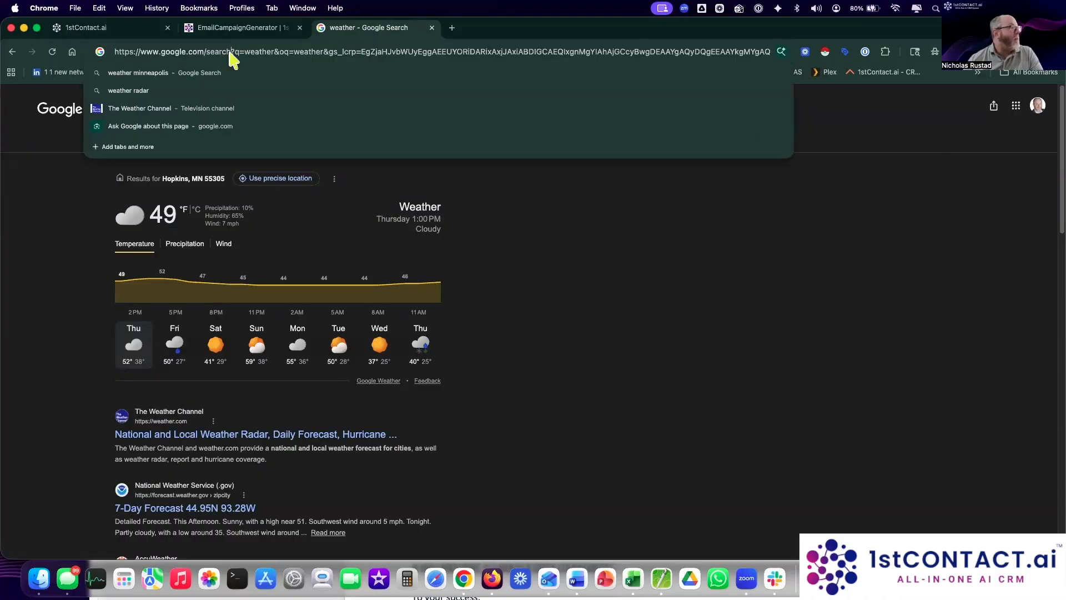
{"action": "left_click_drag", "start_coordinate": [231, 51], "coordinate": [319, 55]}
{"action": "left_click", "coordinate": [546, 311]}
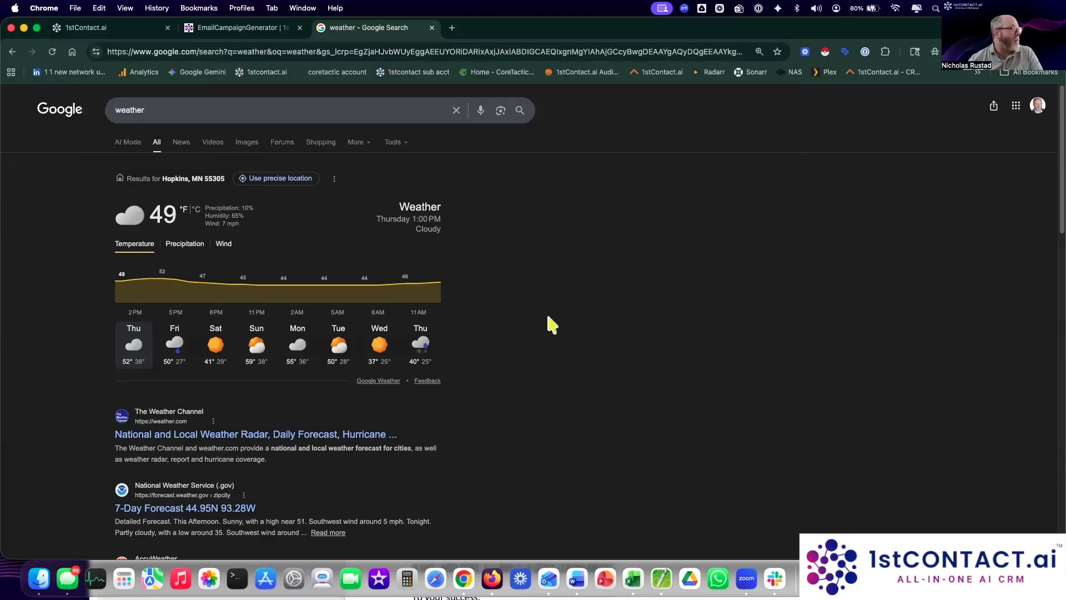
Step: Open the National Weather Service 7-Day Forecast result and select its page address
{"action": "scroll", "coordinate": [478, 399], "scroll_direction": "down", "scroll_amount": 3}
{"action": "left_click", "coordinate": [245, 444]}
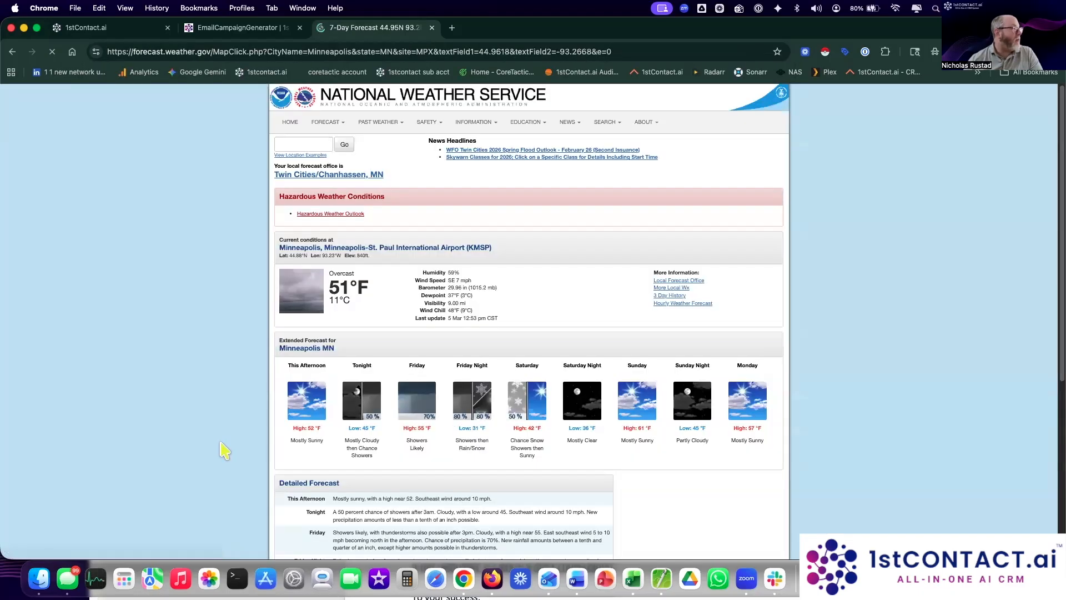
{"action": "left_click", "coordinate": [271, 51]}
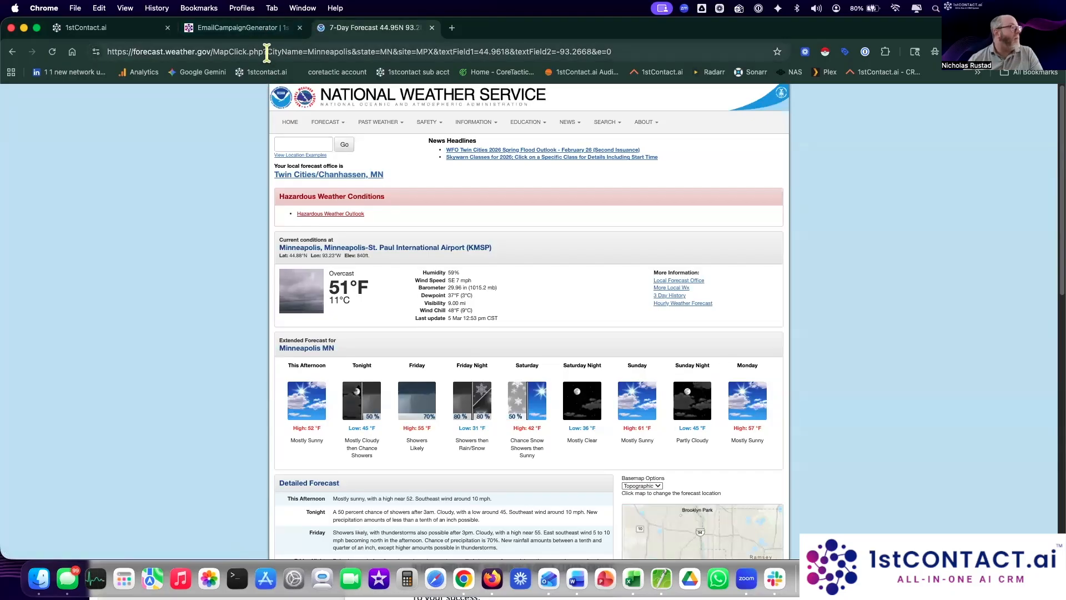
{"action": "left_click", "coordinate": [276, 51]}
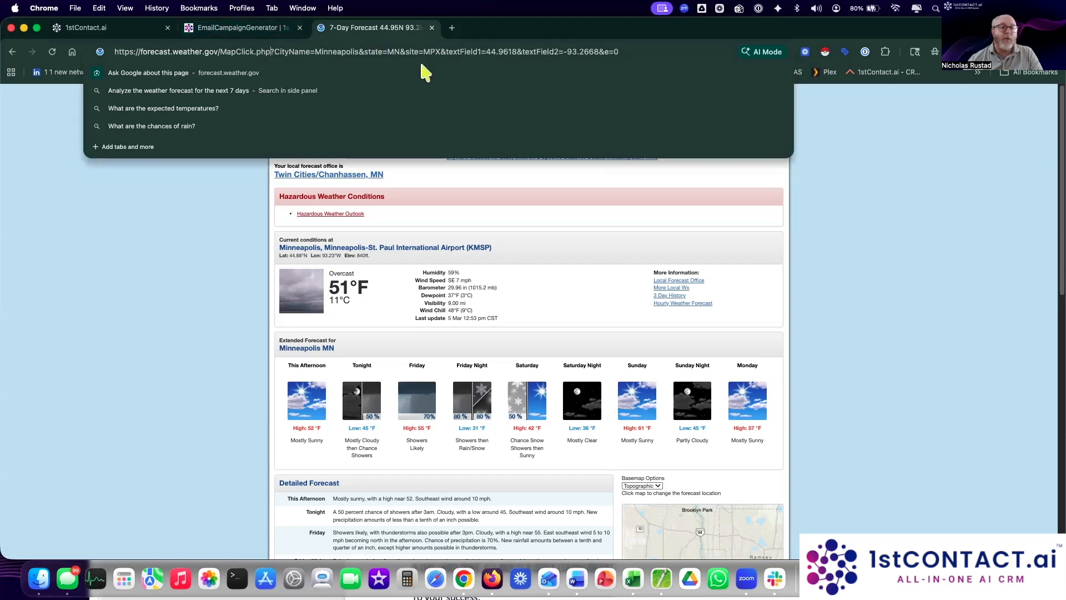
Step: Back on the campaign sending page, switch on Add tags under Additional Settings to auto-tag contacts
{"action": "left_click", "coordinate": [97, 31]}
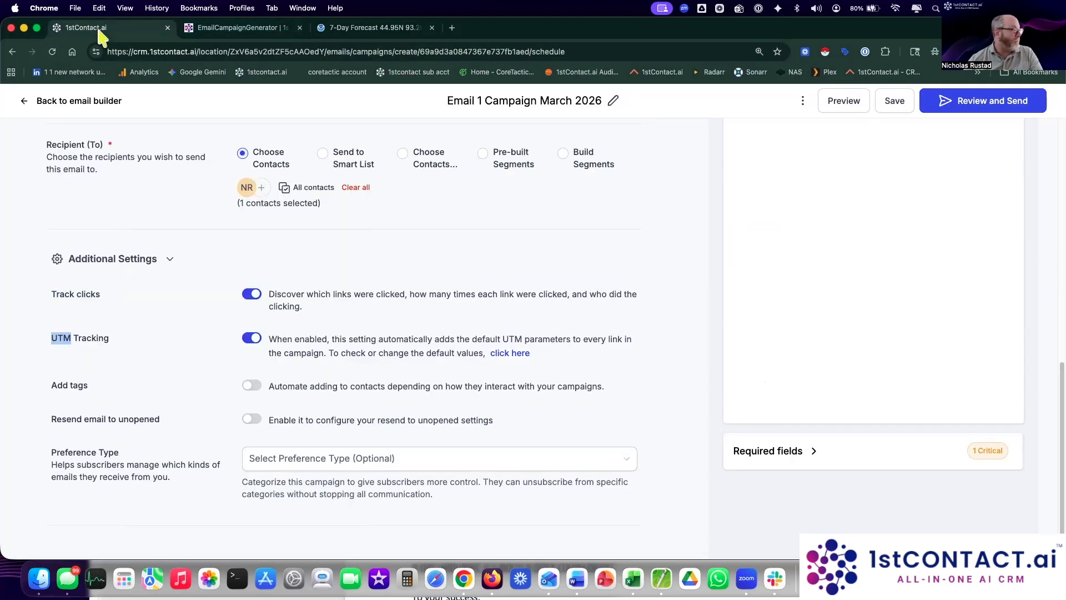
{"action": "left_click", "coordinate": [381, 358]}
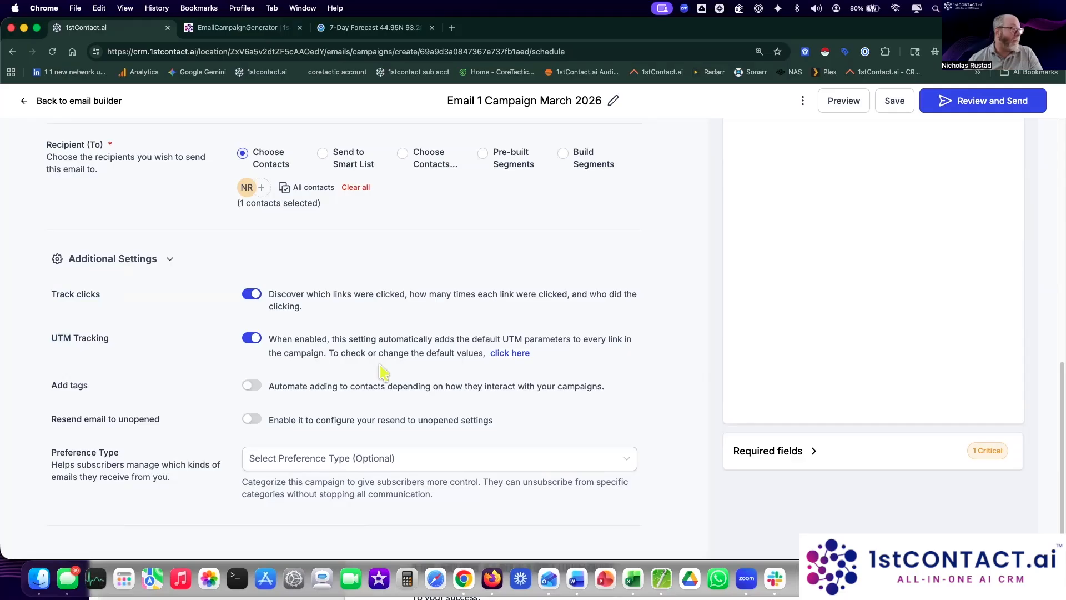
{"action": "left_click", "coordinate": [251, 386]}
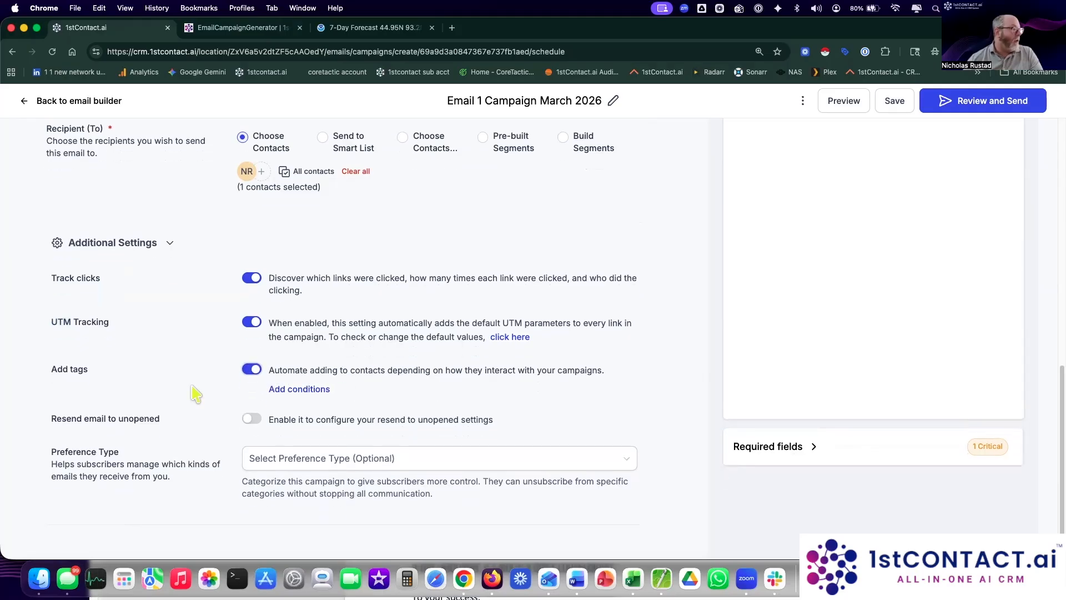
{"action": "left_click_drag", "start_coordinate": [52, 369], "coordinate": [100, 376]}
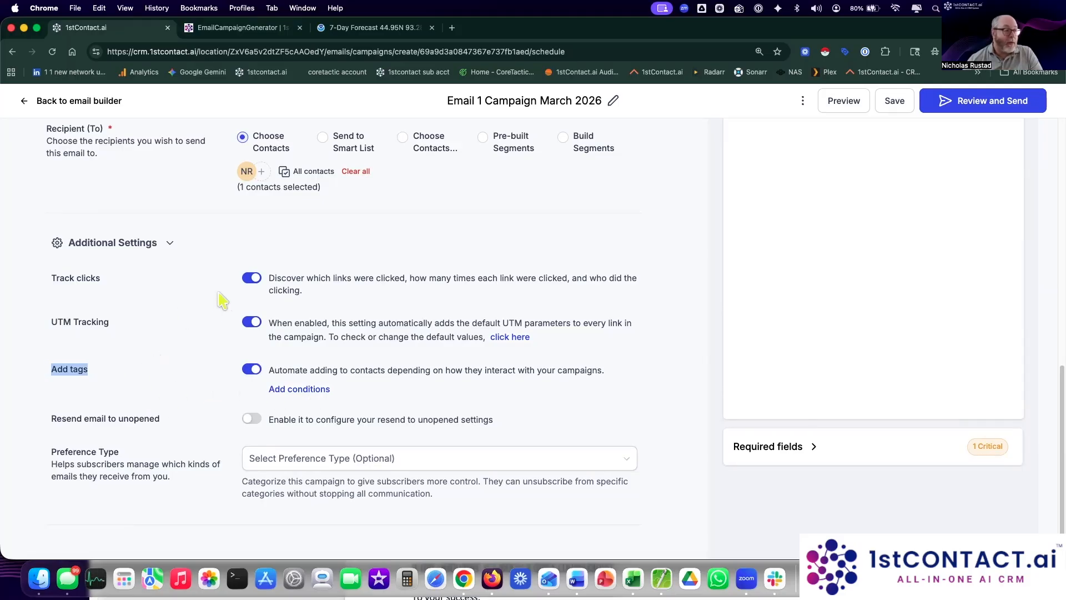
{"action": "left_click", "coordinate": [530, 456]}
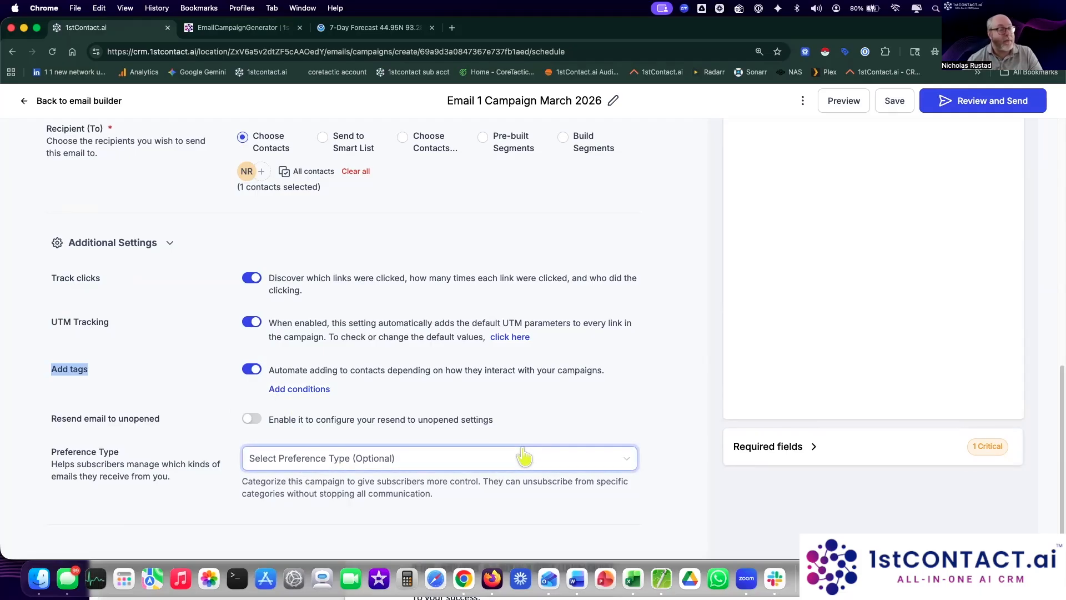
Step: Add a Basic campaign interaction condition tagging campaign openers with new tag 'opened march 5 2026 email'
{"action": "left_click", "coordinate": [304, 391]}
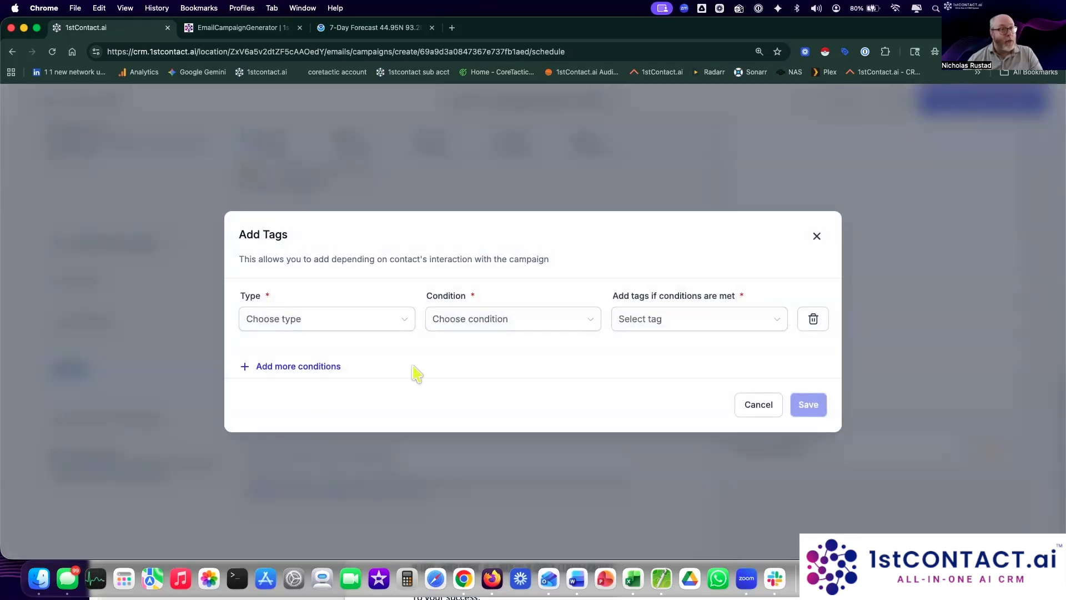
{"action": "left_click", "coordinate": [340, 338]}
{"action": "left_click", "coordinate": [278, 349]}
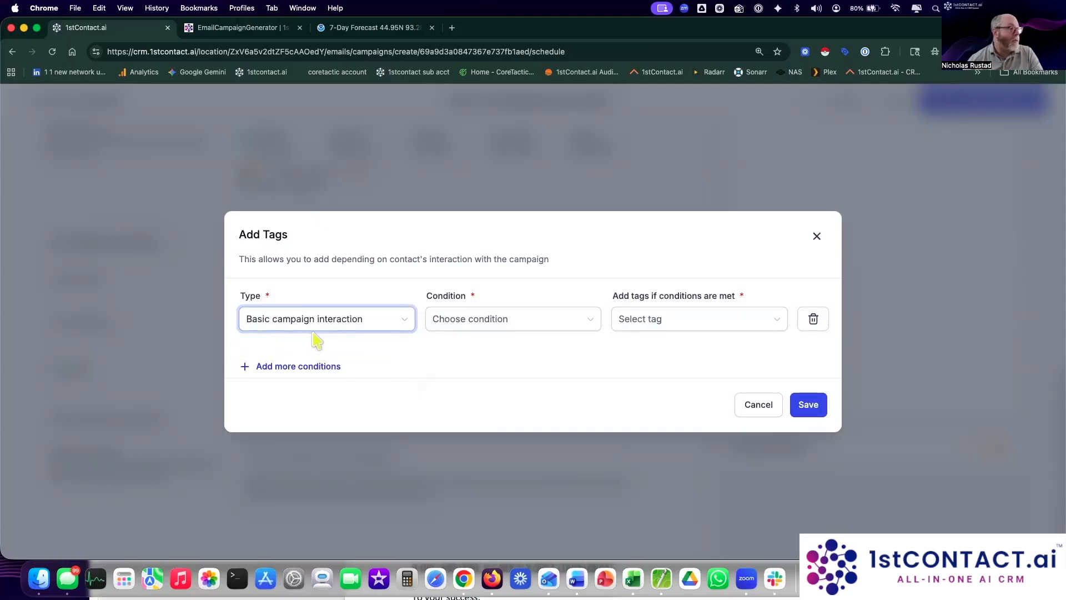
{"action": "left_click", "coordinate": [483, 321]}
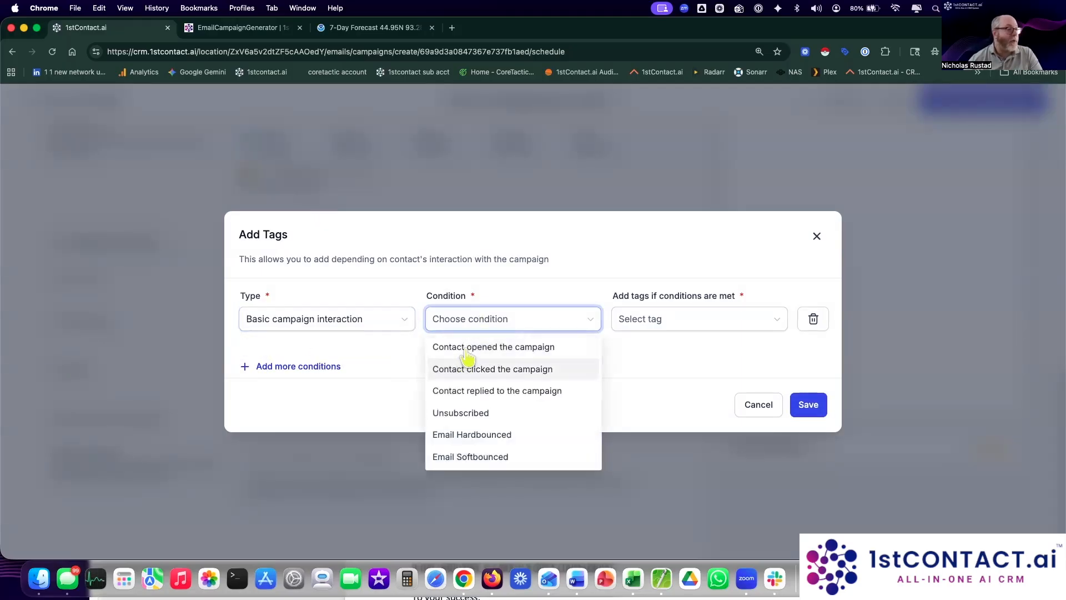
{"action": "left_click", "coordinate": [468, 347]}
{"action": "left_click", "coordinate": [655, 319]}
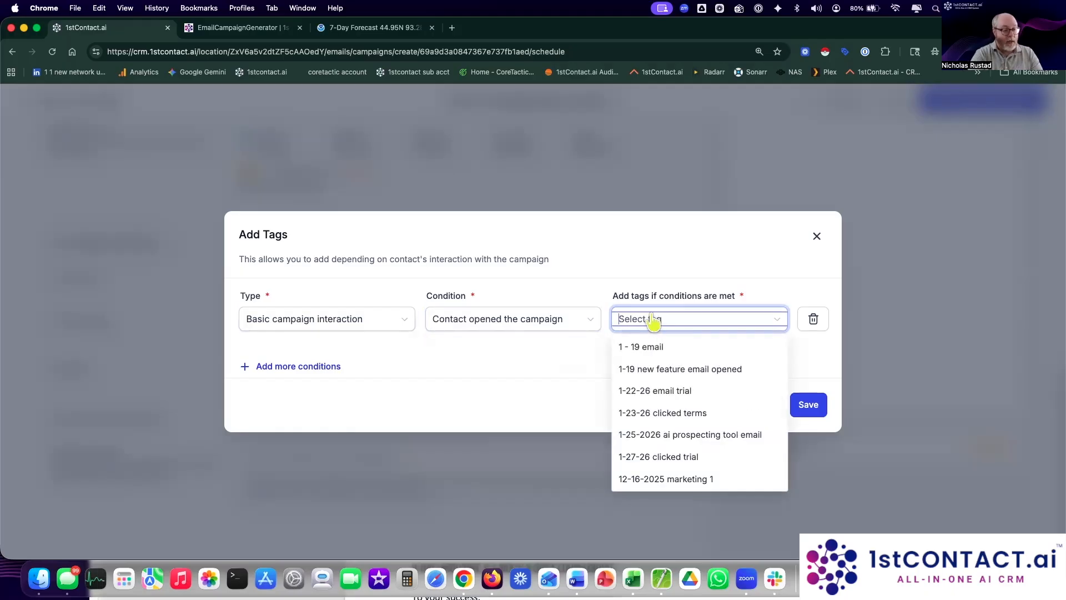
{"action": "type", "text": "opened march 5 2026 email"}
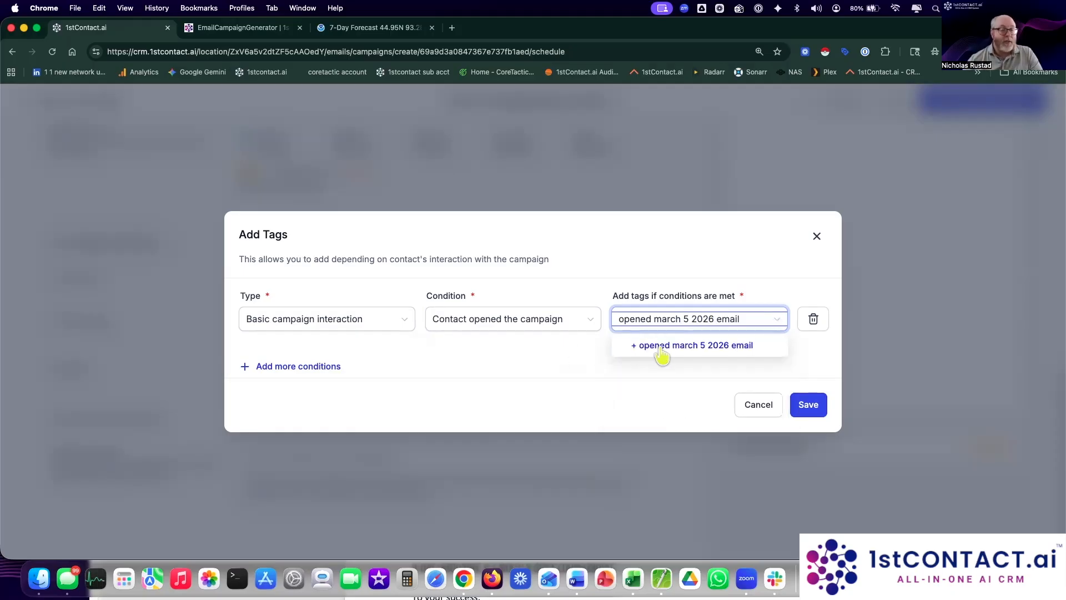
{"action": "left_click", "coordinate": [662, 350]}
{"action": "left_click", "coordinate": [810, 405]}
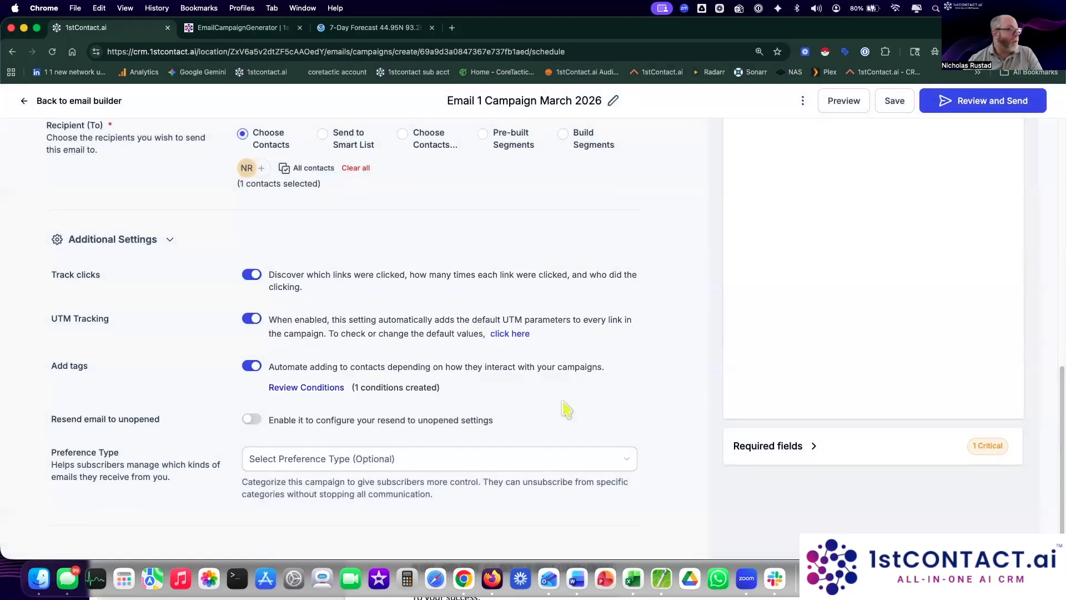
Step: Turn on Resend email to unopened and copy the original campaign subject line
{"action": "left_click", "coordinate": [252, 419]}
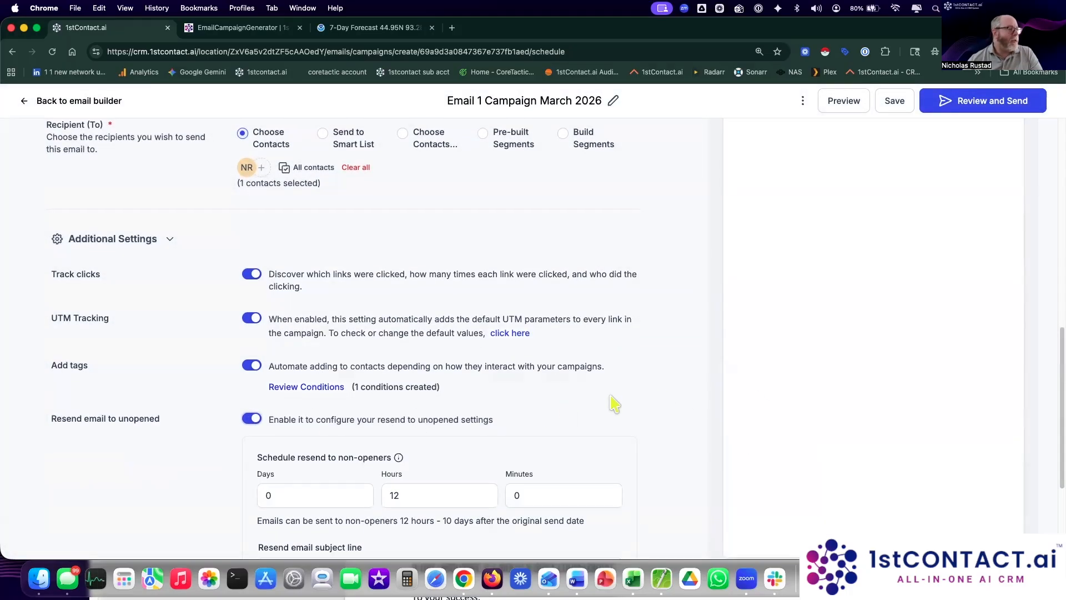
{"action": "scroll", "coordinate": [557, 383], "scroll_direction": "down", "scroll_amount": 4}
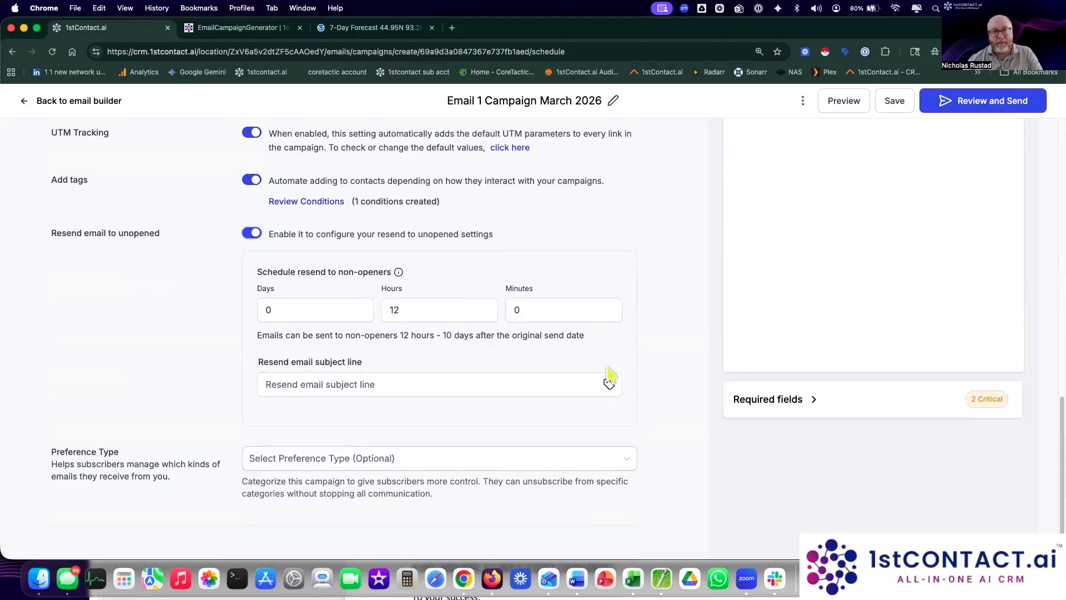
{"action": "scroll", "coordinate": [610, 376], "scroll_direction": "up", "scroll_amount": 6}
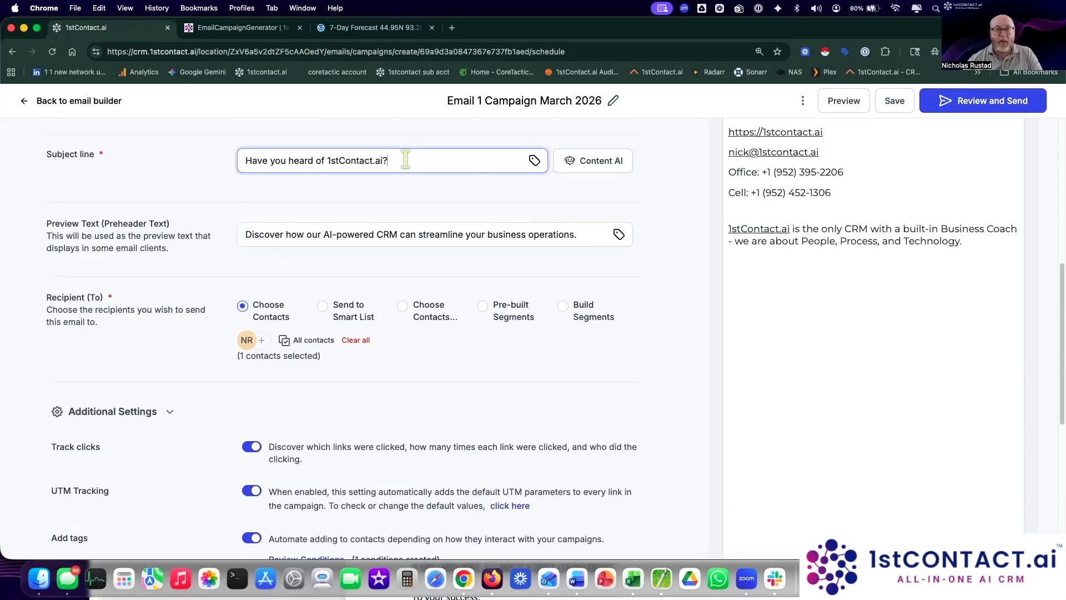
{"action": "left_click_drag", "start_coordinate": [406, 160], "coordinate": [208, 151]}
{"action": "key", "text": "super+c"}
{"action": "scroll", "coordinate": [678, 350], "scroll_direction": "down", "scroll_amount": 6}
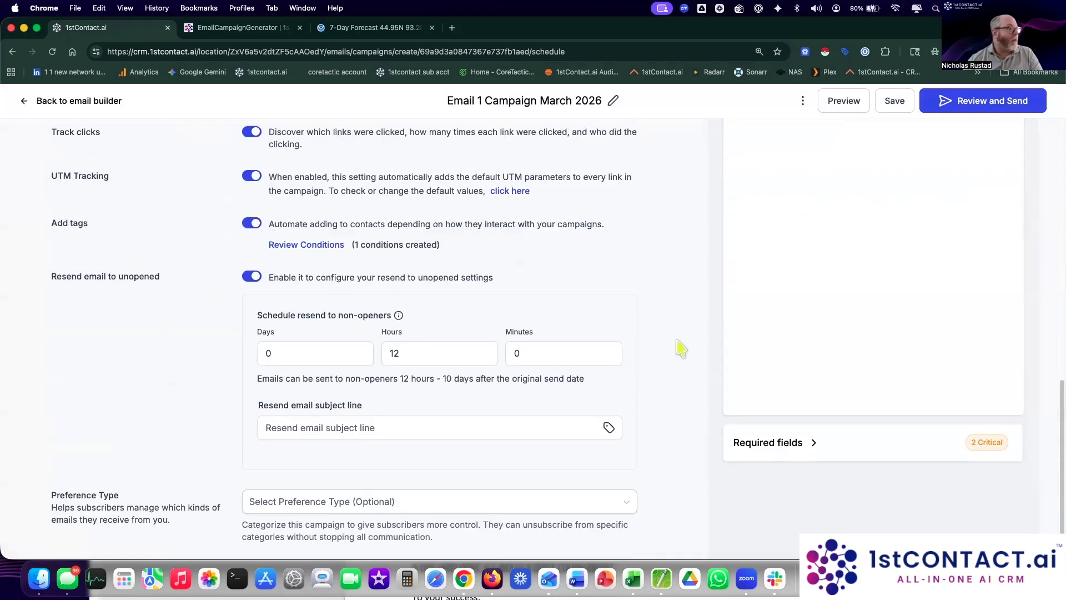
Step: Set the resend subject to '{{contact.first_name}}, have you heard of 1stContact.ai?'
{"action": "left_click", "coordinate": [440, 383]}
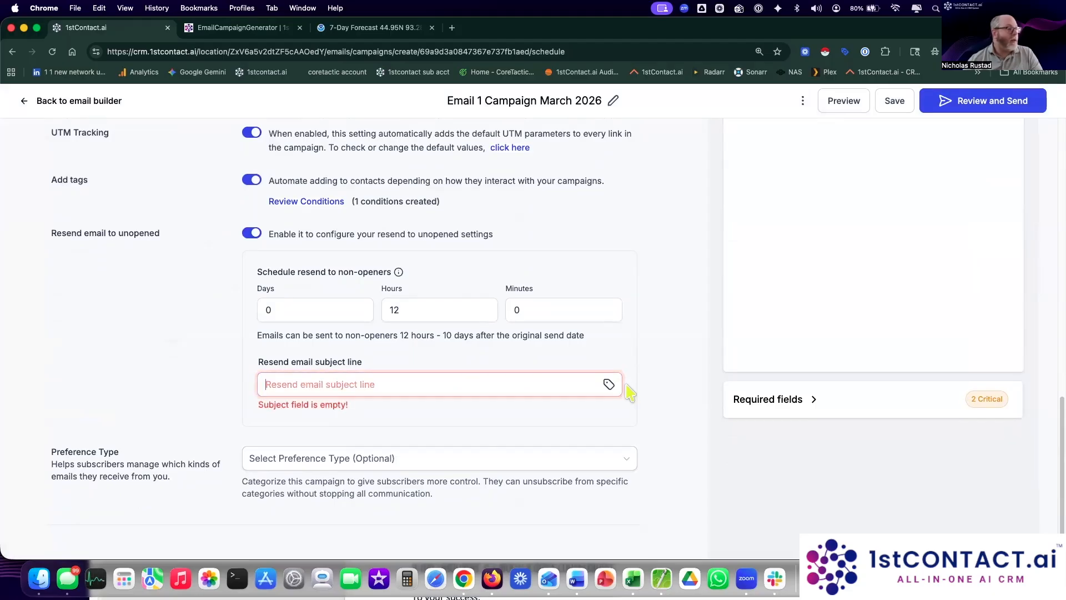
{"action": "left_click", "coordinate": [607, 385]}
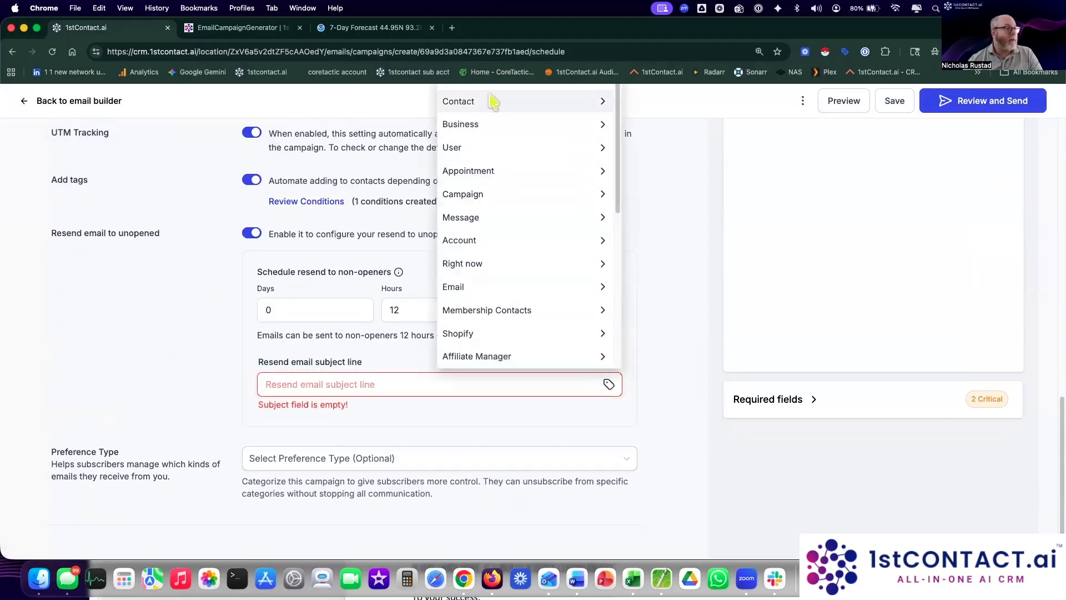
{"action": "left_click", "coordinate": [494, 103]}
{"action": "left_click", "coordinate": [497, 147]}
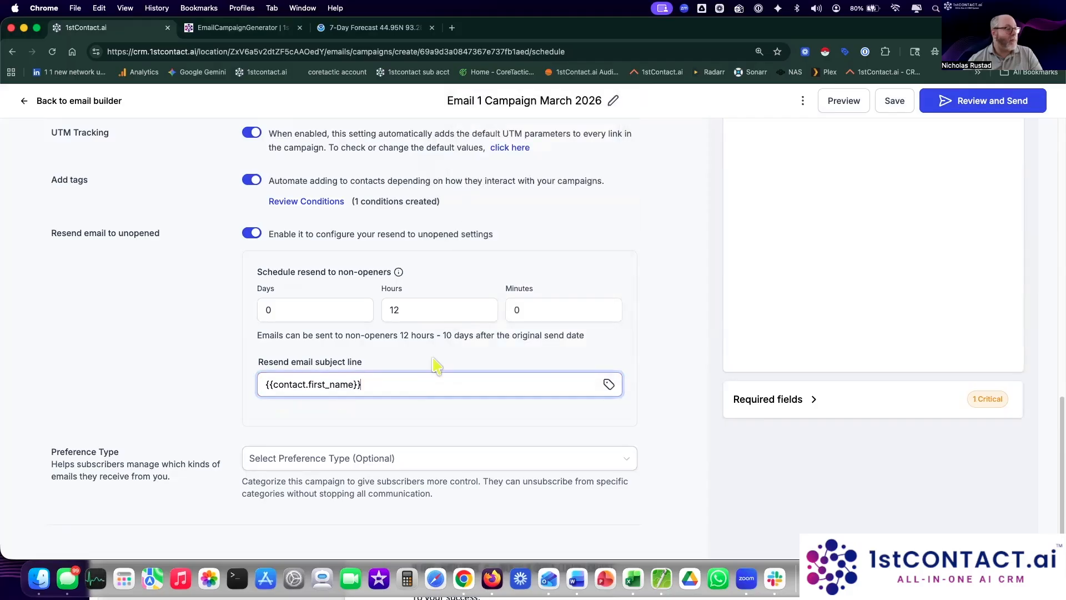
{"action": "type", "text": ","}
{"action": "key", "text": "super+v"}
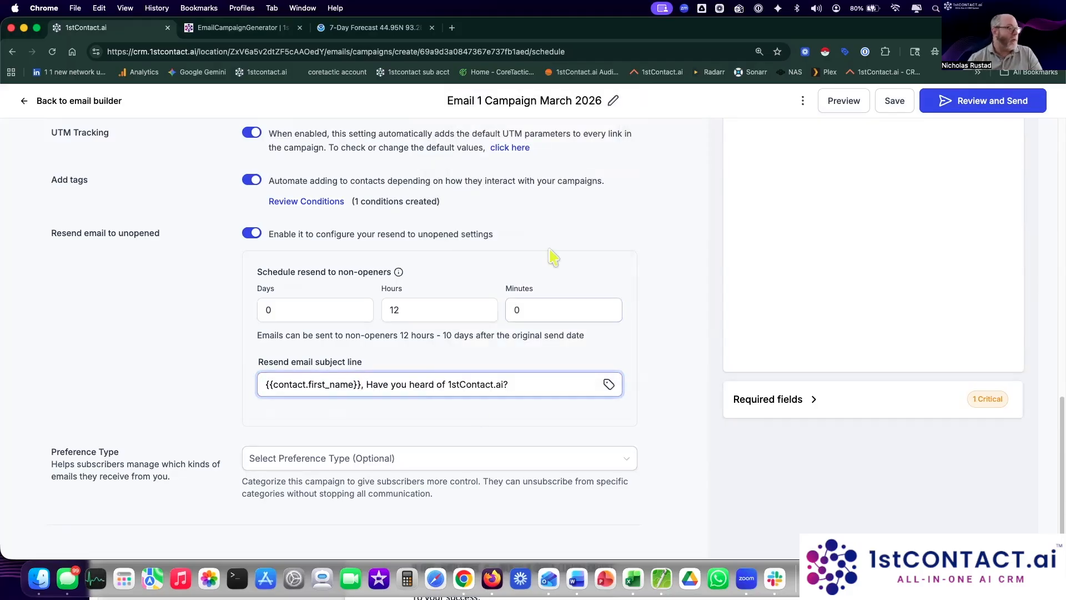
{"action": "left_click", "coordinate": [371, 384]}
{"action": "mouse_move", "coordinate": [398, 272]}
{"action": "key", "text": "BackSpace"}
{"action": "type", "text": "h"}
{"action": "left_click", "coordinate": [654, 442]}
Step: Confirm the resend-to-unopened delay is set to 12 hours
{"action": "left_click_drag", "start_coordinate": [50, 234], "coordinate": [177, 241]}
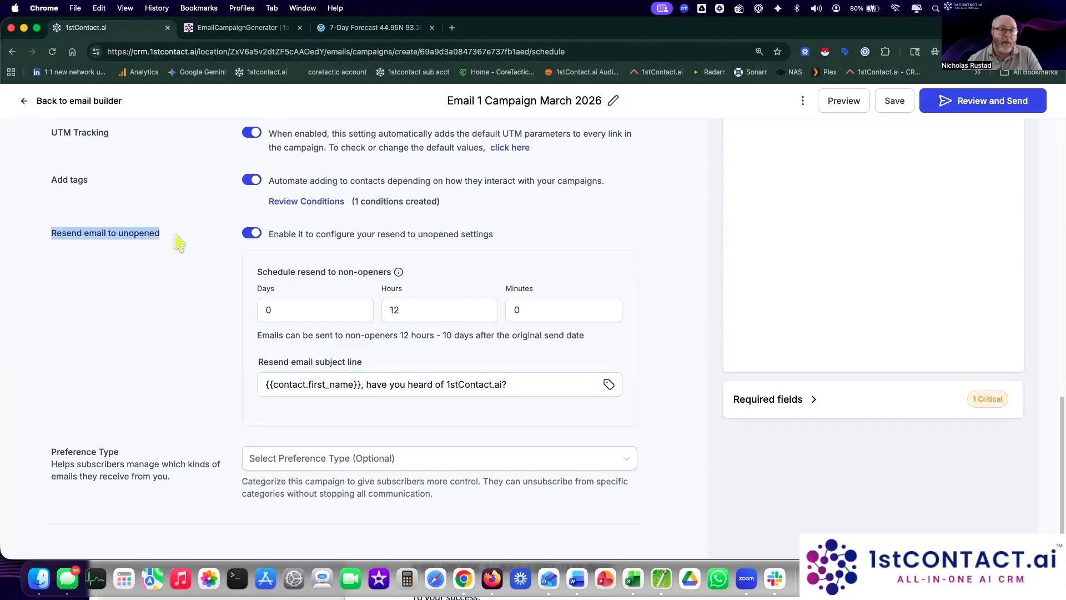
{"action": "double_click", "coordinate": [395, 309]}
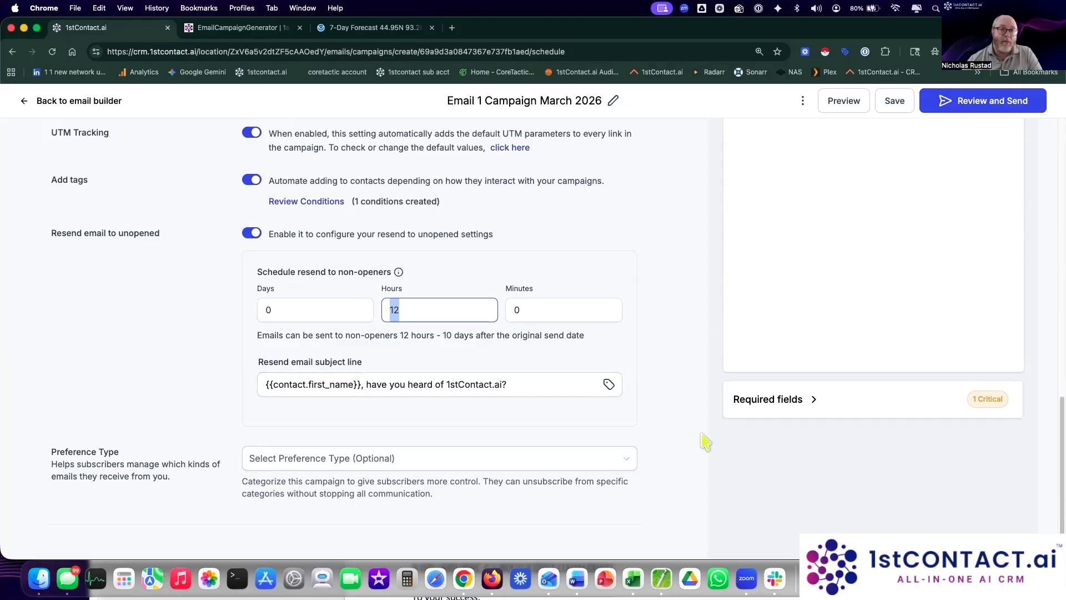
{"action": "left_click", "coordinate": [572, 465]}
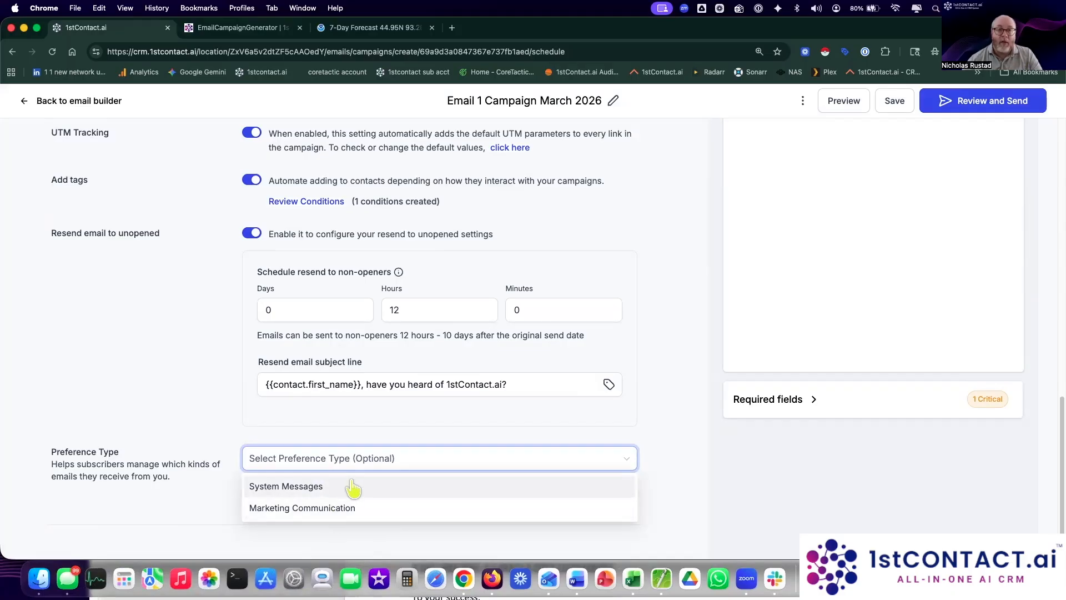
Step: Choose Marketing Communication as Preference Type and check Required fields, which flags Sender Domain
{"action": "left_click", "coordinate": [284, 509]}
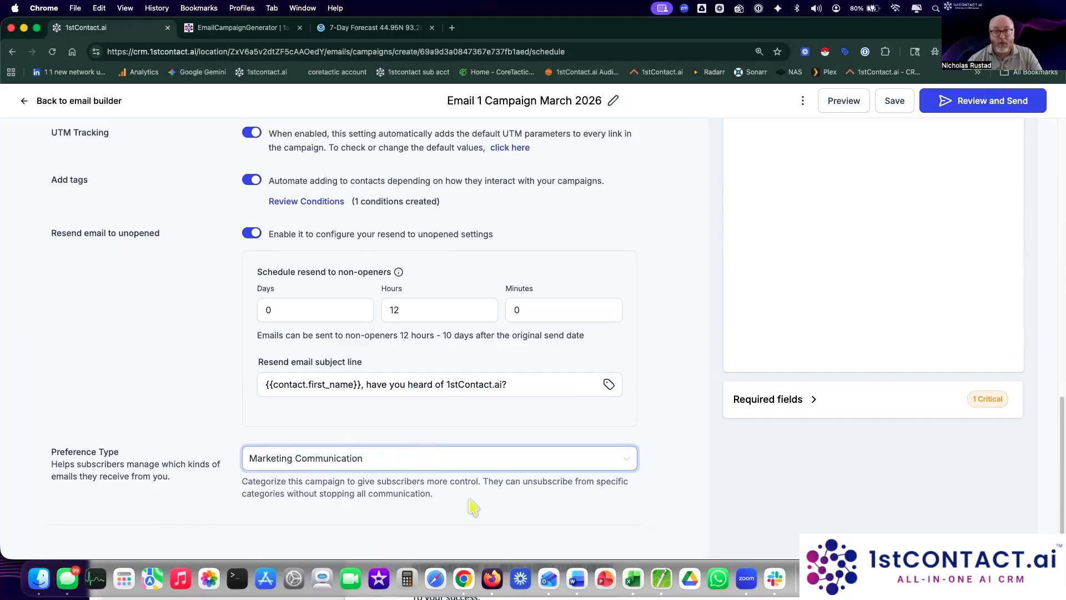
{"action": "scroll", "coordinate": [713, 492], "scroll_direction": "up", "scroll_amount": 15}
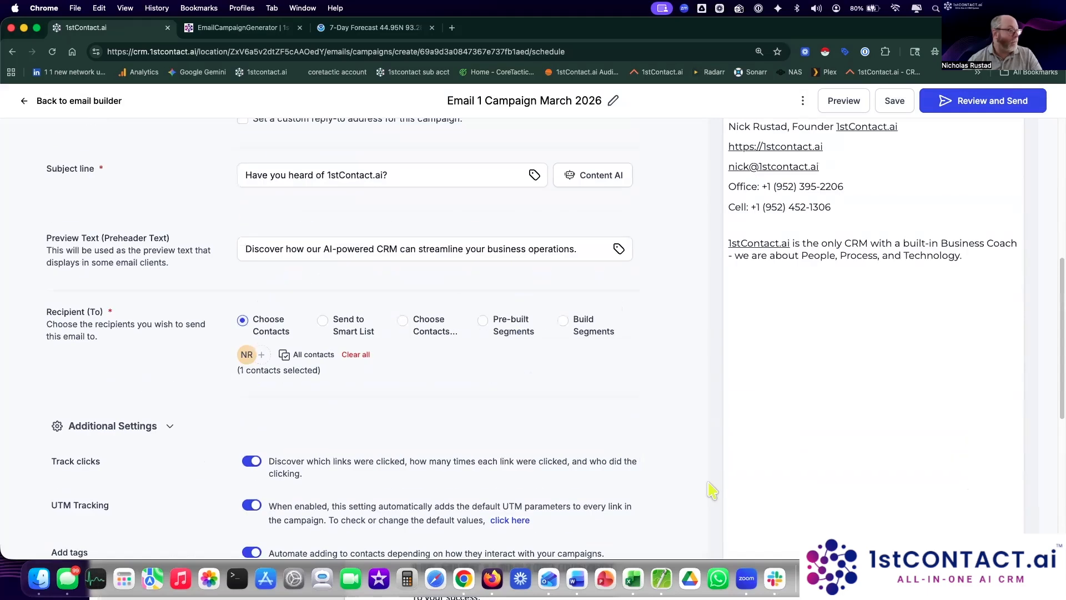
{"action": "scroll", "coordinate": [707, 487], "scroll_direction": "up", "scroll_amount": 3}
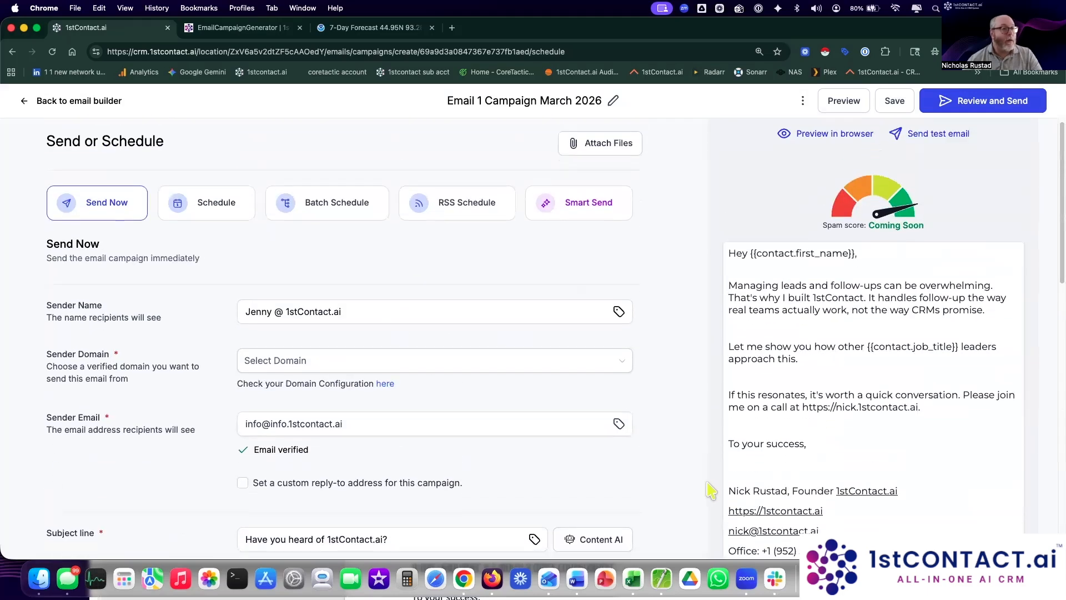
{"action": "scroll", "coordinate": [707, 488], "scroll_direction": "down", "scroll_amount": 15}
{"action": "left_click", "coordinate": [804, 409]}
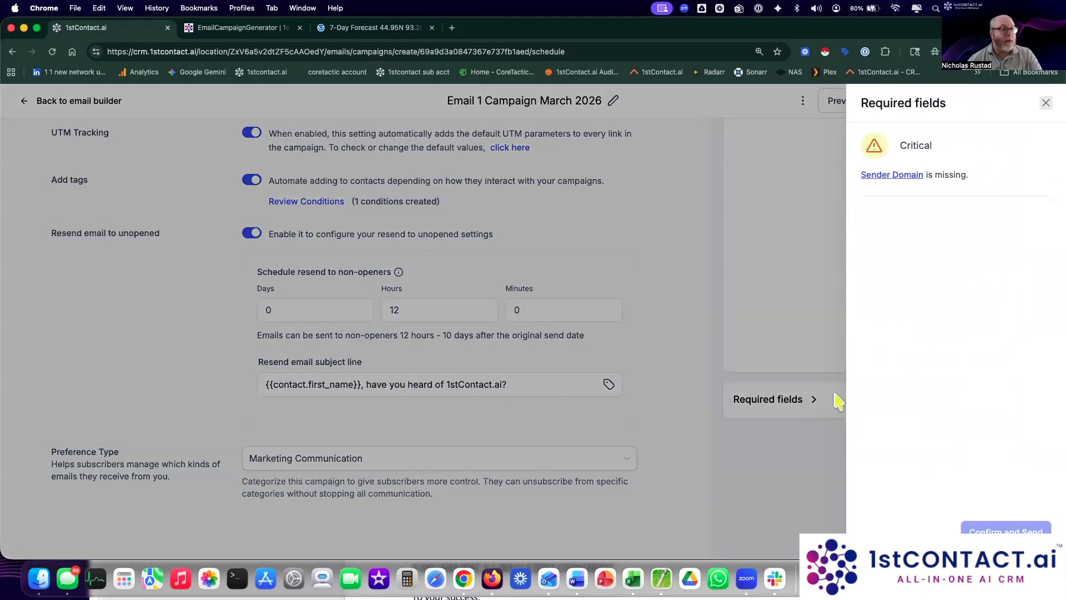
Step: Replace the sender name with the sender's full name and choose All Domain as sender domain
{"action": "left_click", "coordinate": [1046, 105]}
{"action": "scroll", "coordinate": [644, 219], "scroll_direction": "up", "scroll_amount": 15}
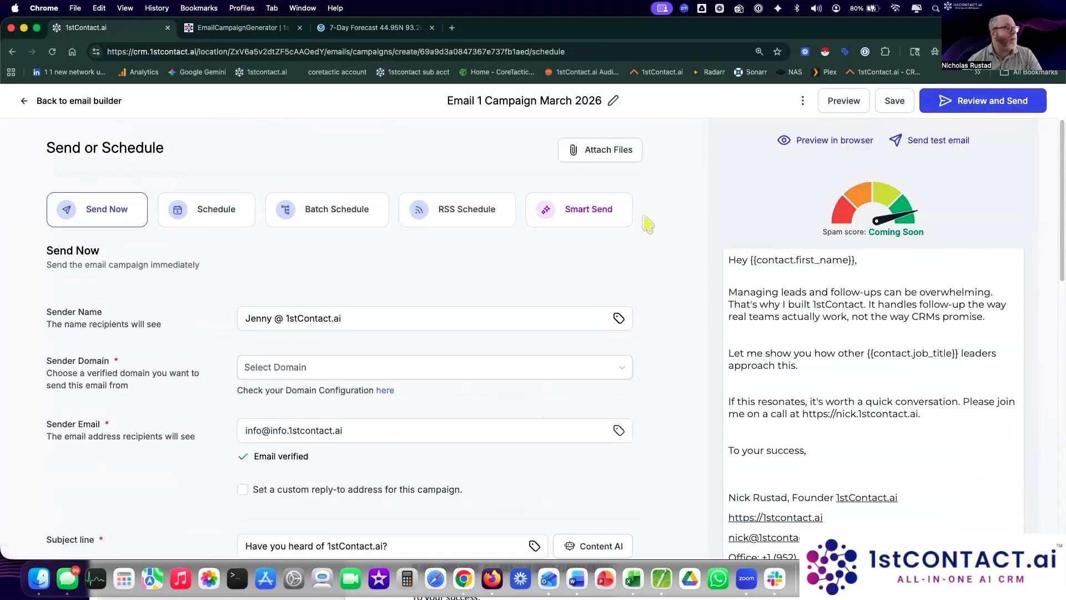
{"action": "scroll", "coordinate": [682, 229], "scroll_direction": "down", "scroll_amount": 3}
{"action": "left_click", "coordinate": [352, 240]}
{"action": "triple_click", "coordinate": [321, 240]}
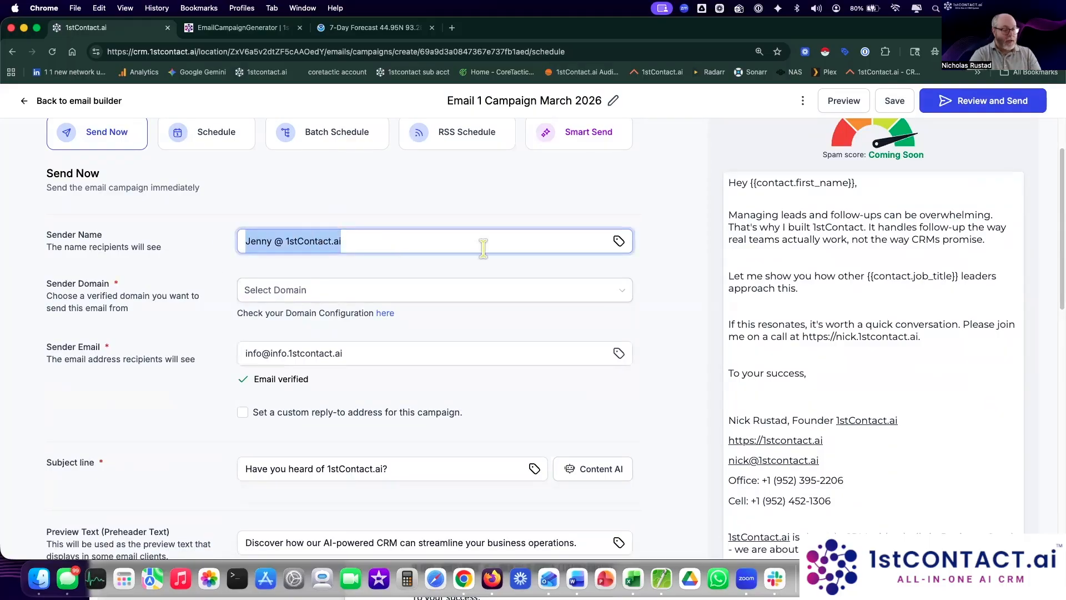
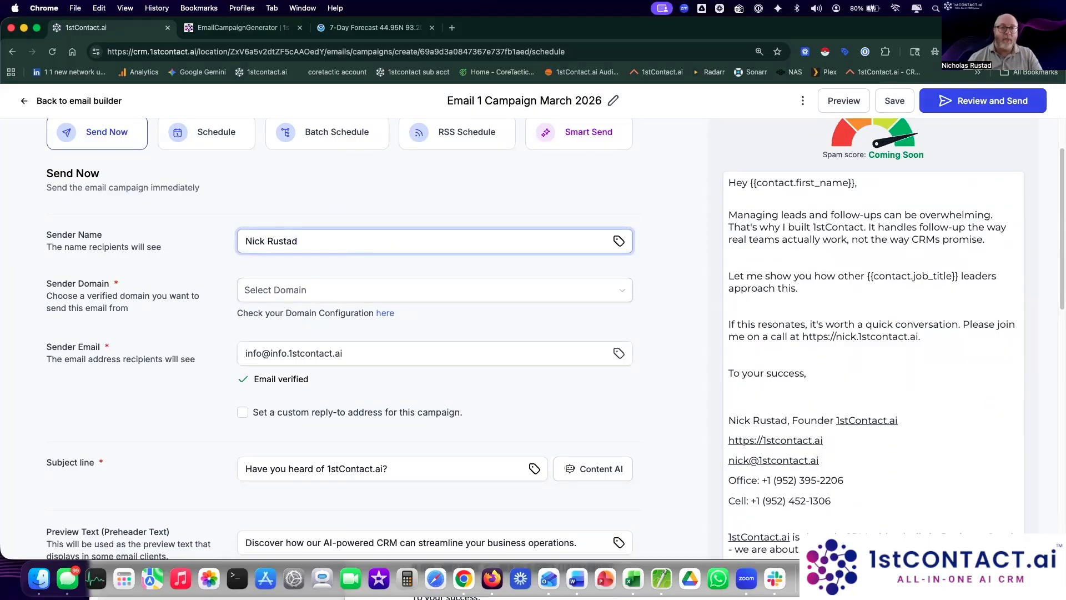
{"action": "left_click", "coordinate": [379, 290]}
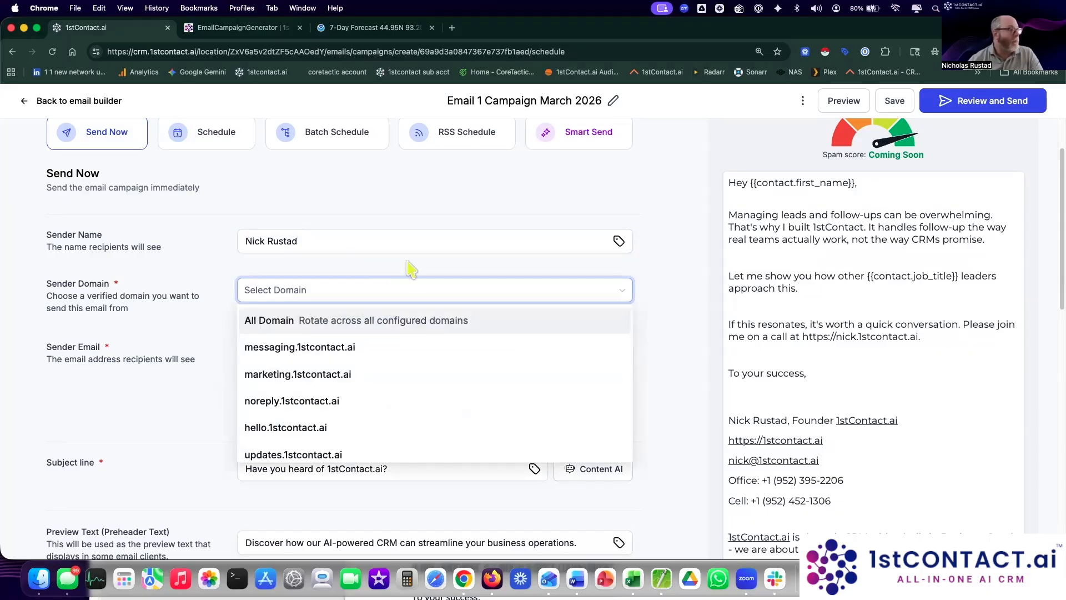
{"action": "left_click", "coordinate": [389, 321]}
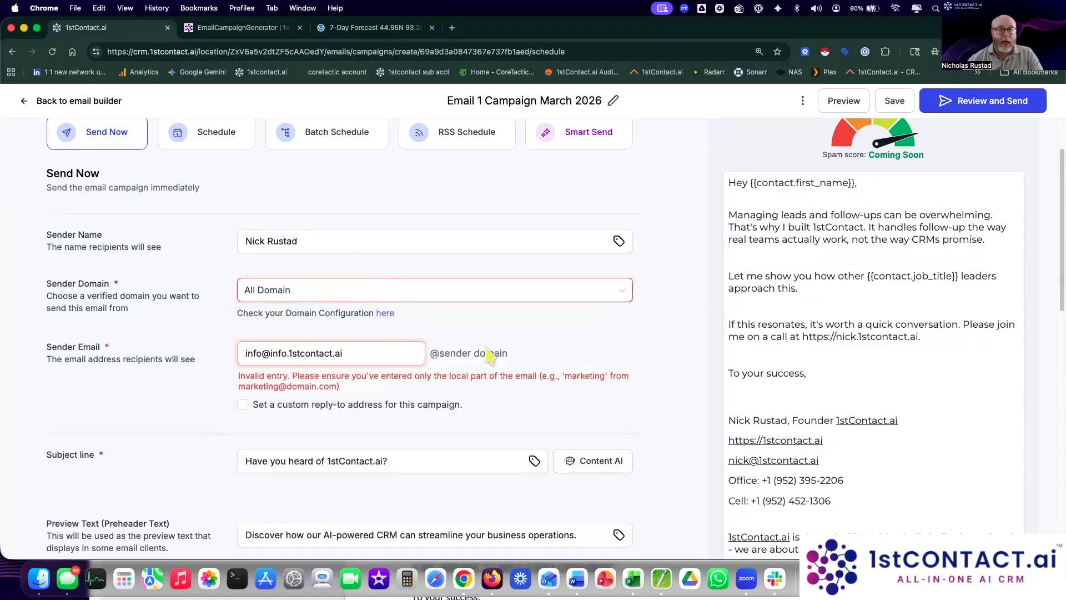
Step: Change the sender email's local part from info to email
{"action": "scroll", "coordinate": [472, 347], "scroll_direction": "down", "scroll_amount": 3}
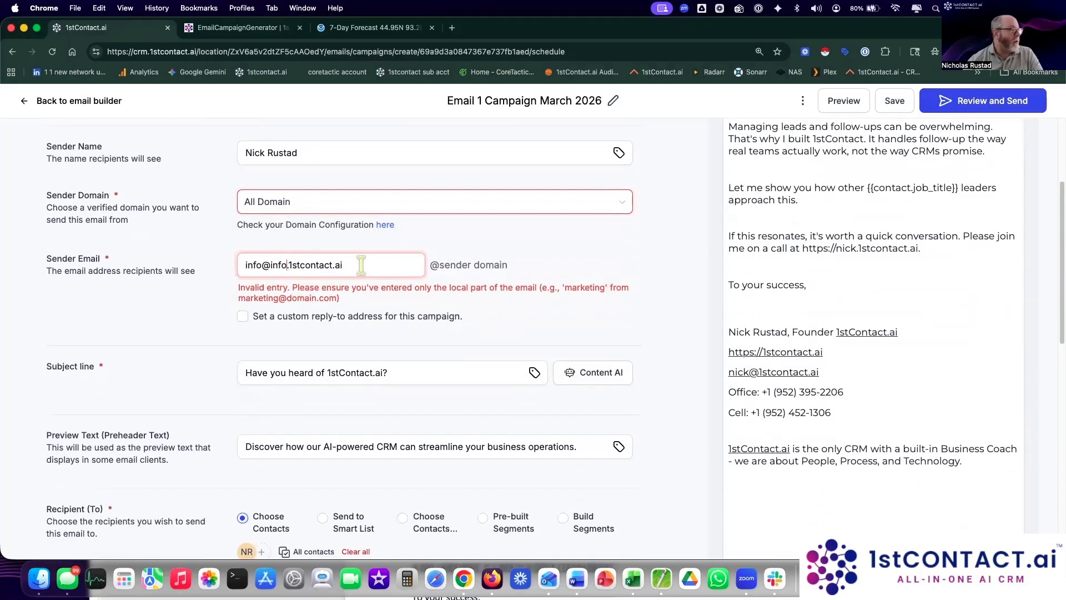
{"action": "left_click_drag", "start_coordinate": [361, 265], "coordinate": [274, 266]}
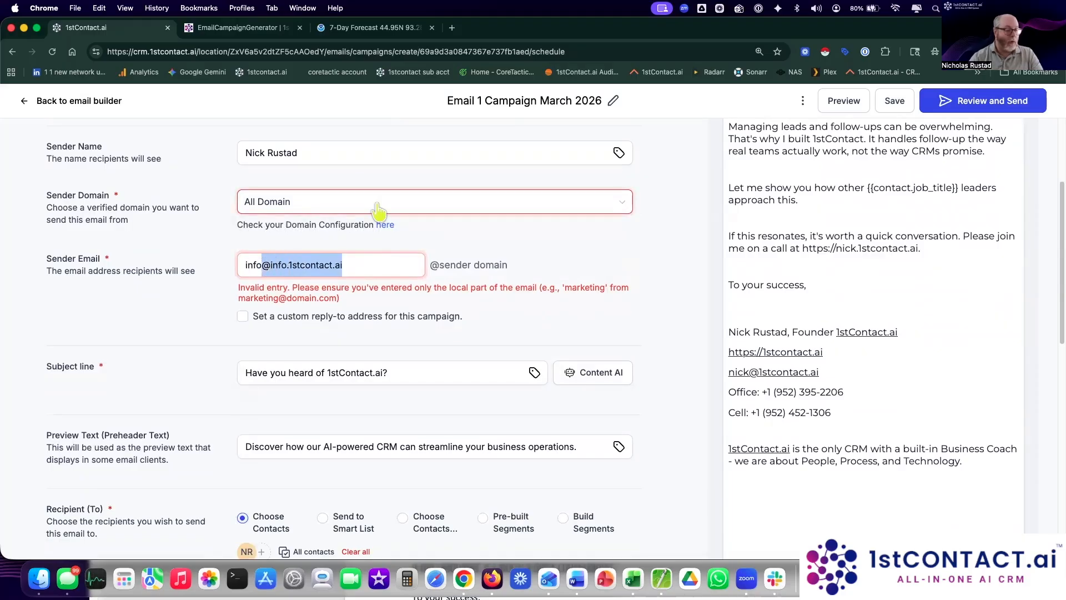
{"action": "key", "text": "BackSpace"}
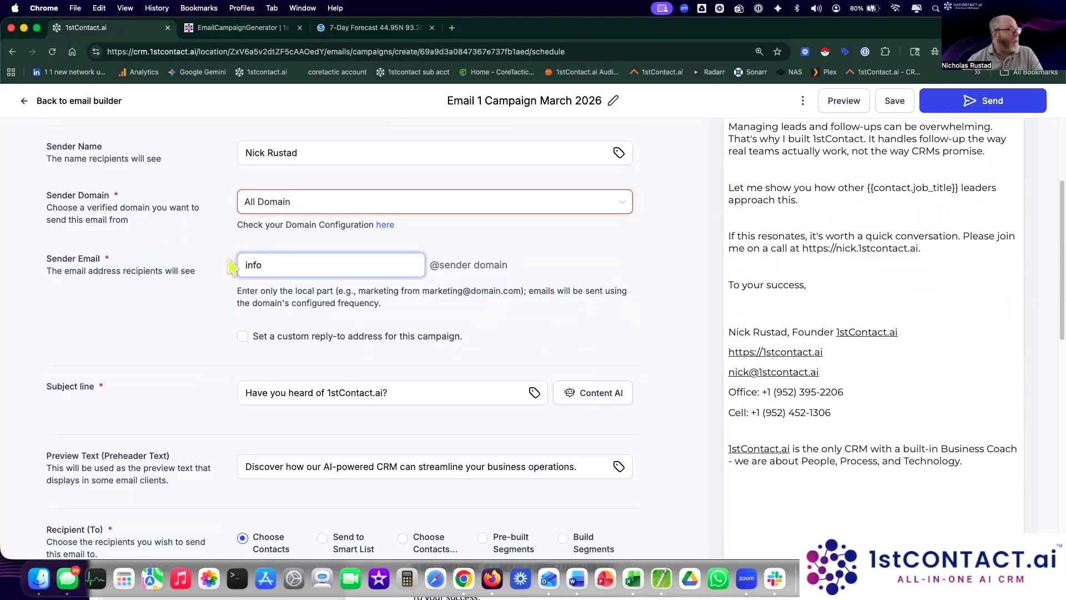
{"action": "left_click_drag", "start_coordinate": [266, 265], "coordinate": [237, 261]}
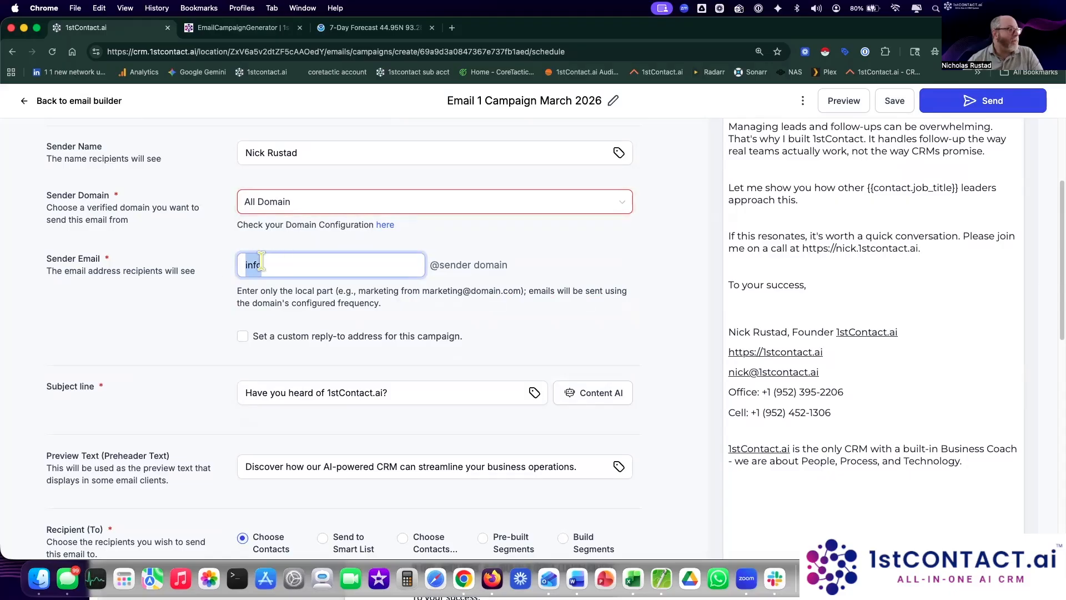
{"action": "left_click", "coordinate": [252, 263]}
{"action": "double_click", "coordinate": [252, 264]}
{"action": "type", "text": "email"}
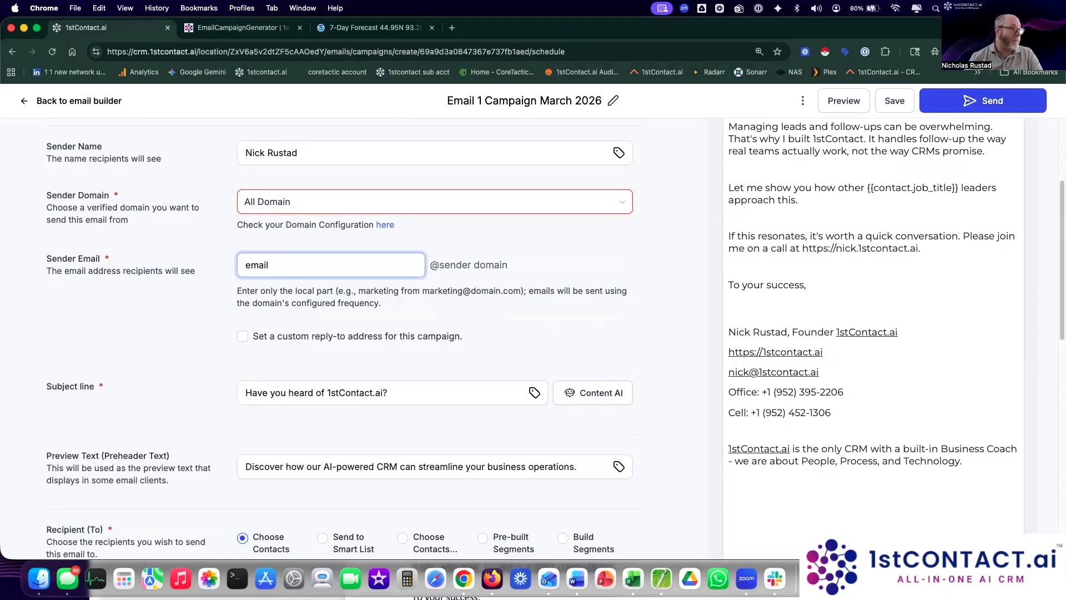
{"action": "left_click", "coordinate": [534, 271]}
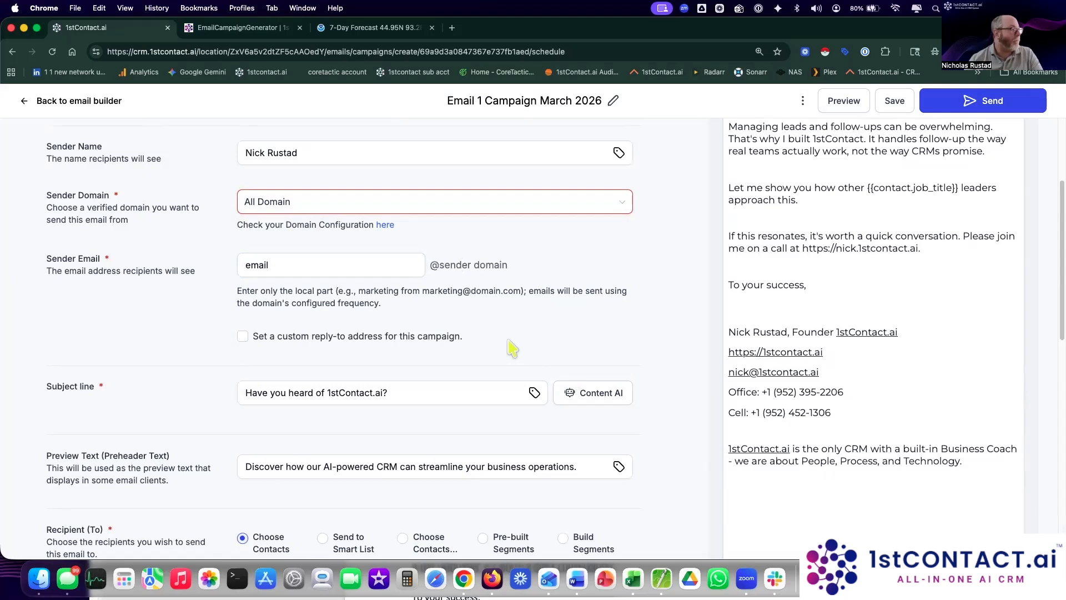
Step: Reconfirm All Domain as sender domain and leave the custom reply-to address off
{"action": "scroll", "coordinate": [509, 340], "scroll_direction": "down", "scroll_amount": 1}
{"action": "left_click", "coordinate": [341, 200]}
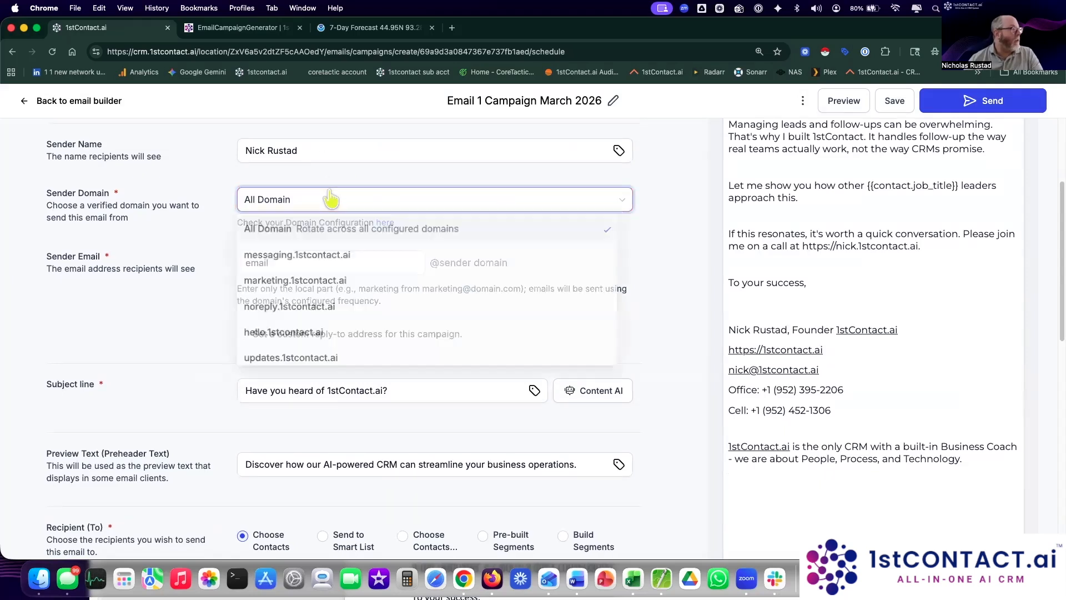
{"action": "left_click", "coordinate": [286, 230]}
{"action": "left_click", "coordinate": [594, 283]}
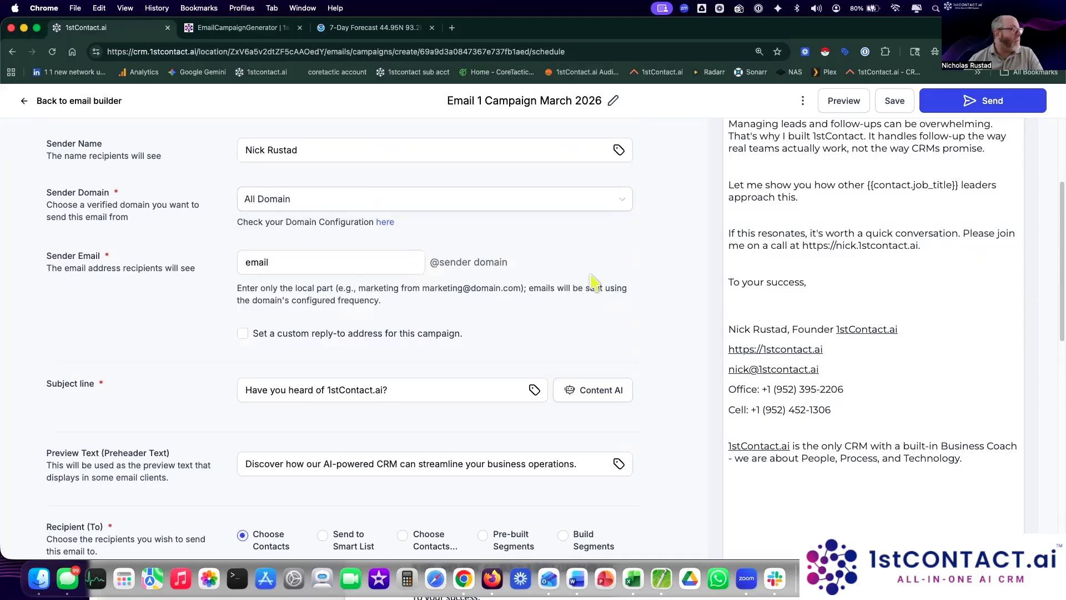
{"action": "scroll", "coordinate": [594, 283], "scroll_direction": "down", "scroll_amount": 3}
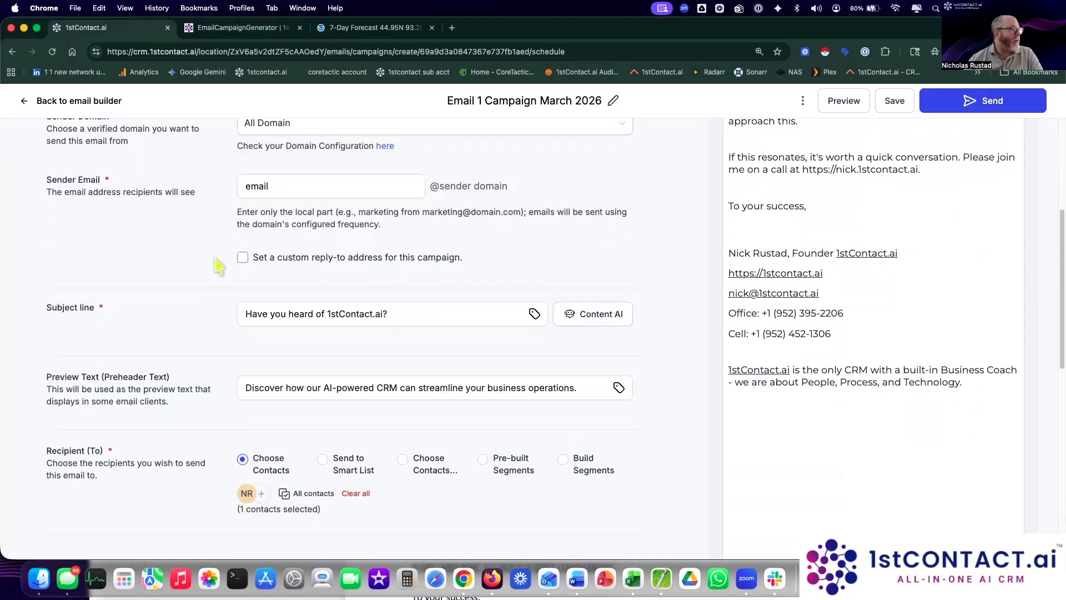
{"action": "left_click", "coordinate": [243, 258]}
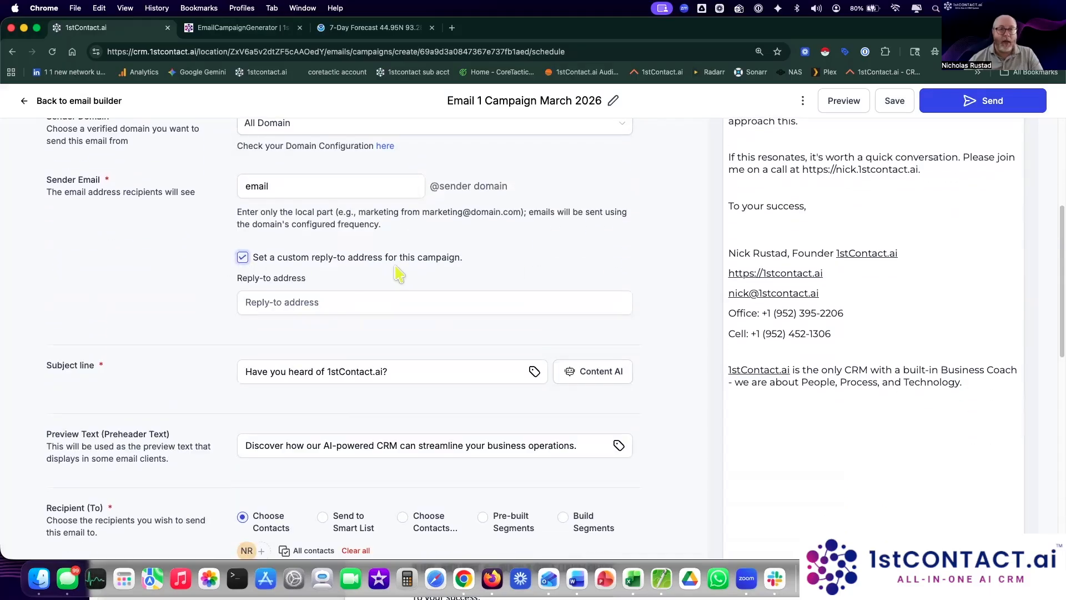
{"action": "left_click", "coordinate": [317, 303]}
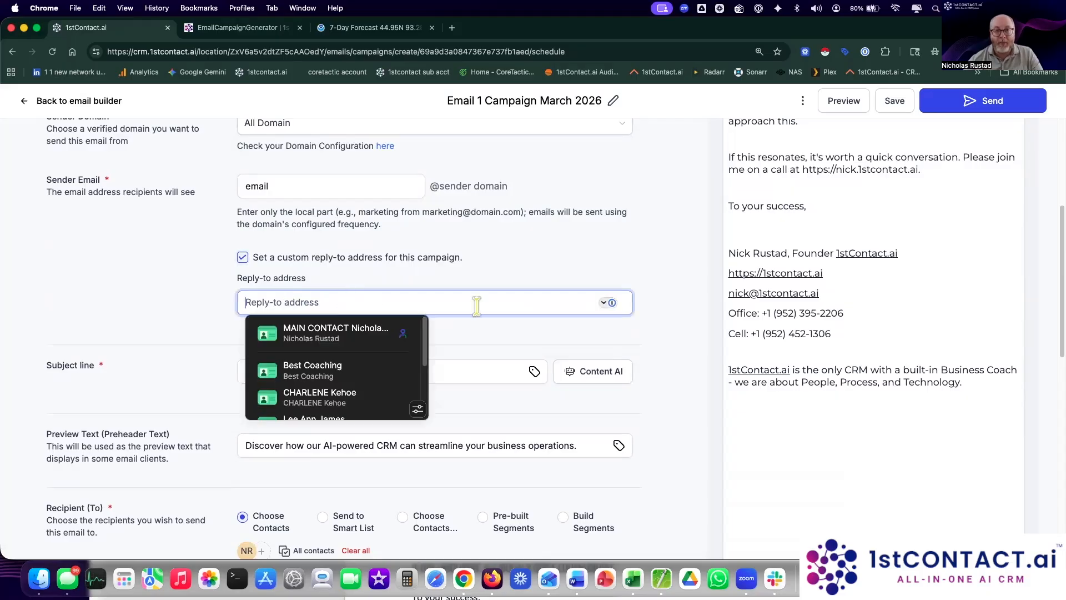
{"action": "left_click", "coordinate": [243, 257]}
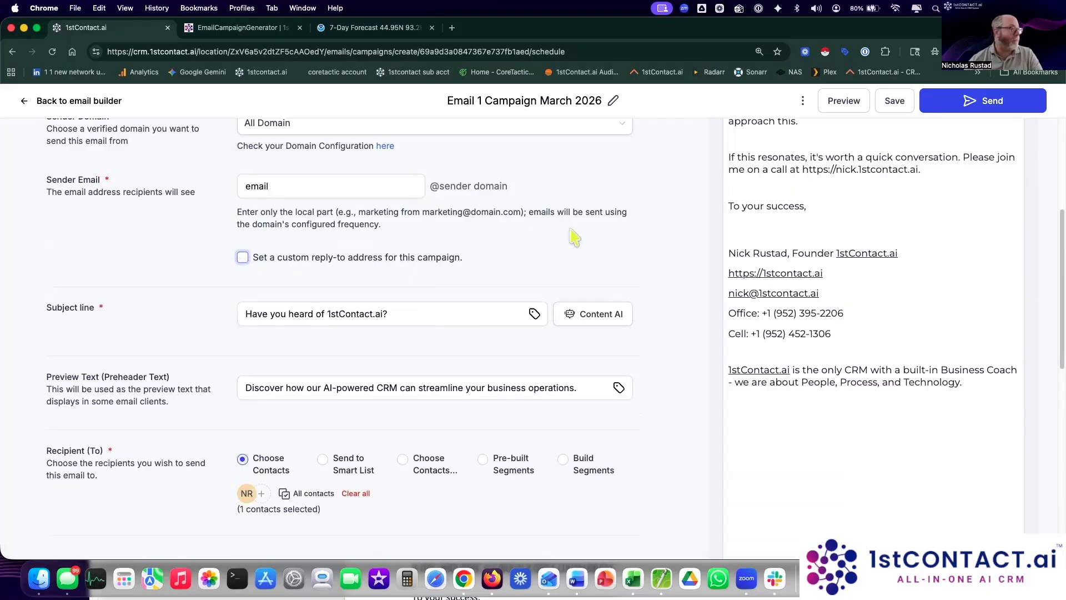
{"action": "scroll", "coordinate": [576, 237], "scroll_direction": "up", "scroll_amount": 8}
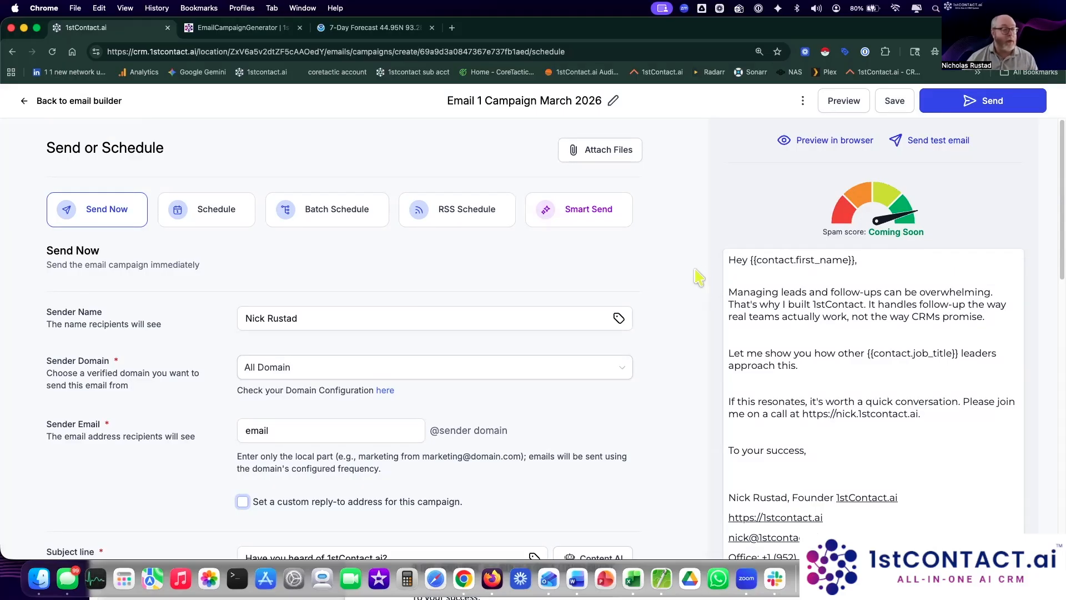
{"action": "scroll", "coordinate": [426, 258], "scroll_direction": "down", "scroll_amount": 3}
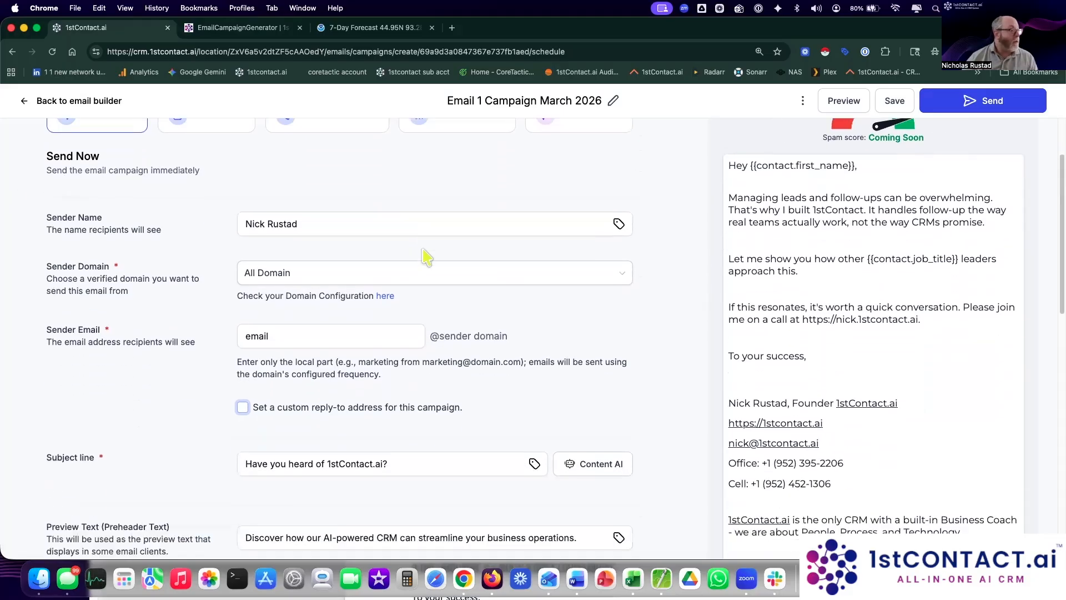
{"action": "left_click", "coordinate": [372, 265]}
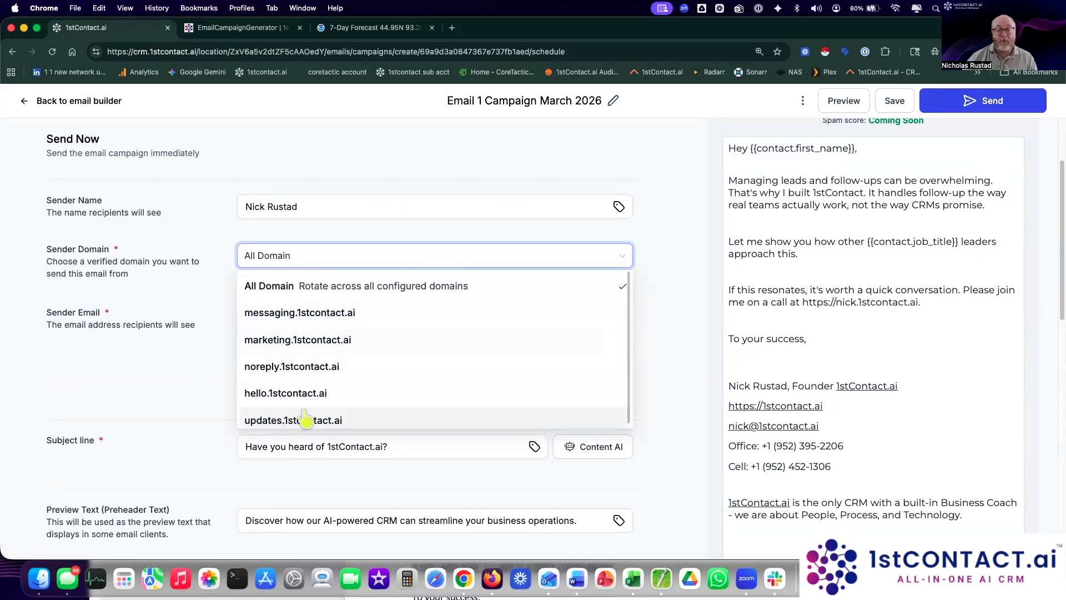
{"action": "left_click", "coordinate": [689, 311]}
{"action": "scroll", "coordinate": [689, 311], "scroll_direction": "down", "scroll_amount": 2}
{"action": "scroll", "coordinate": [691, 311], "scroll_direction": "down", "scroll_amount": 3}
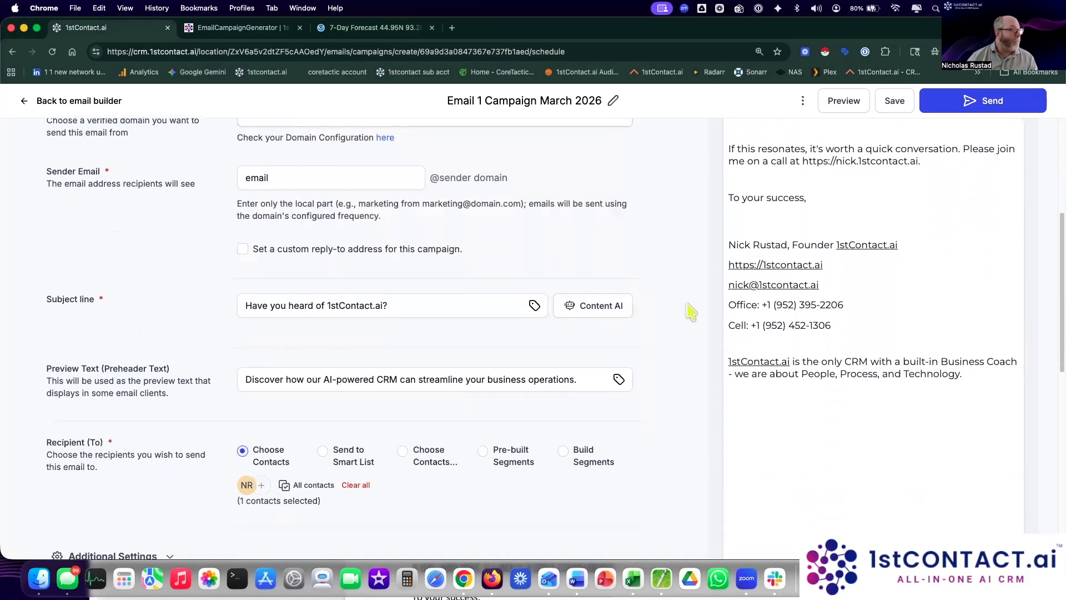
{"action": "scroll", "coordinate": [690, 311], "scroll_direction": "down", "scroll_amount": 3}
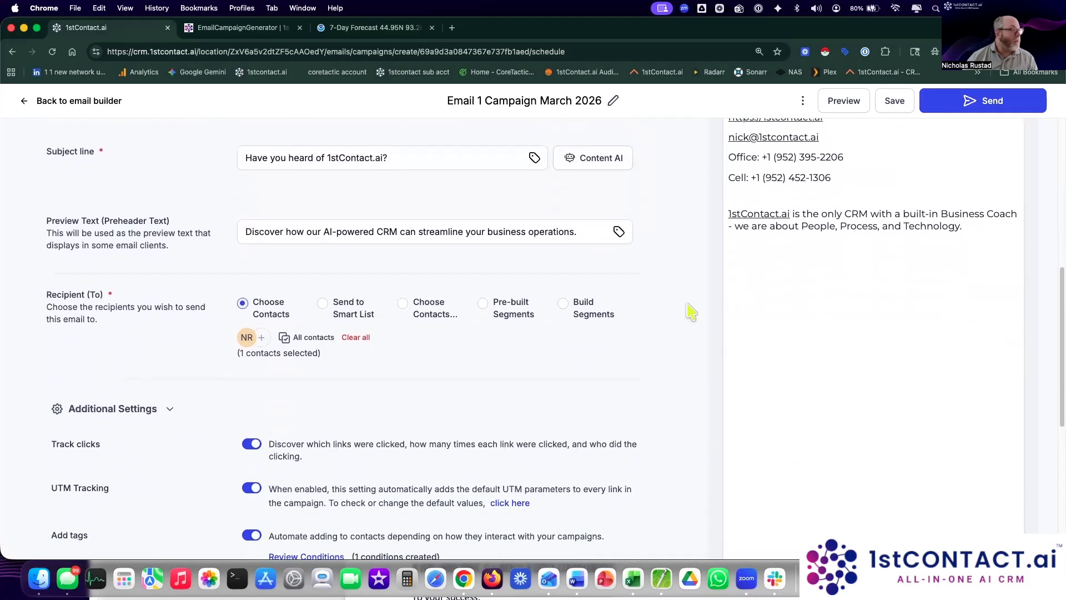
{"action": "scroll", "coordinate": [690, 311], "scroll_direction": "down", "scroll_amount": 2}
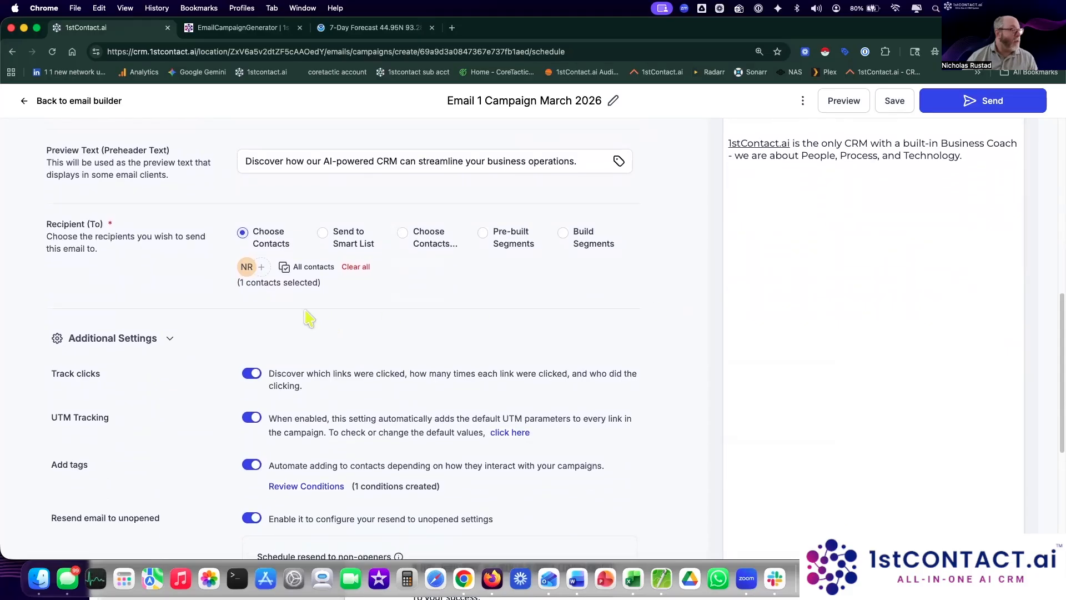
{"action": "scroll", "coordinate": [628, 327], "scroll_direction": "down", "scroll_amount": 4}
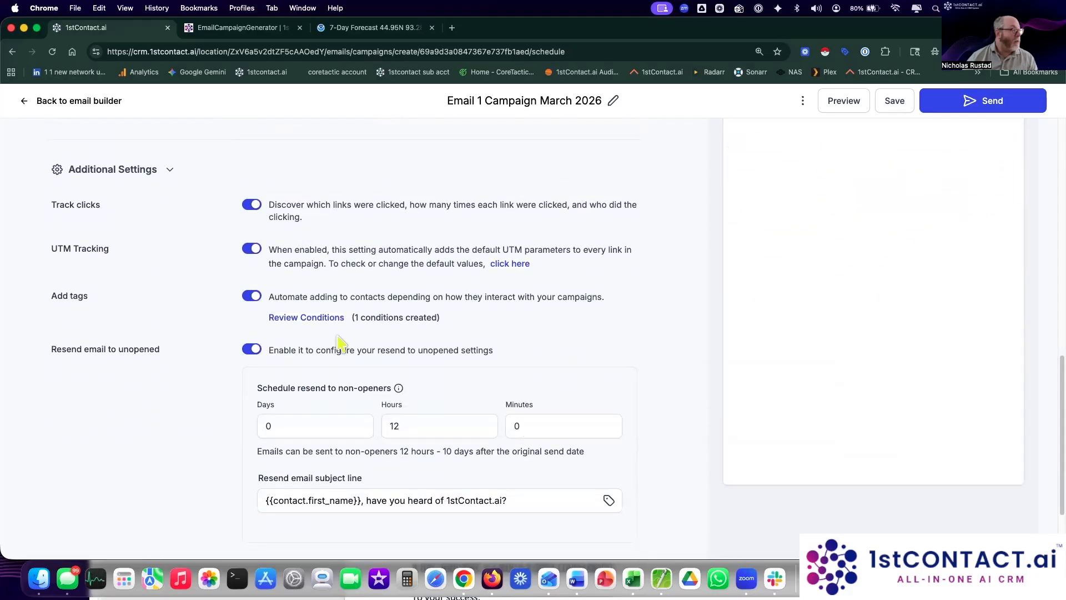
{"action": "scroll", "coordinate": [364, 400], "scroll_direction": "down", "scroll_amount": 3}
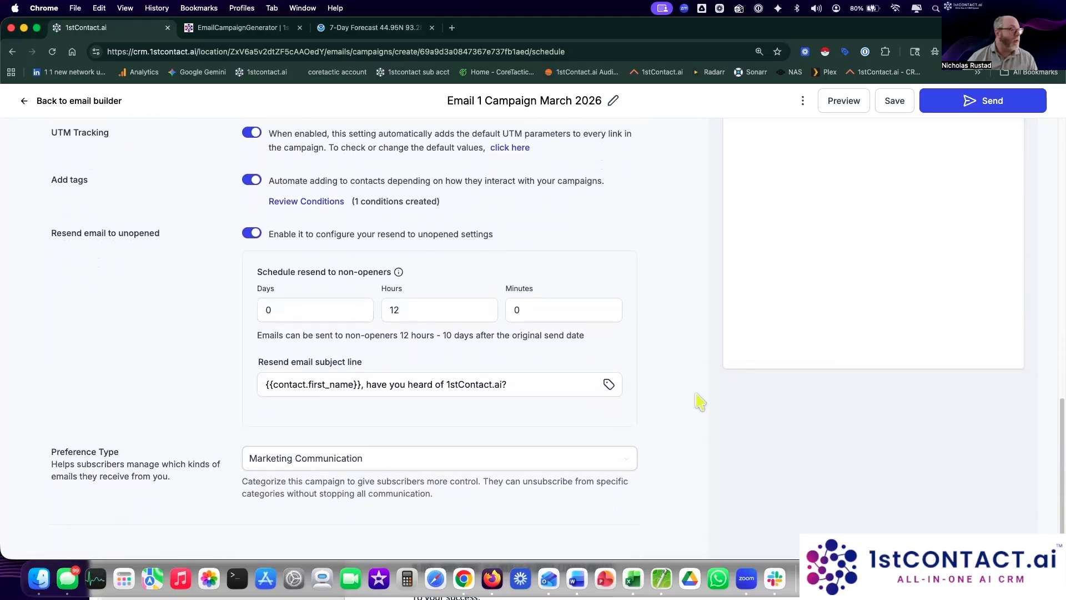
{"action": "scroll", "coordinate": [699, 401], "scroll_direction": "up", "scroll_amount": 15}
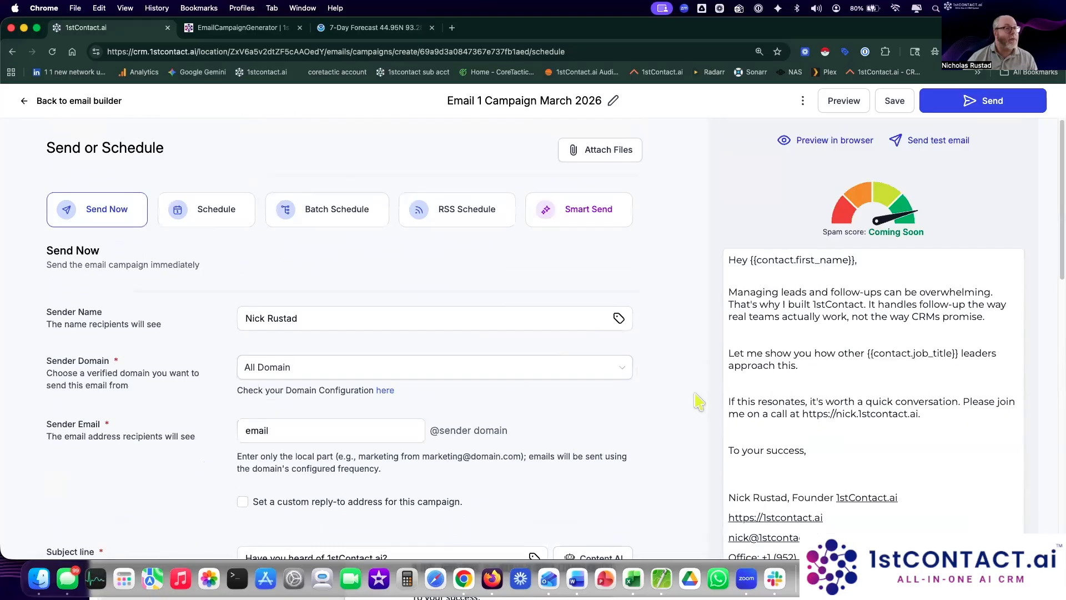
Step: Send 'Email 1 Campaign March 2026' now and reload the list until it shows Sent
{"action": "left_click", "coordinate": [998, 102]}
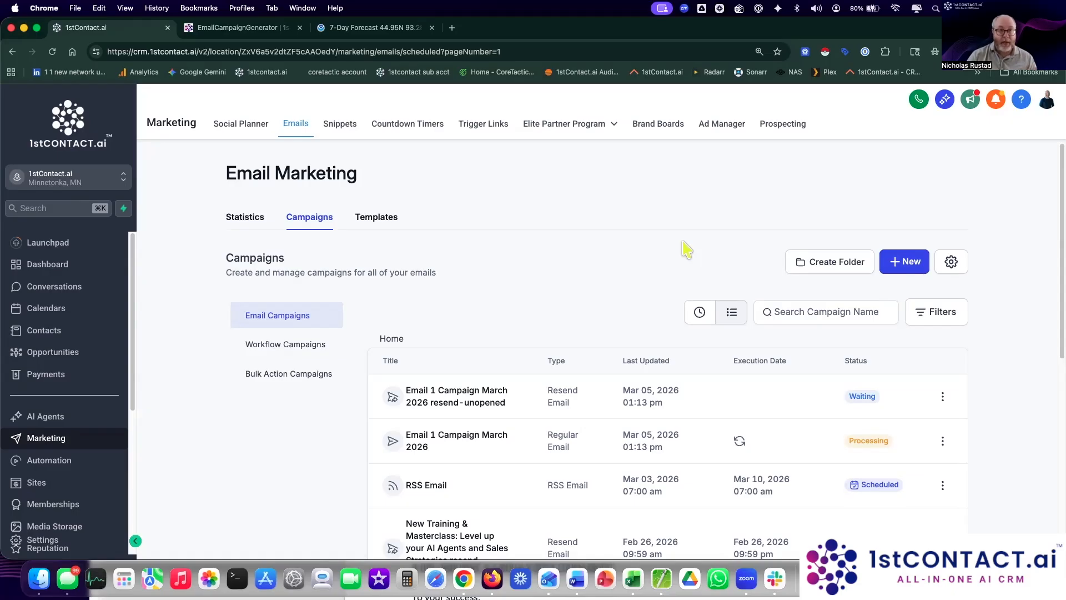
{"action": "scroll", "coordinate": [683, 247], "scroll_direction": "down", "scroll_amount": 3}
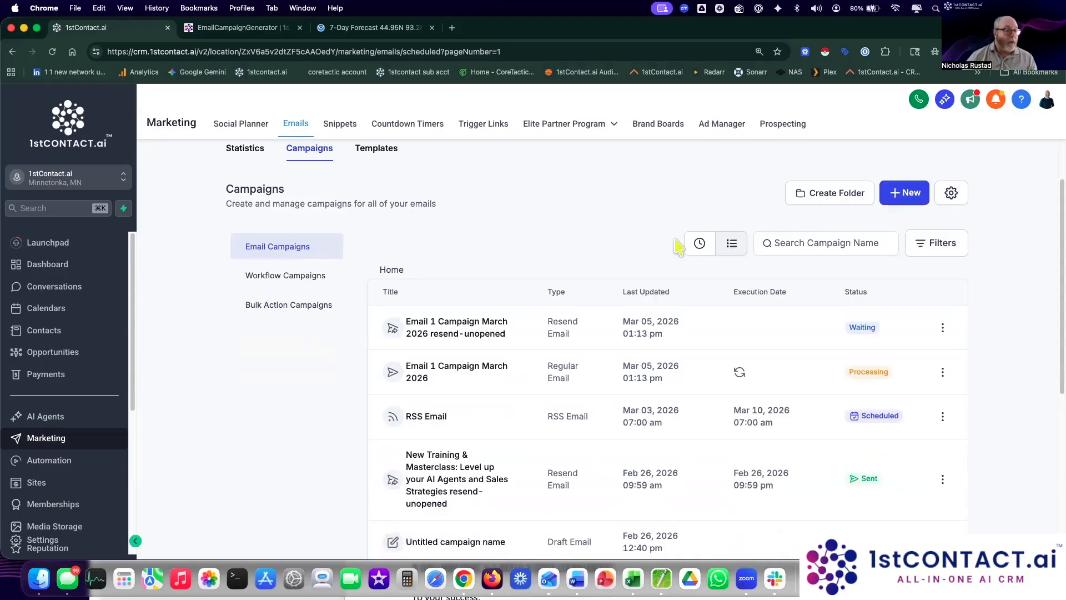
{"action": "scroll", "coordinate": [312, 161], "scroll_direction": "up", "scroll_amount": 3}
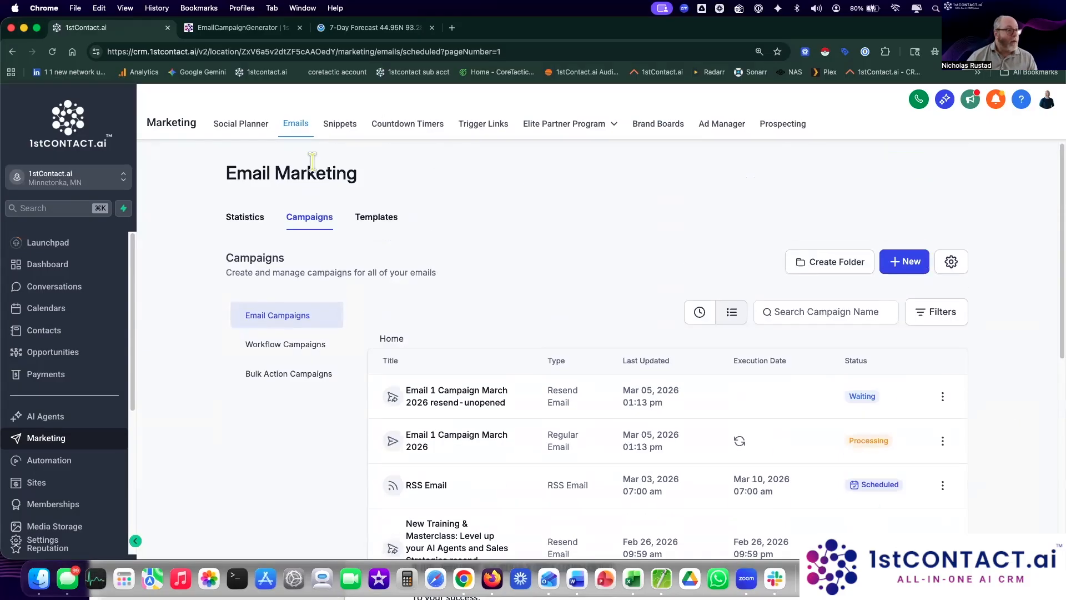
{"action": "left_click", "coordinate": [52, 51]}
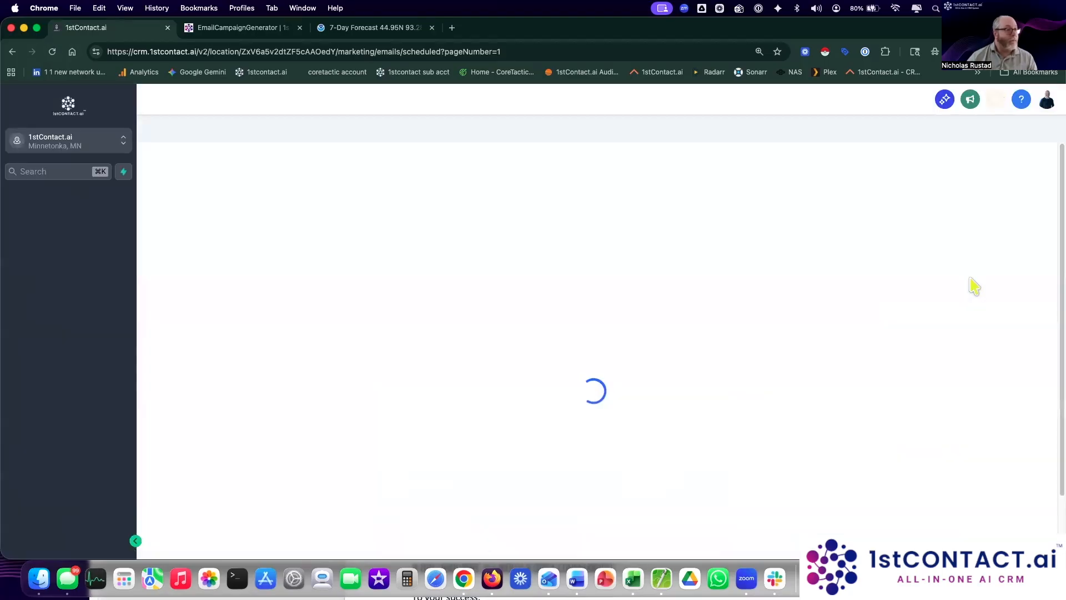
{"action": "scroll", "coordinate": [972, 284], "scroll_direction": "down", "scroll_amount": 5}
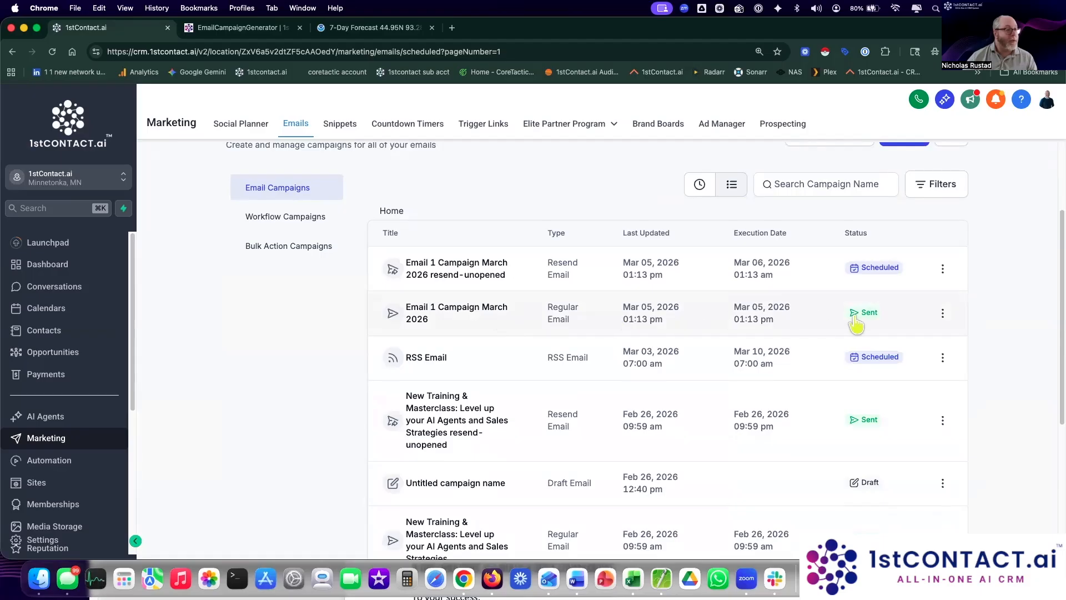
Step: Open the full statistics for Email 1 Campaign March 2026, noting 100% delivered
{"action": "left_click", "coordinate": [942, 314]}
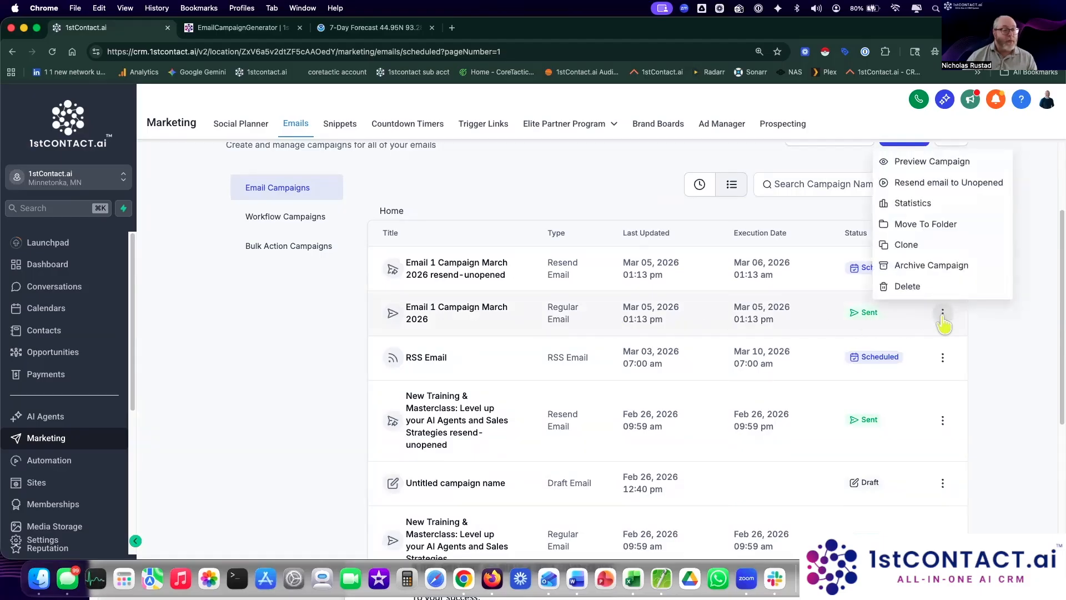
{"action": "left_click", "coordinate": [922, 205]}
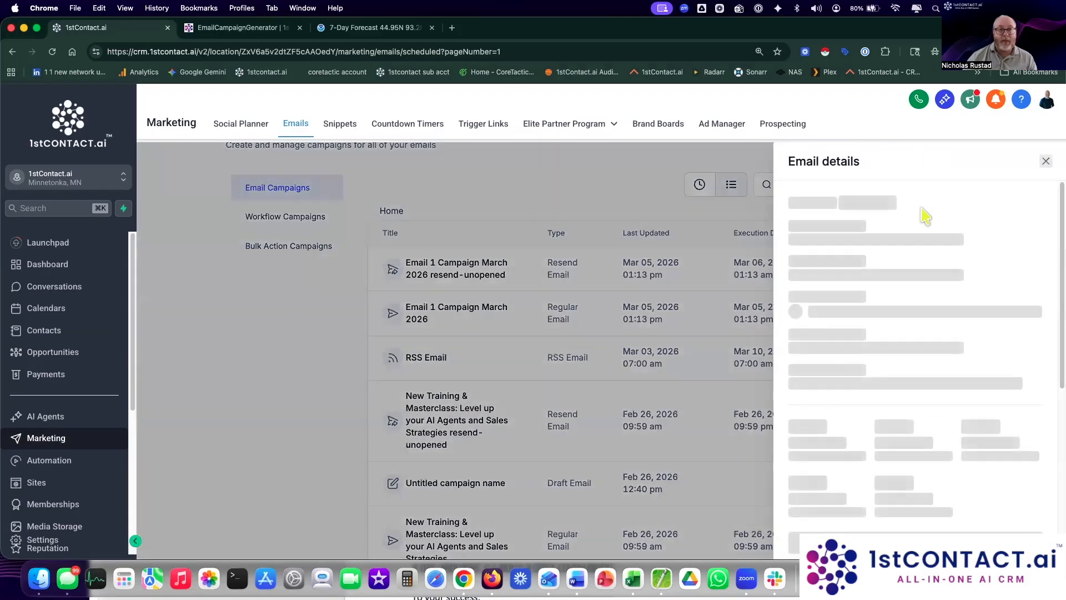
{"action": "scroll", "coordinate": [973, 310], "scroll_direction": "down", "scroll_amount": 5}
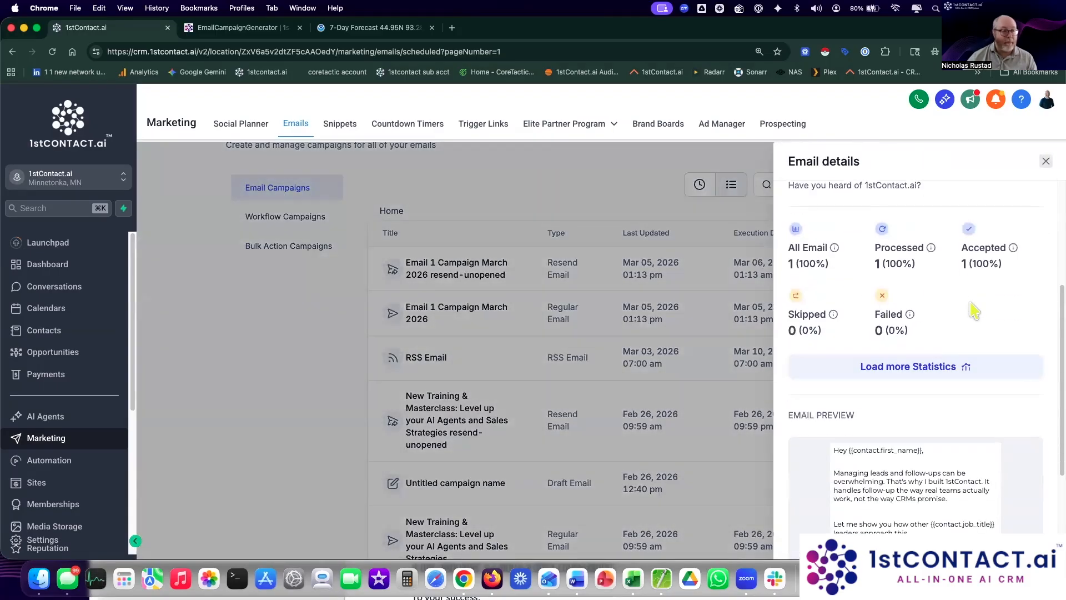
{"action": "left_click", "coordinate": [935, 374]}
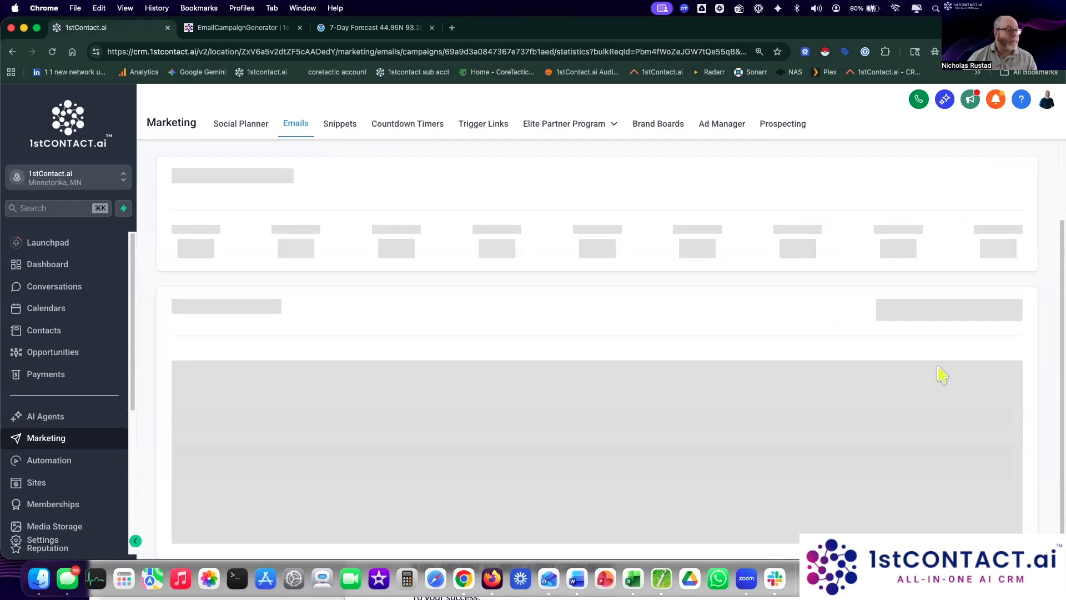
{"action": "scroll", "coordinate": [941, 374], "scroll_direction": "down", "scroll_amount": 1}
{"action": "left_click_drag", "start_coordinate": [173, 249], "coordinate": [262, 281]}
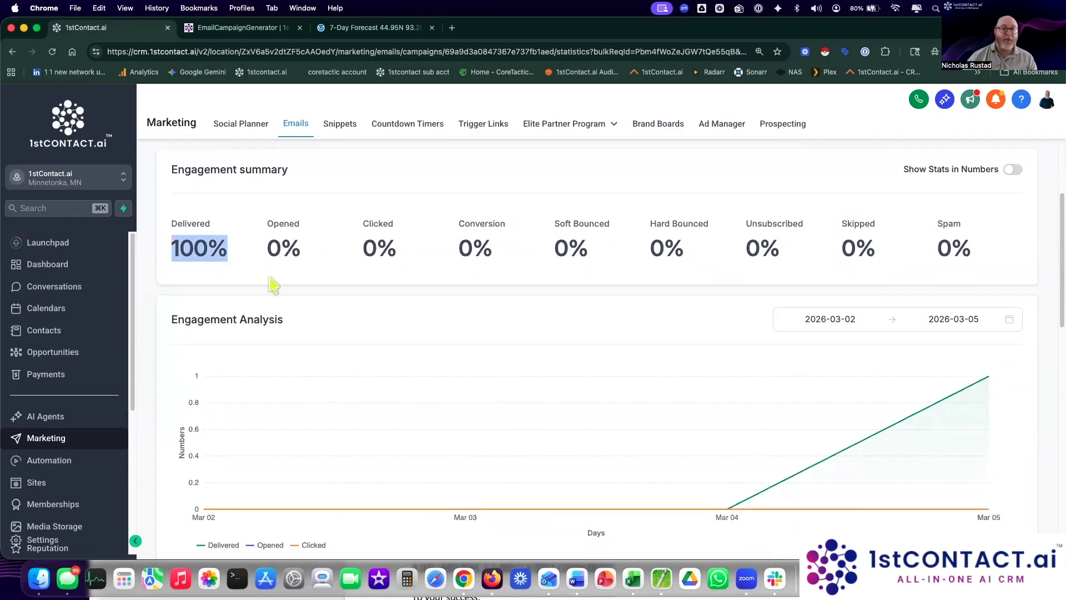
Step: Review the Opened, Clicked and Orders breakdowns of the campaign statistics
{"action": "scroll", "coordinate": [273, 284], "scroll_direction": "down", "scroll_amount": 10}
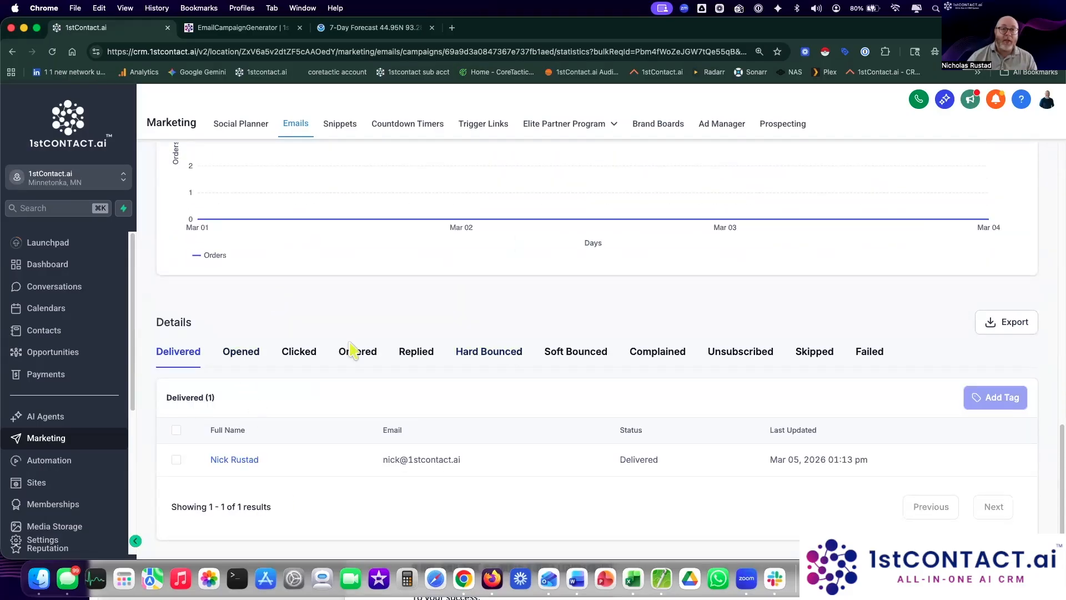
{"action": "left_click", "coordinate": [251, 352]}
{"action": "left_click", "coordinate": [311, 355]}
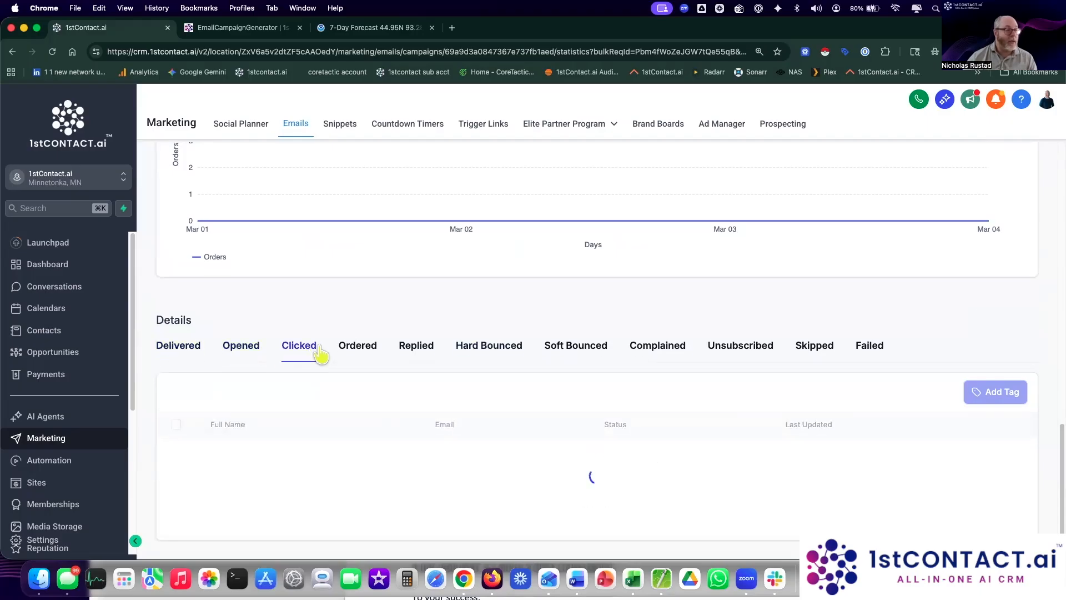
{"action": "left_click", "coordinate": [355, 354]}
{"action": "left_click", "coordinate": [314, 354]}
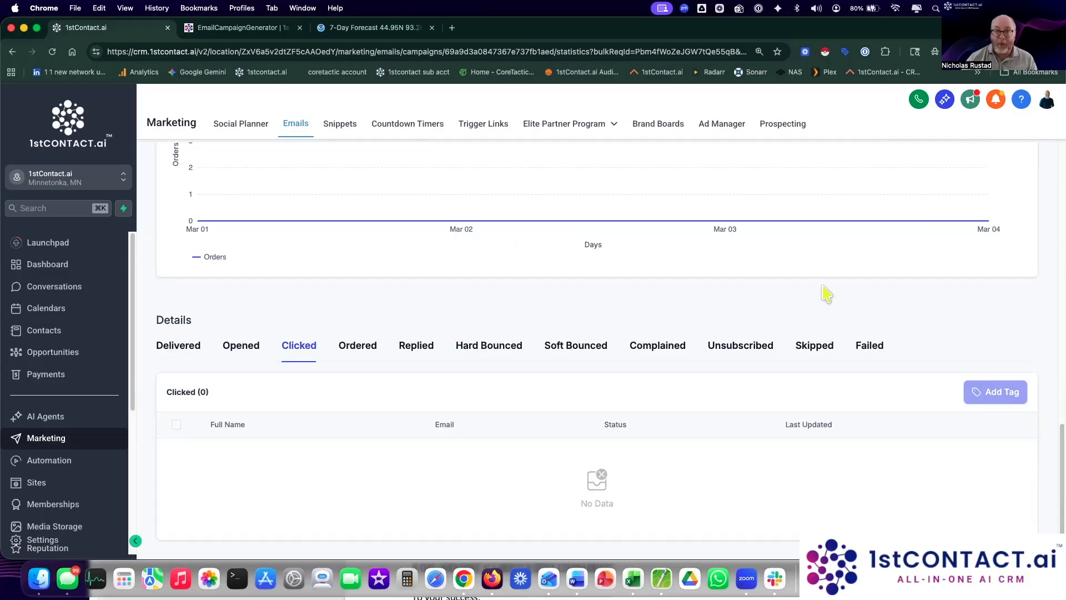
{"action": "scroll", "coordinate": [369, 365], "scroll_direction": "up", "scroll_amount": 15}
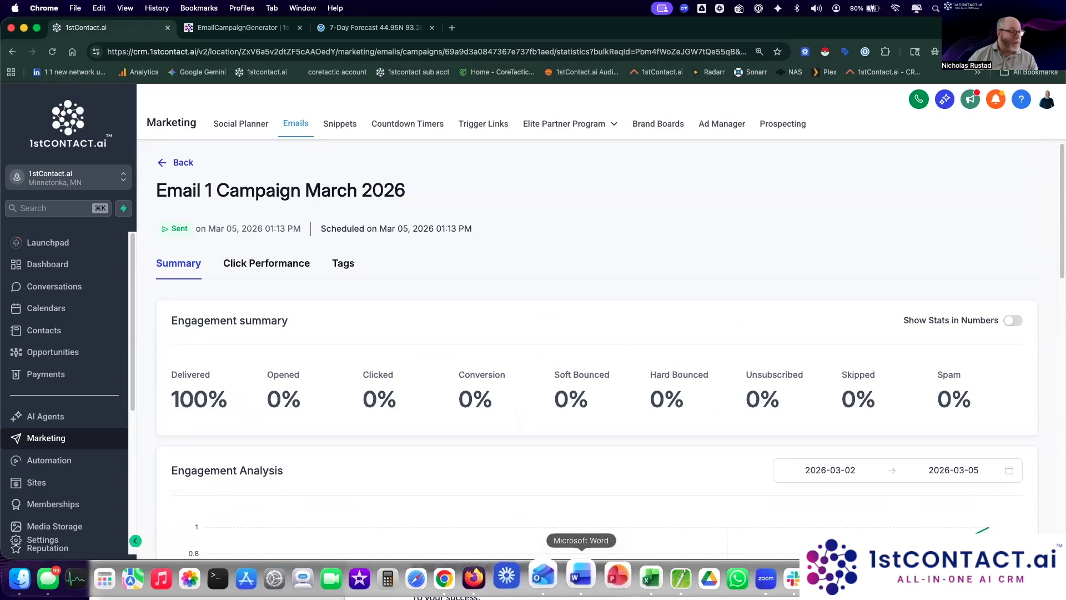
Step: In Outlook, view the received 'An assistant who never sleeps' email, then move its window off-screen
{"action": "left_click", "coordinate": [548, 575]}
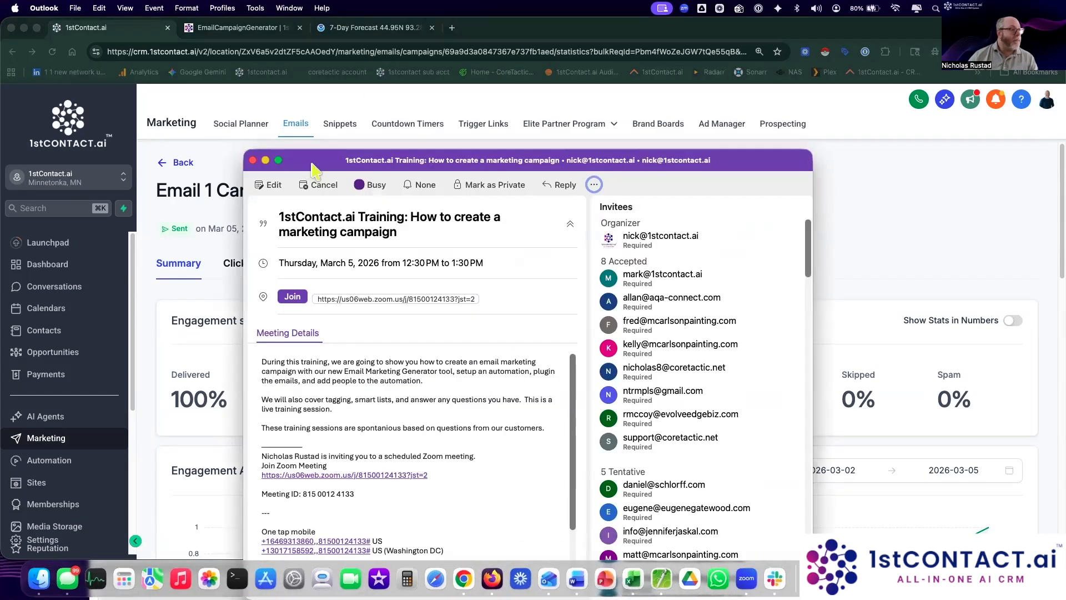
{"action": "left_click_drag", "start_coordinate": [312, 165], "coordinate": [1065, 164]}
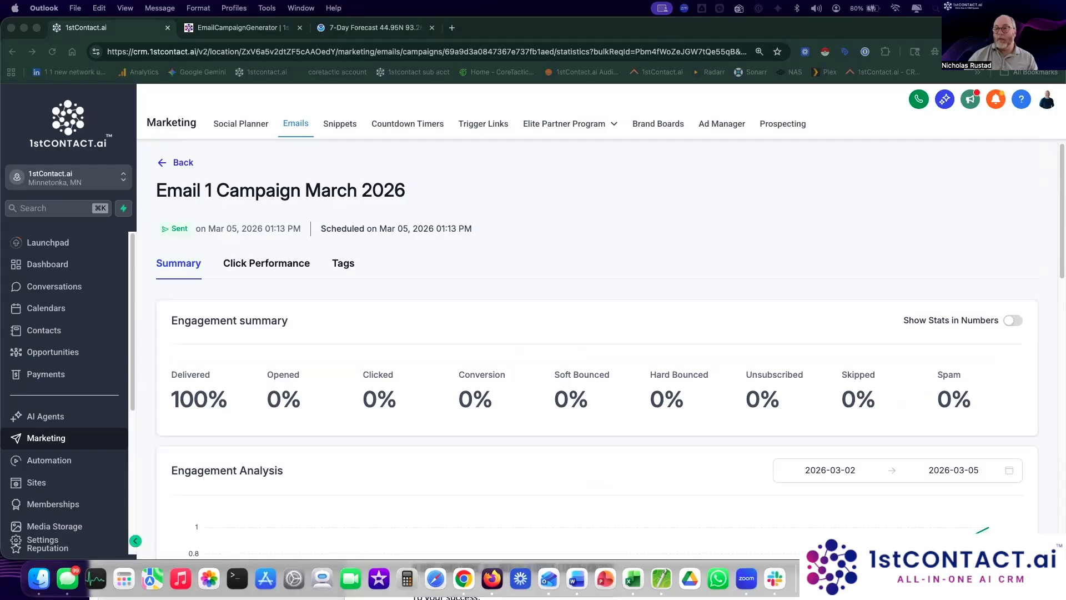
{"action": "left_click_drag", "start_coordinate": [1065, 267], "coordinate": [372, 66]}
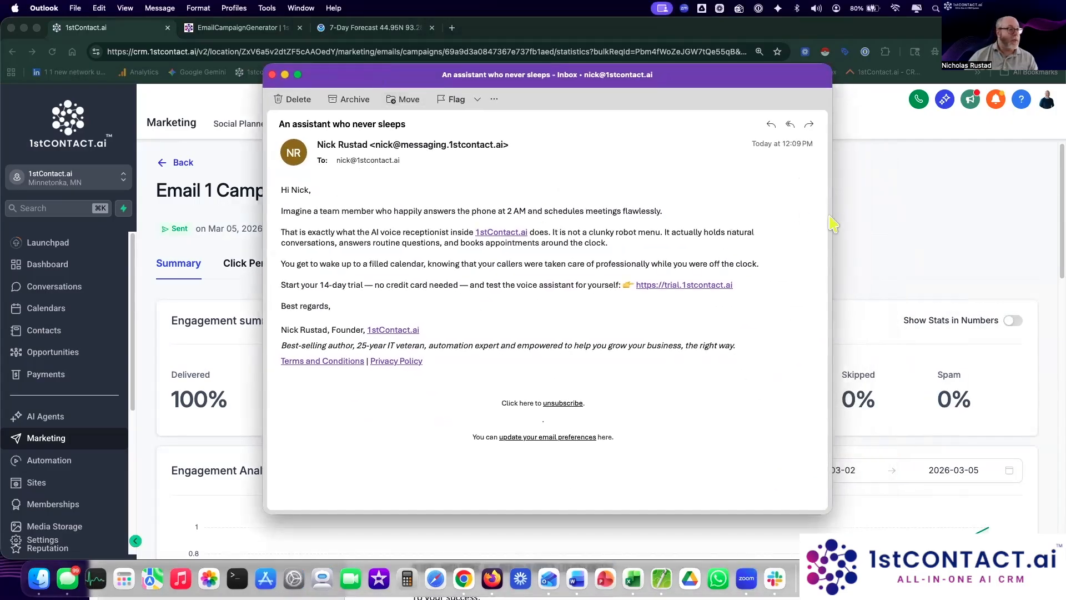
{"action": "left_click_drag", "start_coordinate": [832, 211], "coordinate": [683, 211]}
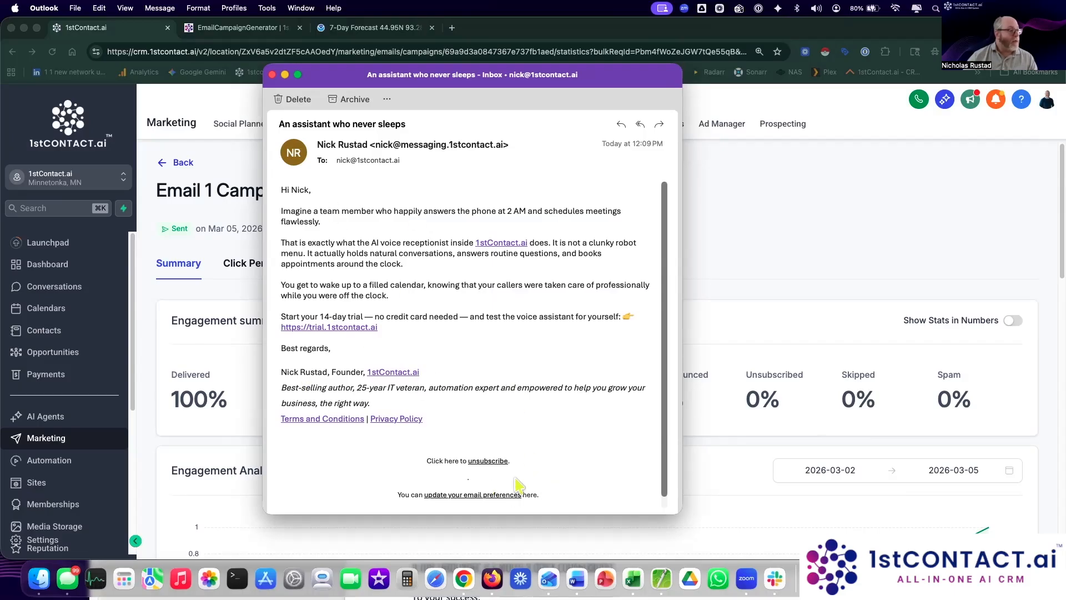
{"action": "scroll", "coordinate": [516, 485], "scroll_direction": "down", "scroll_amount": 1}
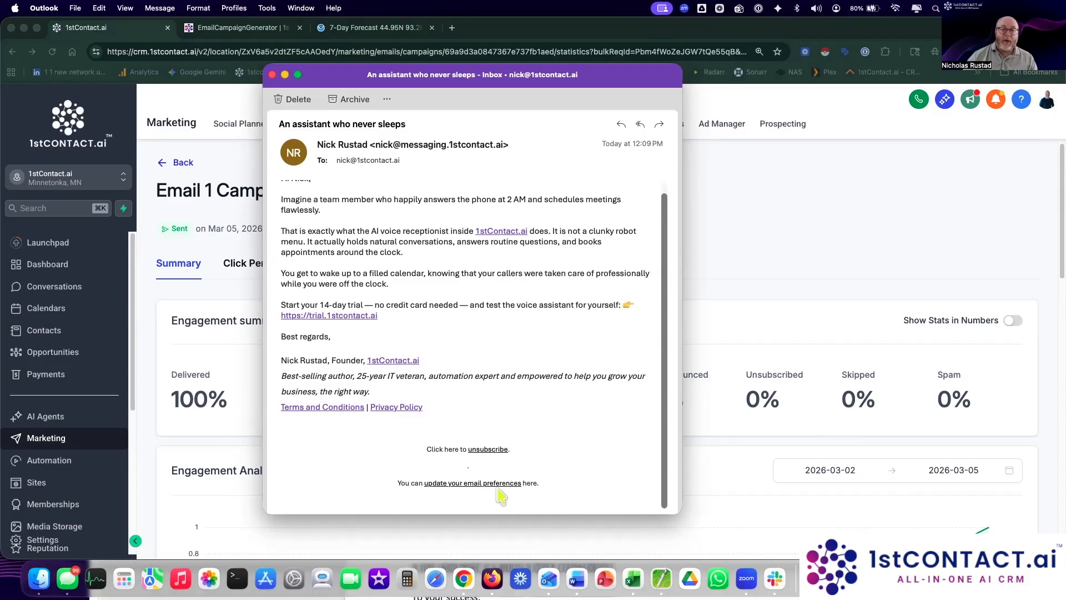
{"action": "scroll", "coordinate": [588, 445], "scroll_direction": "up", "scroll_amount": 1}
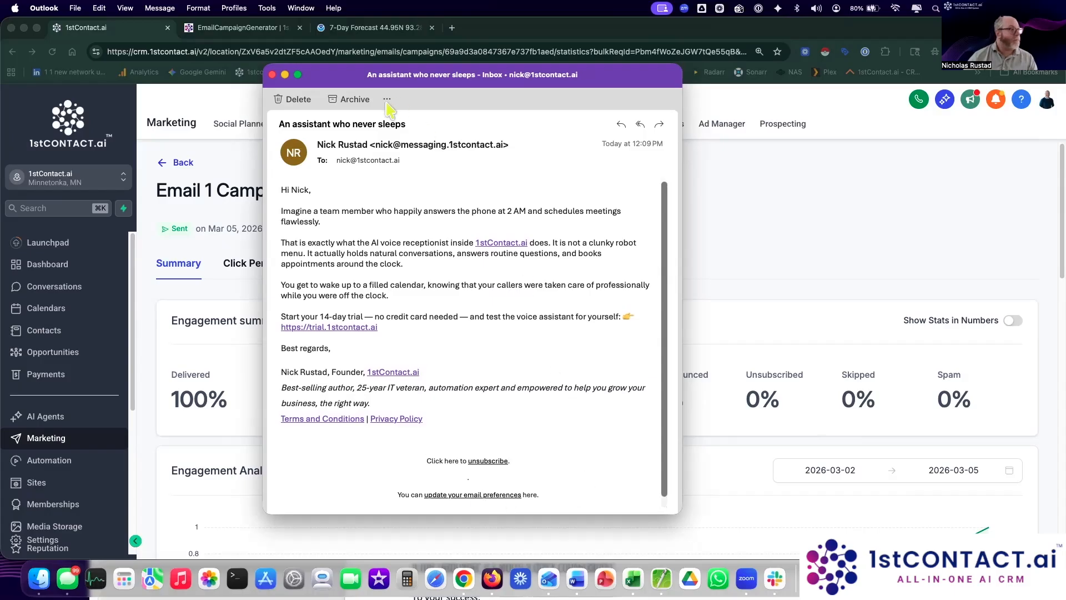
{"action": "left_click_drag", "start_coordinate": [341, 79], "coordinate": [346, 599]}
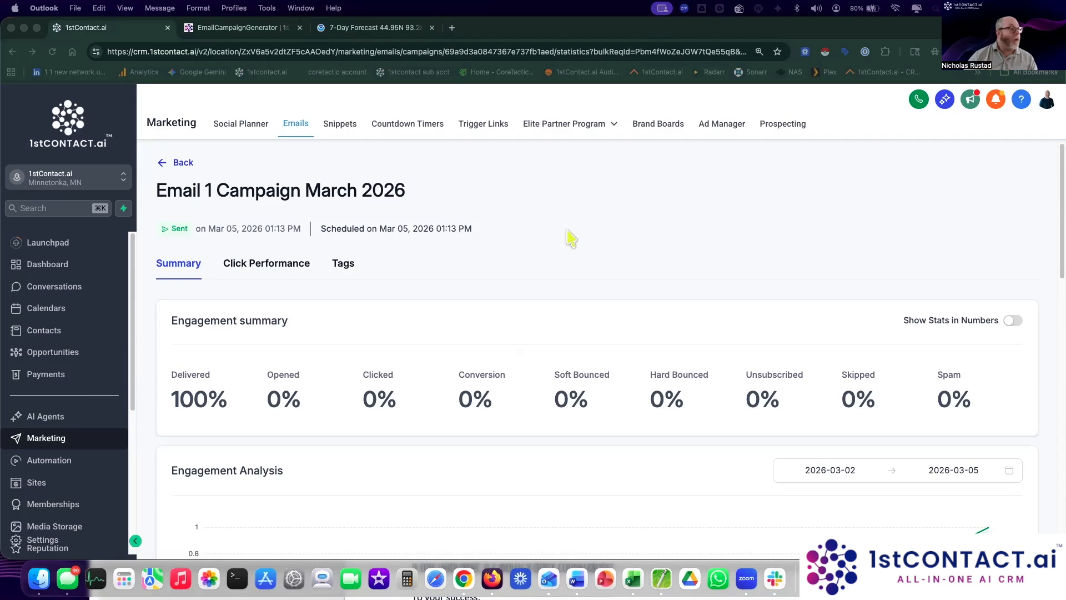
Step: In the CRM's Automation section, start creating a new workflow from a template
{"action": "left_click", "coordinate": [571, 284]}
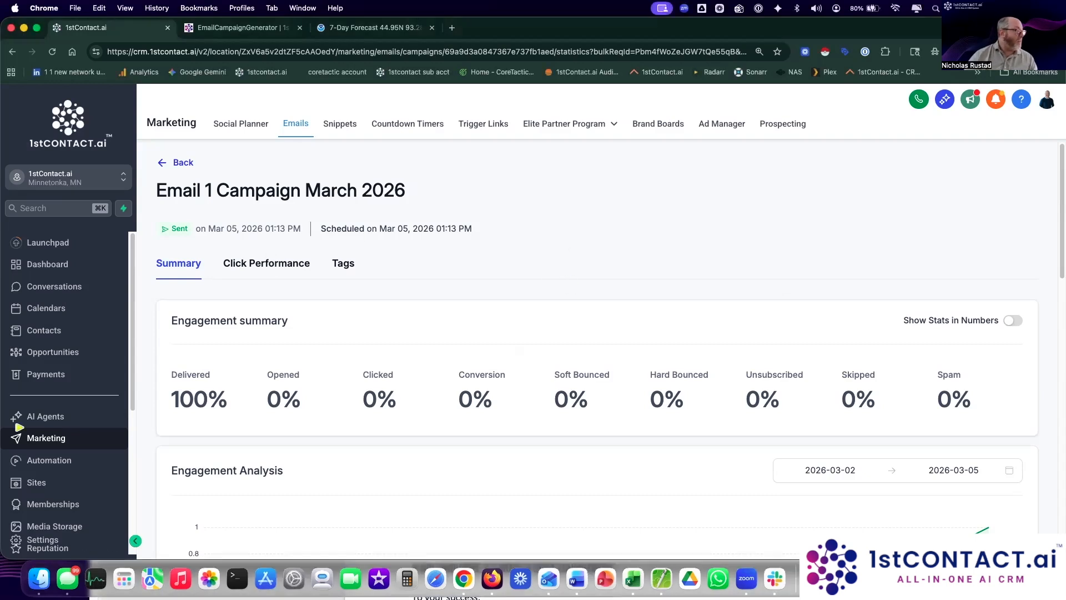
{"action": "left_click", "coordinate": [62, 468]}
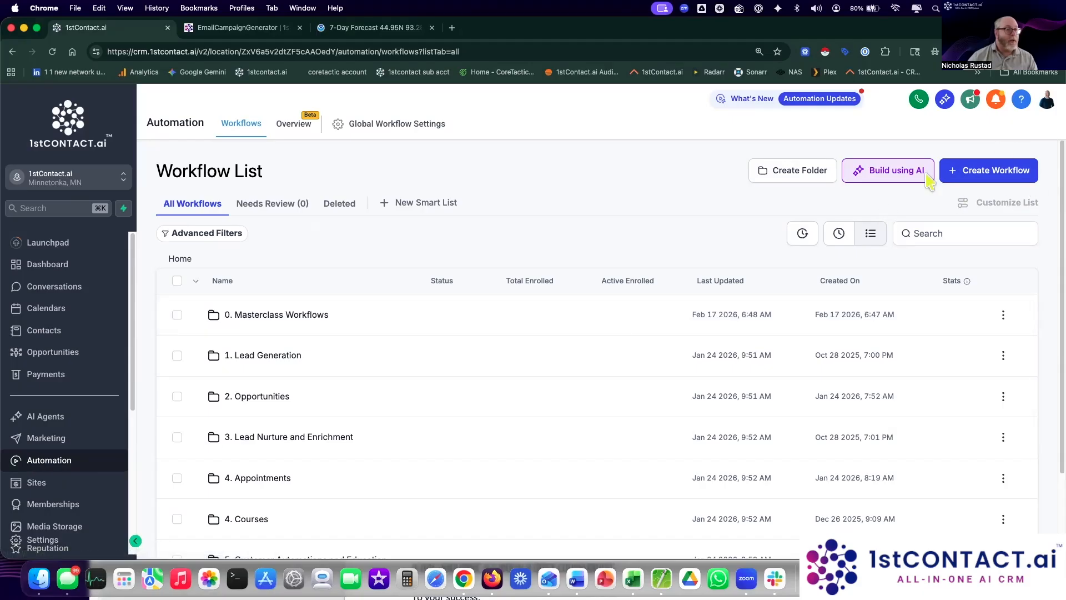
{"action": "left_click", "coordinate": [981, 181]}
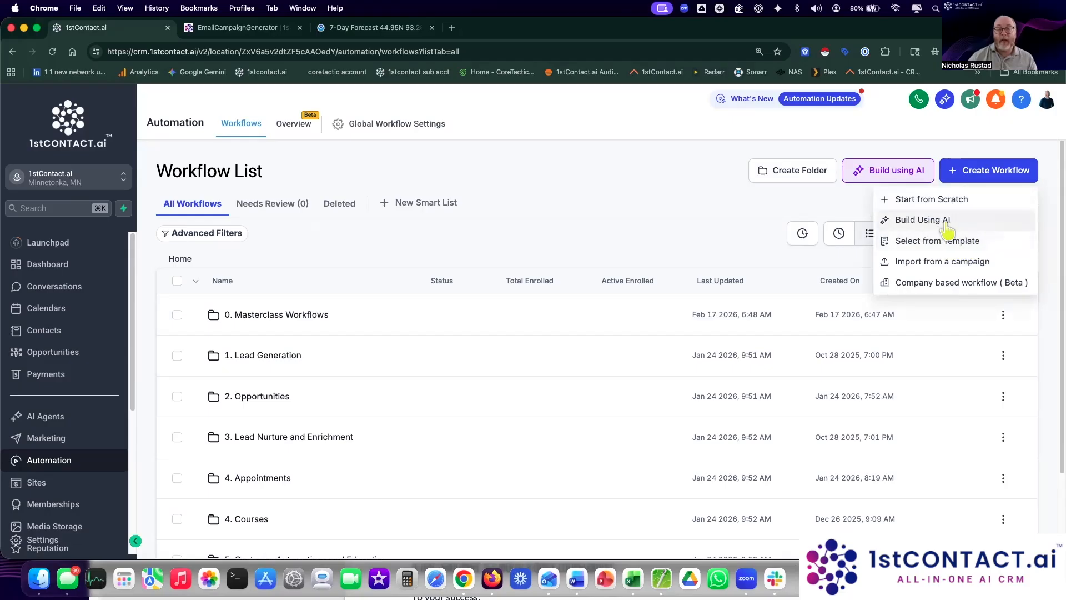
{"action": "left_click", "coordinate": [927, 245]}
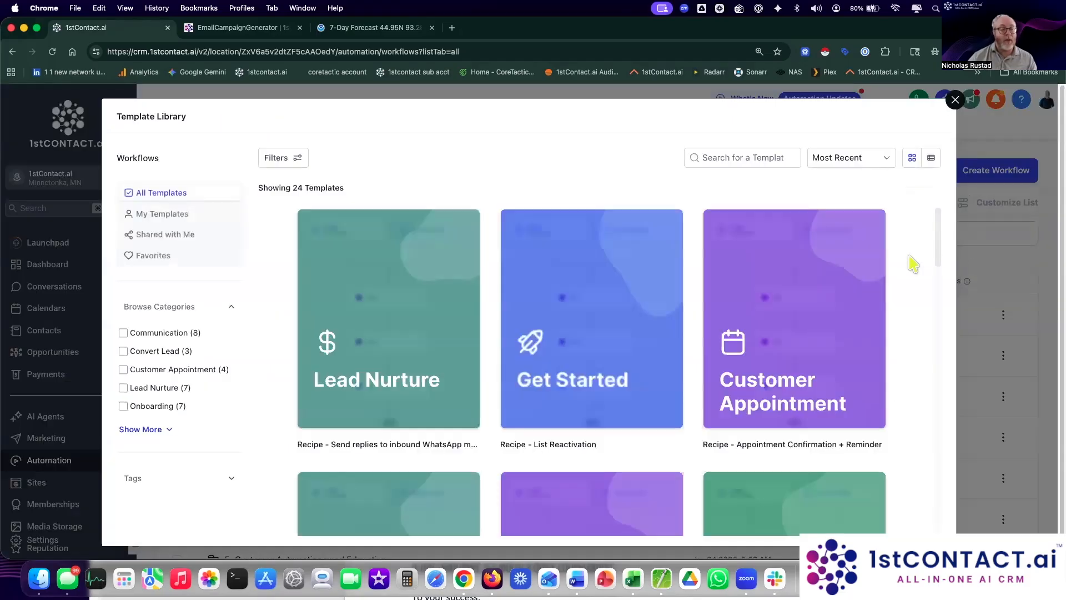
Step: Pick the 'Recipe - Email Drip Sequence' template from the library
{"action": "scroll", "coordinate": [917, 260], "scroll_direction": "down", "scroll_amount": 8}
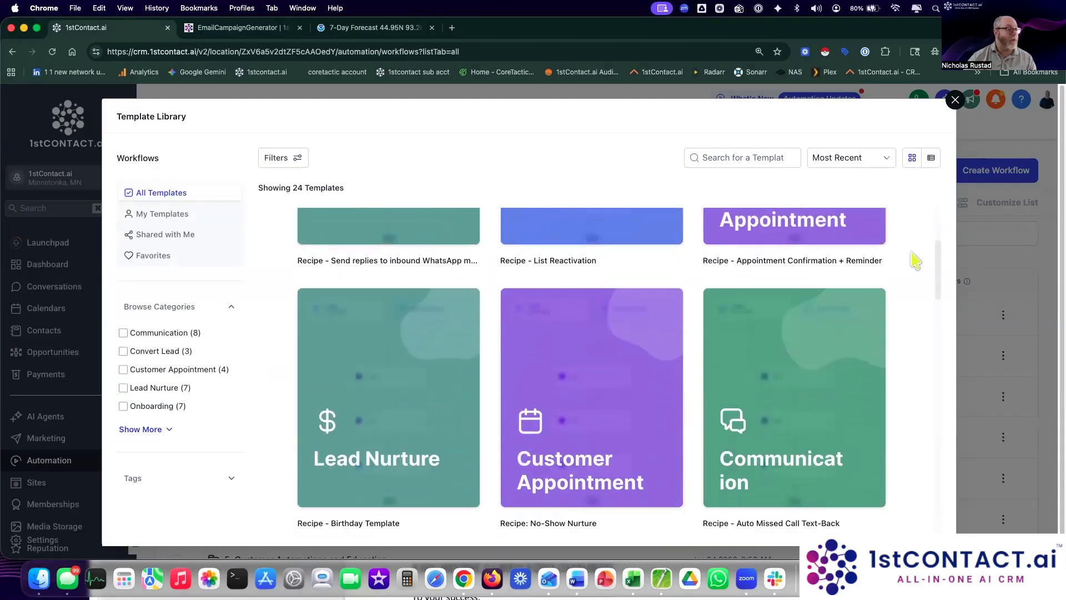
{"action": "scroll", "coordinate": [915, 261], "scroll_direction": "down", "scroll_amount": 8}
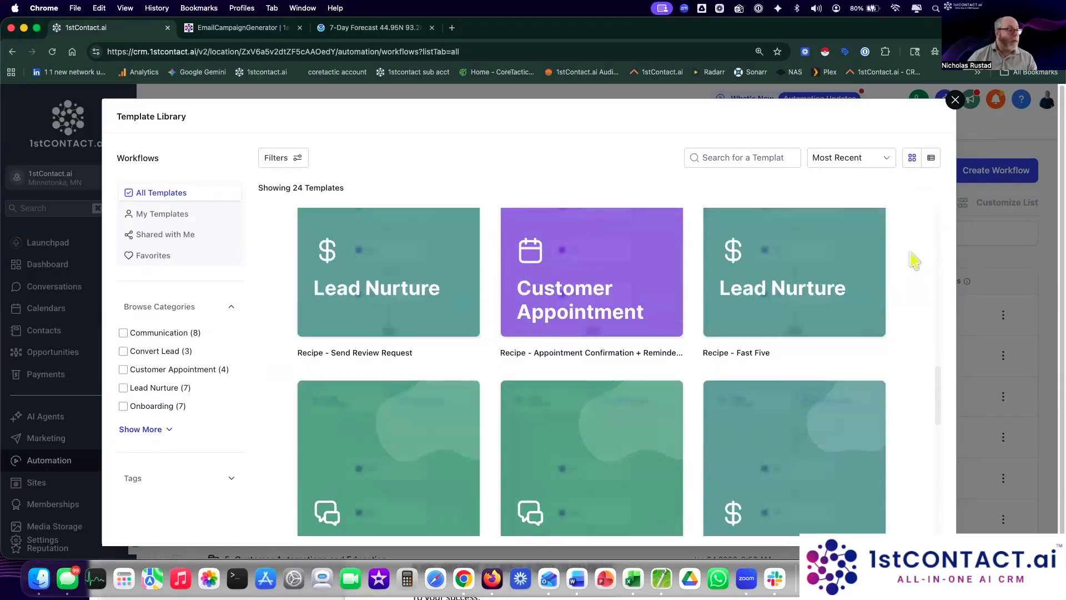
{"action": "scroll", "coordinate": [915, 261], "scroll_direction": "down", "scroll_amount": 5}
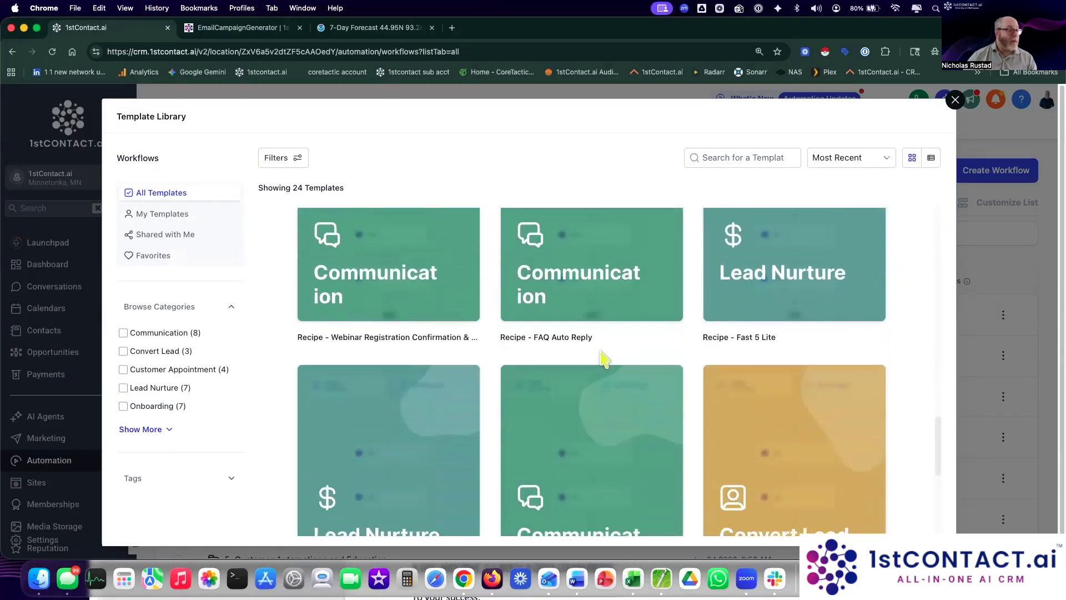
{"action": "scroll", "coordinate": [603, 358], "scroll_direction": "down", "scroll_amount": 3}
{"action": "scroll", "coordinate": [603, 357], "scroll_direction": "down", "scroll_amount": 3}
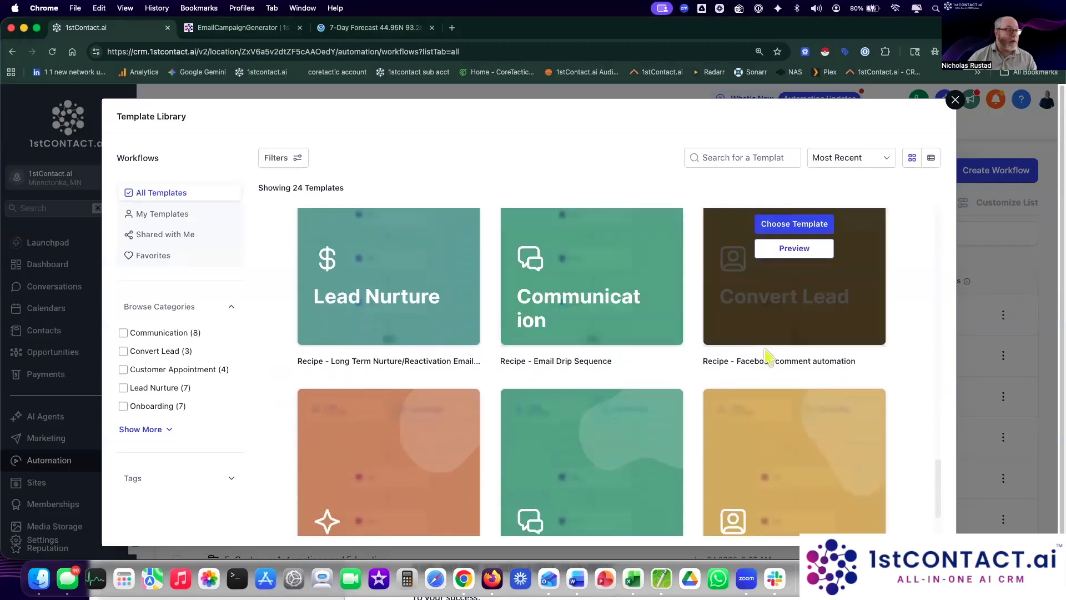
{"action": "scroll", "coordinate": [862, 380], "scroll_direction": "down", "scroll_amount": 6}
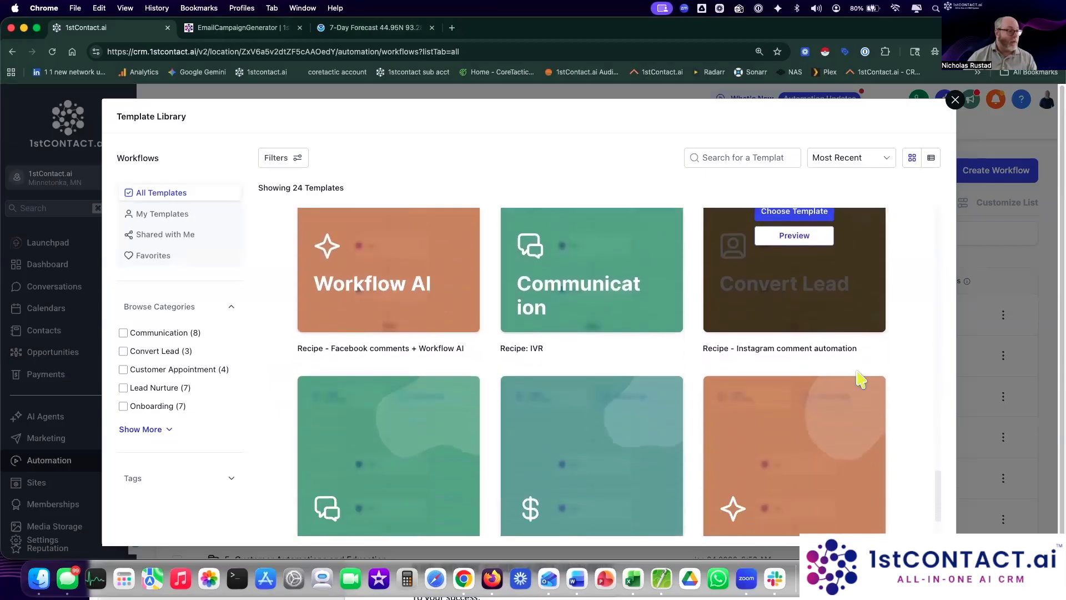
{"action": "scroll", "coordinate": [560, 334], "scroll_direction": "down", "scroll_amount": 1}
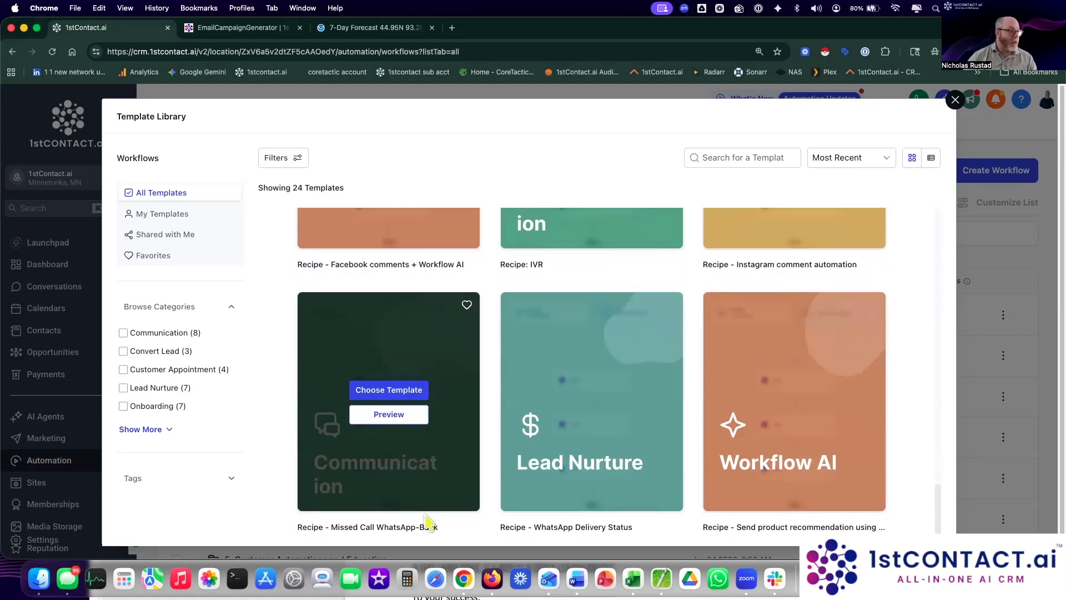
{"action": "scroll", "coordinate": [831, 284], "scroll_direction": "up", "scroll_amount": 3}
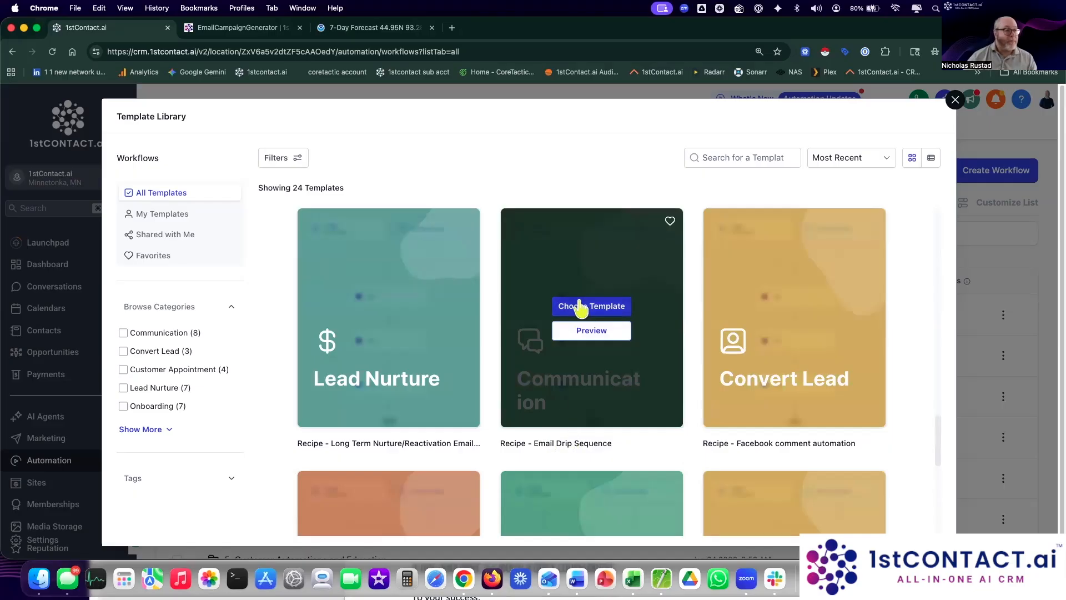
{"action": "left_click", "coordinate": [595, 307]}
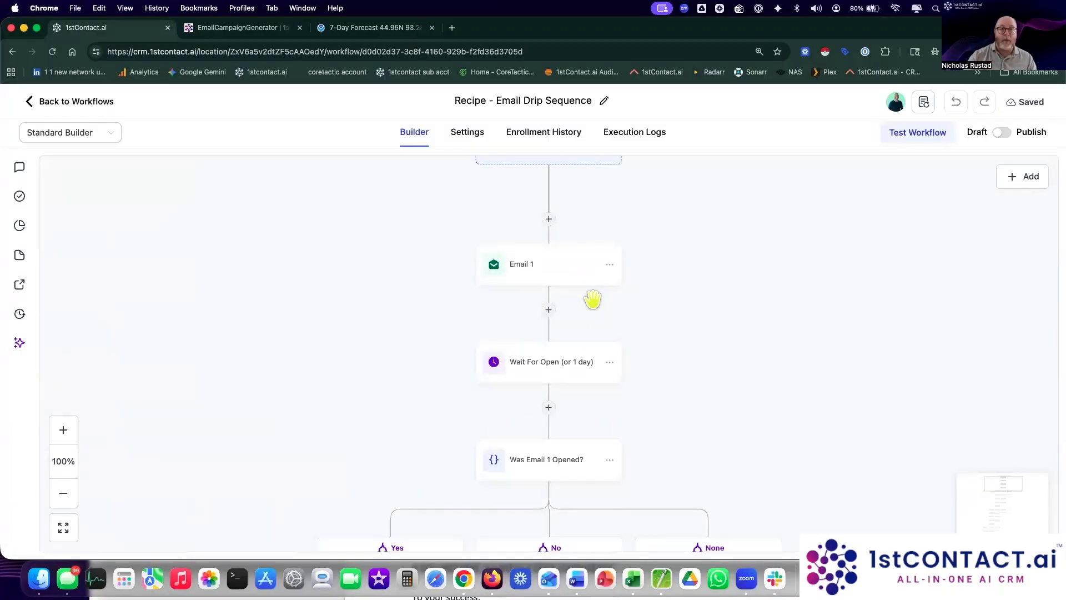
Step: Pan the builder canvas to view the trigger slot, Email 1 and the Was Email 1 Opened? branch
{"action": "left_click_drag", "start_coordinate": [698, 291], "coordinate": [742, 374]}
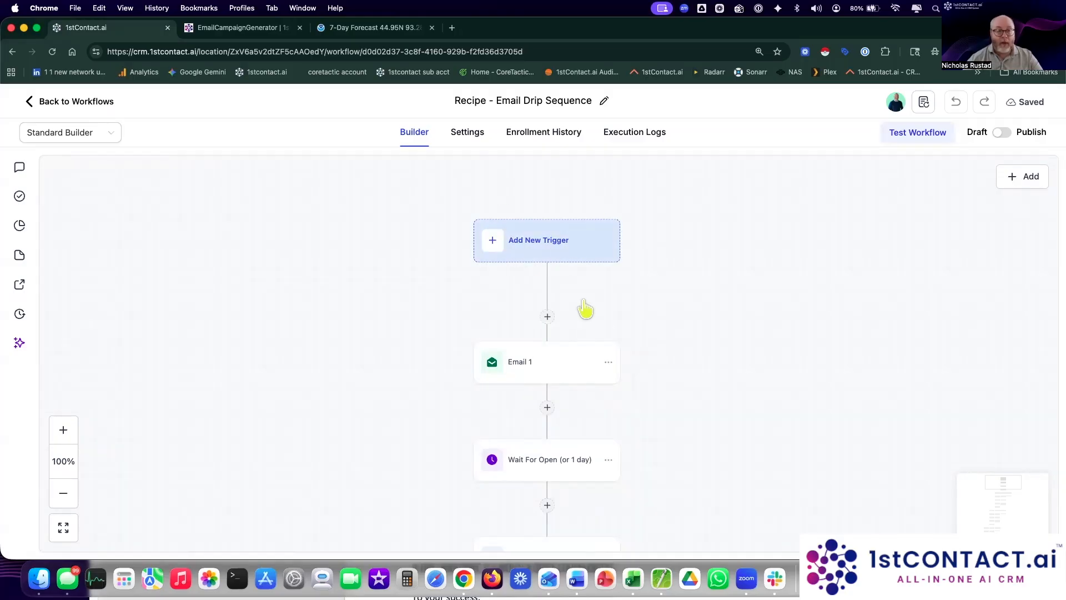
{"action": "left_click_drag", "start_coordinate": [719, 452], "coordinate": [722, 393]}
Step: Base the Email 1 step on the Week 44 email template
{"action": "left_click", "coordinate": [531, 309]}
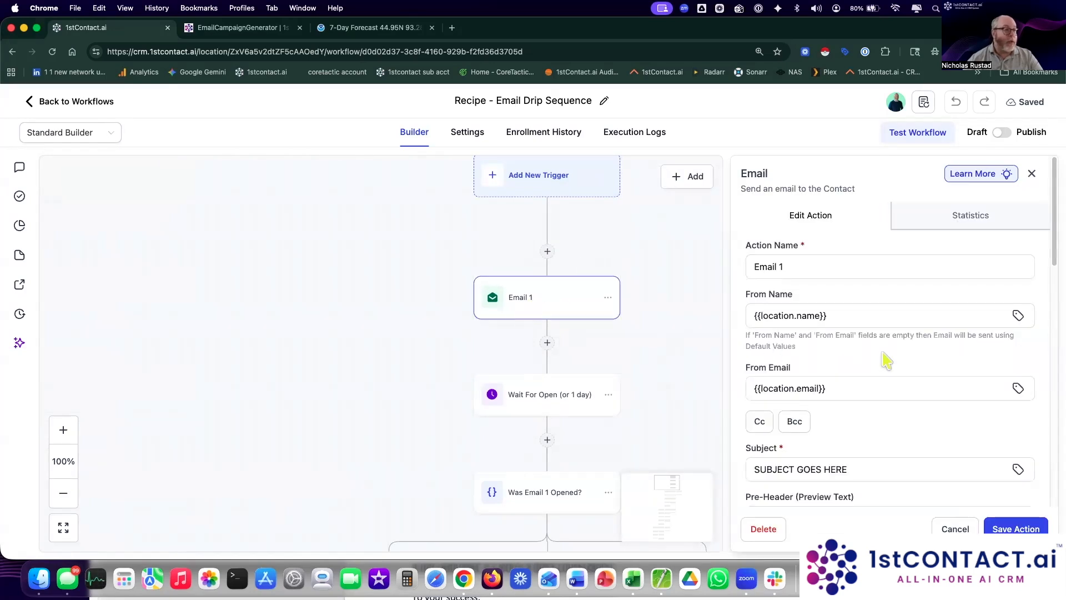
{"action": "scroll", "coordinate": [887, 361], "scroll_direction": "down", "scroll_amount": 5}
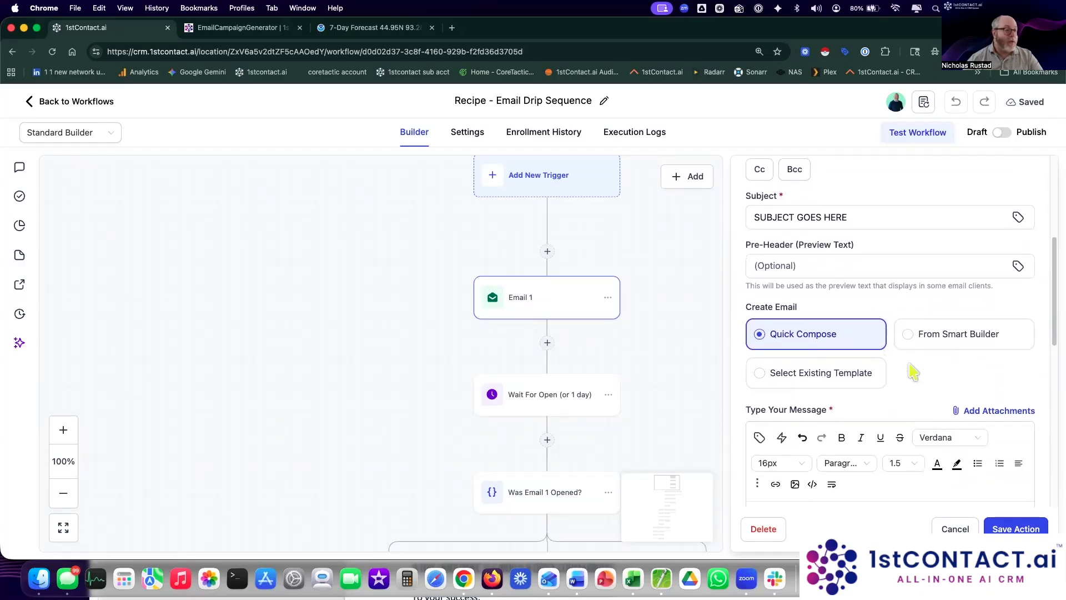
{"action": "scroll", "coordinate": [913, 372], "scroll_direction": "down", "scroll_amount": 2}
{"action": "left_click", "coordinate": [832, 284]}
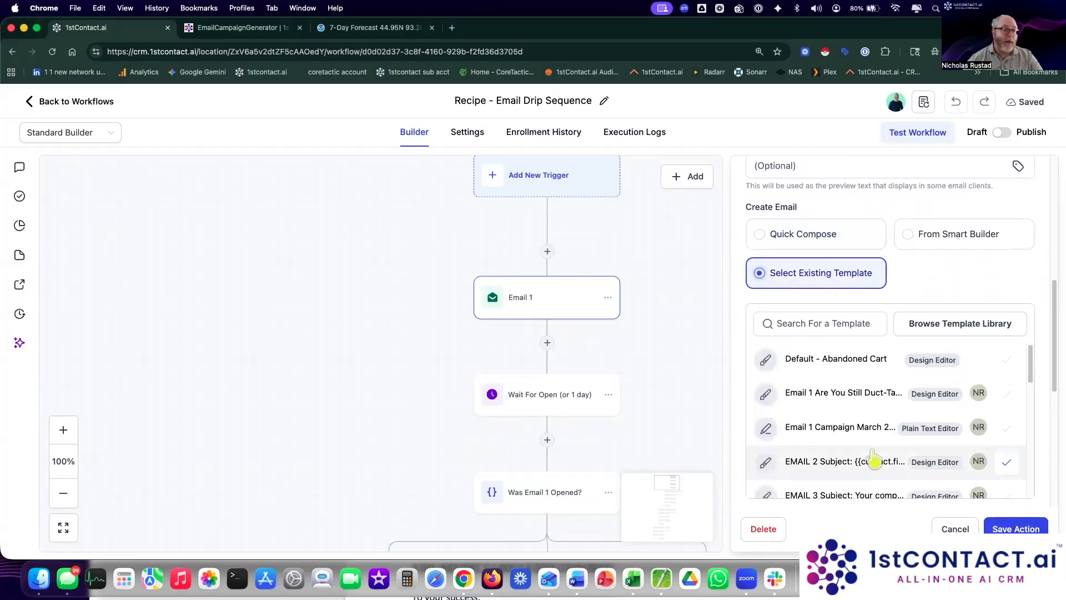
{"action": "scroll", "coordinate": [868, 397], "scroll_direction": "down", "scroll_amount": 5}
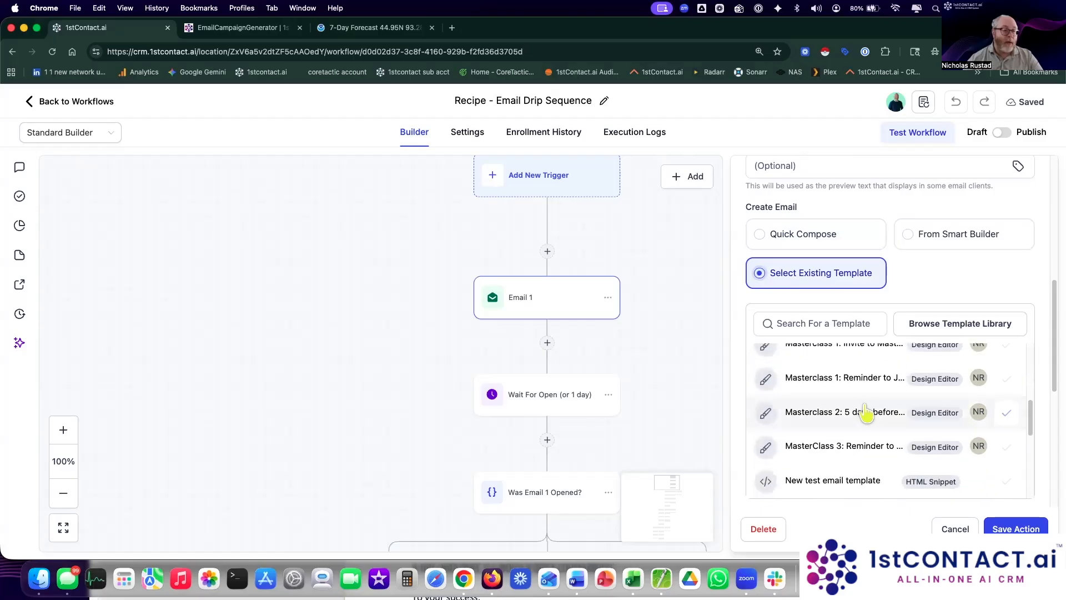
{"action": "scroll", "coordinate": [868, 417], "scroll_direction": "down", "scroll_amount": 4}
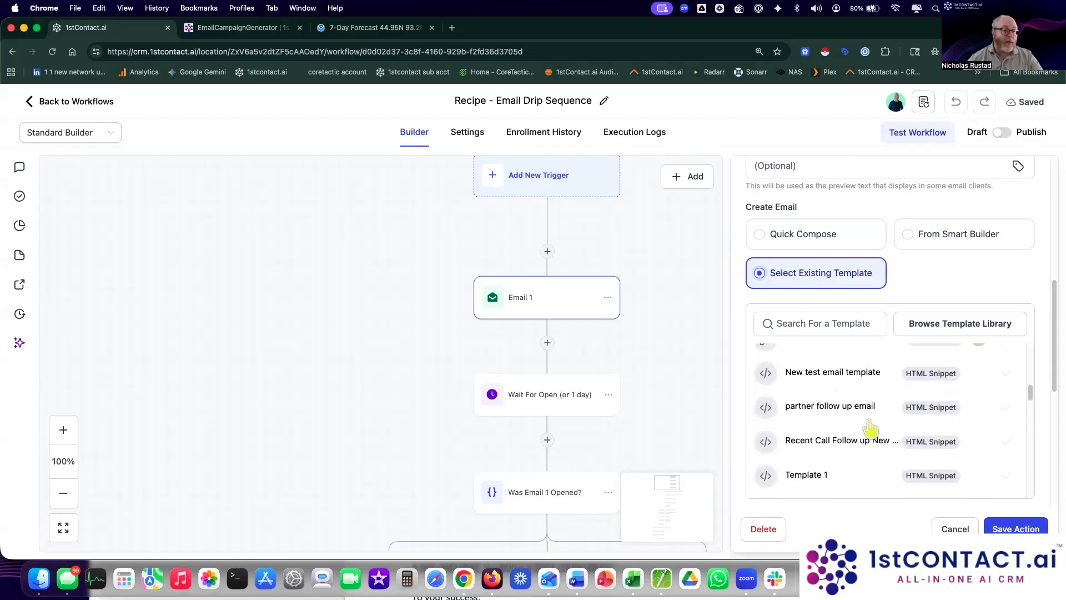
{"action": "scroll", "coordinate": [870, 428], "scroll_direction": "down", "scroll_amount": 3}
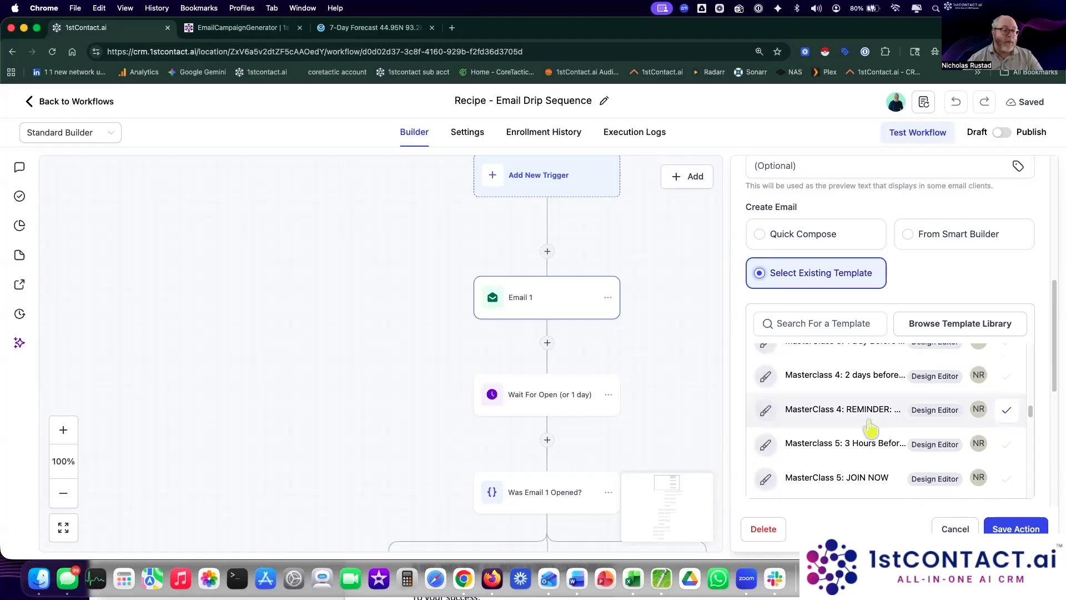
{"action": "scroll", "coordinate": [870, 428], "scroll_direction": "down", "scroll_amount": 6}
{"action": "left_click", "coordinate": [833, 432]}
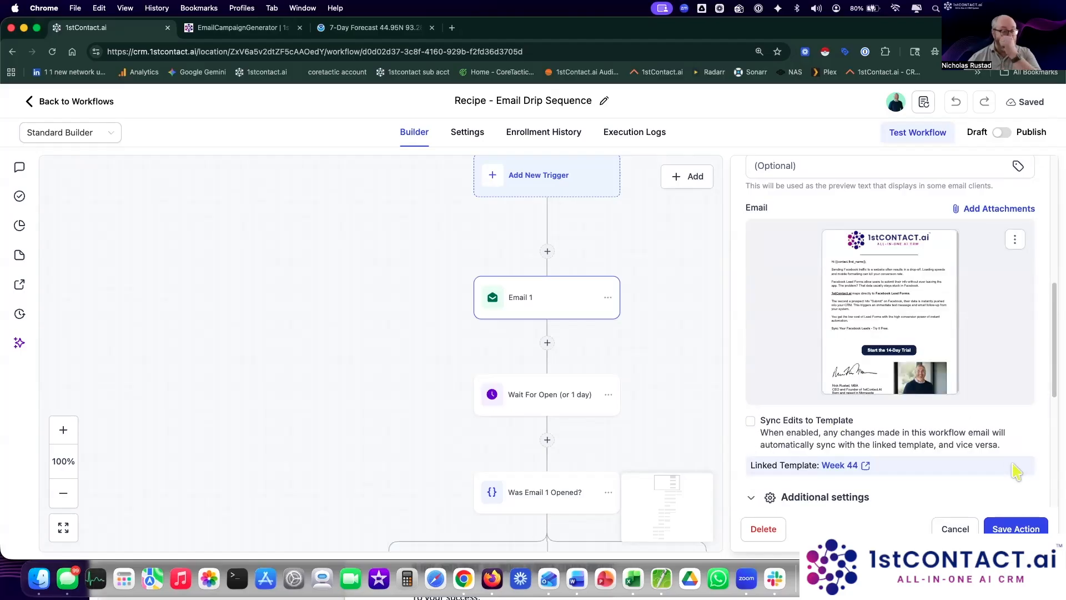
Step: Tag Email 1 openers (Basic Campaign Interaction, Contact Opened Campaign) with 'opened email 1 workflow march 2026'
{"action": "scroll", "coordinate": [989, 458], "scroll_direction": "down", "scroll_amount": 3}
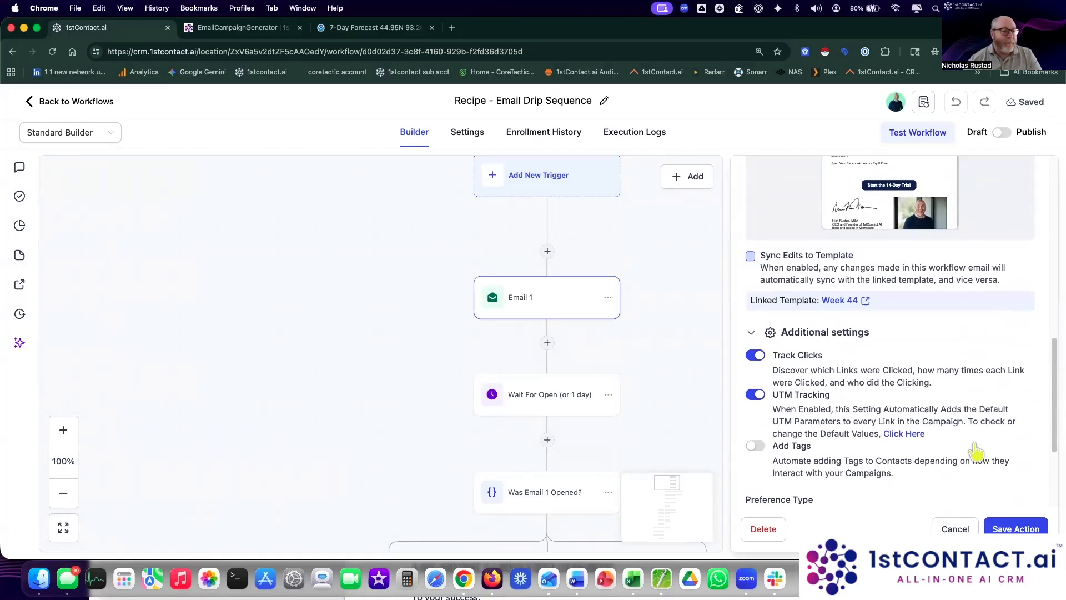
{"action": "scroll", "coordinate": [787, 312], "scroll_direction": "down", "scroll_amount": 2}
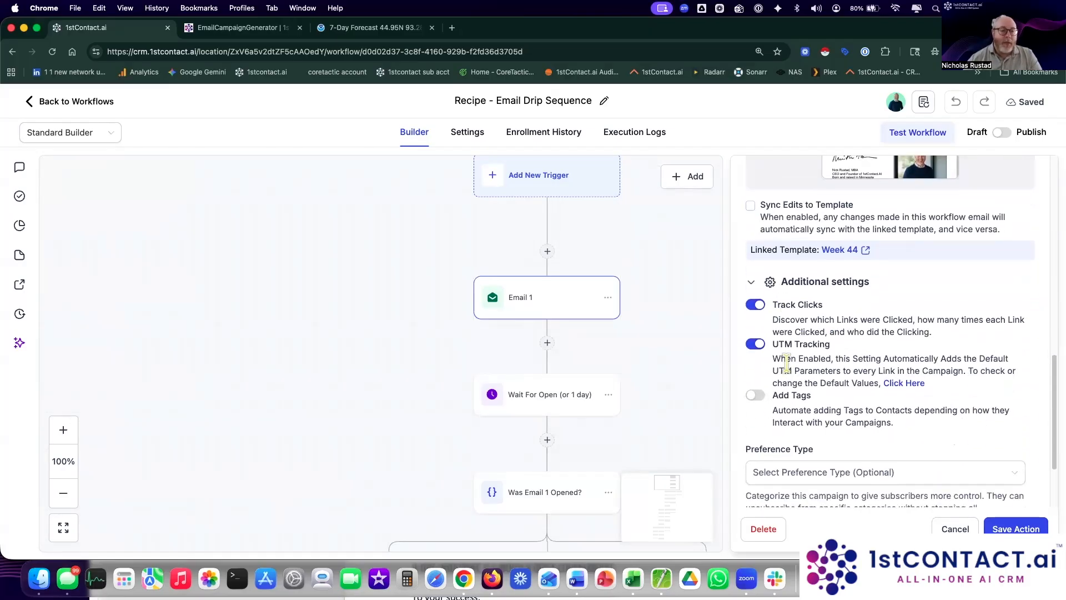
{"action": "left_click", "coordinate": [756, 396]}
{"action": "scroll", "coordinate": [800, 378], "scroll_direction": "down", "scroll_amount": 2}
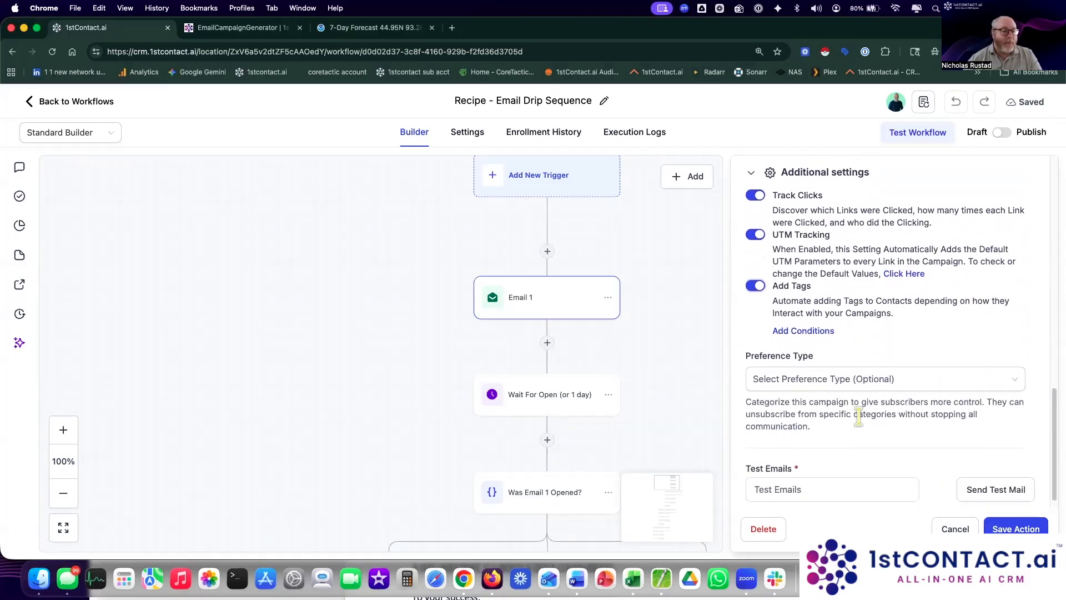
{"action": "left_click", "coordinate": [811, 330]}
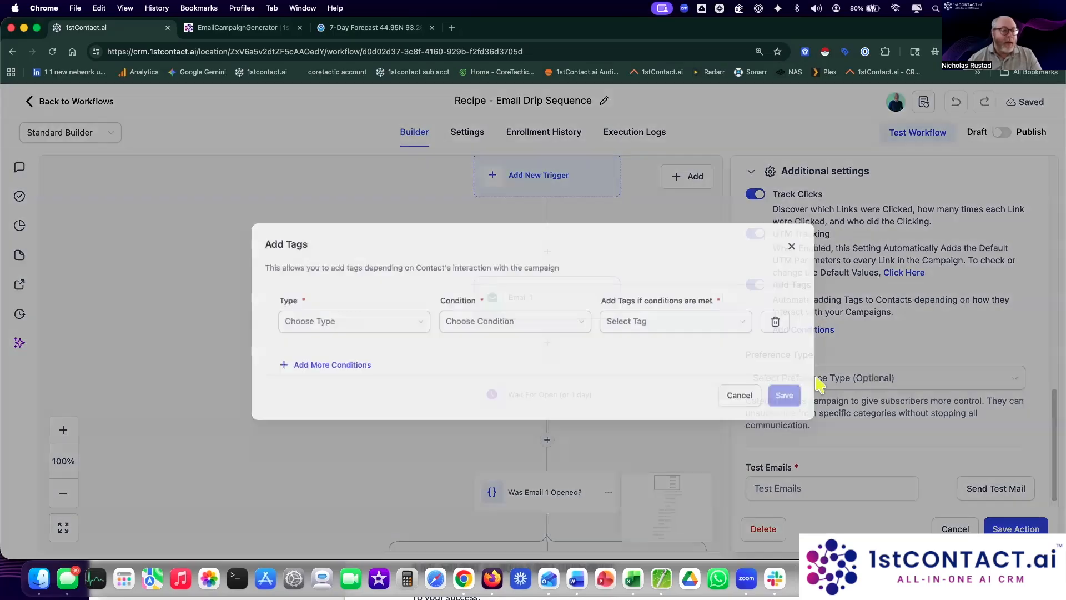
{"action": "left_click", "coordinate": [333, 322]}
{"action": "left_click", "coordinate": [324, 350]}
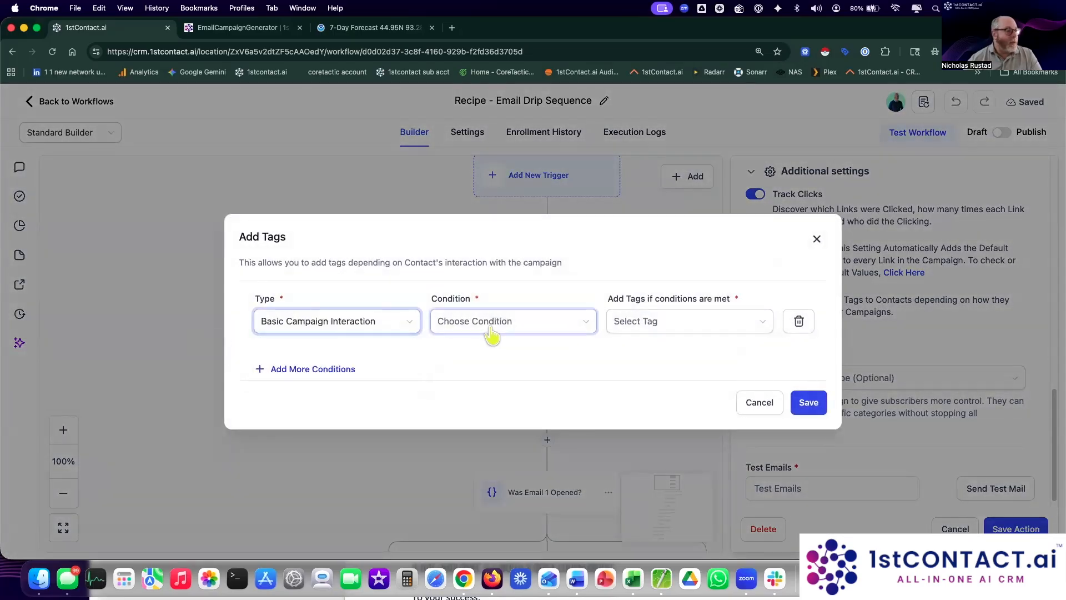
{"action": "left_click", "coordinate": [489, 328]}
{"action": "left_click", "coordinate": [500, 349]}
{"action": "left_click", "coordinate": [714, 321]}
{"action": "type", "text": "opened email 1 workflow mar"}
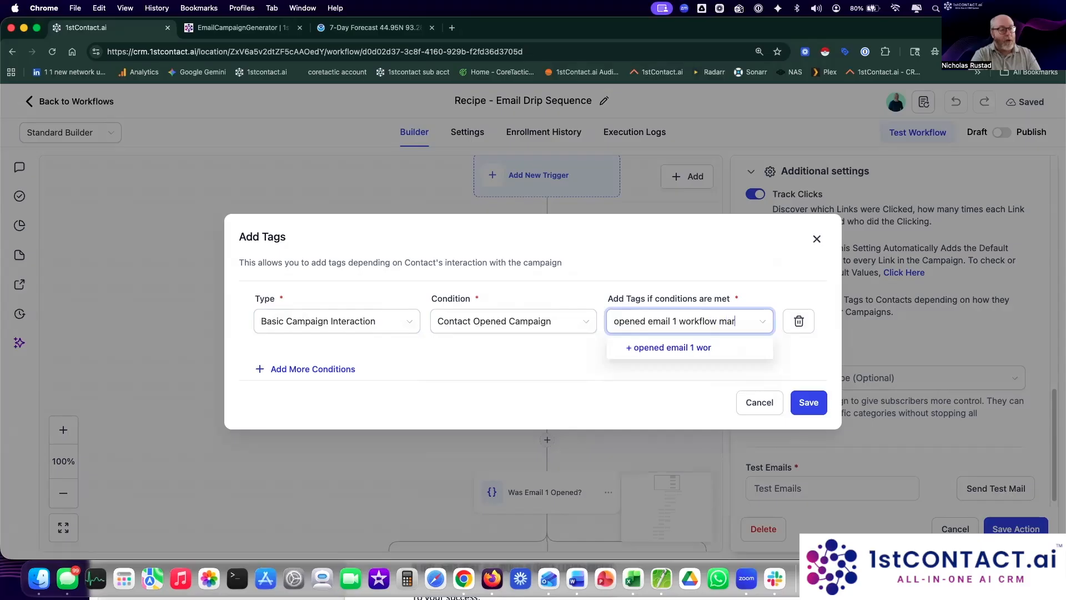
{"action": "type", "text": " 2026"}
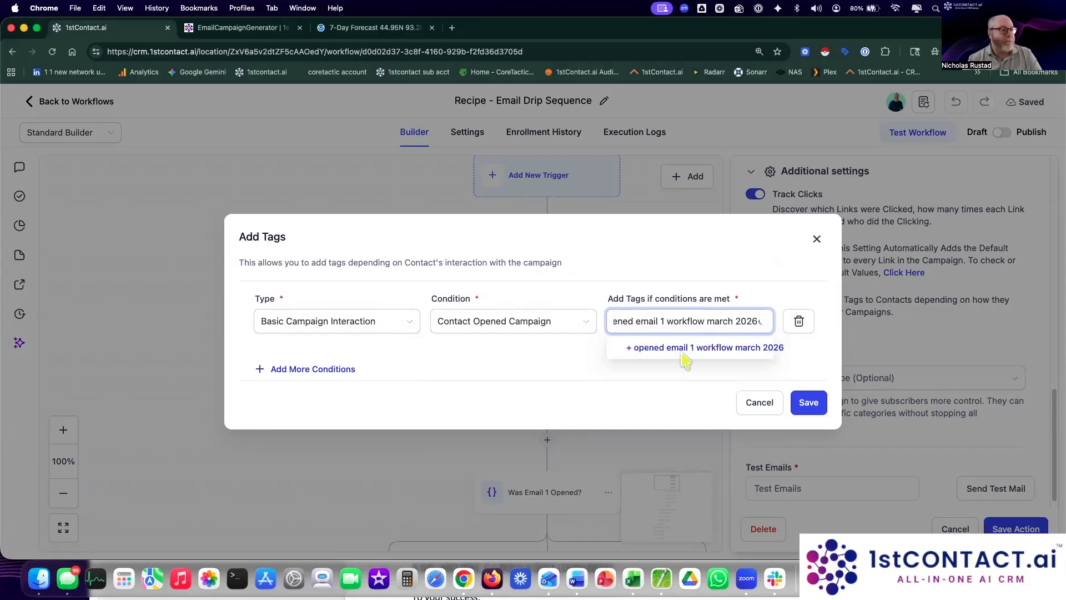
{"action": "left_click", "coordinate": [685, 347]}
{"action": "left_click", "coordinate": [809, 403]}
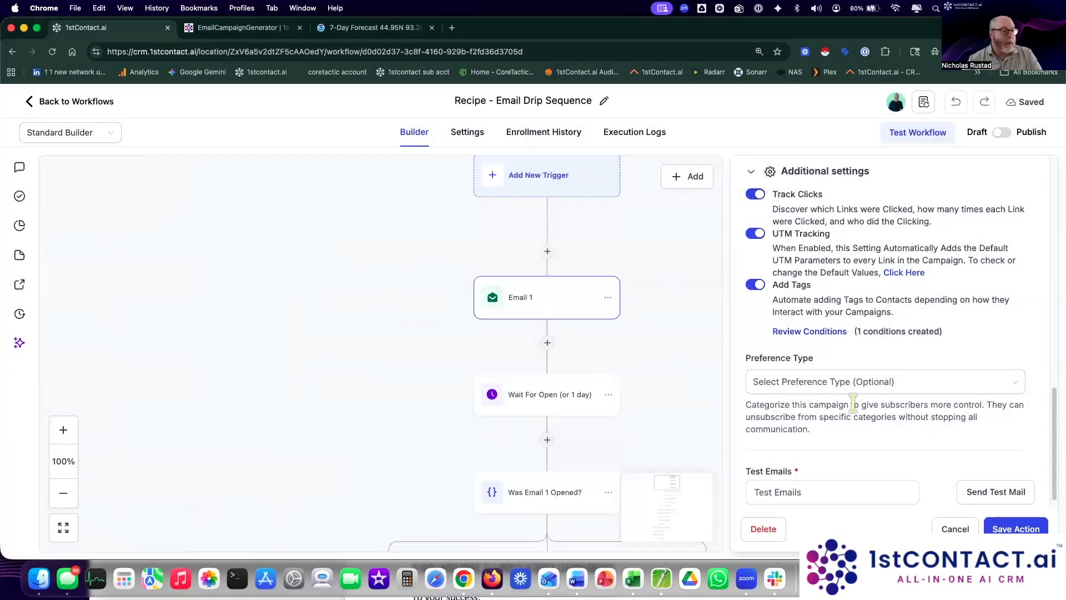
Step: Set Email 1's Preference Type to Marketing Communication and save the step
{"action": "scroll", "coordinate": [884, 400], "scroll_direction": "down", "scroll_amount": 1}
{"action": "left_click", "coordinate": [887, 371]}
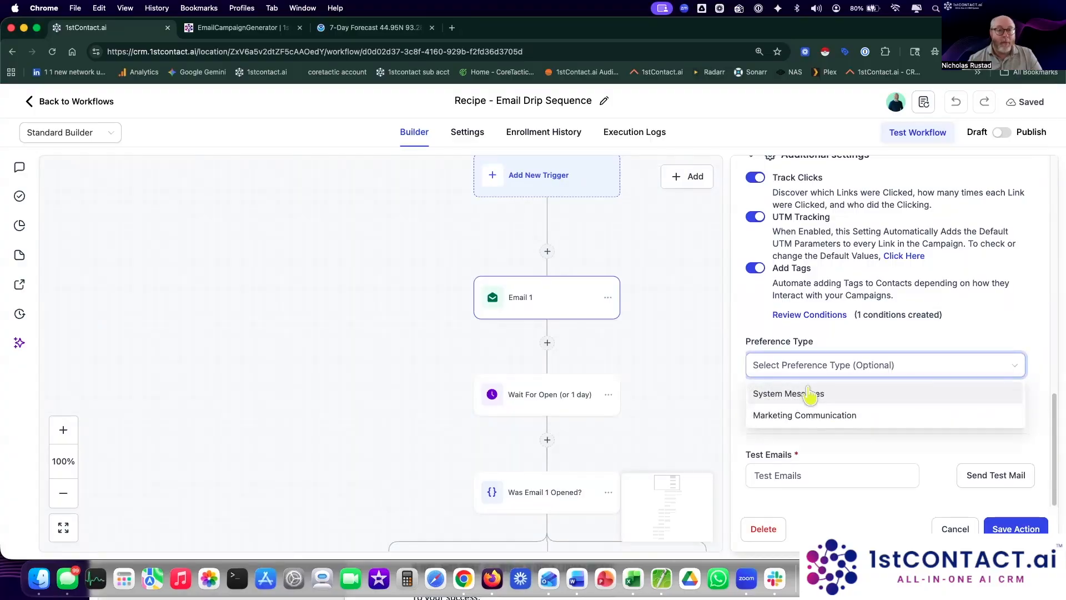
{"action": "left_click", "coordinate": [801, 415]}
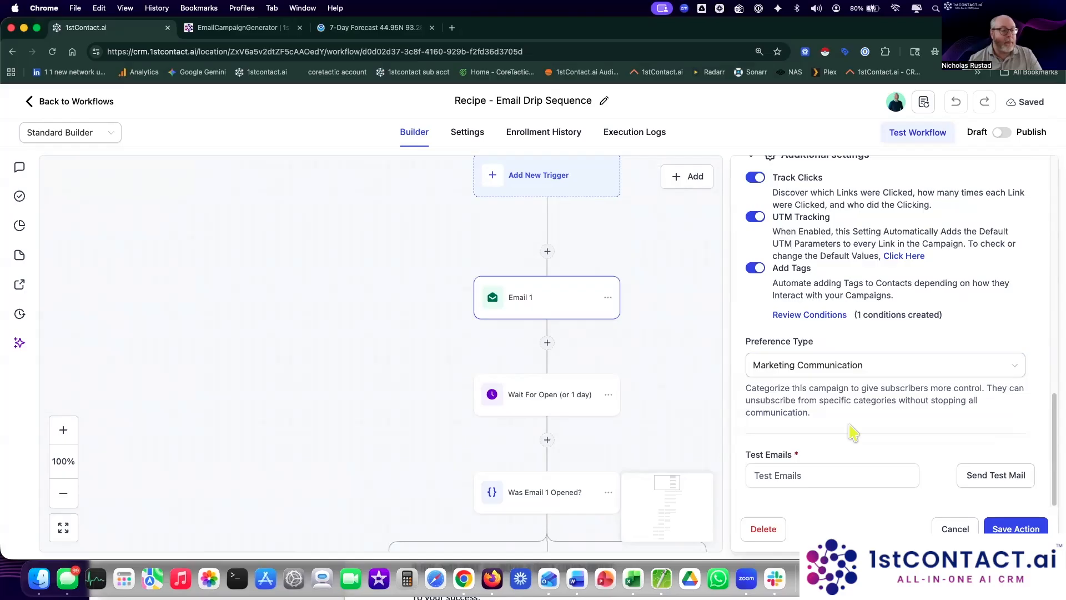
{"action": "left_click", "coordinate": [1016, 529]}
{"action": "left_click_drag", "start_coordinate": [741, 436], "coordinate": [743, 309]}
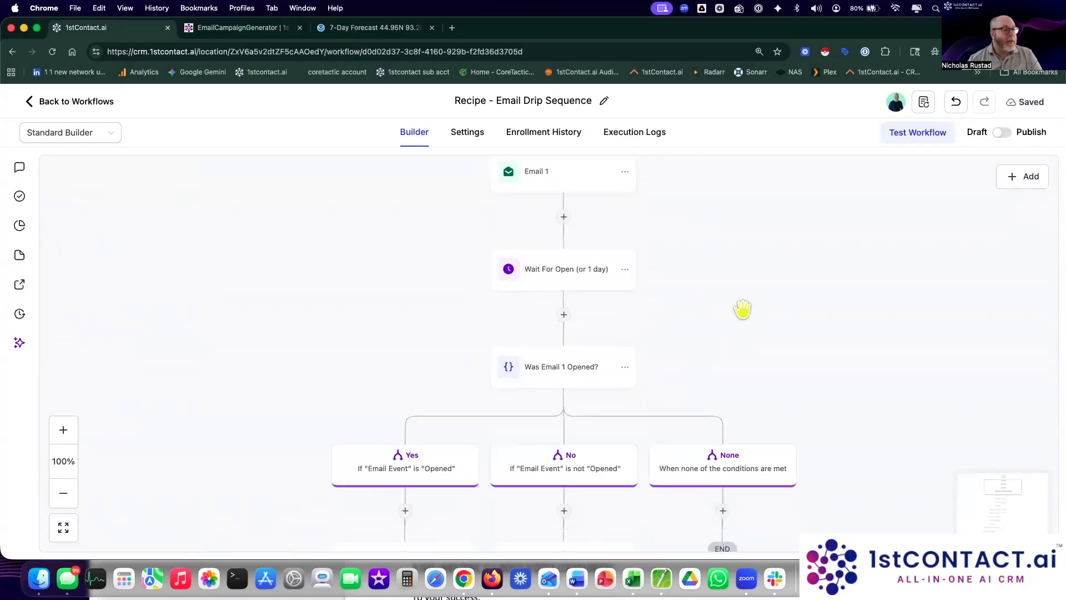
{"action": "left_click", "coordinate": [582, 283]}
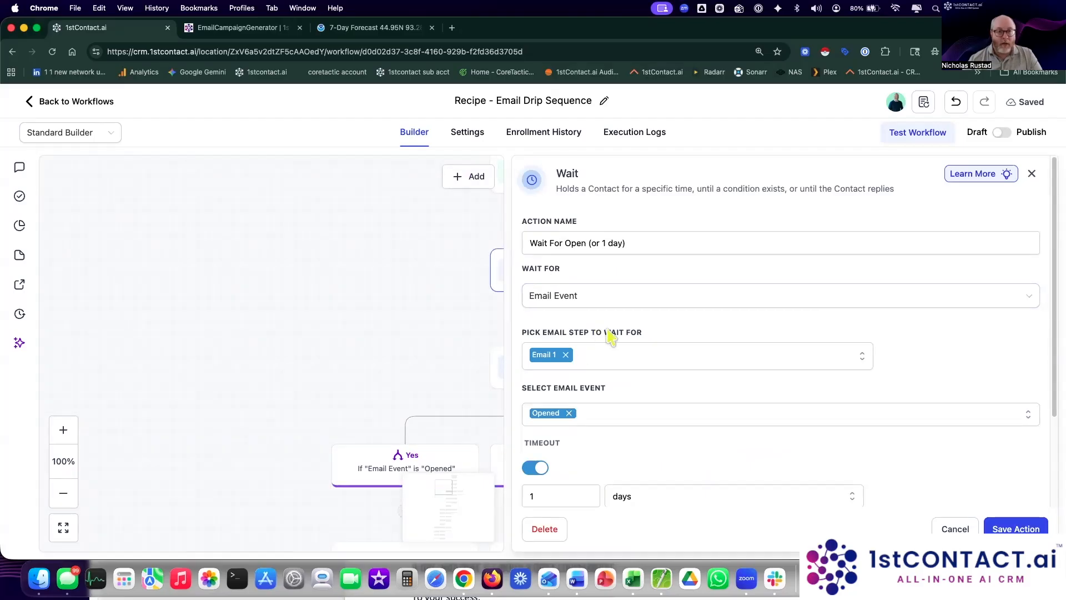
{"action": "left_click", "coordinate": [949, 529]}
{"action": "left_click_drag", "start_coordinate": [719, 364], "coordinate": [746, 241]}
{"action": "left_click_drag", "start_coordinate": [842, 402], "coordinate": [861, 352]}
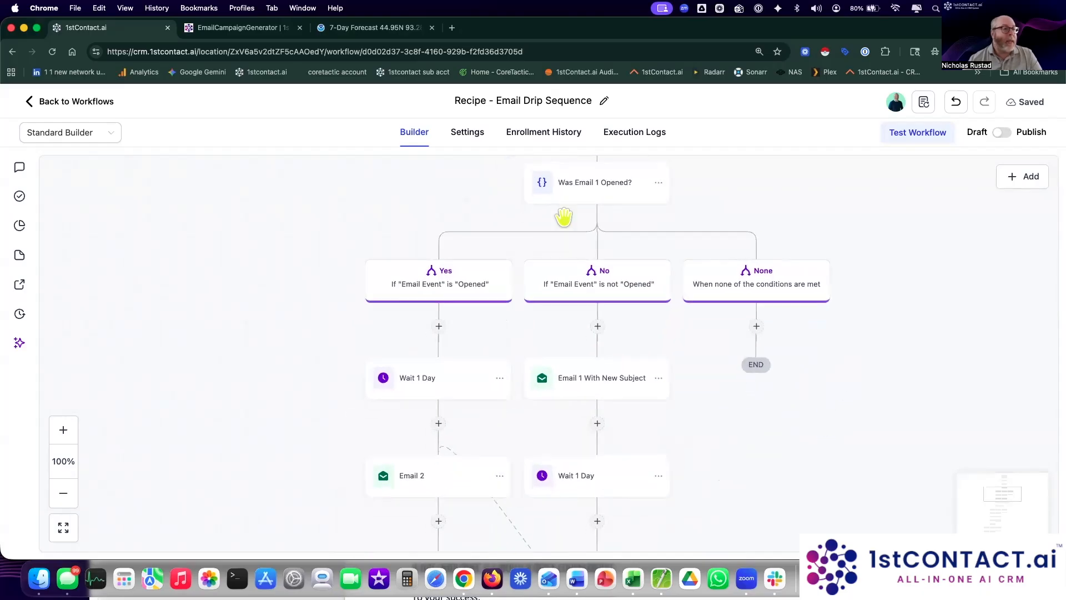
{"action": "scroll", "coordinate": [322, 323], "scroll_direction": "down", "scroll_amount": 3}
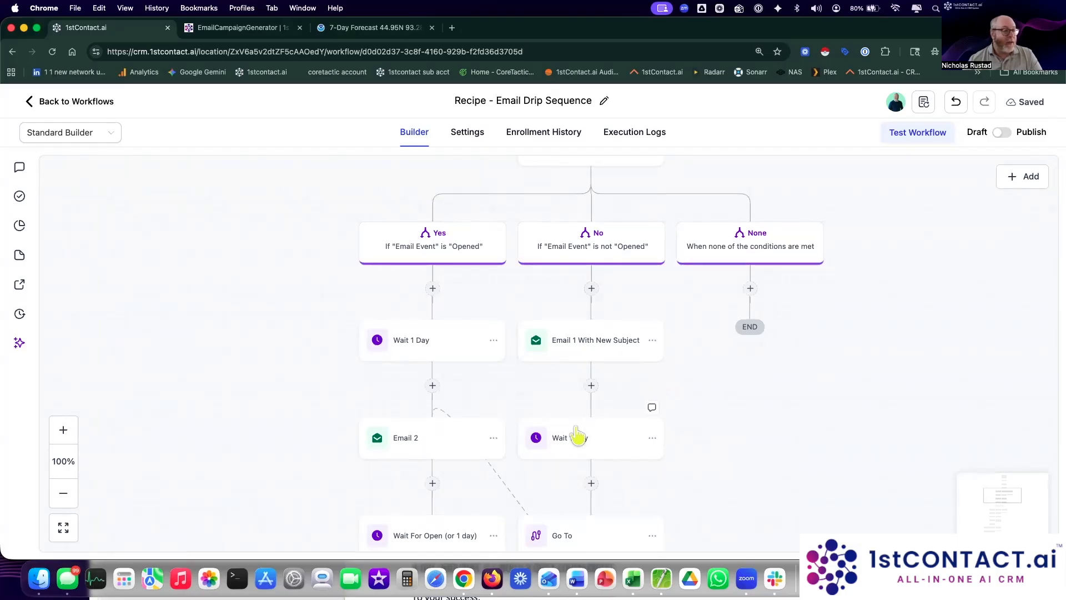
{"action": "left_click_drag", "start_coordinate": [745, 453], "coordinate": [745, 383]}
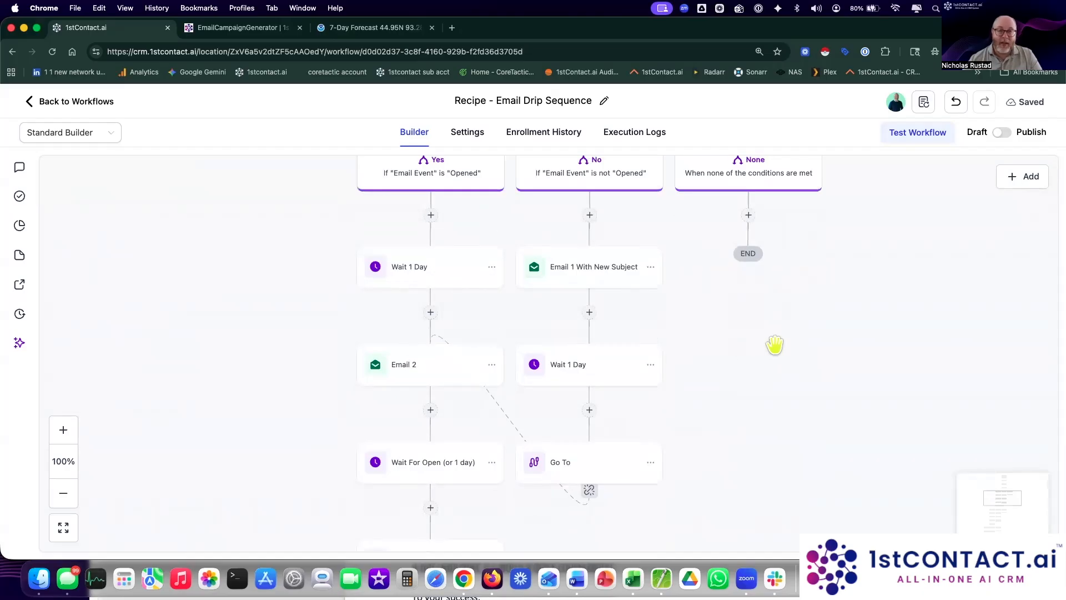
{"action": "left_click_drag", "start_coordinate": [786, 370], "coordinate": [782, 366]}
{"action": "scroll", "coordinate": [782, 366], "scroll_direction": "down", "scroll_amount": 10}
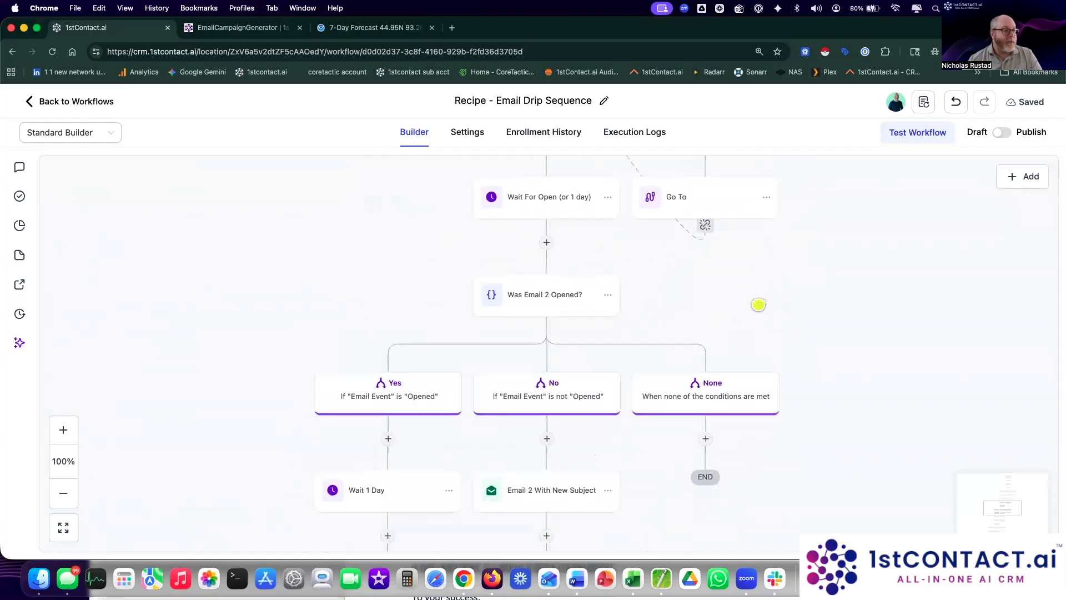
{"action": "scroll", "coordinate": [830, 336], "scroll_direction": "up", "scroll_amount": 1}
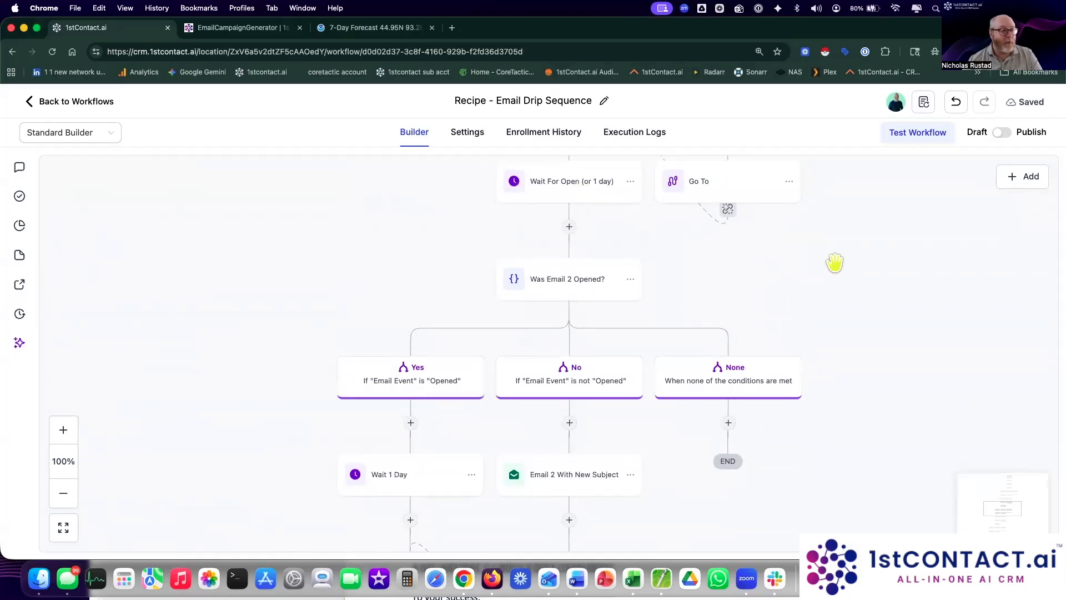
{"action": "scroll", "coordinate": [833, 261], "scroll_direction": "down", "scroll_amount": 5}
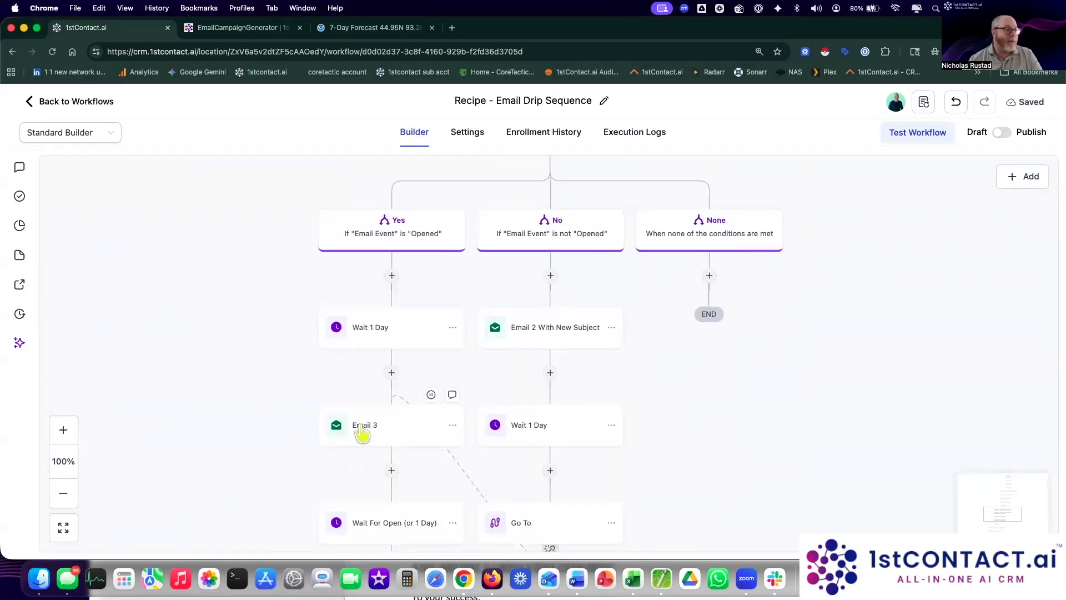
{"action": "scroll", "coordinate": [738, 388], "scroll_direction": "up", "scroll_amount": 10}
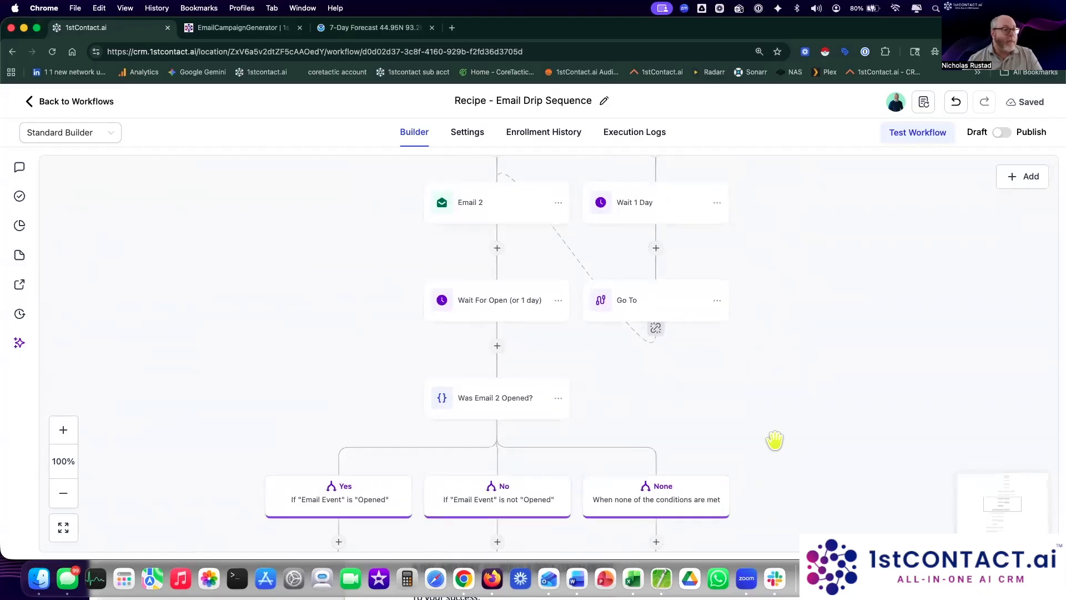
{"action": "scroll", "coordinate": [766, 465], "scroll_direction": "up", "scroll_amount": 12}
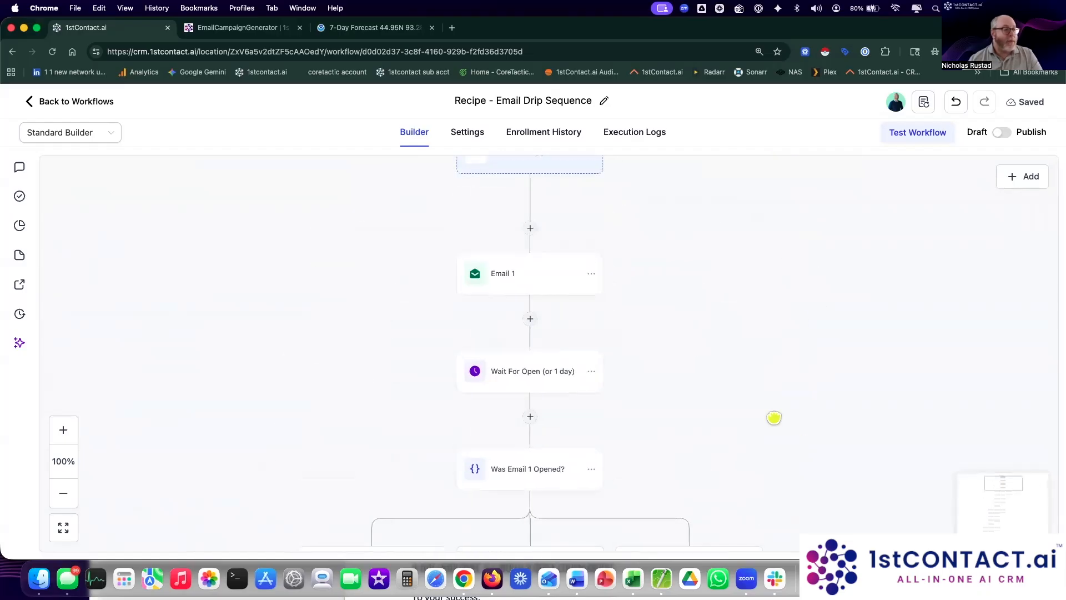
Step: Rename the first wait step 'Wait For Open (or 4 day)', set a 4-day timeout, and save it
{"action": "left_click", "coordinate": [564, 340]}
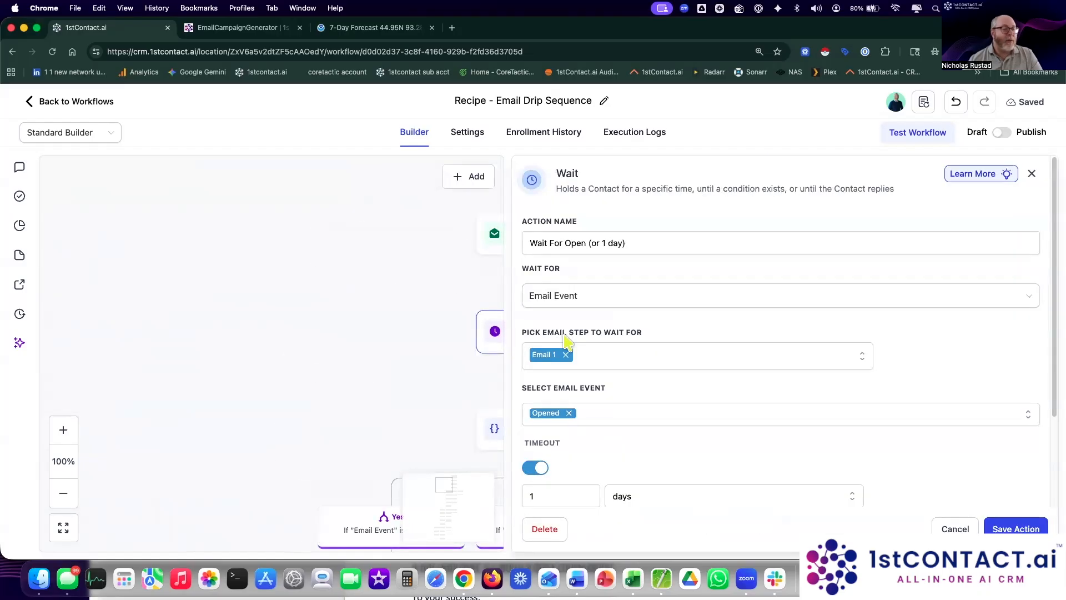
{"action": "left_click", "coordinate": [605, 242]}
{"action": "type", "text": "4"}
{"action": "scroll", "coordinate": [581, 439], "scroll_direction": "down", "scroll_amount": 3}
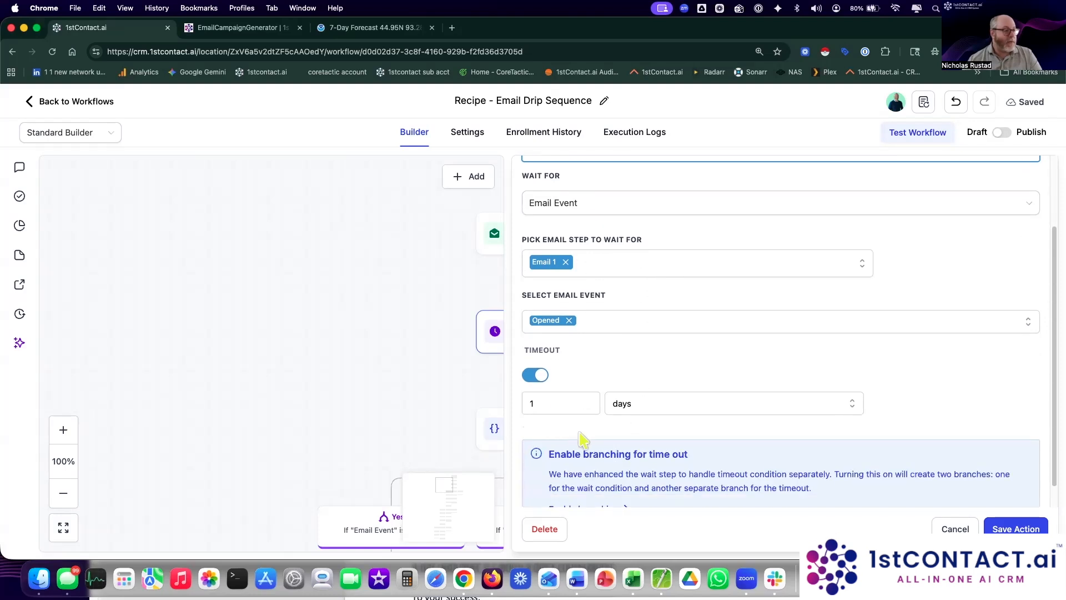
{"action": "double_click", "coordinate": [547, 395]}
{"action": "type", "text": "4"}
{"action": "scroll", "coordinate": [661, 360], "scroll_direction": "up", "scroll_amount": 3}
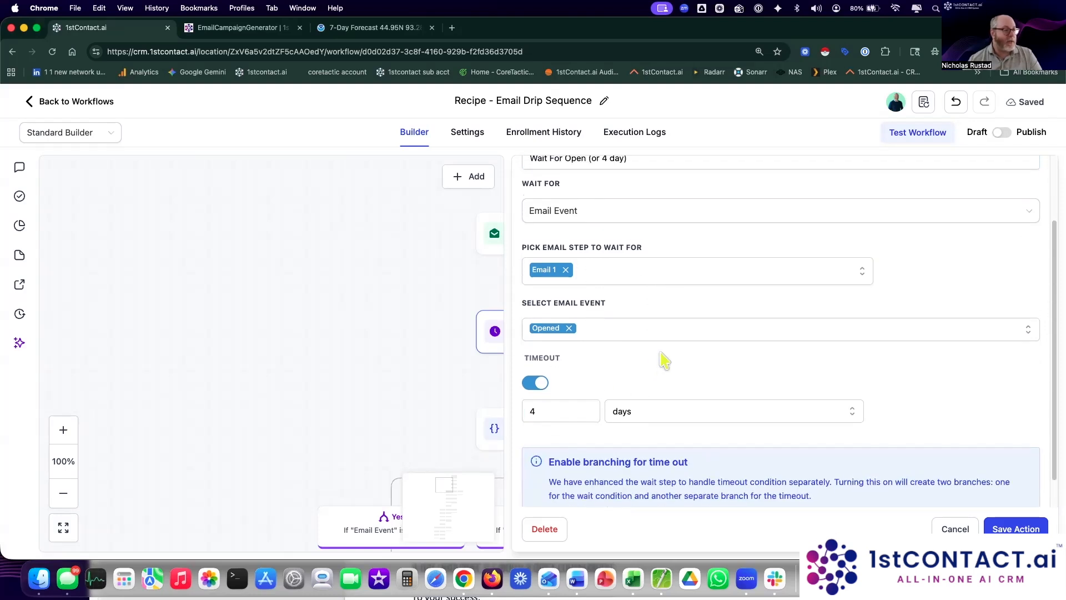
{"action": "left_click_drag", "start_coordinate": [644, 243], "coordinate": [534, 249]}
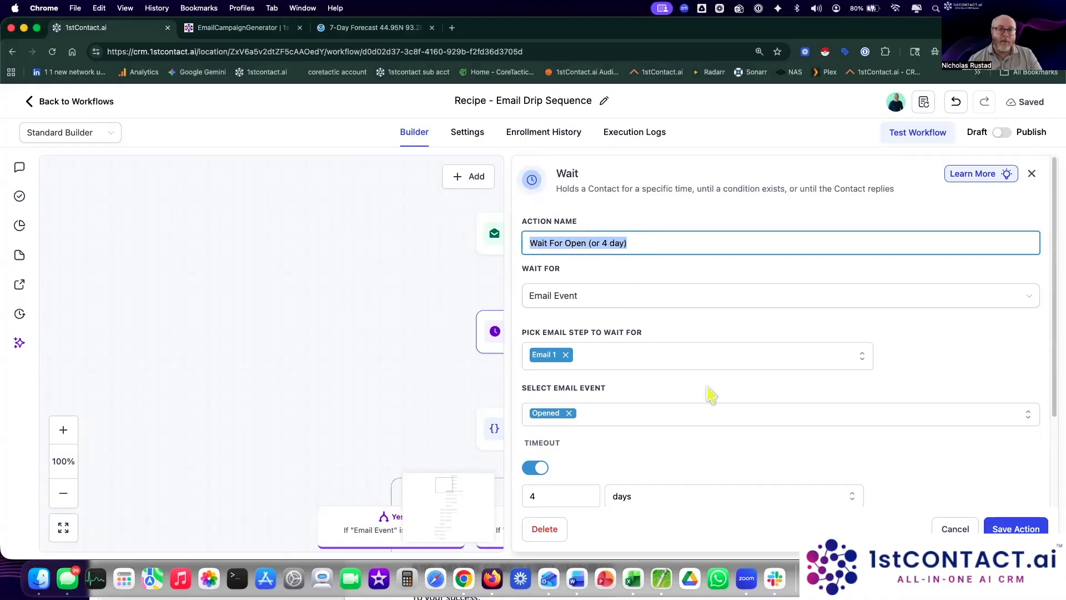
{"action": "scroll", "coordinate": [711, 395], "scroll_direction": "down", "scroll_amount": 3}
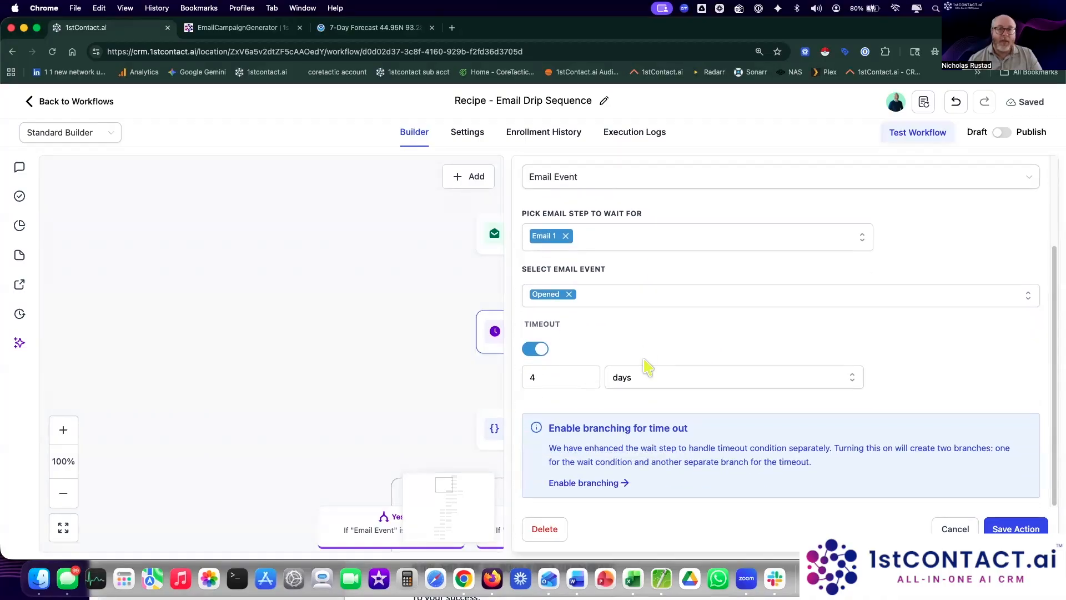
{"action": "left_click", "coordinate": [988, 525]}
Step: Open the settings of the Yes-branch Wait 1 Day step
{"action": "left_click_drag", "start_coordinate": [775, 469], "coordinate": [788, 256]}
{"action": "scroll", "coordinate": [793, 452], "scroll_direction": "down", "scroll_amount": 3}
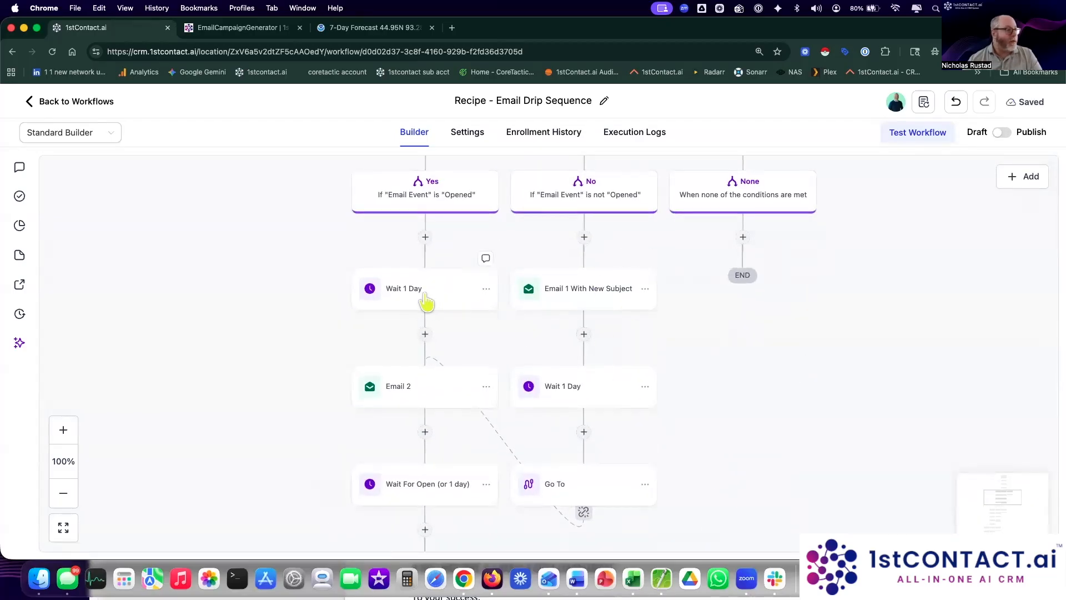
{"action": "left_click", "coordinate": [427, 301]}
Step: Make the Wait 1 Day step wait 3 days and resume only Tuesday through Thursday
{"action": "left_click_drag", "start_coordinate": [572, 348], "coordinate": [471, 333]}
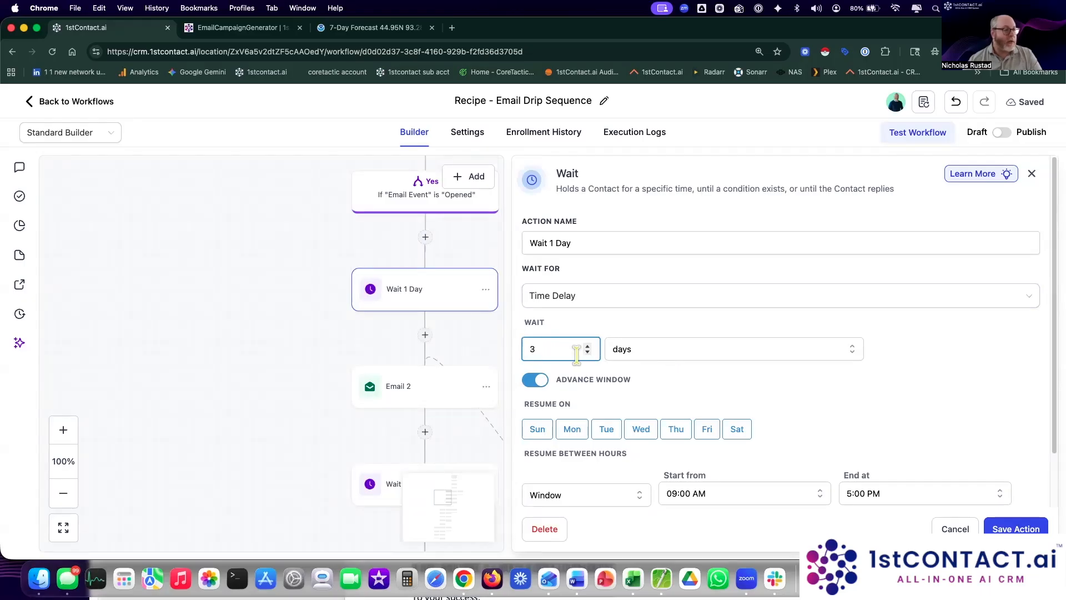
{"action": "scroll", "coordinate": [811, 400], "scroll_direction": "down", "scroll_amount": 2}
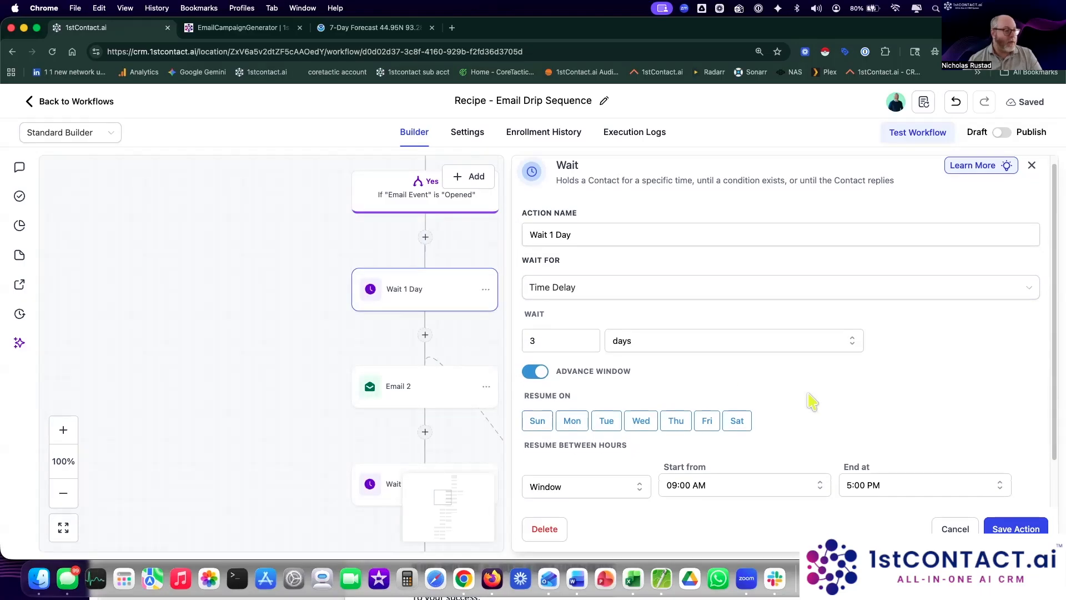
{"action": "left_click", "coordinate": [537, 368]}
{"action": "left_click", "coordinate": [572, 367]}
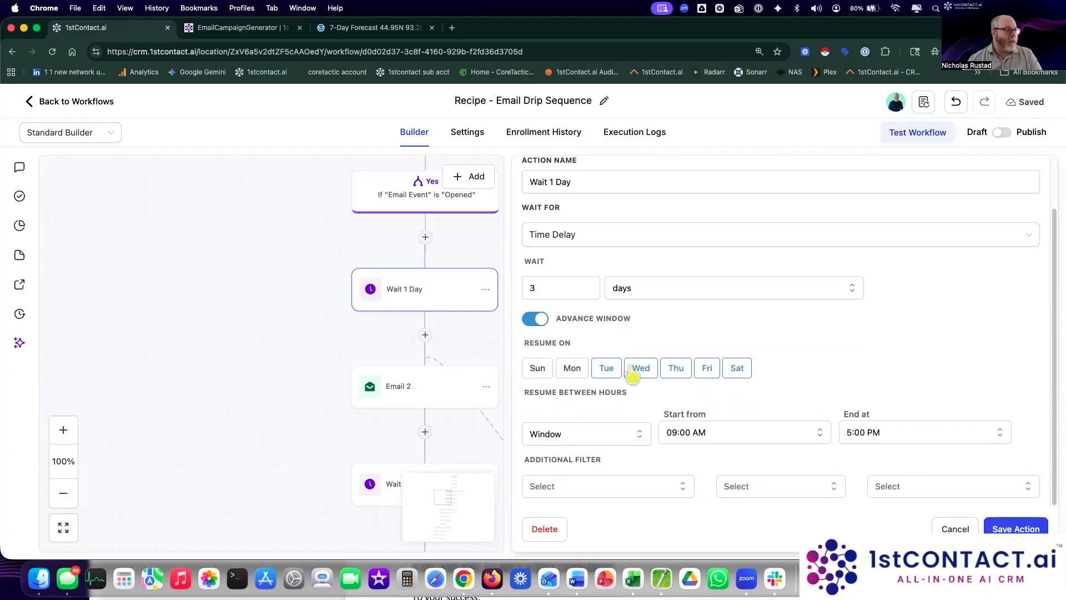
{"action": "left_click", "coordinate": [736, 367]}
{"action": "left_click", "coordinate": [711, 369]}
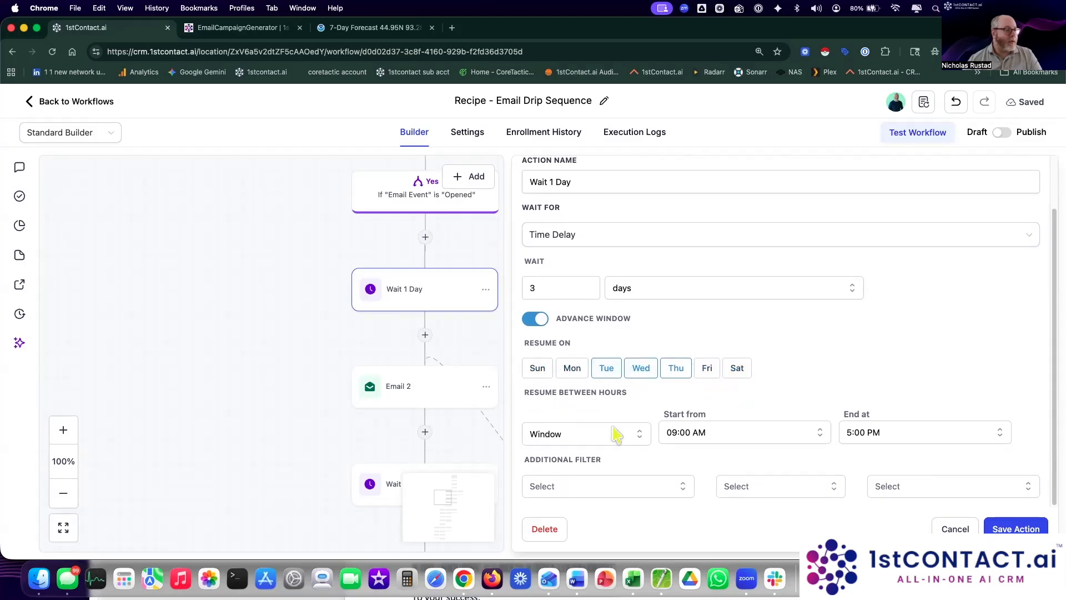
Step: Limit the resume window to 04:30 AM–1:15 PM and save the wait step
{"action": "left_click", "coordinate": [712, 436]}
{"action": "scroll", "coordinate": [707, 494], "scroll_direction": "down", "scroll_amount": 6}
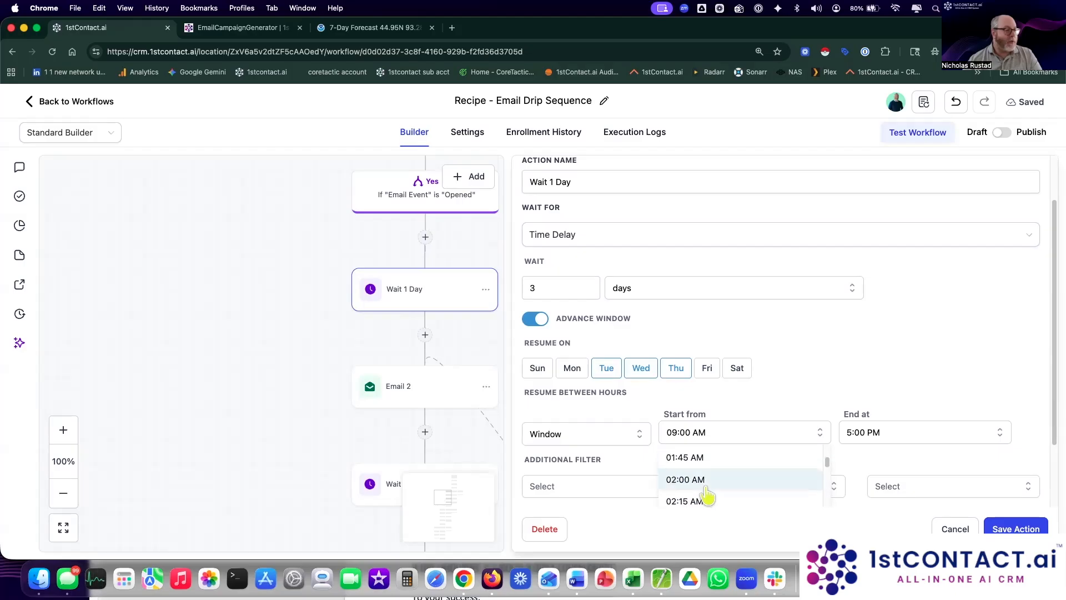
{"action": "left_click", "coordinate": [705, 482]}
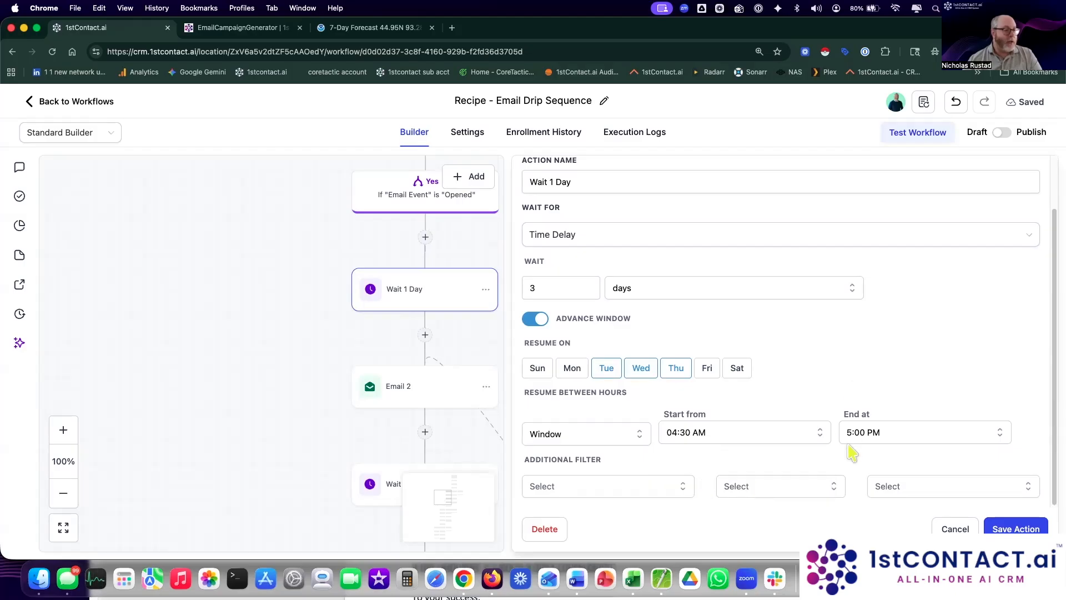
{"action": "left_click", "coordinate": [873, 436]}
{"action": "scroll", "coordinate": [883, 472], "scroll_direction": "down", "scroll_amount": 5}
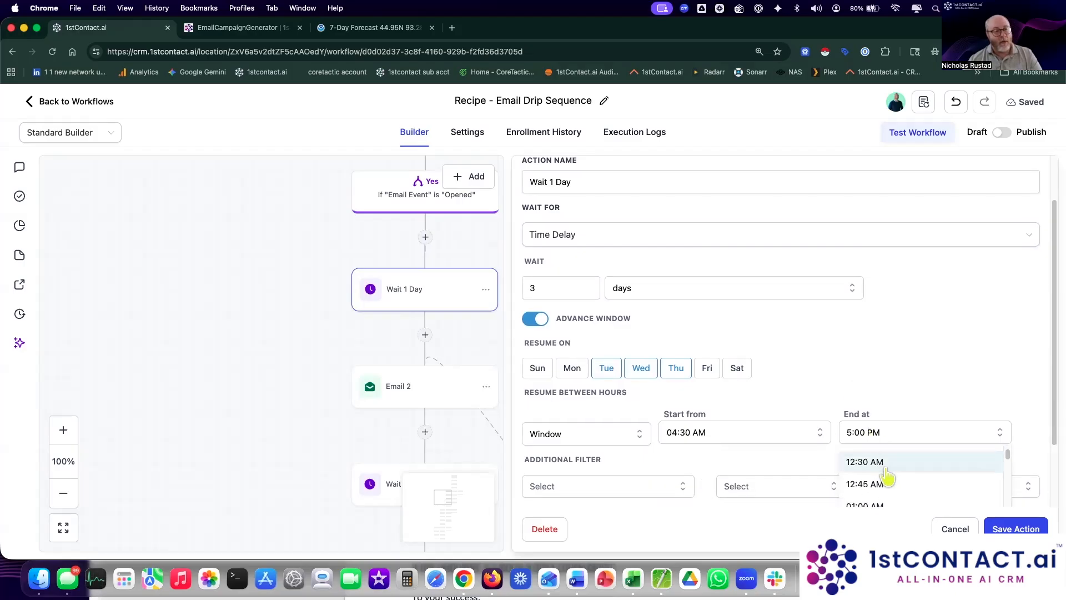
{"action": "scroll", "coordinate": [886, 475], "scroll_direction": "down", "scroll_amount": 8}
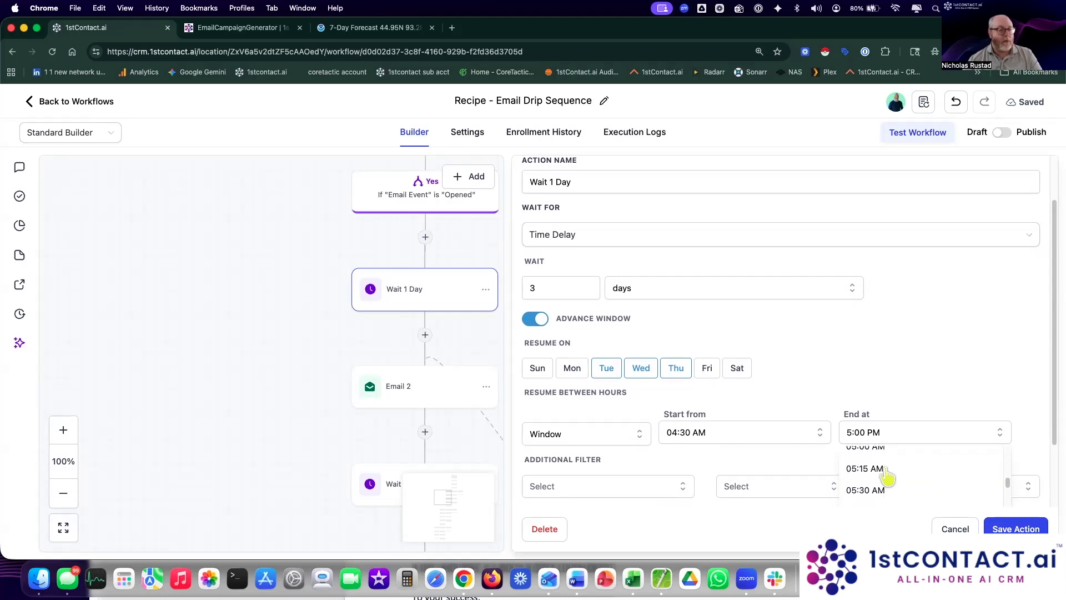
{"action": "scroll", "coordinate": [887, 475], "scroll_direction": "down", "scroll_amount": 10}
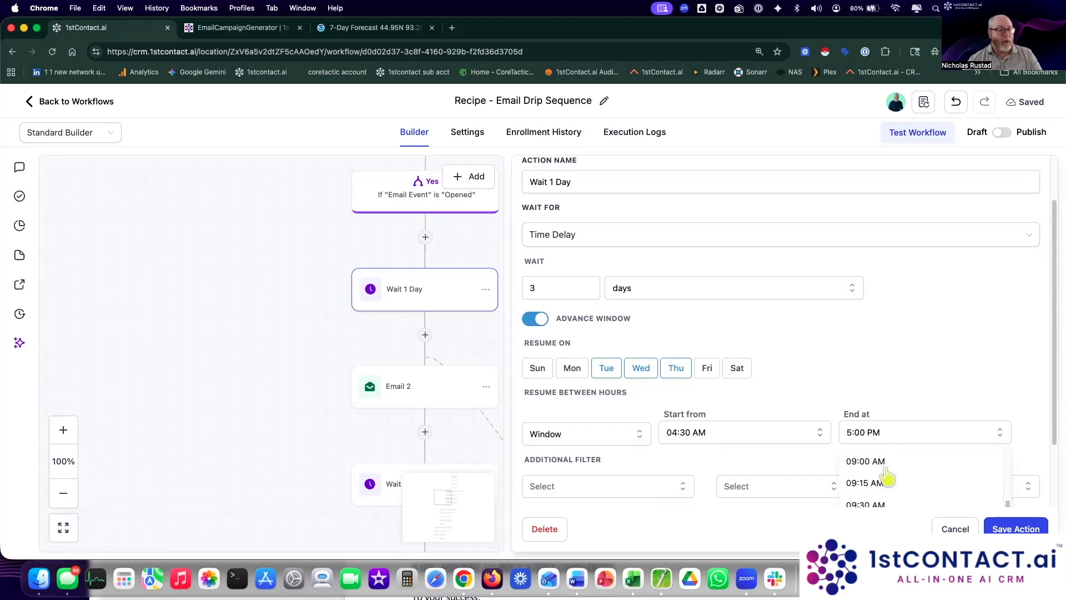
{"action": "scroll", "coordinate": [887, 475], "scroll_direction": "down", "scroll_amount": 6}
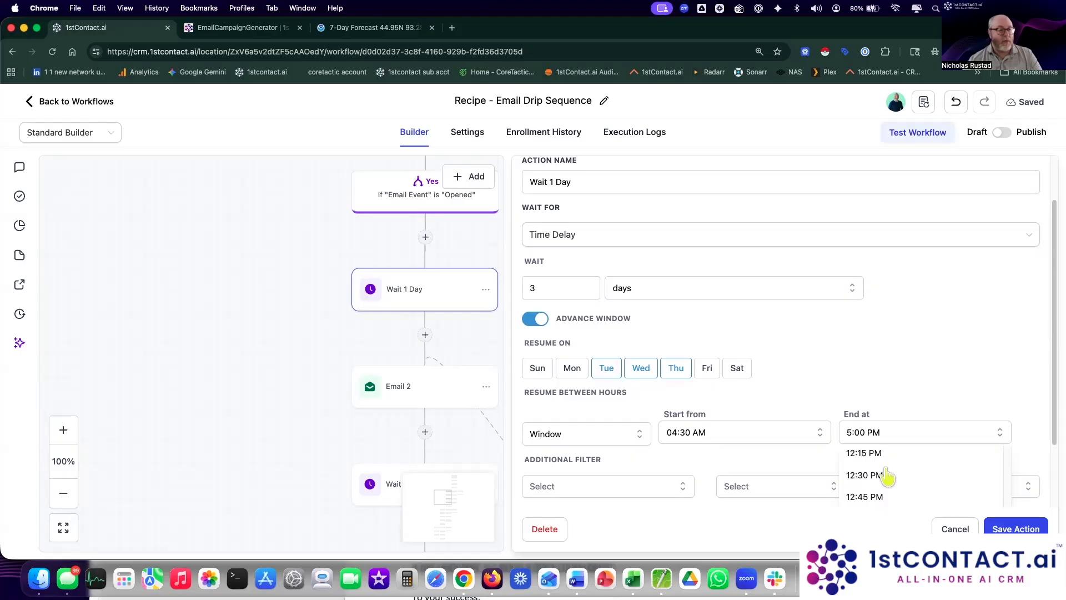
{"action": "scroll", "coordinate": [887, 475], "scroll_direction": "down", "scroll_amount": 1}
{"action": "left_click", "coordinate": [886, 466]}
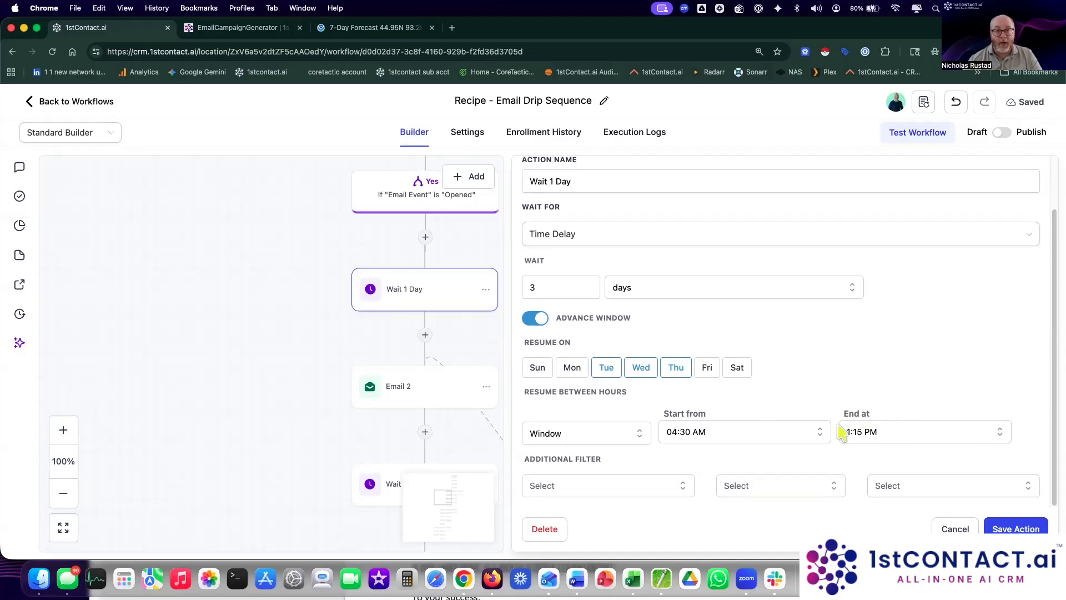
{"action": "left_click", "coordinate": [1016, 527]}
Step: Link the Email 1 With New Subject step to an existing email template and save it
{"action": "left_click_drag", "start_coordinate": [764, 393], "coordinate": [818, 393]}
{"action": "left_click", "coordinate": [631, 289]}
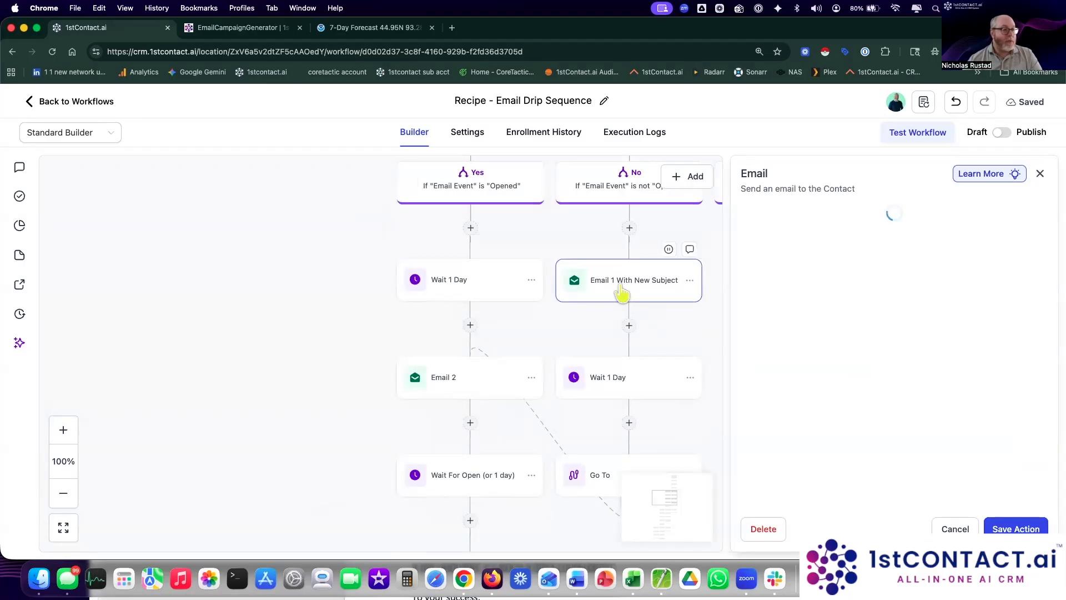
{"action": "scroll", "coordinate": [921, 416], "scroll_direction": "down", "scroll_amount": 3}
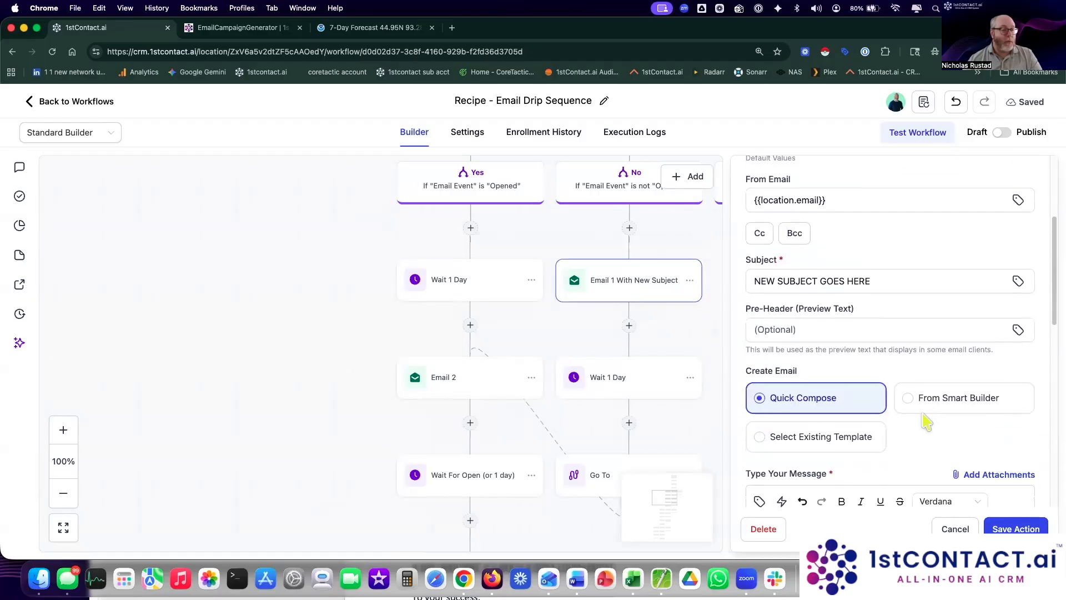
{"action": "left_click", "coordinate": [844, 435]}
{"action": "scroll", "coordinate": [844, 389], "scroll_direction": "down", "scroll_amount": 5}
{"action": "left_click", "coordinate": [833, 311]}
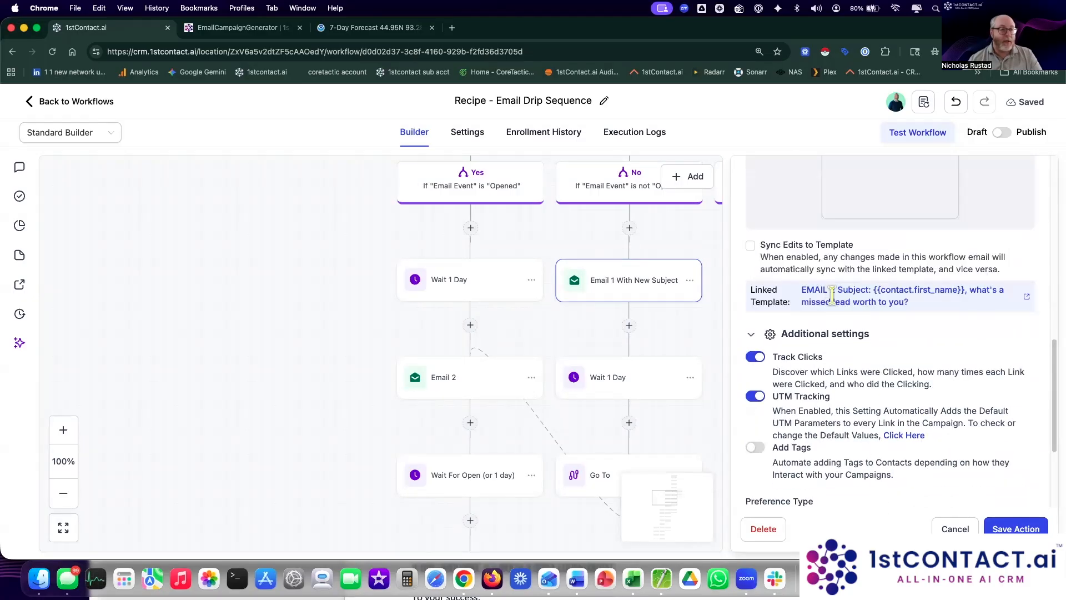
{"action": "left_click", "coordinate": [1008, 529]}
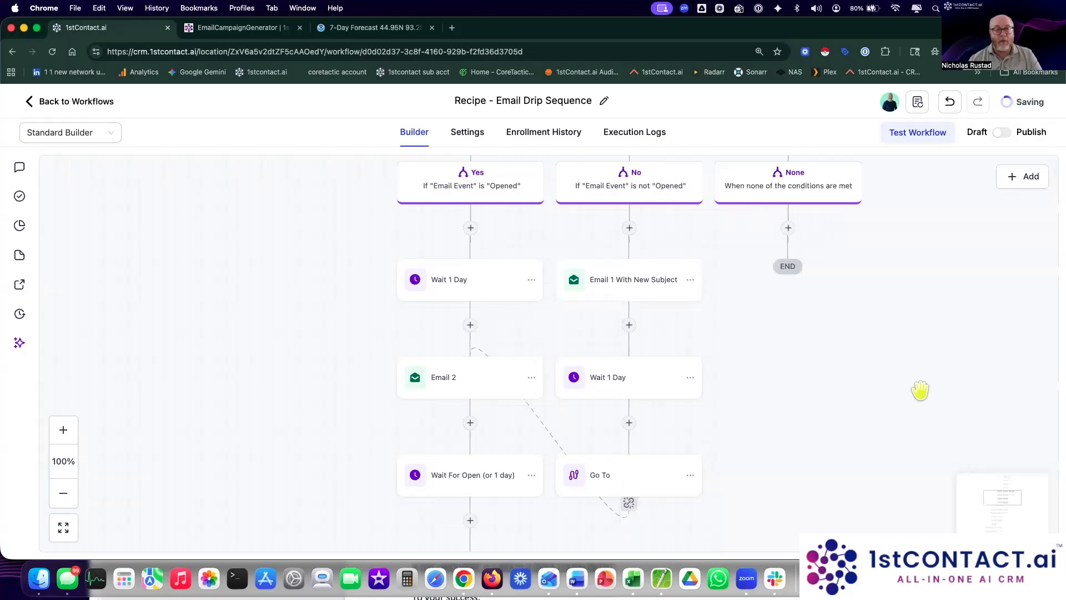
{"action": "scroll", "coordinate": [876, 400], "scroll_direction": "up", "scroll_amount": 5}
{"action": "scroll", "coordinate": [875, 414], "scroll_direction": "up", "scroll_amount": 5}
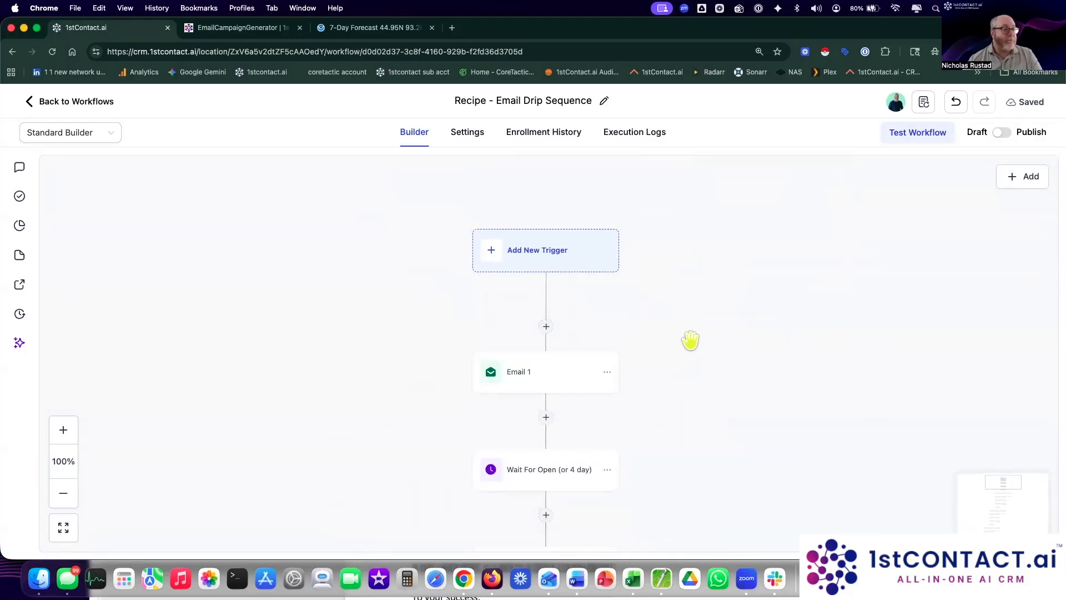
Step: Check the Email 1 step's settings and close them without changes
{"action": "left_click", "coordinate": [543, 377]}
{"action": "left_click", "coordinate": [969, 529]}
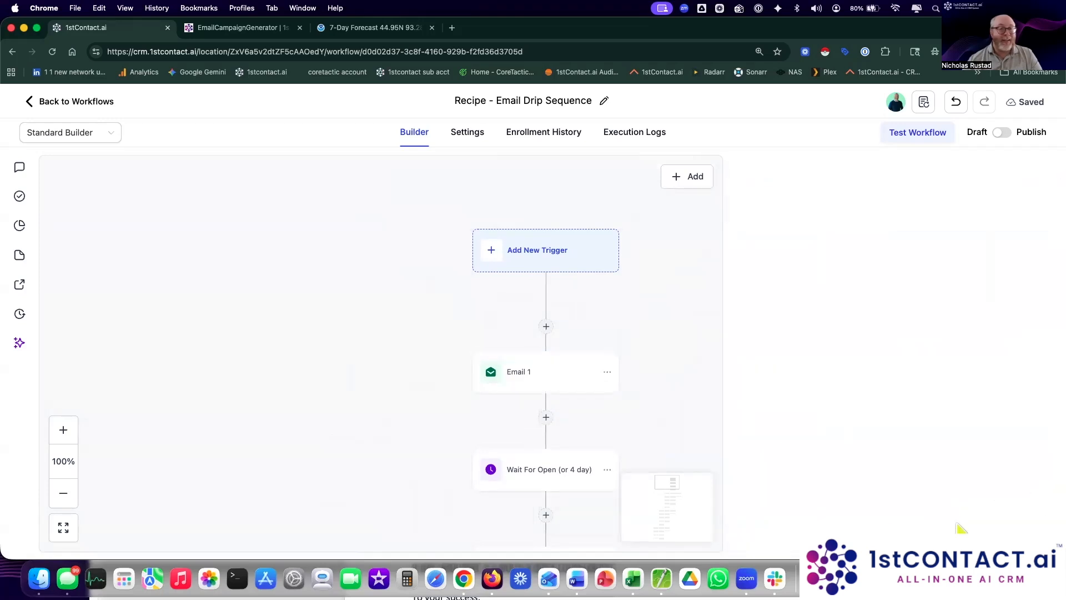
{"action": "scroll", "coordinate": [788, 317], "scroll_direction": "down", "scroll_amount": 2}
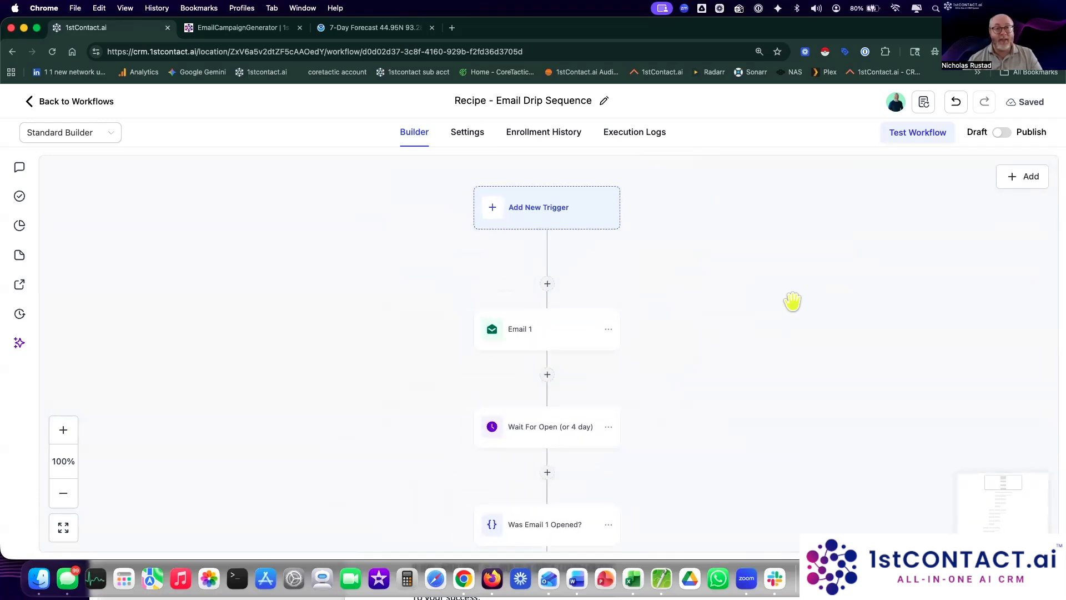
Step: Switch the workflow from Draft to Published, save it, and bring up Test Workflow
{"action": "left_click", "coordinate": [1006, 134]}
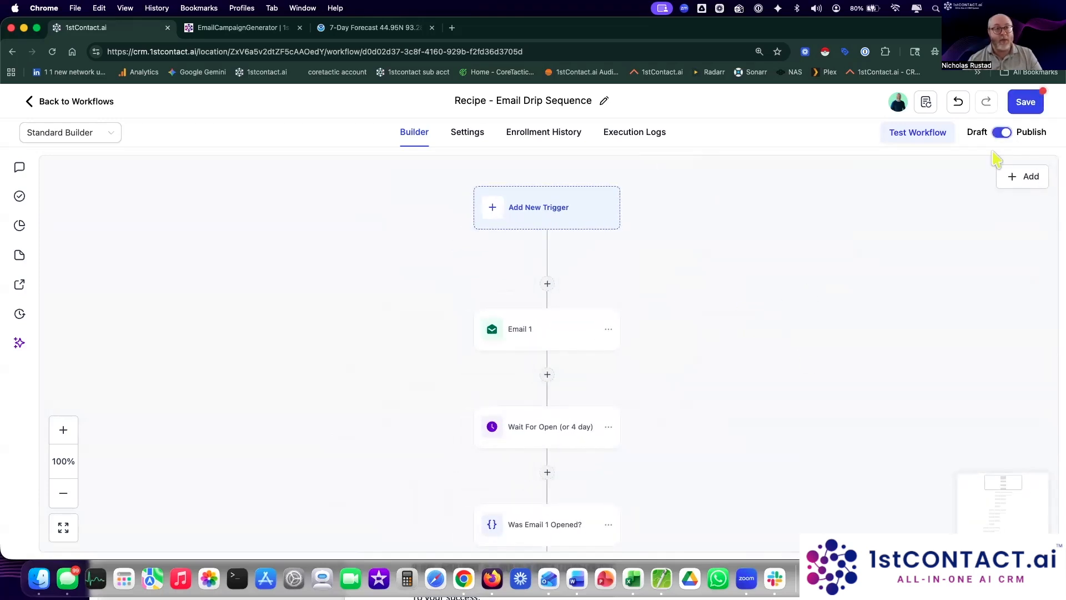
{"action": "left_click", "coordinate": [1041, 101]}
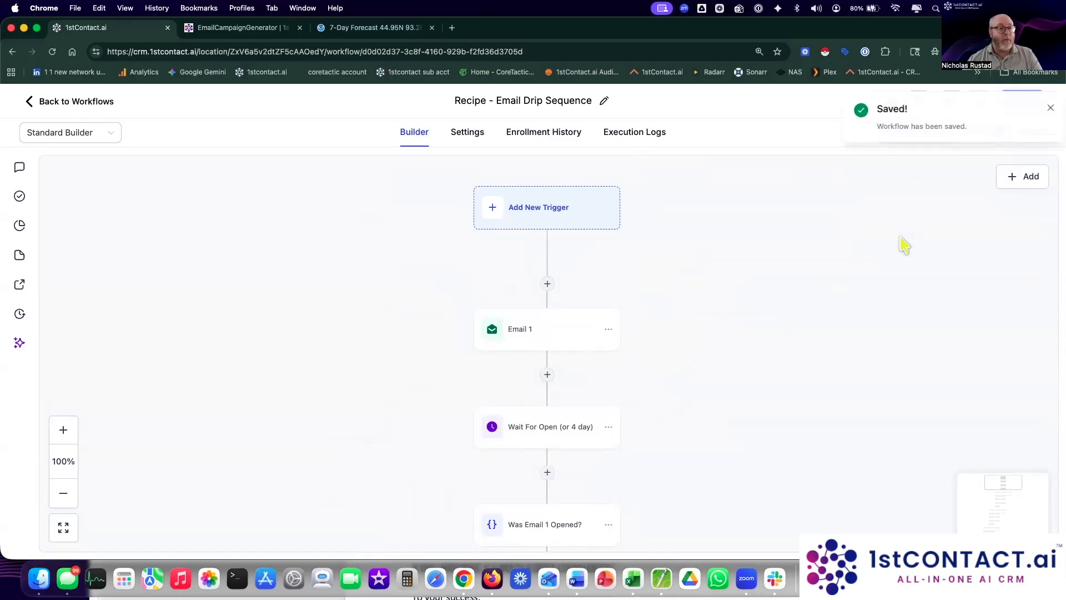
{"action": "left_click", "coordinate": [1041, 107]}
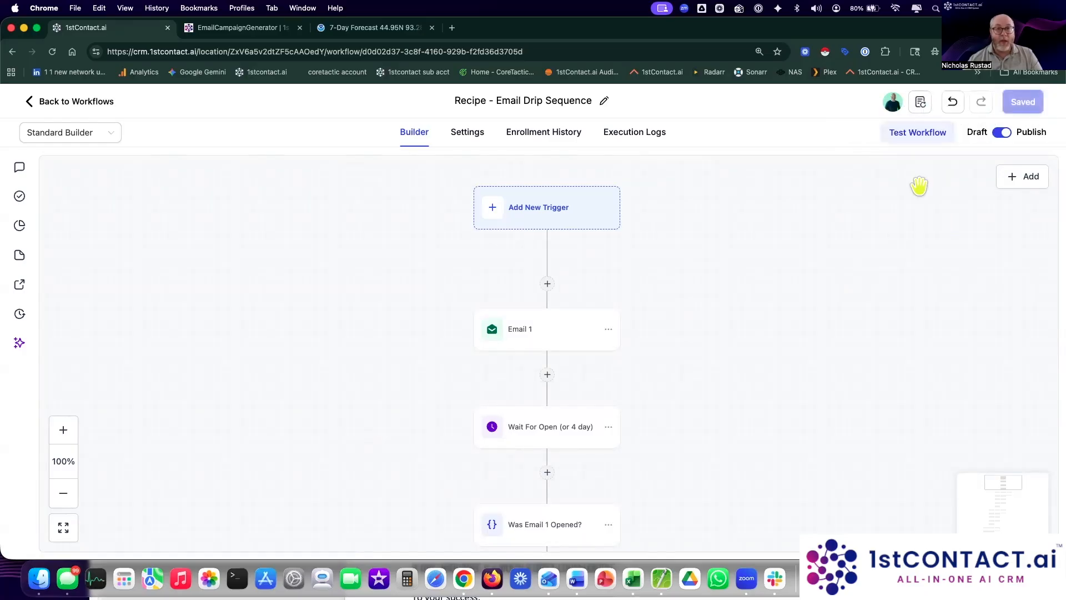
{"action": "left_click", "coordinate": [924, 139]}
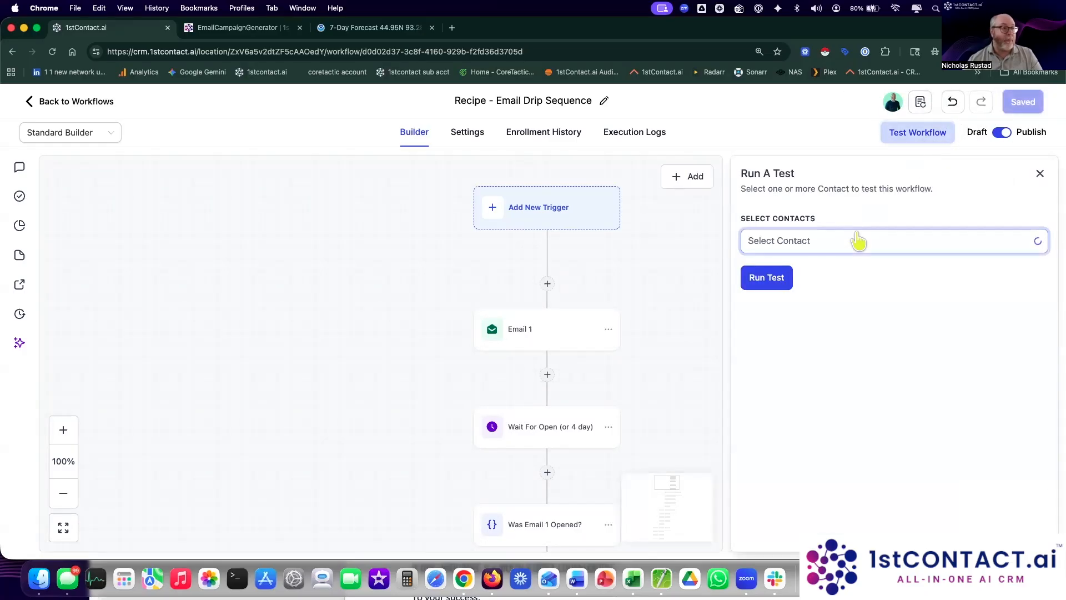
Step: Search for and add the first three test contacts in Select Contacts
{"action": "left_click", "coordinate": [928, 241]}
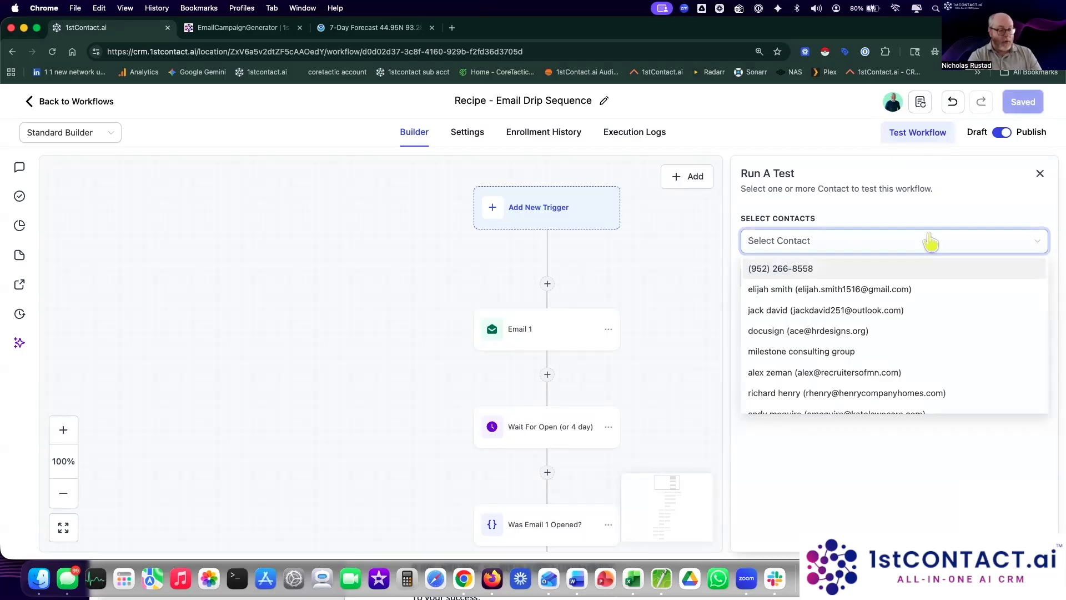
{"action": "type", "text": "daniel r"}
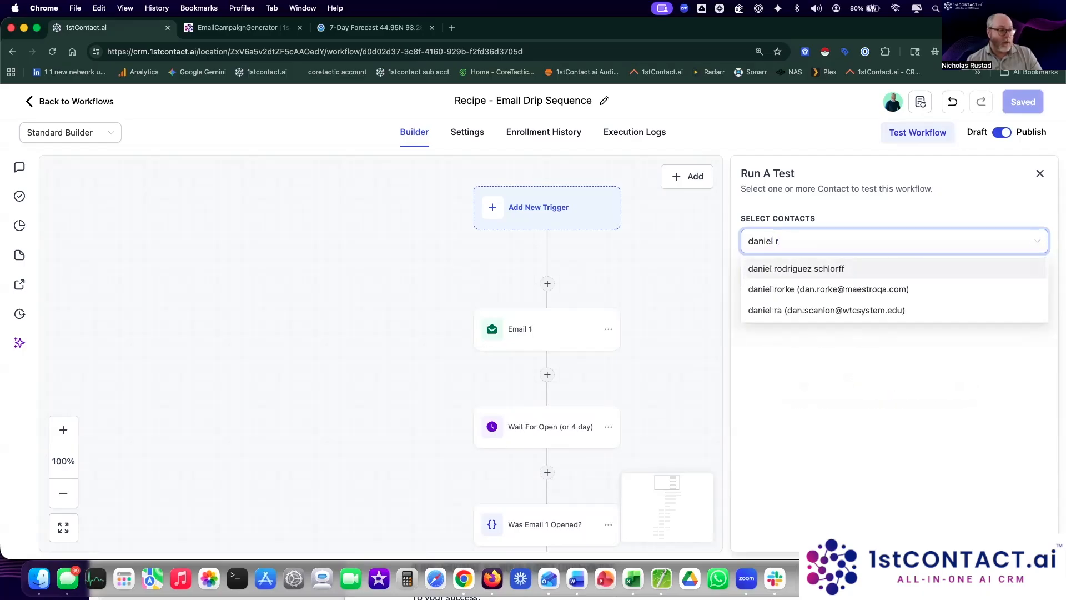
{"action": "key", "text": "BackSpace"}
{"action": "key", "text": "BackSpace"}
{"action": "key", "text": "BackSpace"}
{"action": "key", "text": "BackSpace"}
{"action": "key", "text": "BackSpace"}
{"action": "key", "text": "BackSpace"}
{"action": "key", "text": "BackSpace"}
{"action": "key", "text": "BackSpace"}
{"action": "type", "text": "schro"}
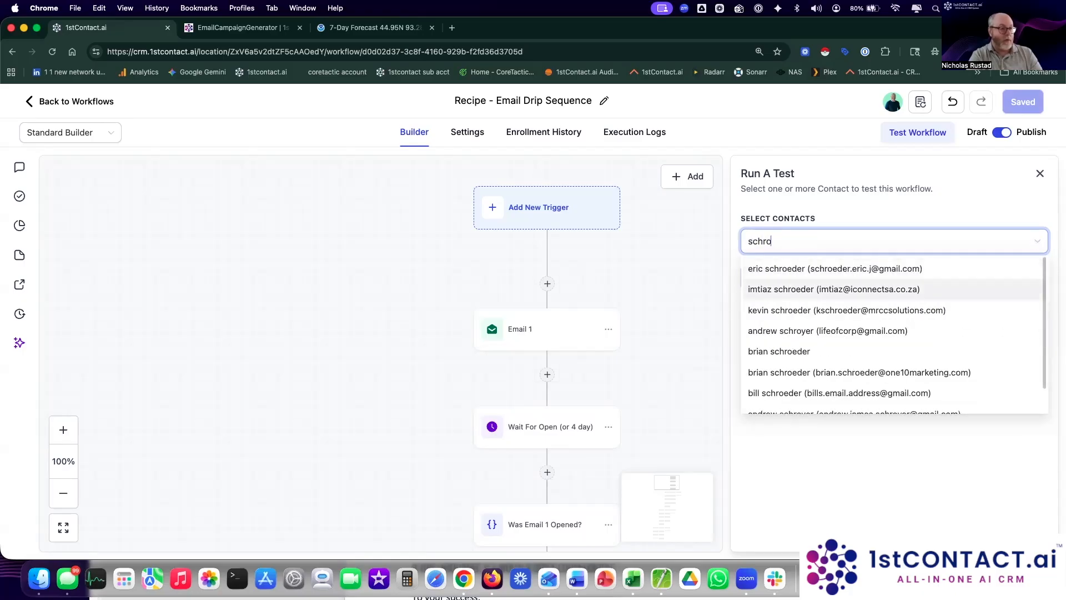
{"action": "key", "text": "BackSpace"}
{"action": "key", "text": "BackSpace"}
{"action": "type", "text": "jane pla"}
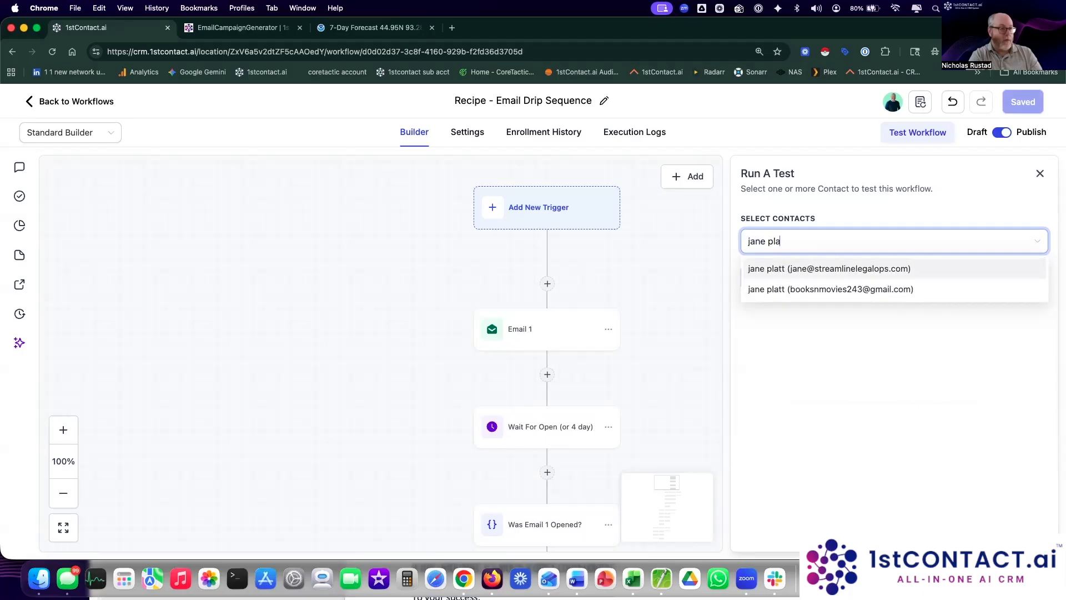
{"action": "left_click", "coordinate": [867, 271]}
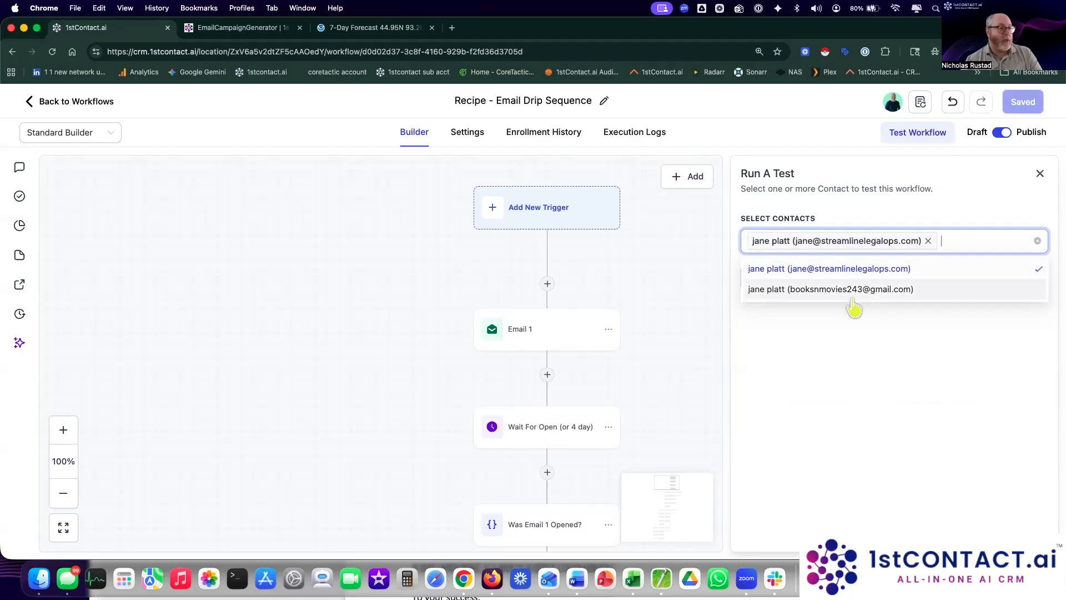
{"action": "left_click", "coordinate": [854, 290]}
{"action": "type", "text": "daniel rod"}
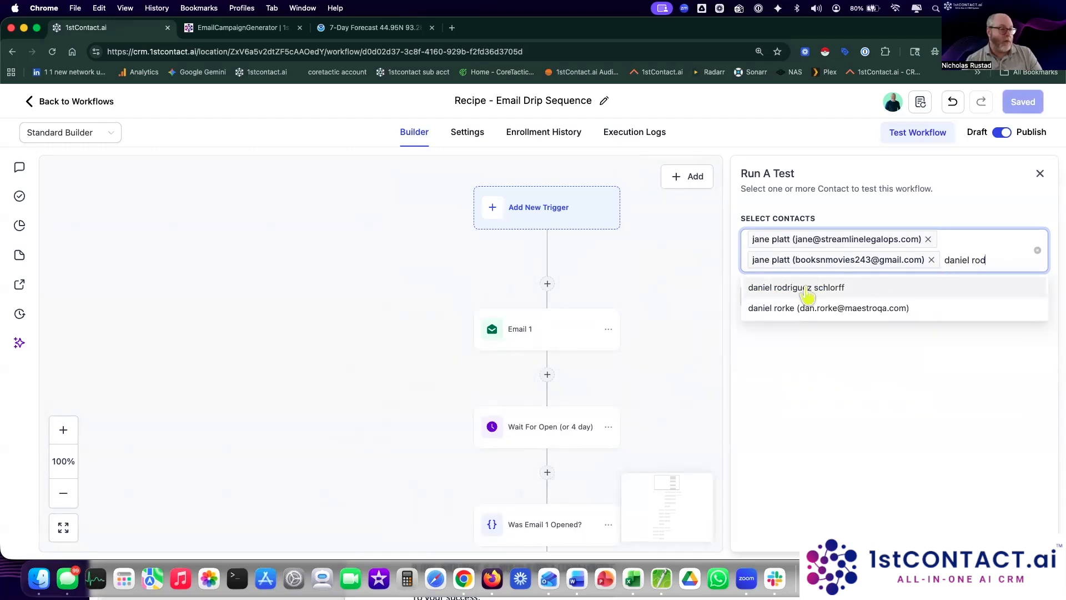
{"action": "left_click", "coordinate": [806, 288]}
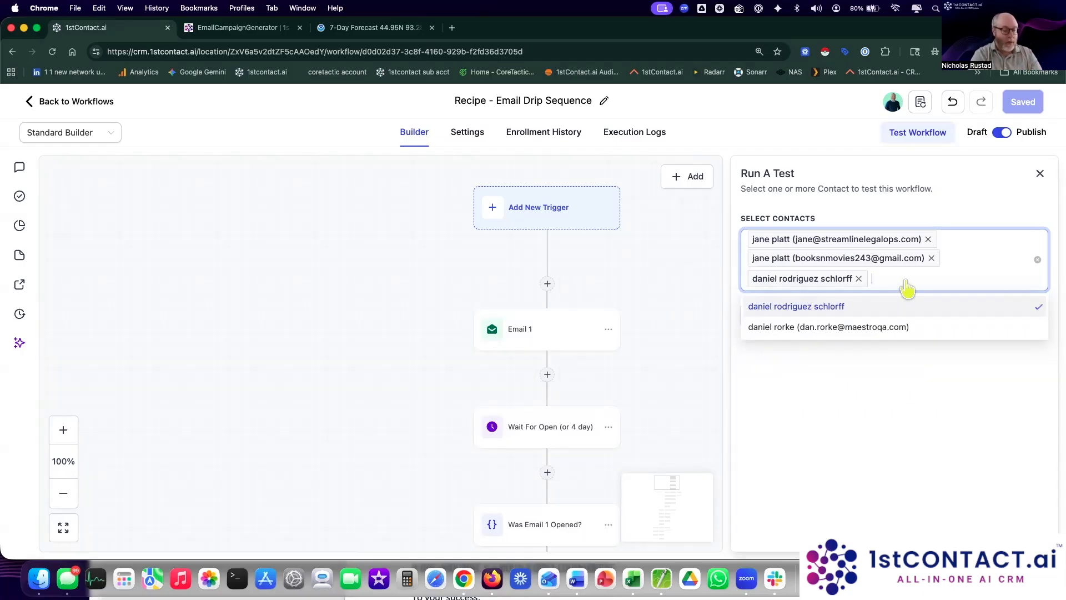
Step: Add three more test contacts, six in total, and run the test
{"action": "type", "text": "ron"}
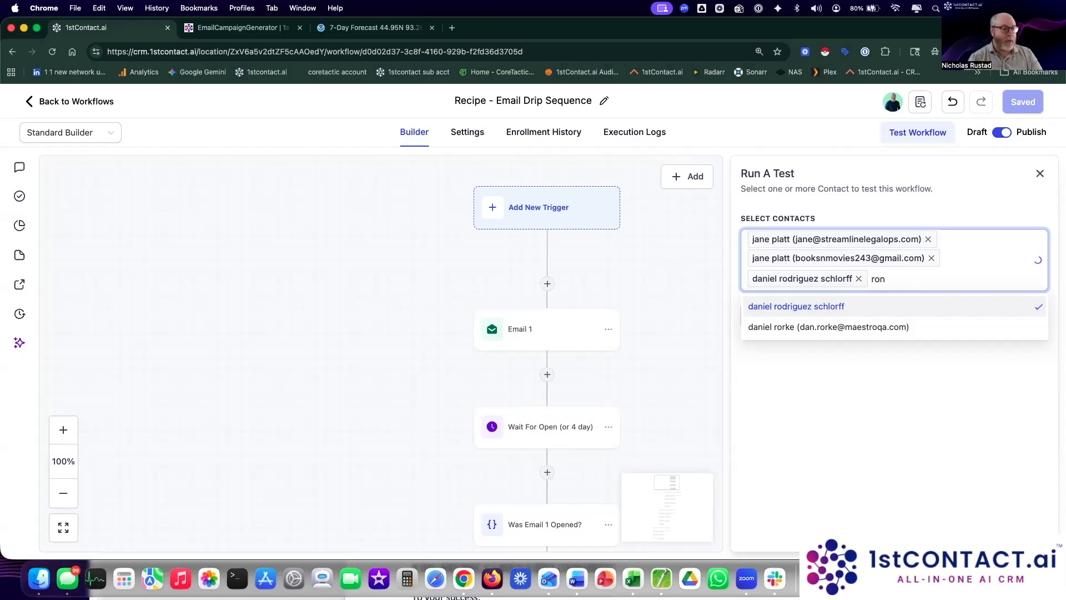
{"action": "key", "text": "BackSpace"}
{"action": "key", "text": "BackSpace"}
{"action": "key", "text": "BackSpace"}
{"action": "type", "text": "acu"}
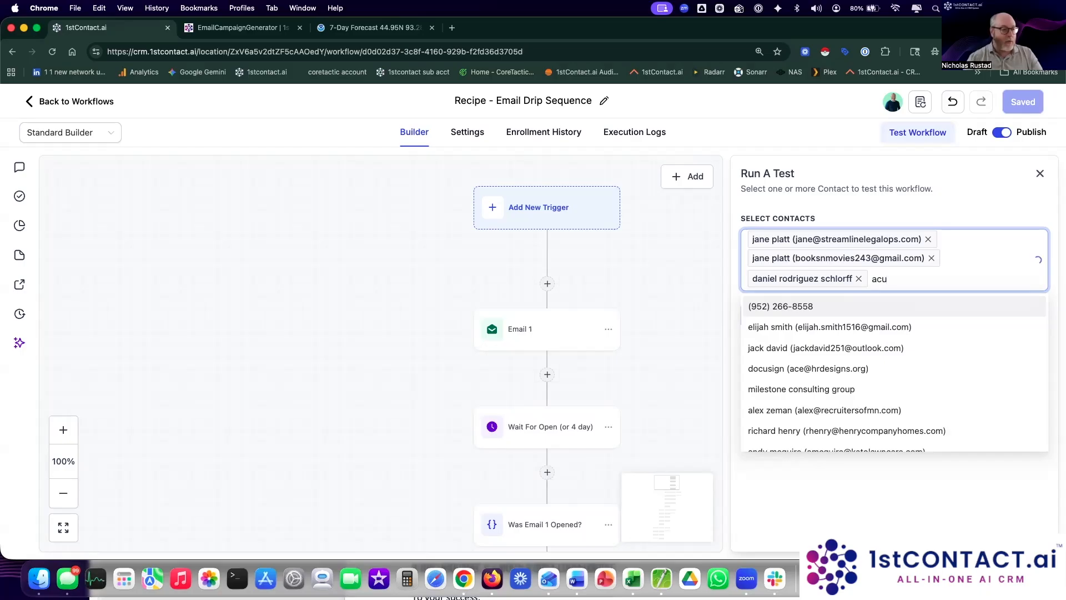
{"action": "left_click", "coordinate": [894, 364]}
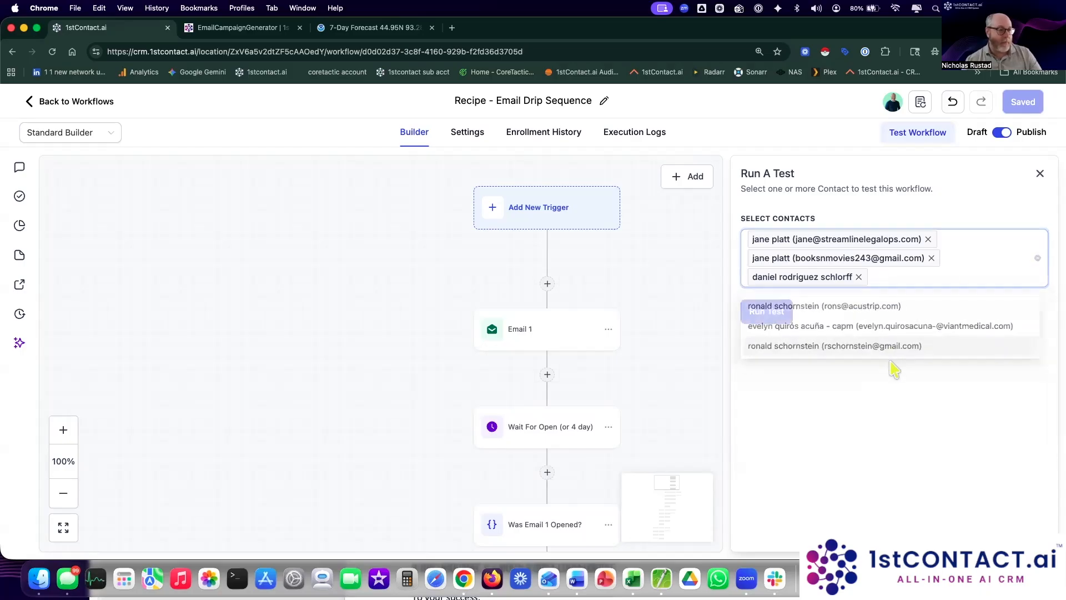
{"action": "left_click", "coordinate": [913, 278]}
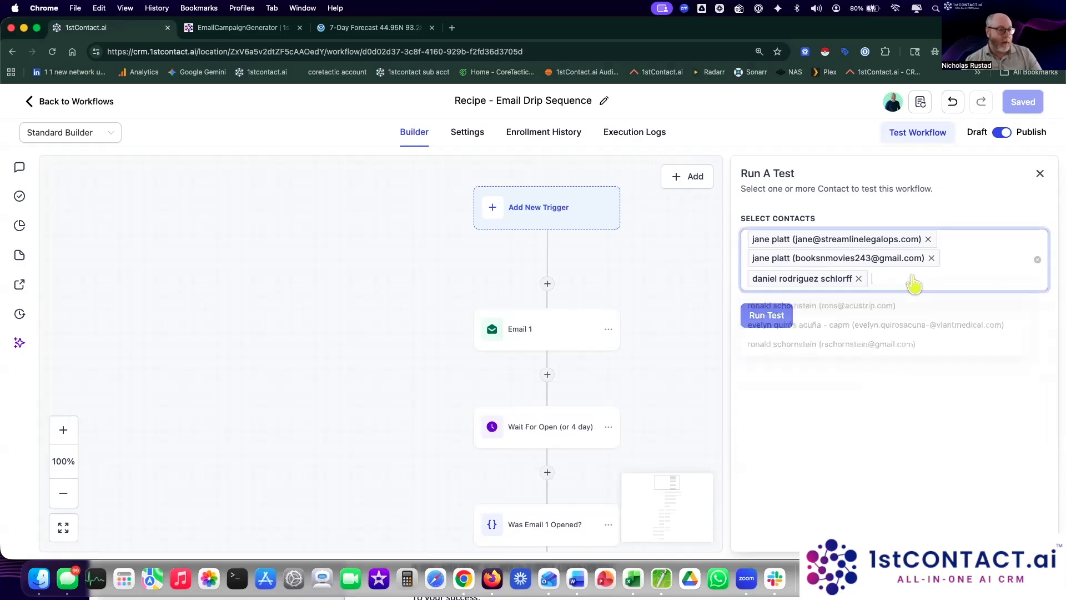
{"action": "left_click", "coordinate": [905, 344]}
{"action": "type", "text": "kelly o"}
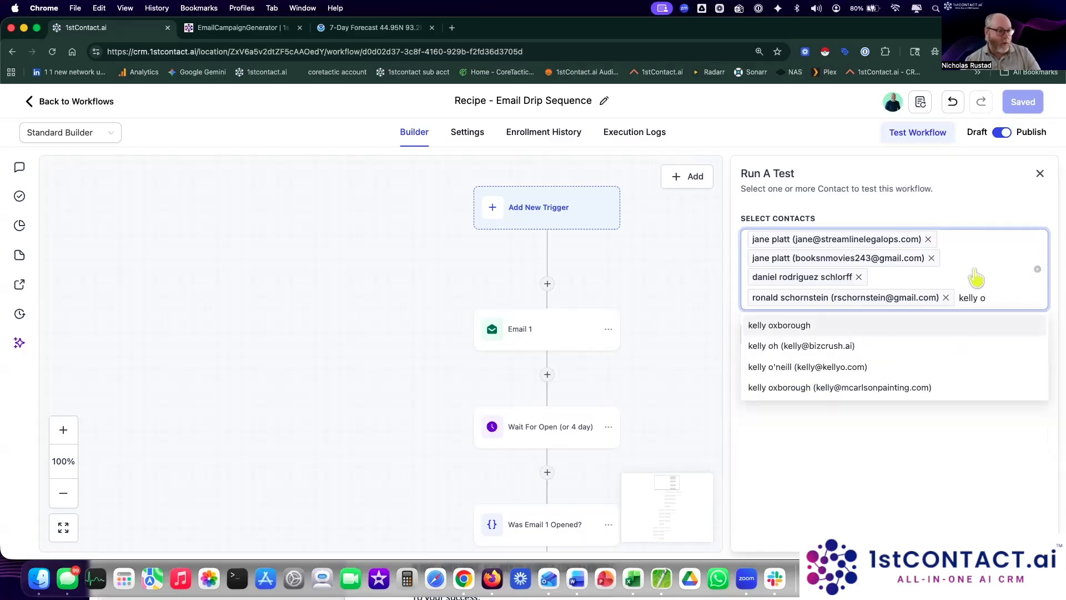
{"action": "left_click", "coordinate": [860, 388]}
{"action": "type", "text": "fred"}
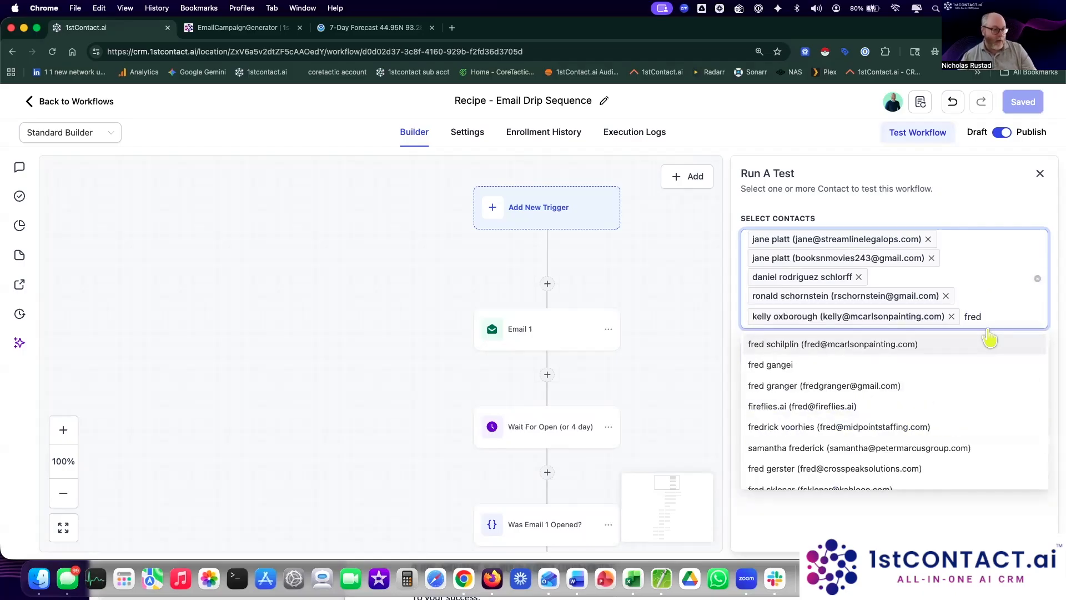
{"action": "left_click", "coordinate": [906, 349]}
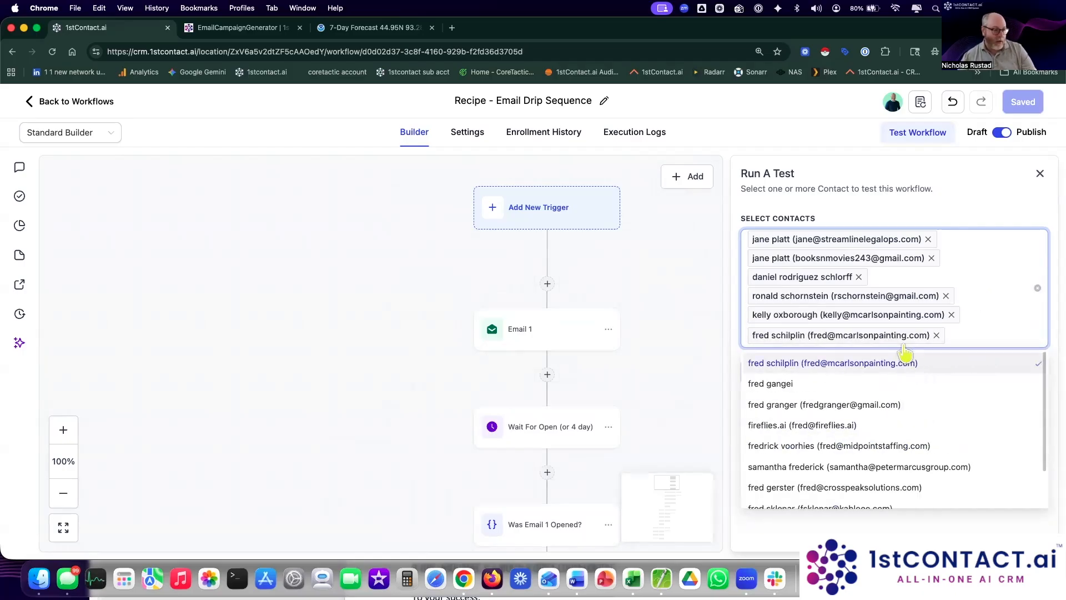
{"action": "left_click", "coordinate": [951, 528]}
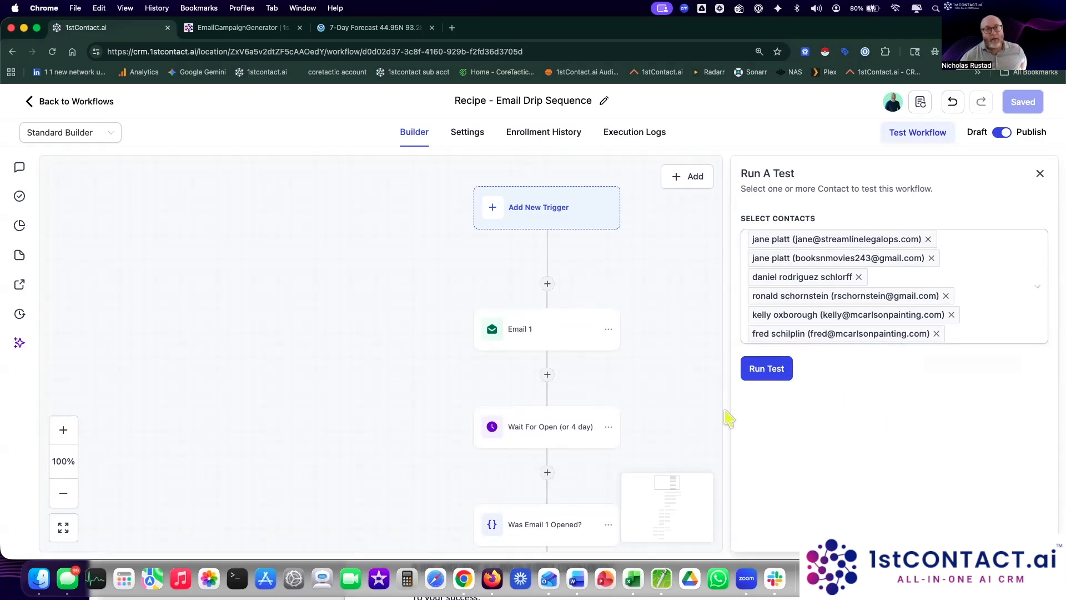
{"action": "left_click", "coordinate": [767, 374]}
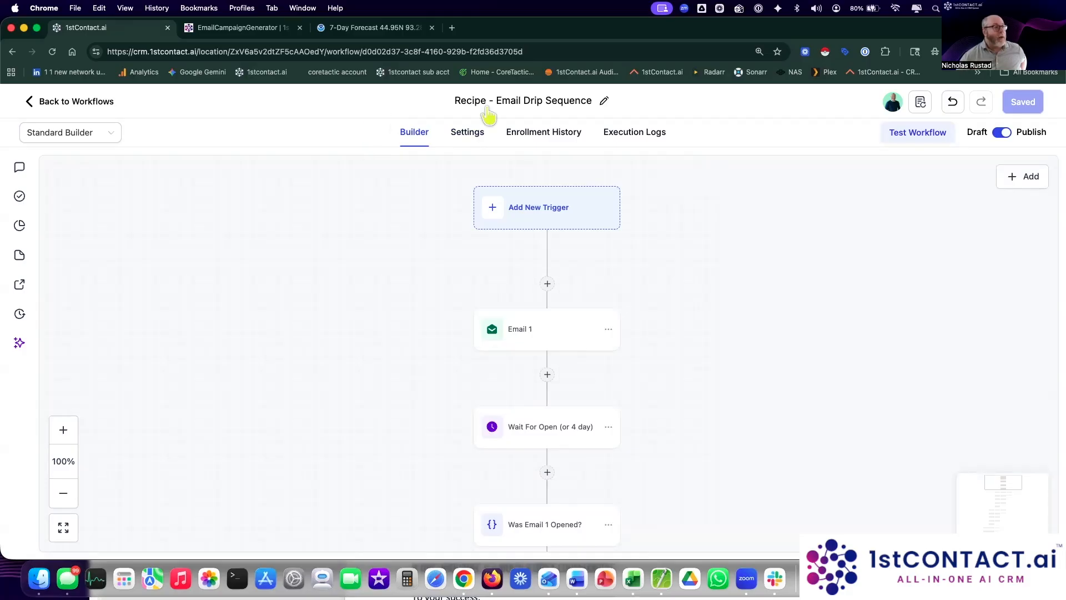
Step: In the workflow settings, set the Timezone to Contact Timezone
{"action": "left_click", "coordinate": [468, 134]}
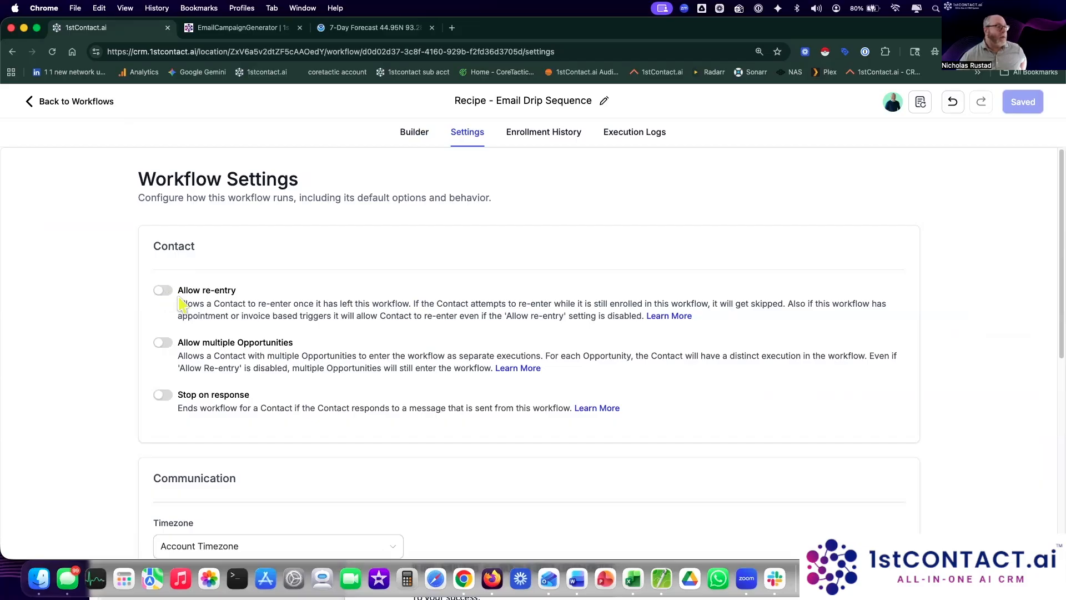
{"action": "left_click_drag", "start_coordinate": [179, 302], "coordinate": [265, 297]}
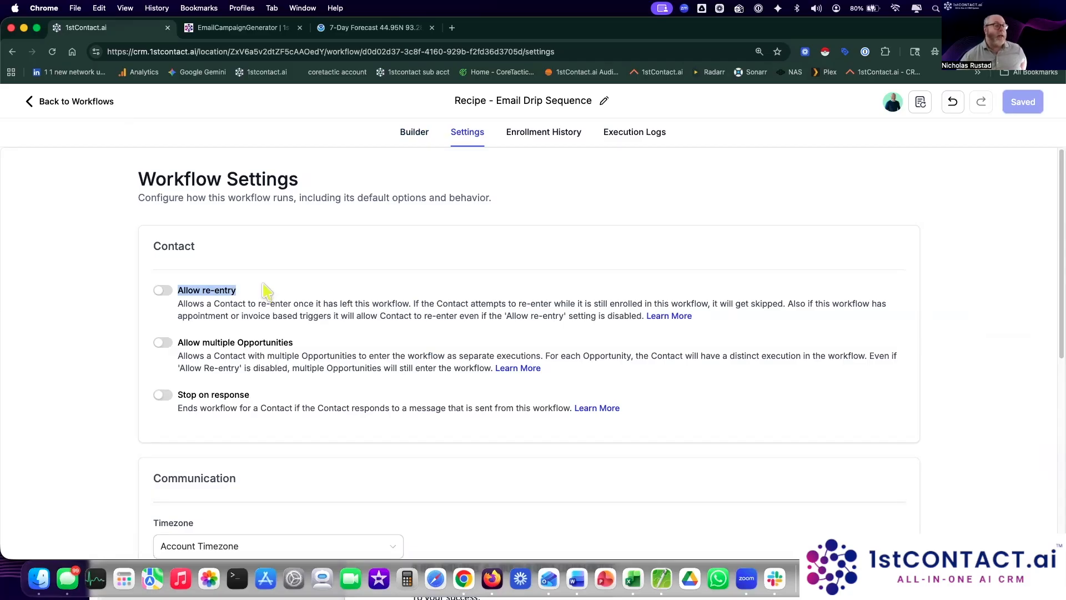
{"action": "left_click", "coordinate": [201, 304]}
{"action": "scroll", "coordinate": [342, 285], "scroll_direction": "down", "scroll_amount": 3}
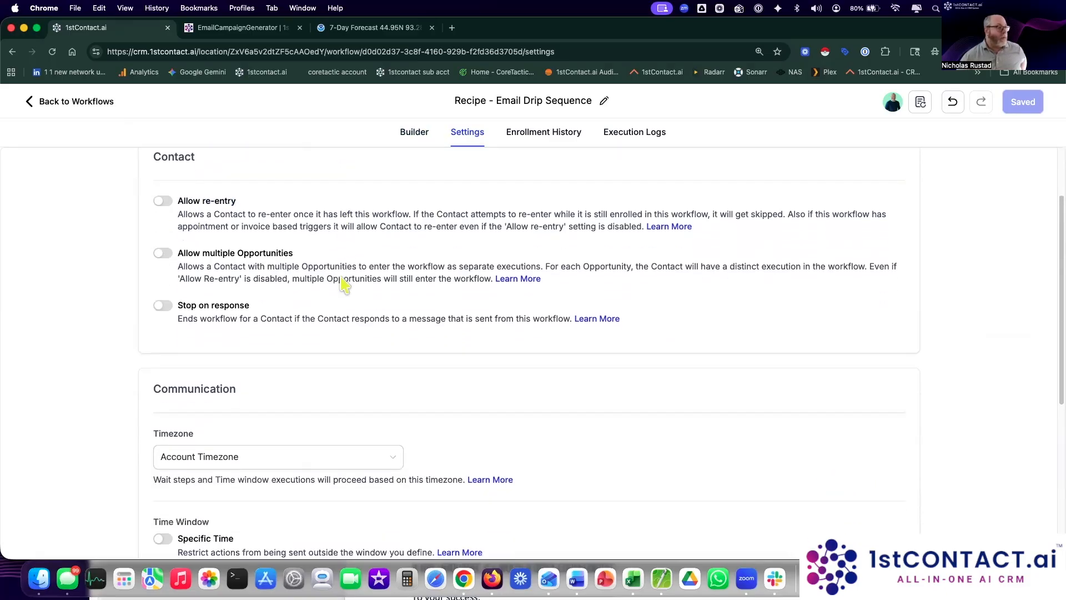
{"action": "scroll", "coordinate": [343, 285], "scroll_direction": "down", "scroll_amount": 5}
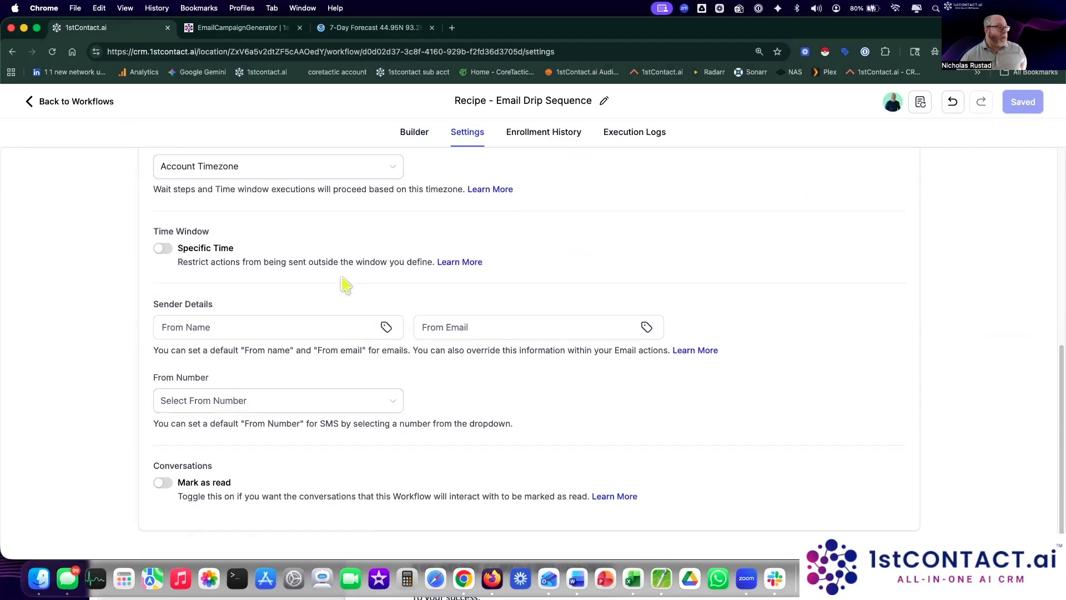
{"action": "scroll", "coordinate": [344, 284], "scroll_direction": "up", "scroll_amount": 1}
{"action": "left_click", "coordinate": [382, 188]}
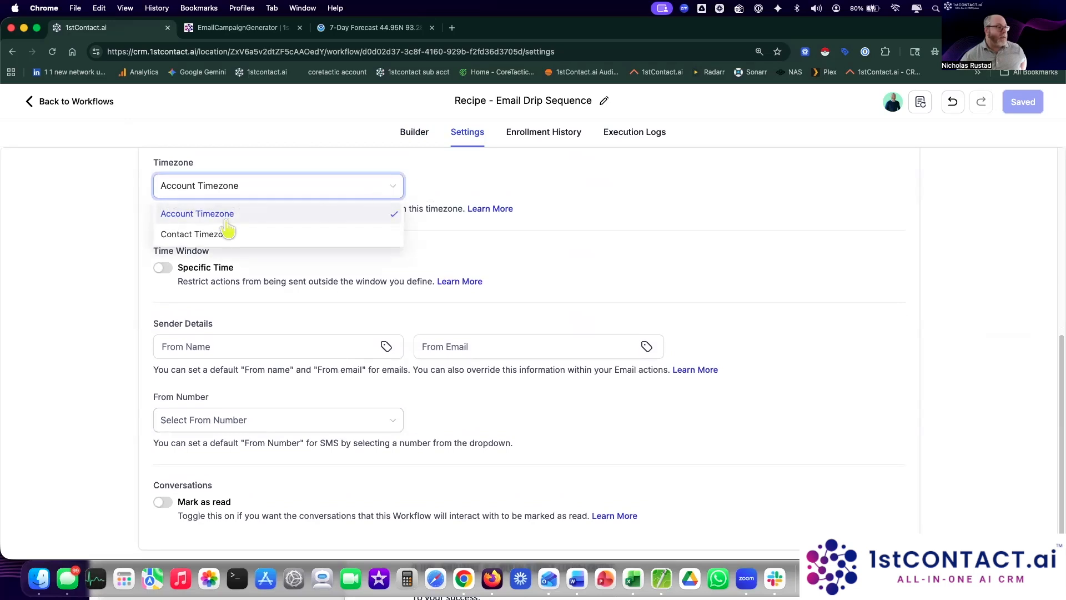
{"action": "left_click", "coordinate": [173, 239]}
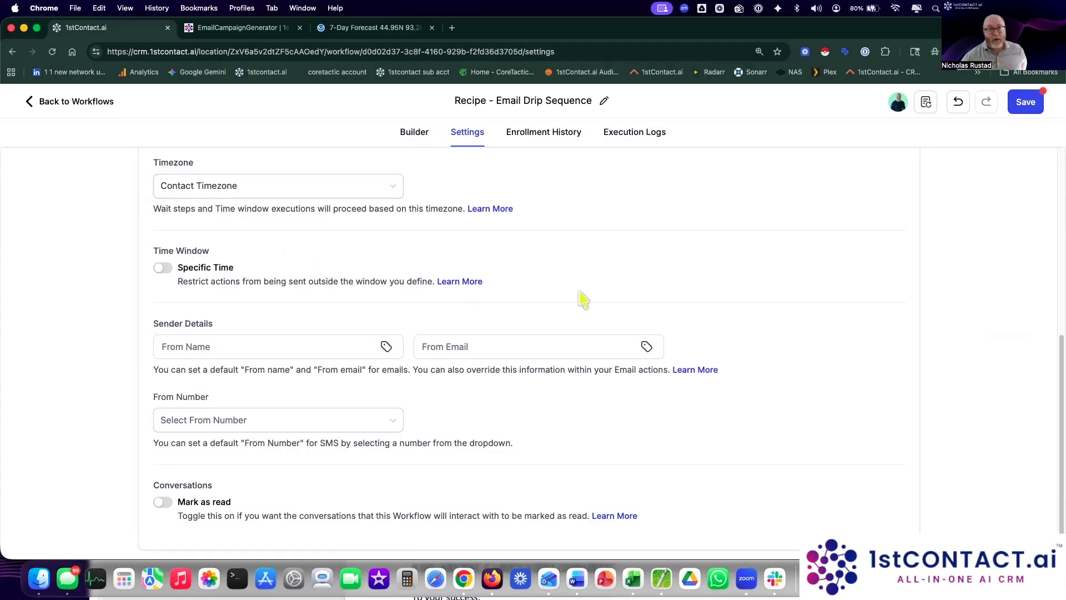
Step: Turn on marking the workflow's conversations as read
{"action": "scroll", "coordinate": [361, 314], "scroll_direction": "down", "scroll_amount": 1}
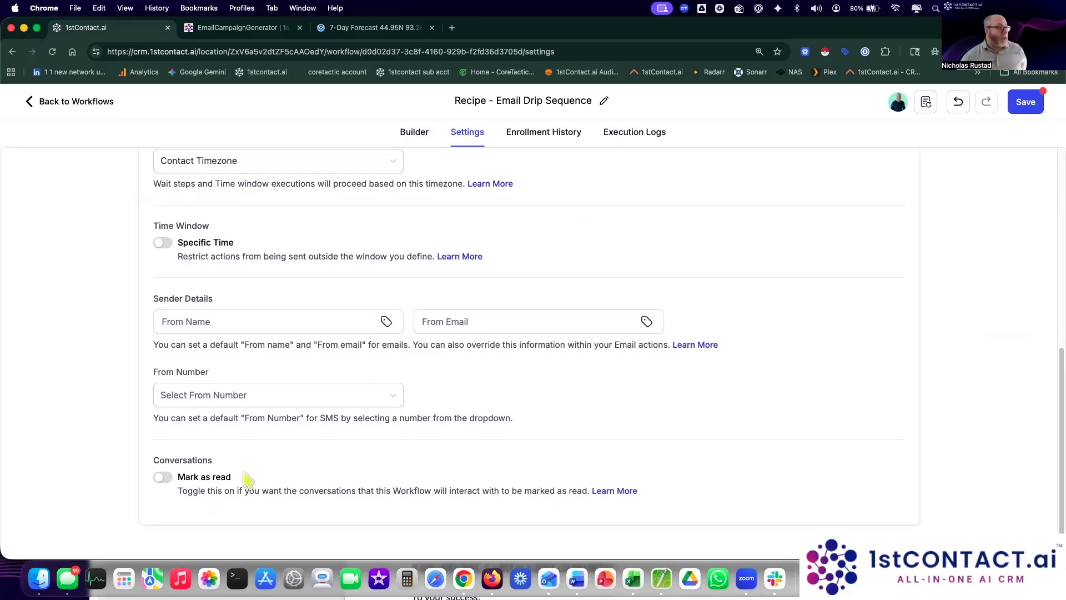
{"action": "left_click", "coordinate": [163, 479]}
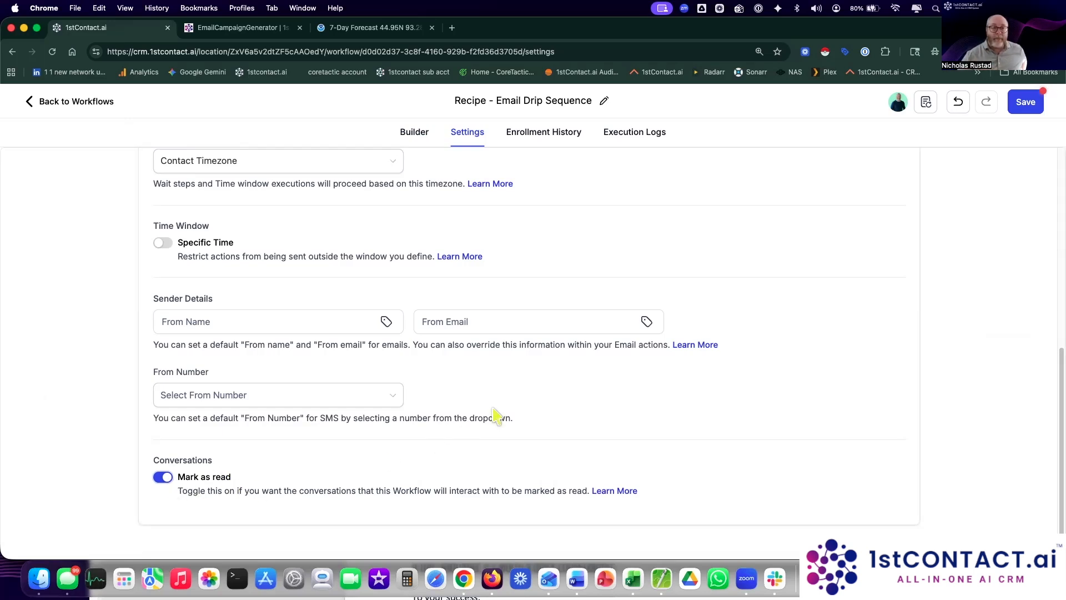
{"action": "scroll", "coordinate": [494, 411], "scroll_direction": "up", "scroll_amount": 8}
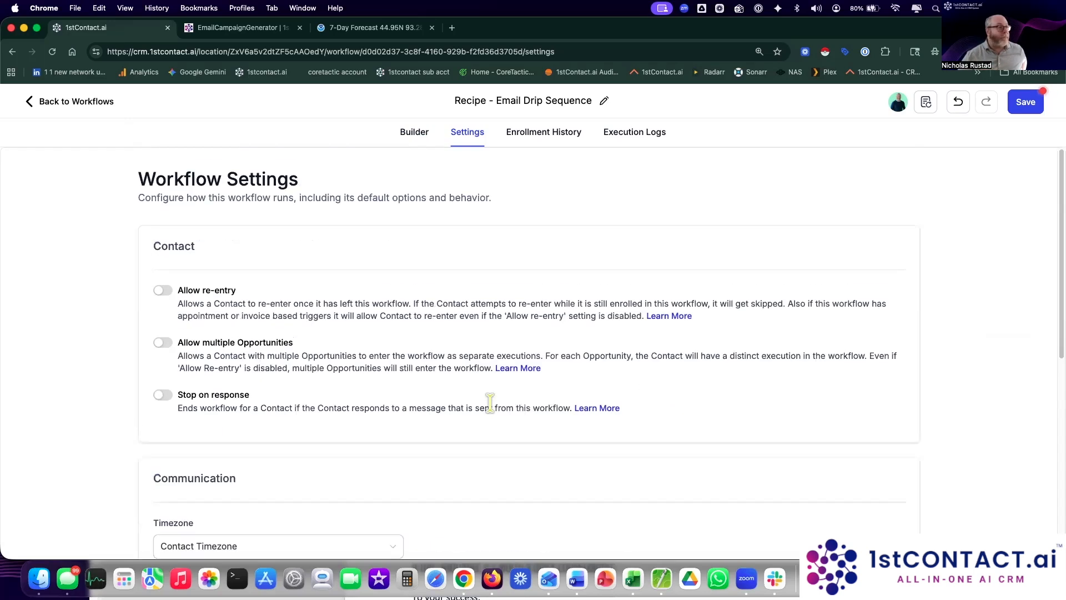
Step: Review Enrollment History for the six test enrollments and each contact's current step
{"action": "left_click", "coordinate": [542, 133]}
{"action": "scroll", "coordinate": [711, 190], "scroll_direction": "down", "scroll_amount": 2}
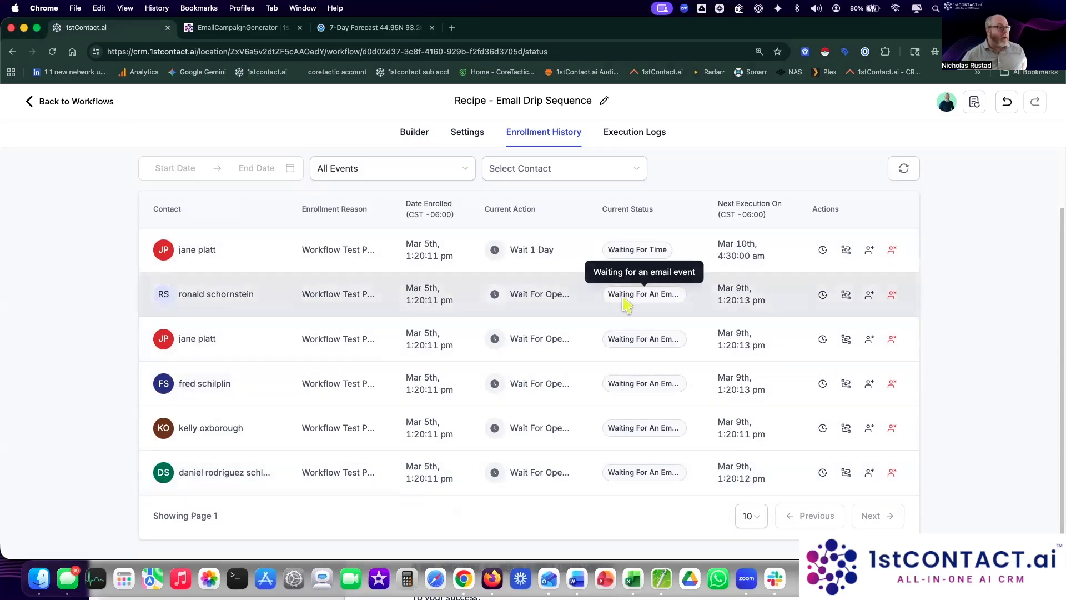
{"action": "scroll", "coordinate": [640, 183], "scroll_direction": "up", "scroll_amount": 2}
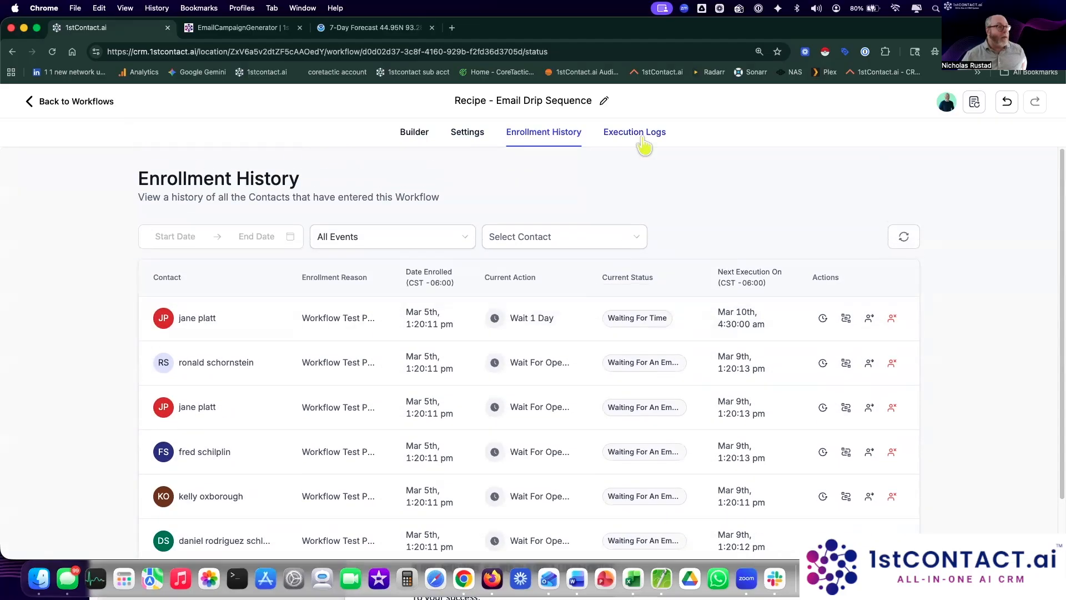
Step: Review the Execution Logs: Email 1 sent and one contact branching Yes into Wait 1 Day
{"action": "left_click", "coordinate": [641, 136]}
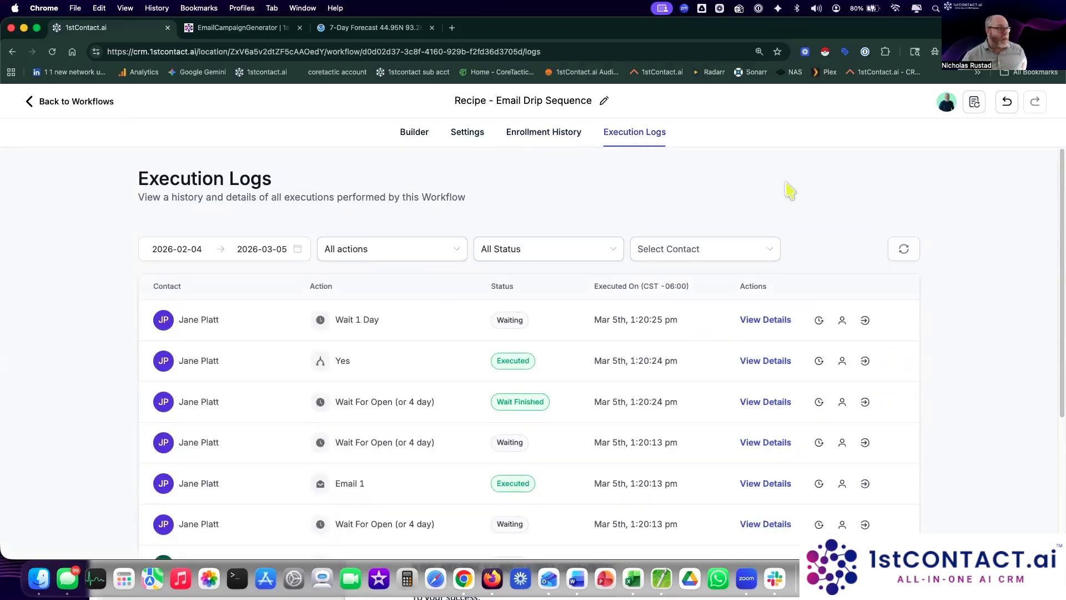
{"action": "scroll", "coordinate": [789, 191], "scroll_direction": "down", "scroll_amount": 3}
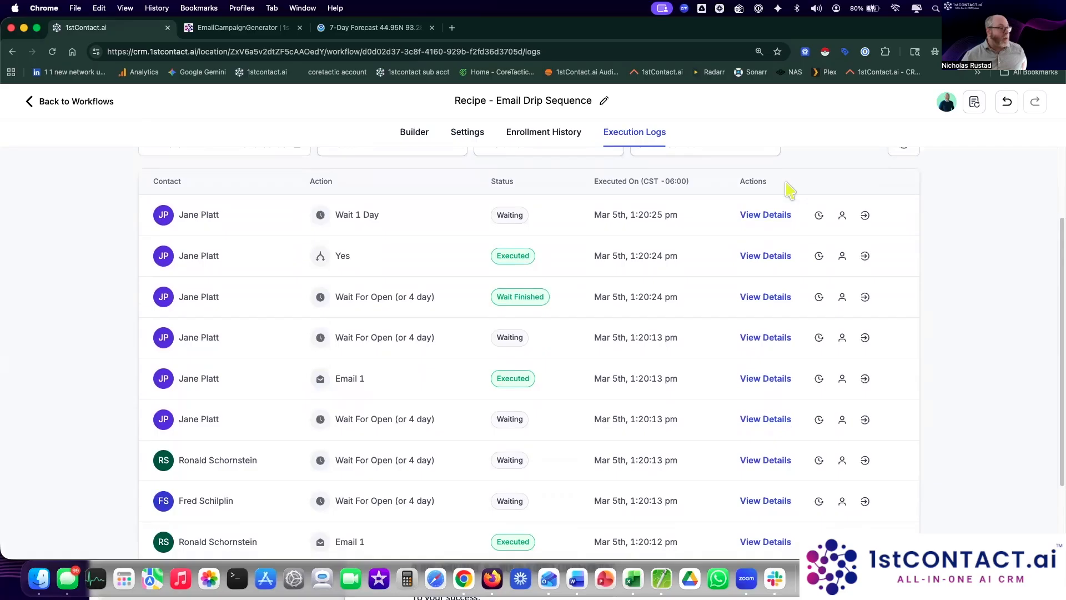
{"action": "scroll", "coordinate": [789, 191], "scroll_direction": "down", "scroll_amount": 3}
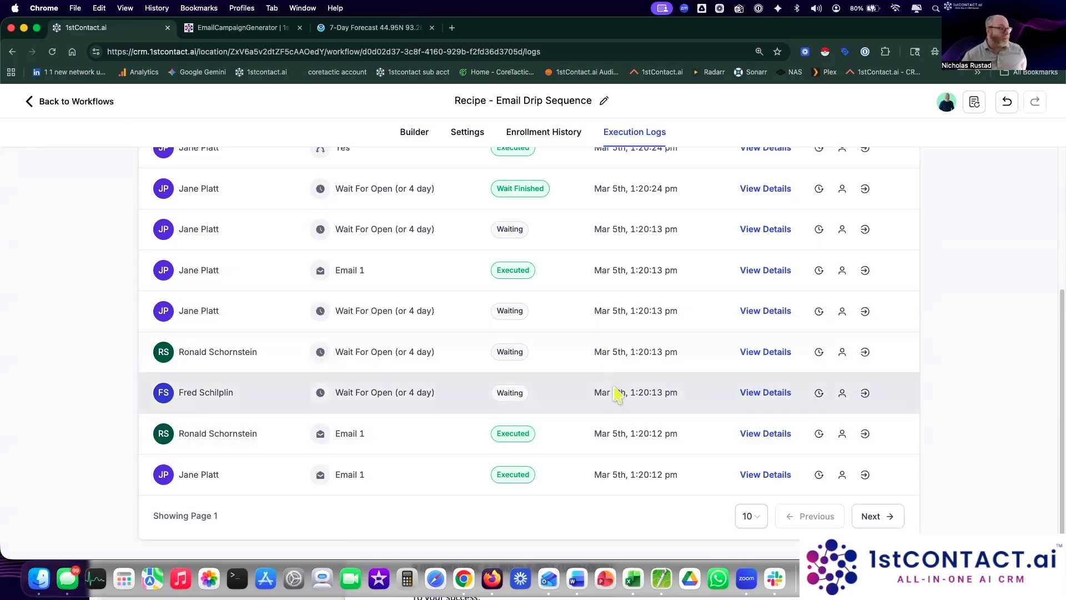
{"action": "scroll", "coordinate": [615, 391], "scroll_direction": "up", "scroll_amount": 3}
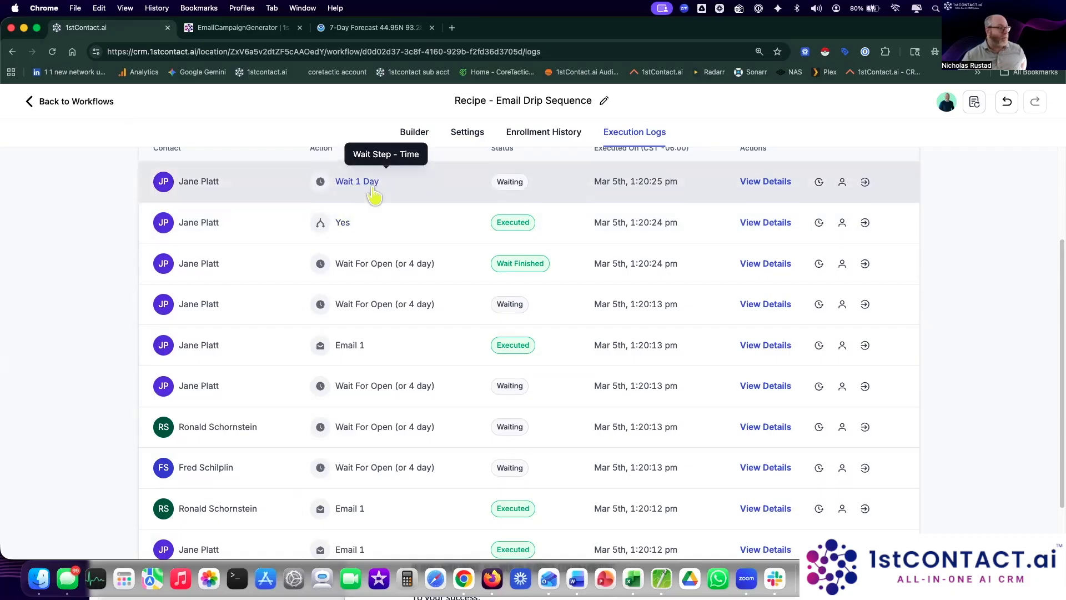
{"action": "scroll", "coordinate": [512, 333], "scroll_direction": "up", "scroll_amount": 3}
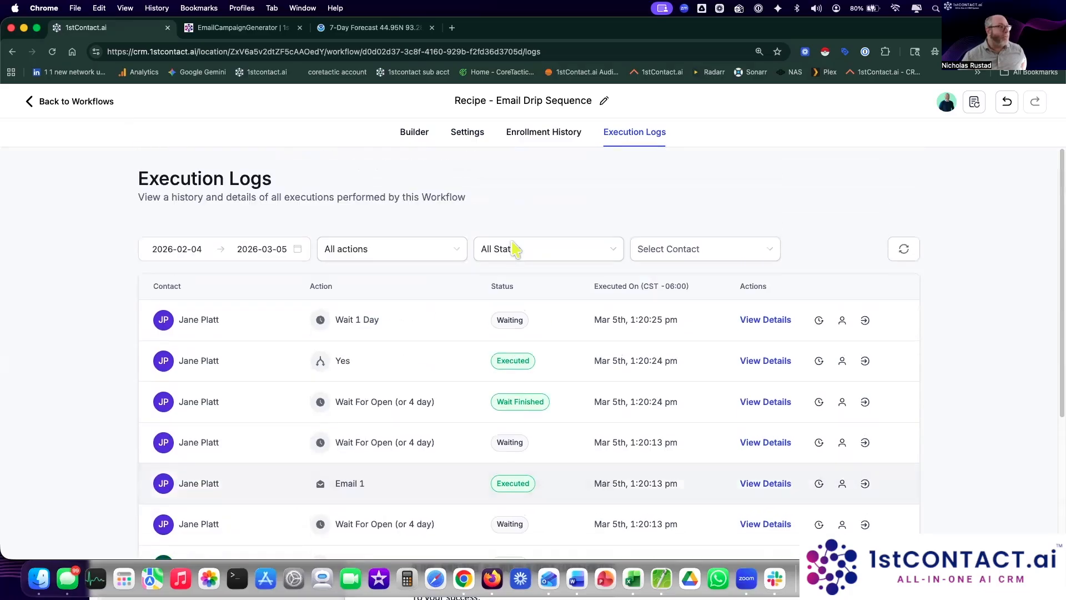
Step: Back on the builder canvas, list and select the five contacts waiting at Wait For Open
{"action": "left_click", "coordinate": [415, 133]}
{"action": "left_click_drag", "start_coordinate": [824, 428], "coordinate": [838, 248]}
{"action": "left_click_drag", "start_coordinate": [865, 437], "coordinate": [847, 486]}
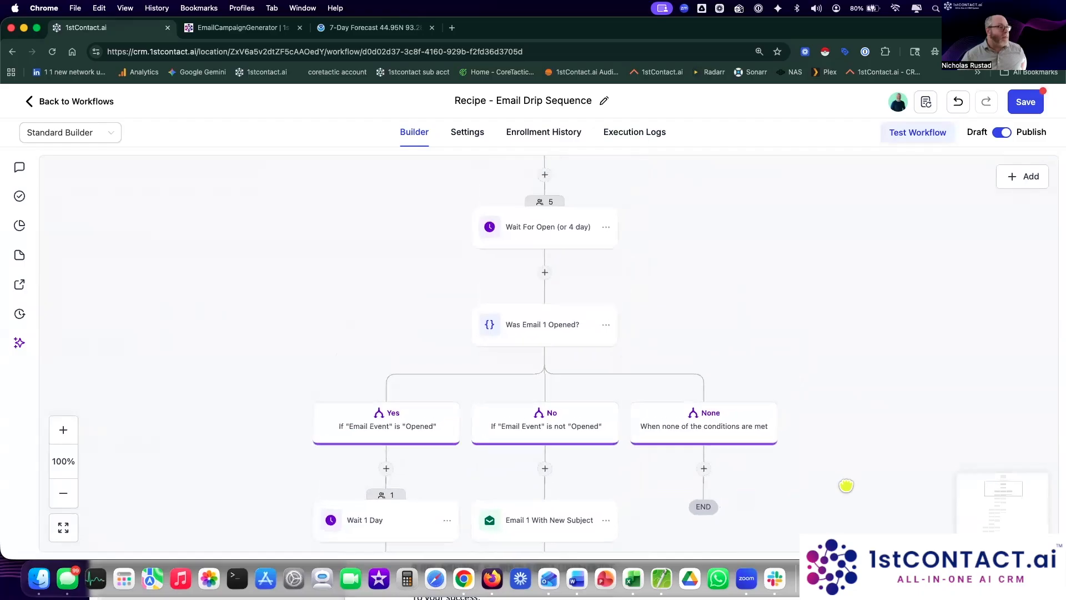
{"action": "left_click", "coordinate": [545, 203]}
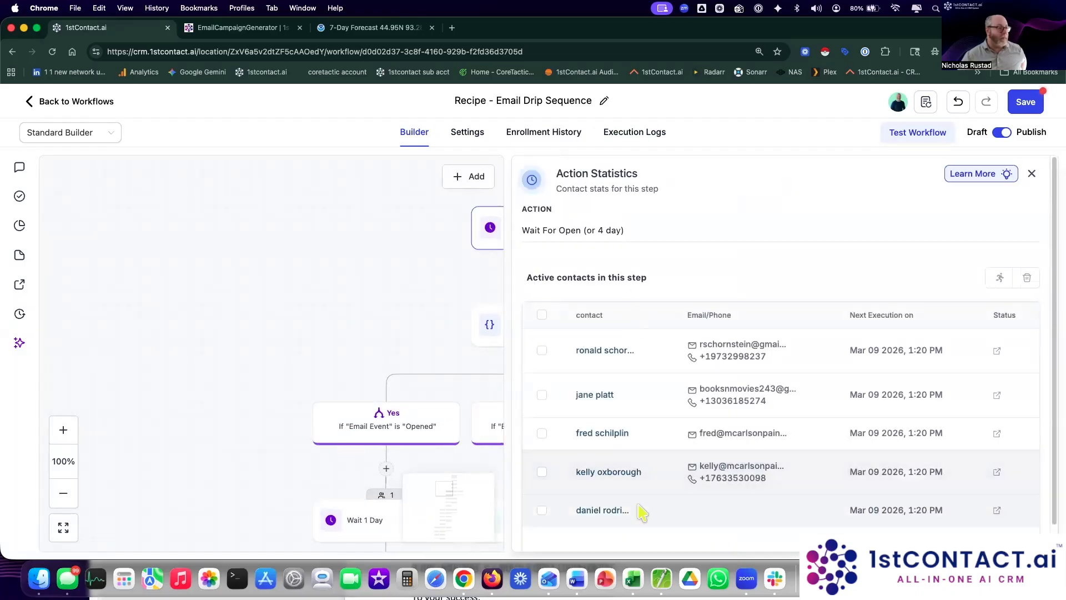
{"action": "scroll", "coordinate": [643, 529], "scroll_direction": "down", "scroll_amount": 1}
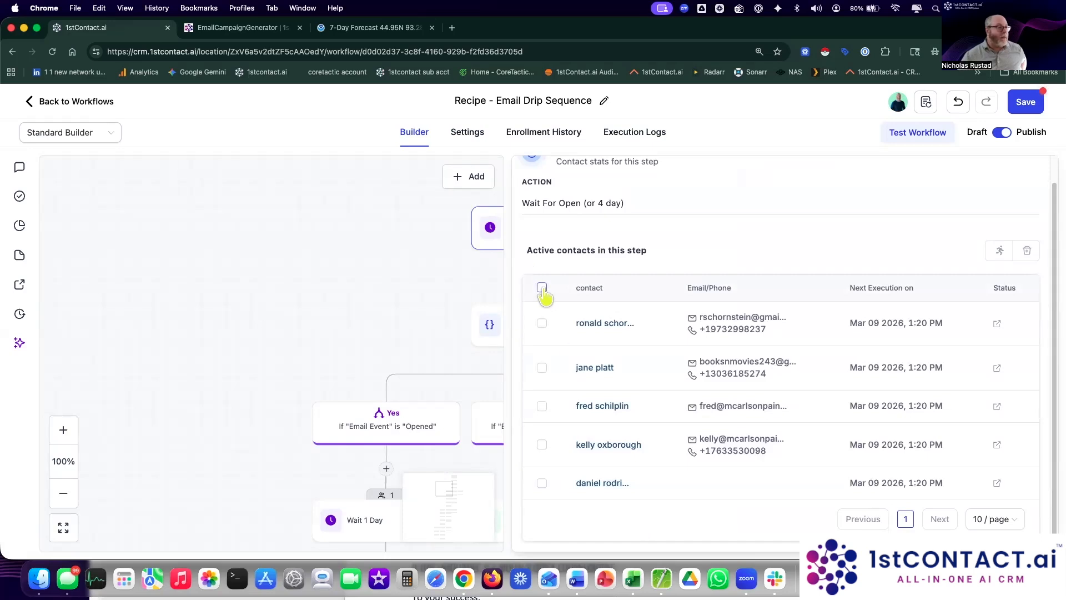
{"action": "left_click_drag", "start_coordinate": [469, 252], "coordinate": [290, 253]}
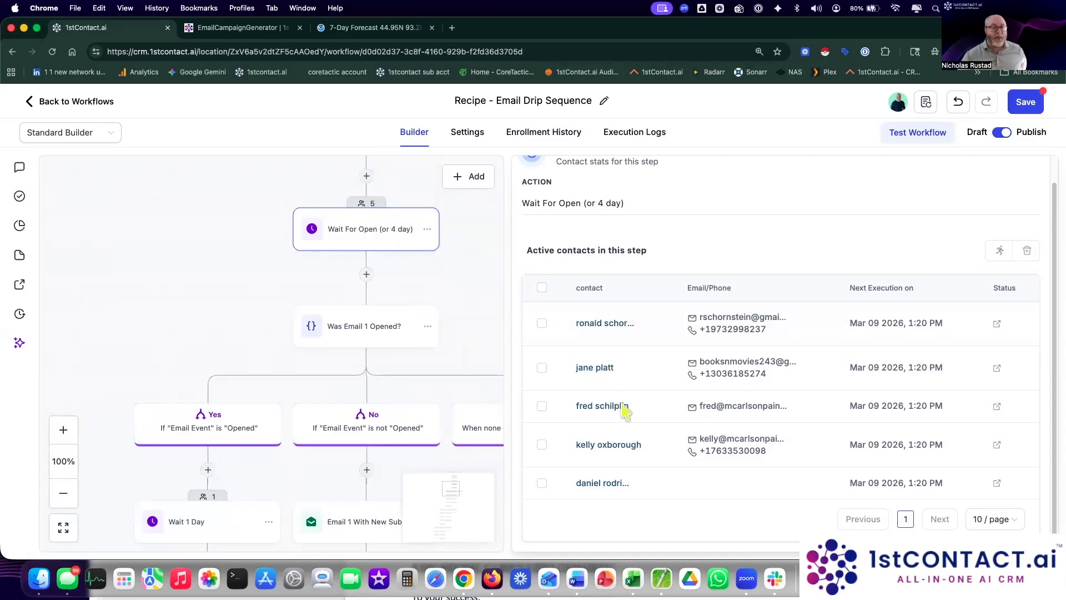
{"action": "left_click", "coordinate": [542, 287]}
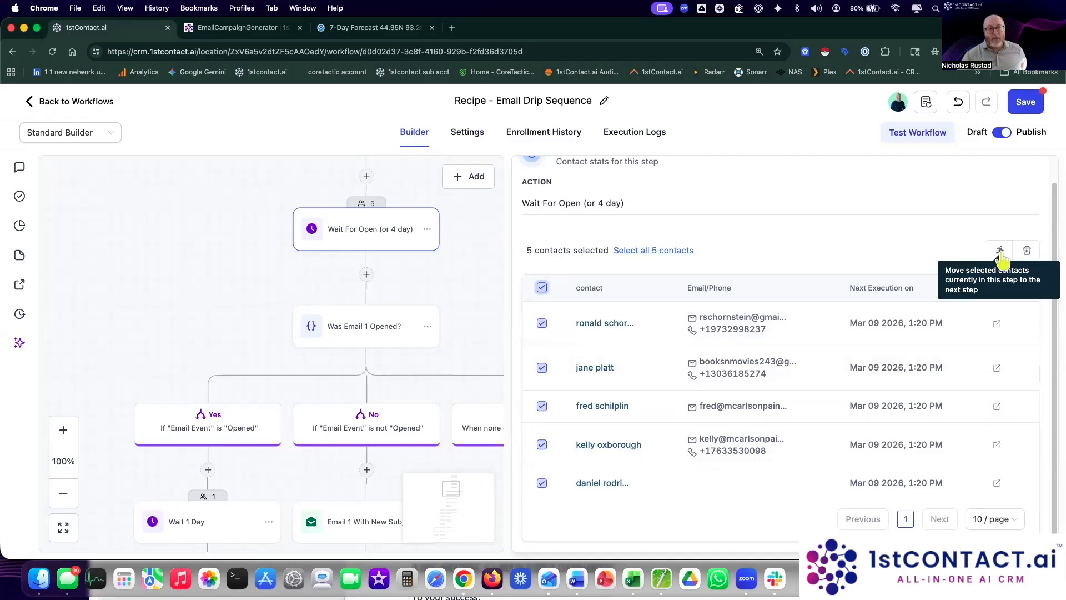
Step: Check the one contact waiting at Wait 1 Day, then close the statistics panel
{"action": "left_click_drag", "start_coordinate": [464, 293], "coordinate": [458, 196]}
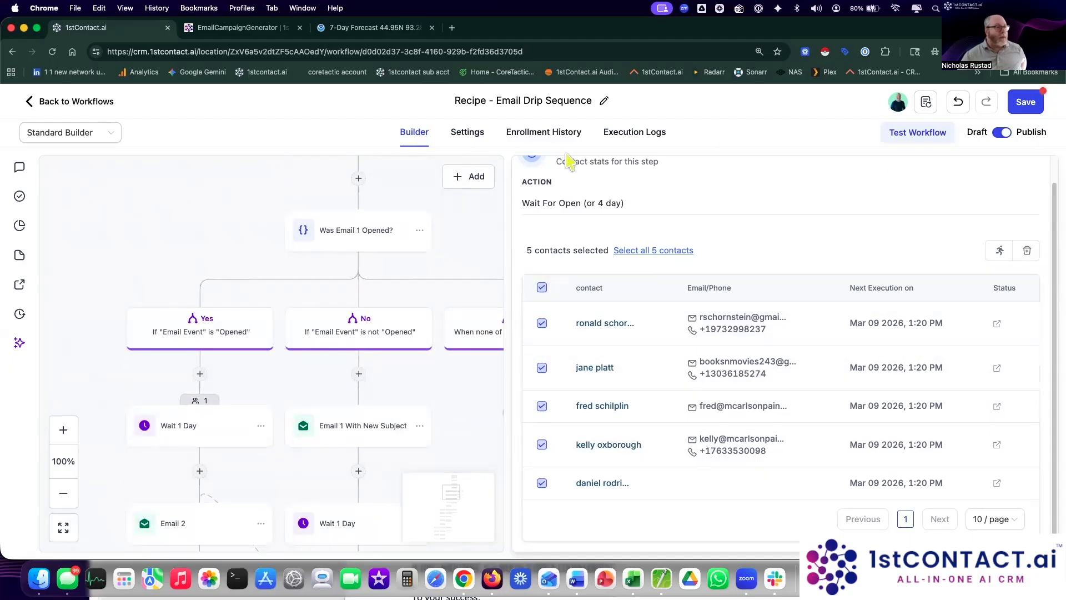
{"action": "left_click", "coordinate": [417, 229]}
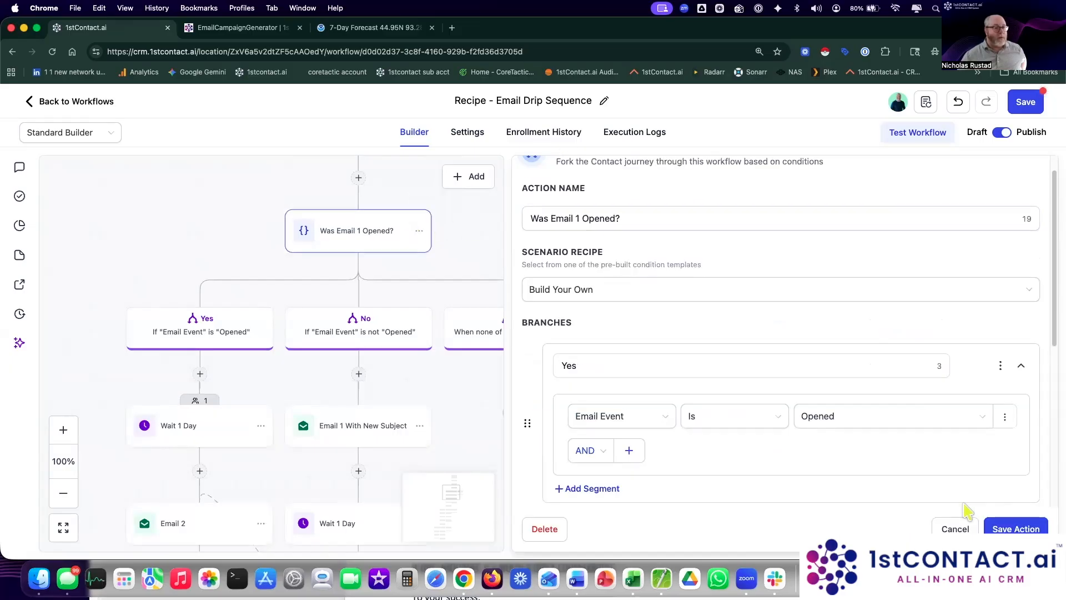
{"action": "left_click", "coordinate": [954, 528]}
{"action": "scroll", "coordinate": [859, 278], "scroll_direction": "down", "scroll_amount": 5}
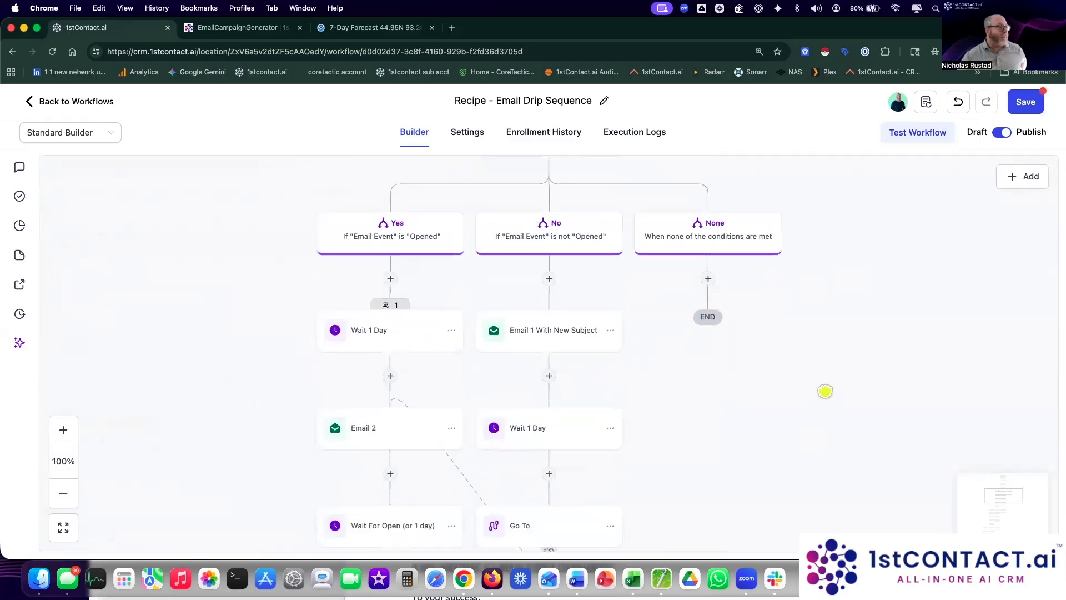
{"action": "left_click", "coordinate": [414, 261]}
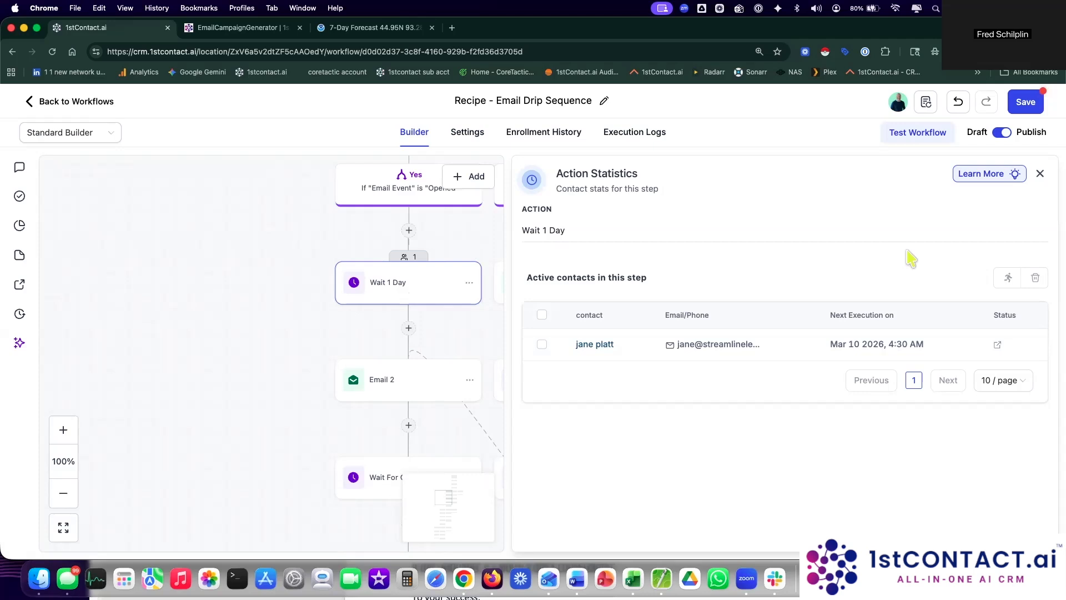
{"action": "left_click", "coordinate": [1040, 174]}
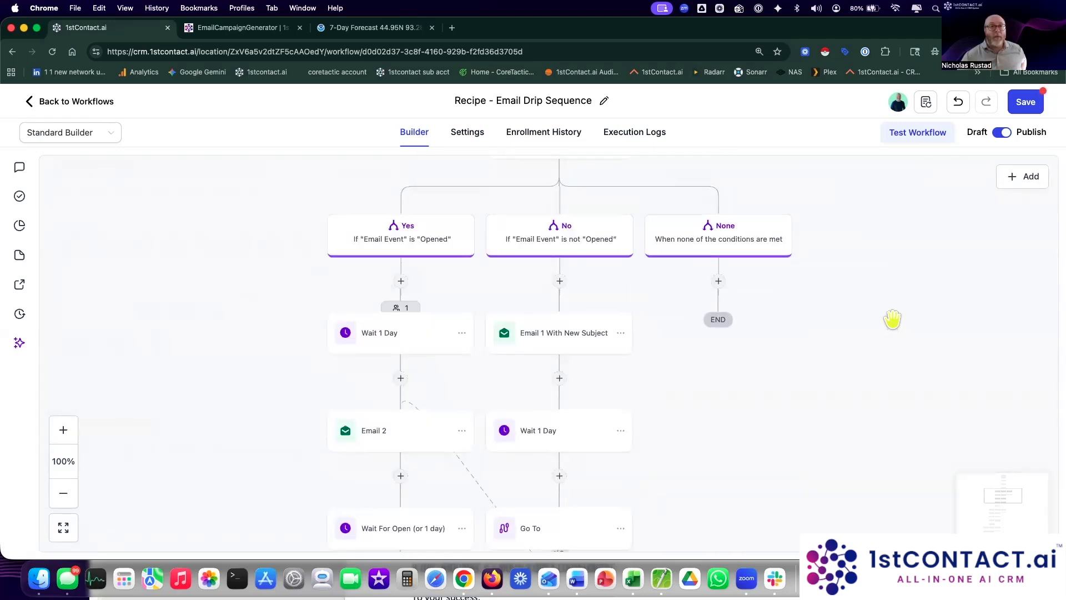
{"action": "scroll", "coordinate": [867, 300], "scroll_direction": "up", "scroll_amount": 1}
{"action": "scroll", "coordinate": [867, 300], "scroll_direction": "right", "scroll_amount": 1}
Step: Open the fourth enrolled test contact's record from Enrollment History
{"action": "left_click", "coordinate": [544, 134]}
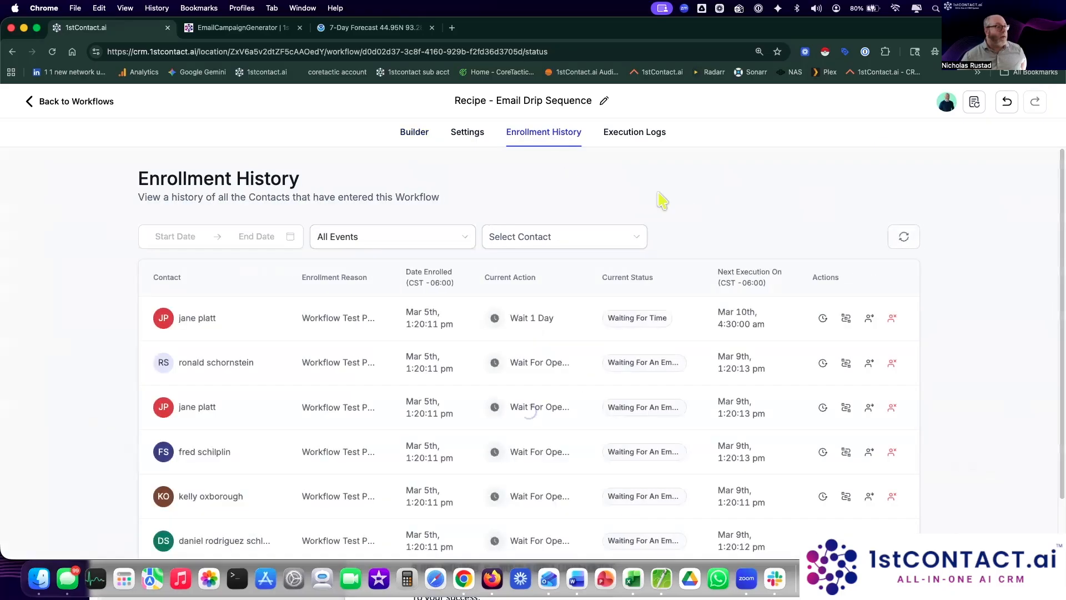
{"action": "scroll", "coordinate": [711, 302], "scroll_direction": "down", "scroll_amount": 2}
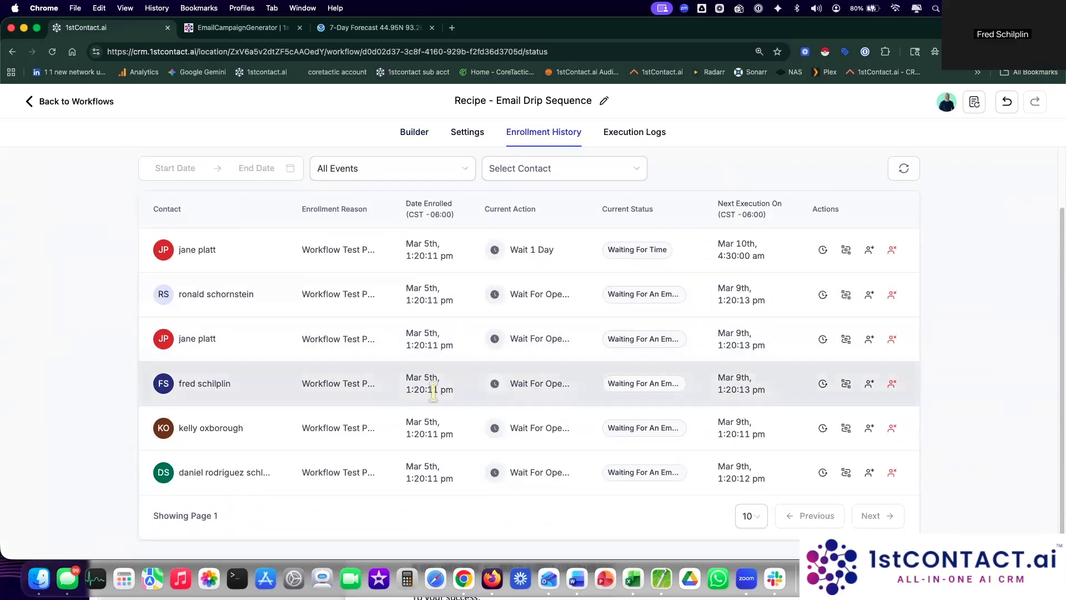
{"action": "left_click", "coordinate": [205, 386]}
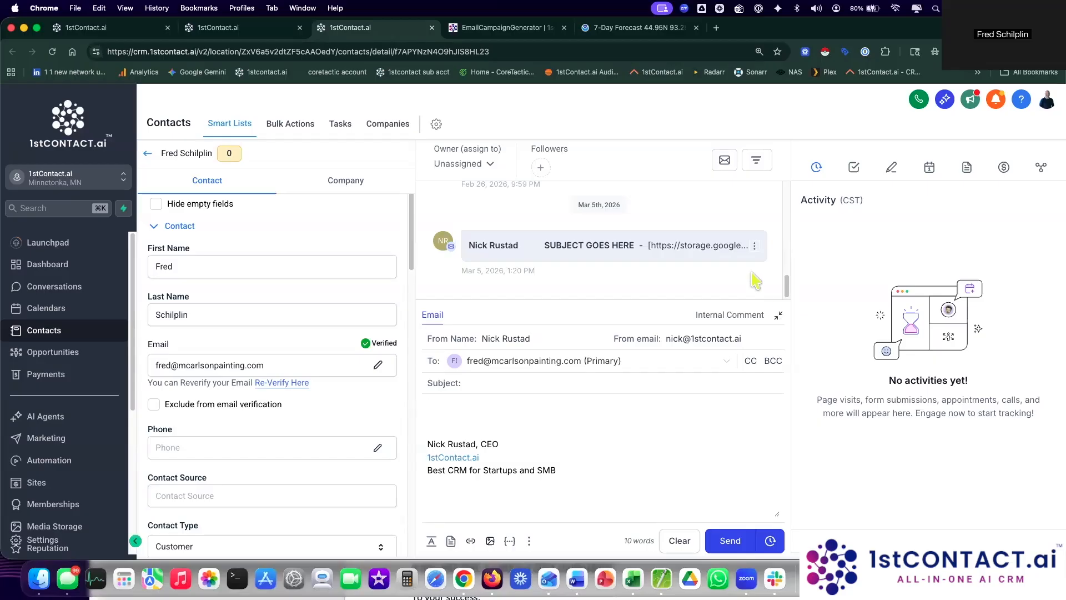
Step: Collapse the composer and expand the Mar 5 'SUBJECT GOES HERE' email in the thread
{"action": "scroll", "coordinate": [757, 281], "scroll_direction": "up", "scroll_amount": 2}
{"action": "scroll", "coordinate": [756, 281], "scroll_direction": "up", "scroll_amount": 3}
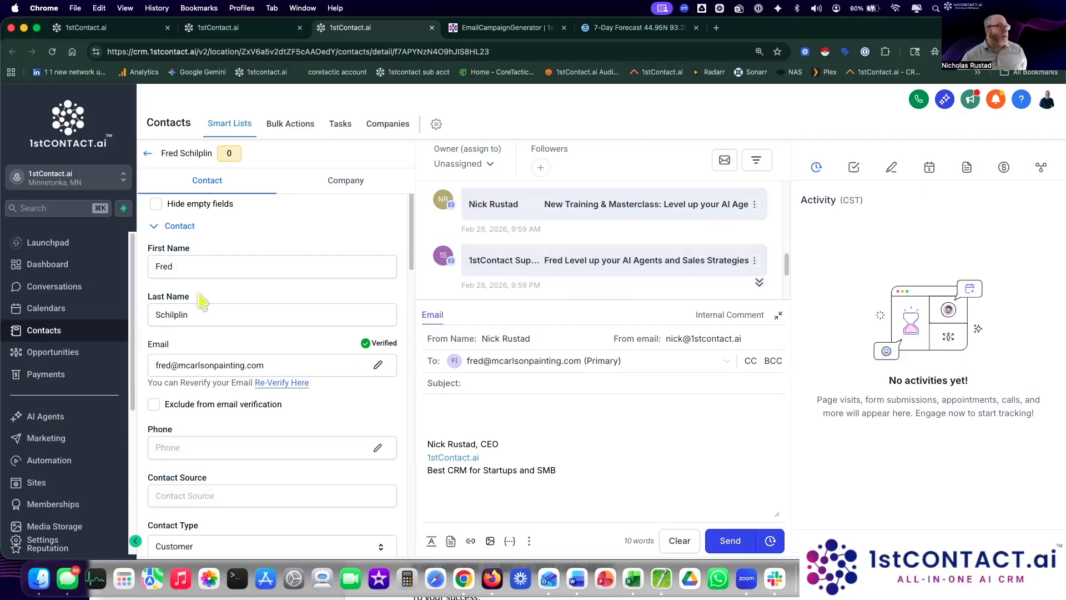
{"action": "scroll", "coordinate": [500, 281], "scroll_direction": "down", "scroll_amount": 5}
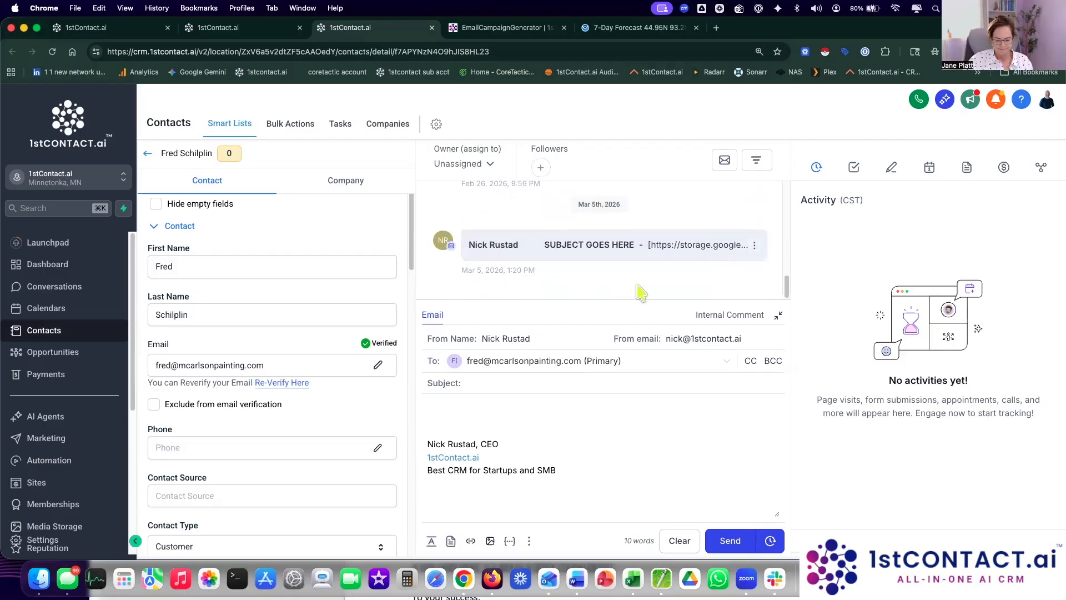
{"action": "left_click", "coordinate": [780, 315]}
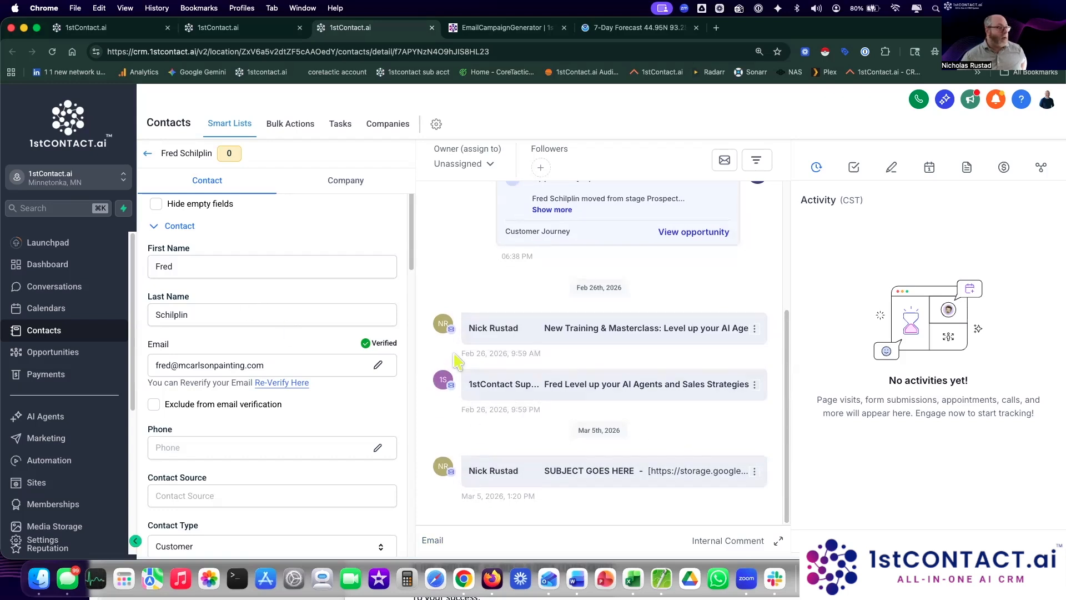
{"action": "mouse_move", "coordinate": [452, 332]}
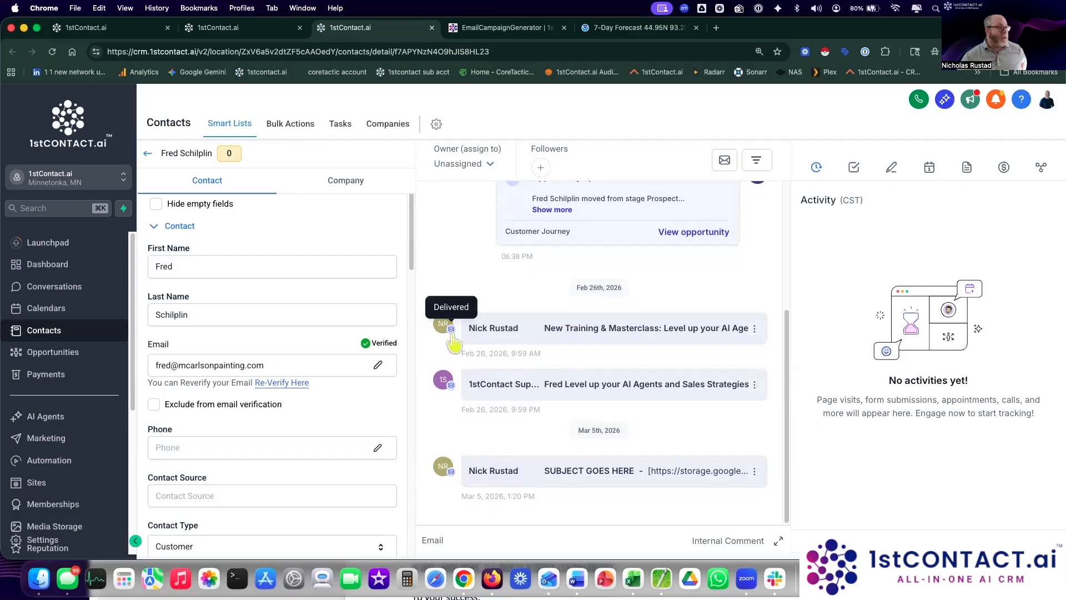
{"action": "mouse_move", "coordinate": [451, 474]}
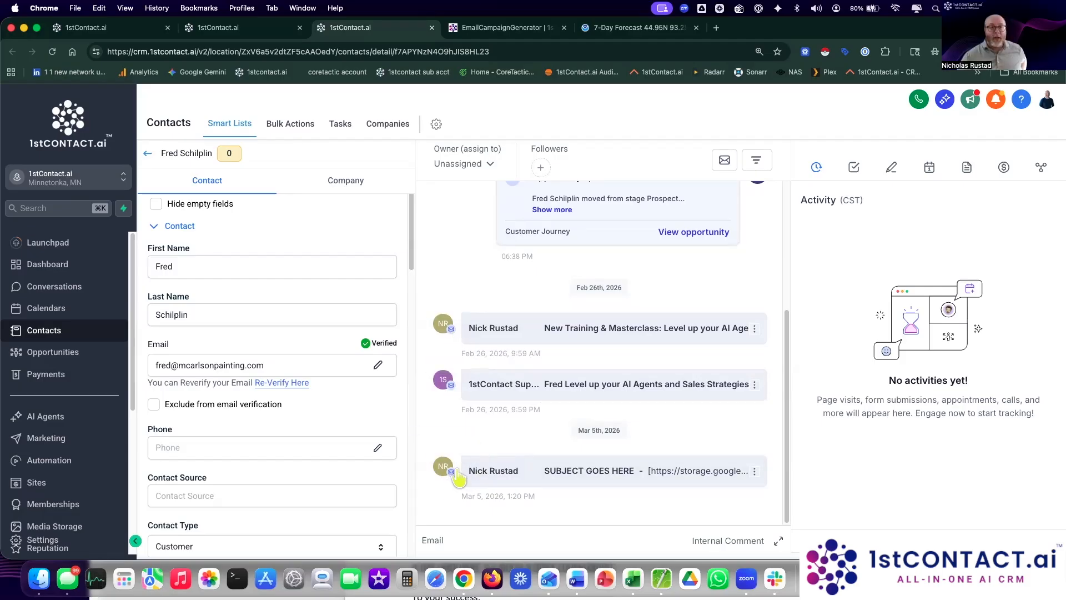
{"action": "left_click", "coordinate": [564, 474]}
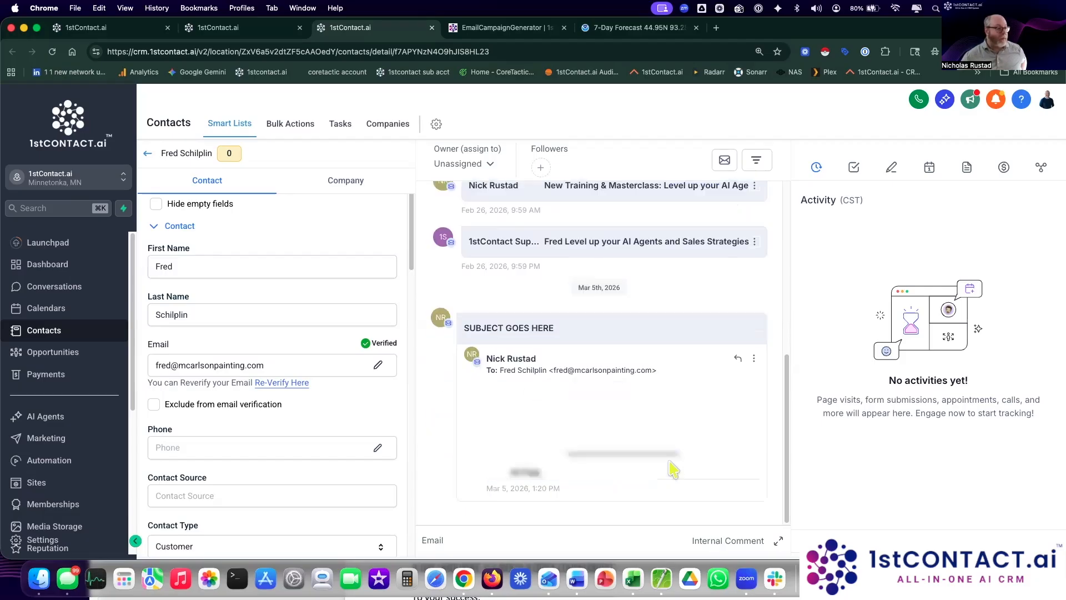
{"action": "scroll", "coordinate": [670, 404], "scroll_direction": "up", "scroll_amount": 10}
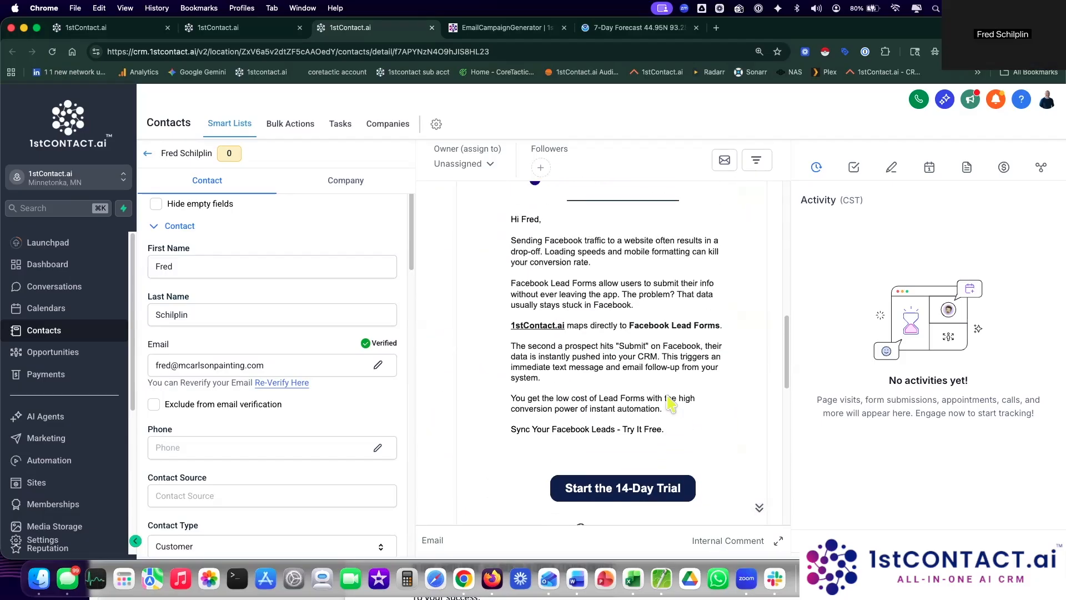
{"action": "left_click", "coordinate": [544, 466]}
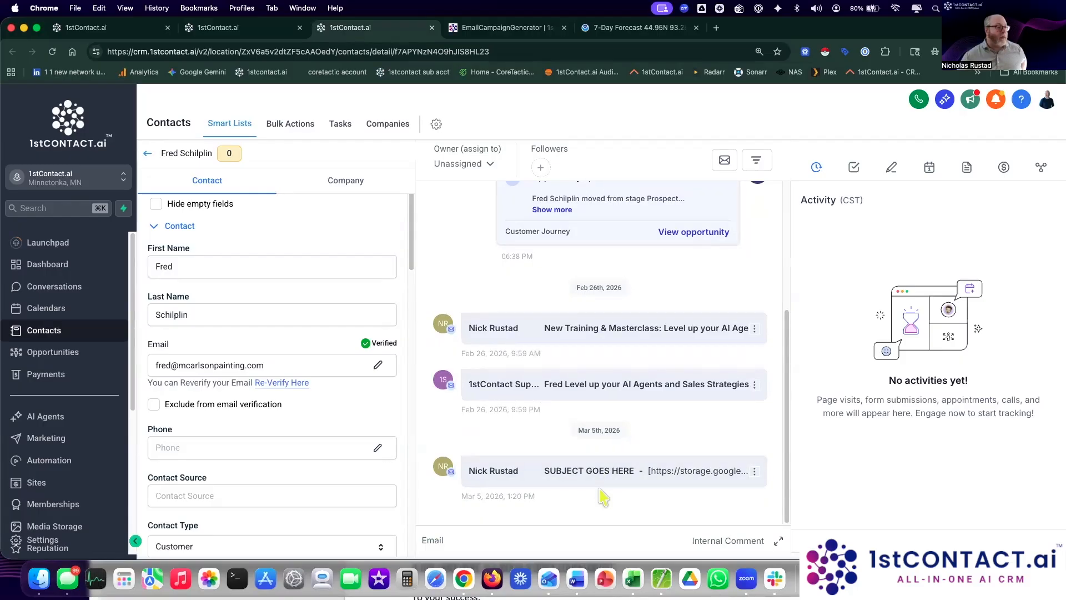
Step: Re-expand the Mar 5 email and open its options menu to view message details
{"action": "left_click", "coordinate": [603, 476]}
{"action": "scroll", "coordinate": [557, 430], "scroll_direction": "up", "scroll_amount": 10}
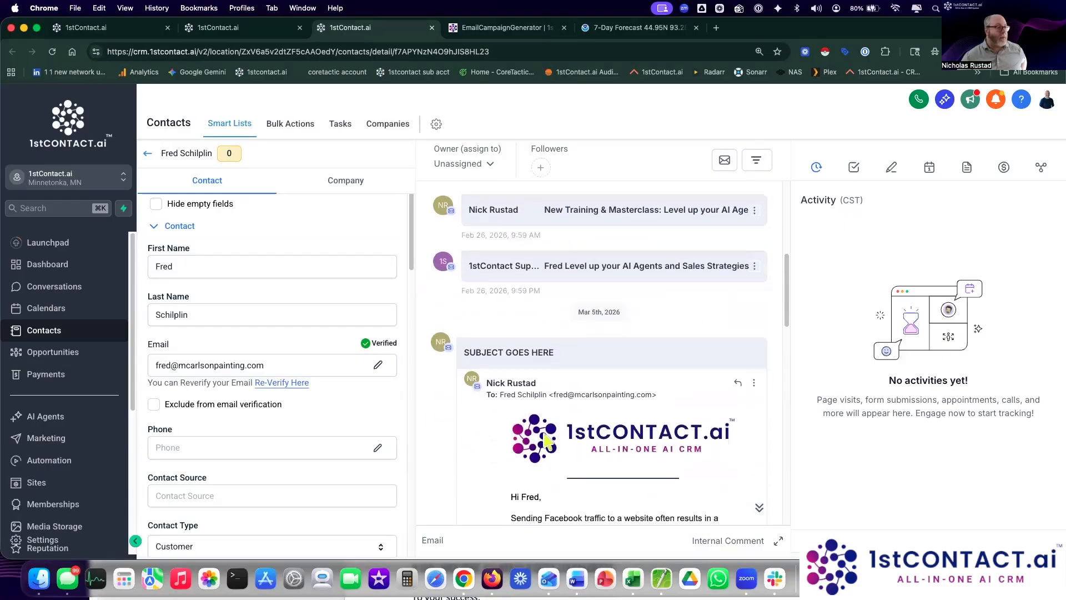
{"action": "left_click", "coordinate": [754, 383]}
Step: Check the test email's details to confirm delivery from the messaging.1stcontact.ai sender domain
{"action": "left_click", "coordinate": [735, 356]}
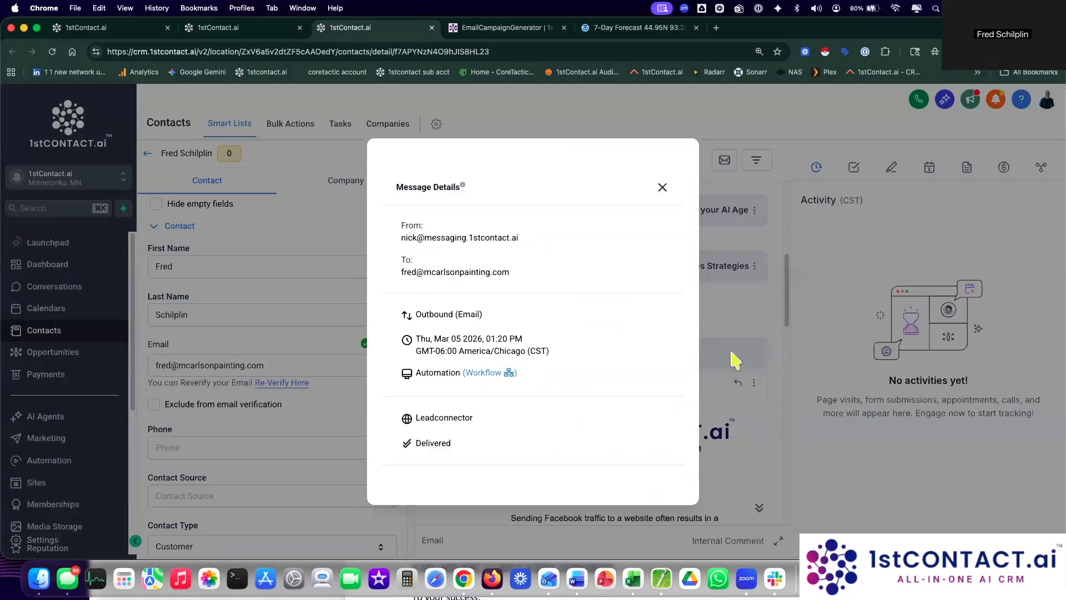
{"action": "left_click_drag", "start_coordinate": [400, 237], "coordinate": [539, 244]}
{"action": "left_click", "coordinate": [535, 248]}
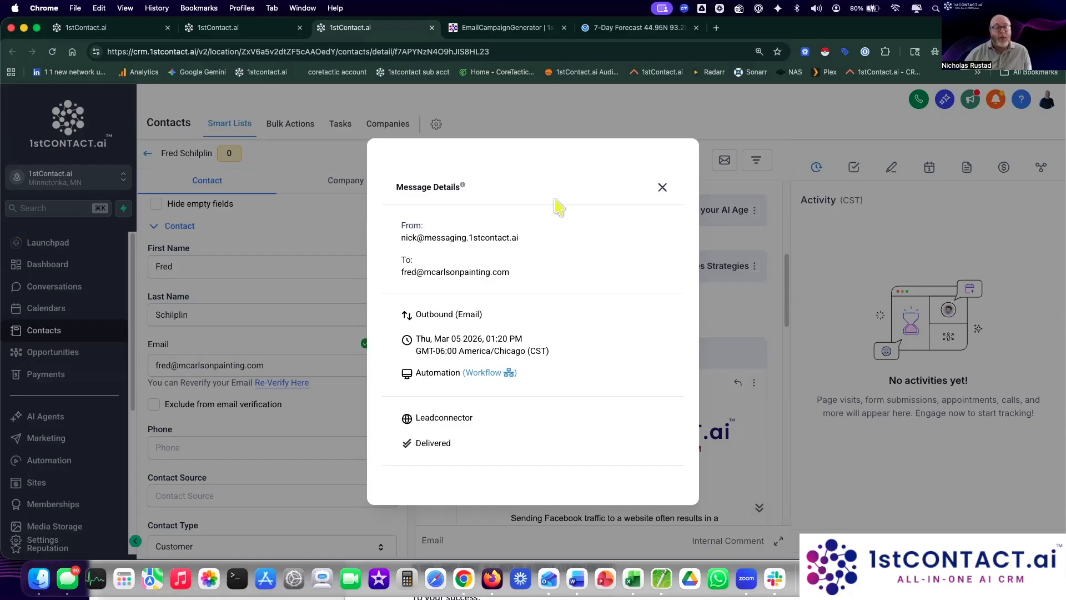
{"action": "left_click_drag", "start_coordinate": [469, 238], "coordinate": [542, 251]}
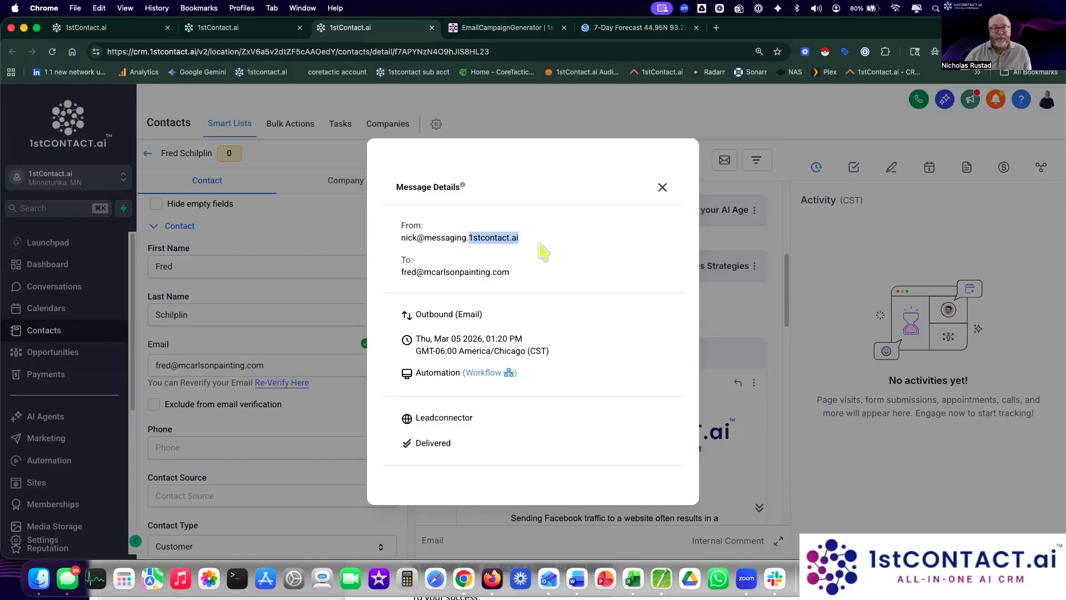
{"action": "left_click", "coordinate": [662, 187]}
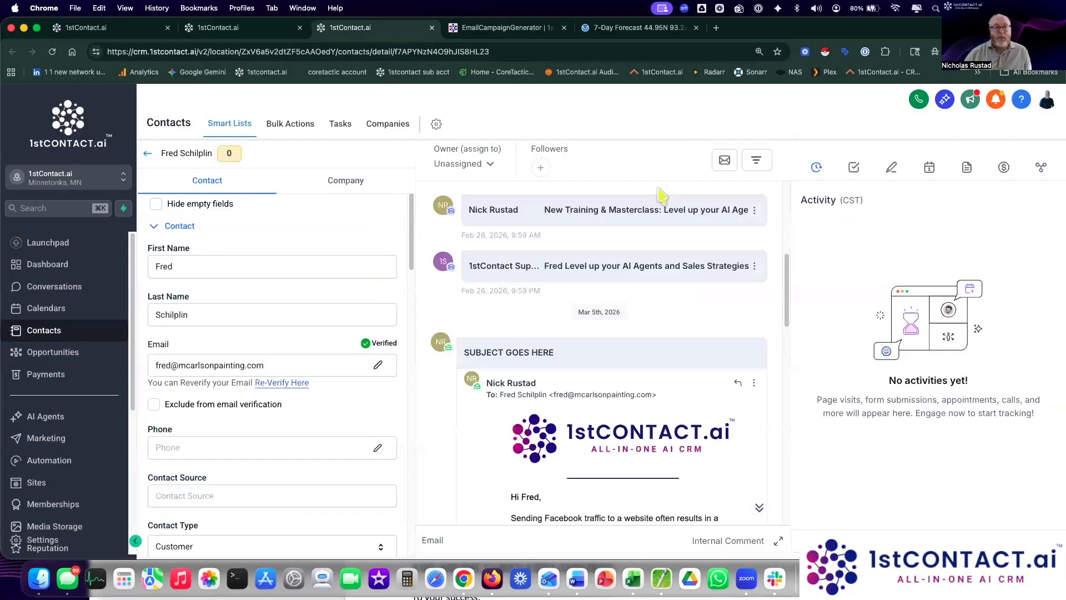
{"action": "left_click", "coordinate": [716, 28]}
Step: Sign in to the Mailhardener dashboard with the company Google account
{"action": "left_click", "coordinate": [665, 45]}
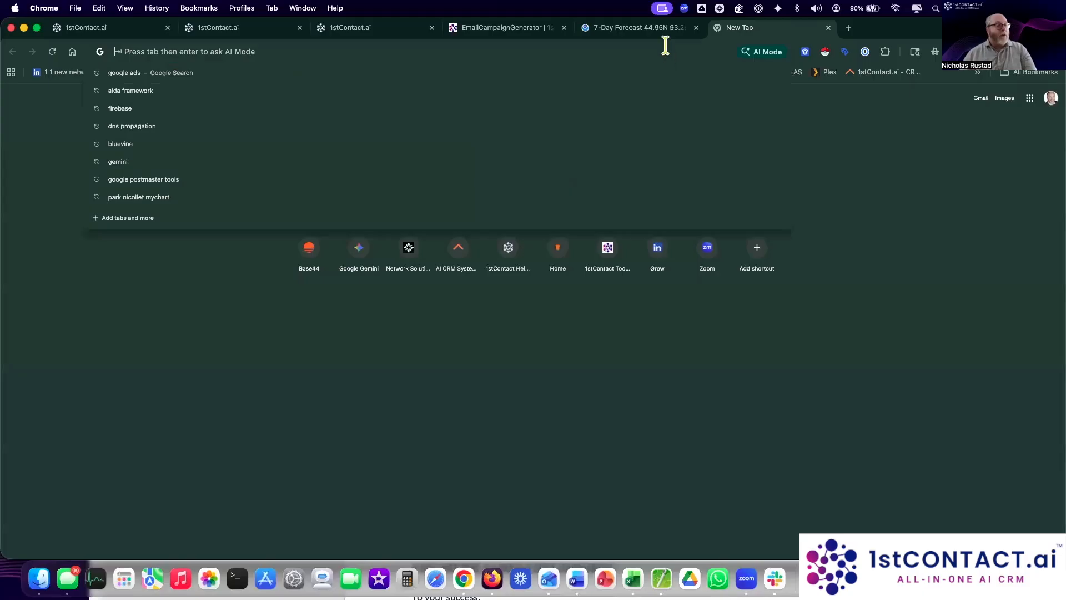
{"action": "type", "text": "mail"}
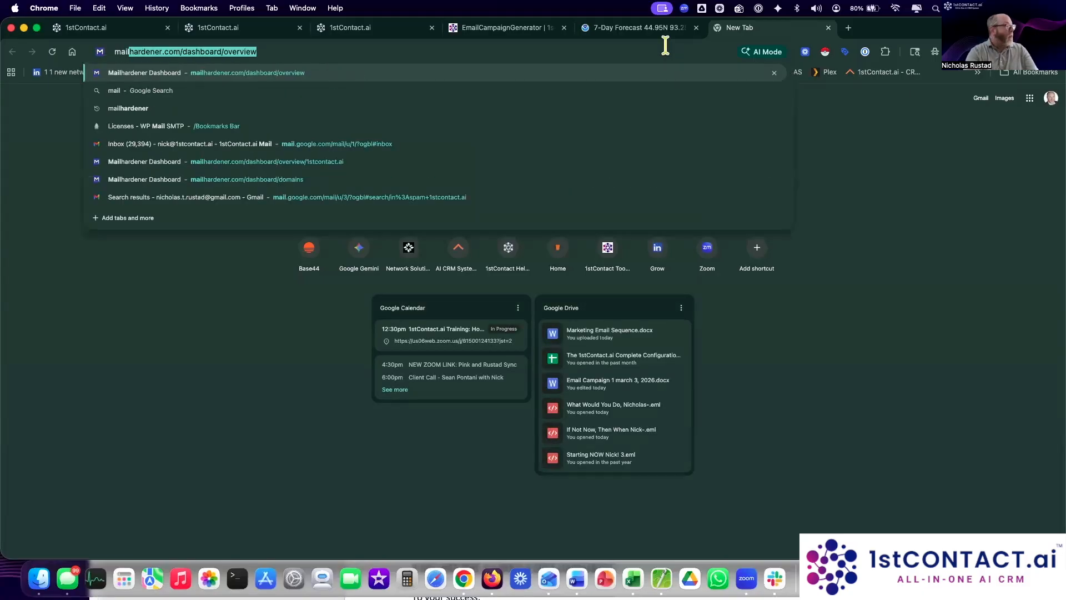
{"action": "key", "text": "Return"}
{"action": "left_click", "coordinate": [541, 231]}
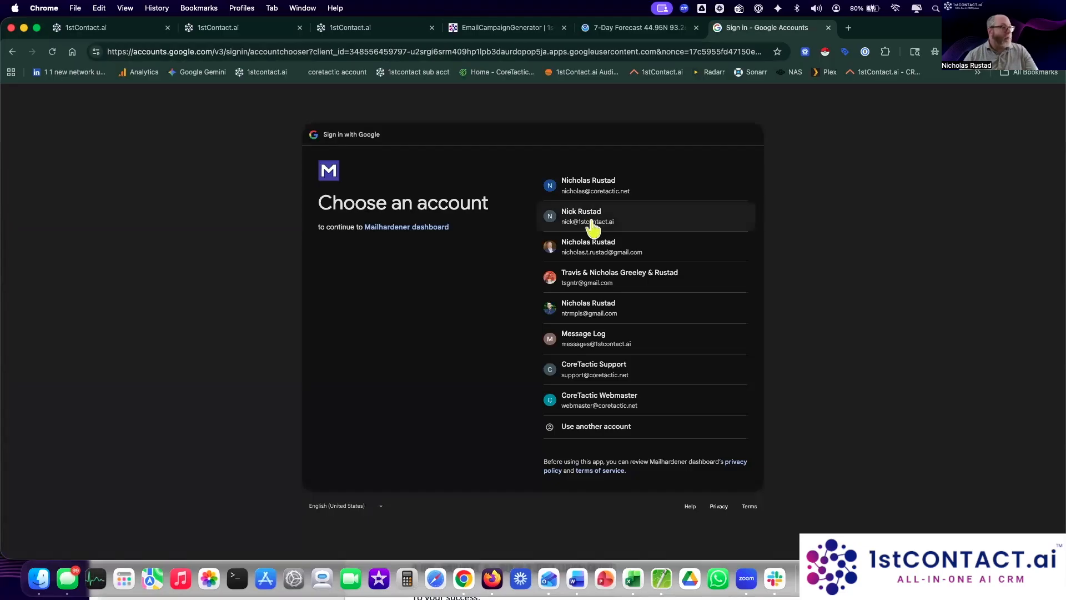
{"action": "left_click", "coordinate": [588, 220]}
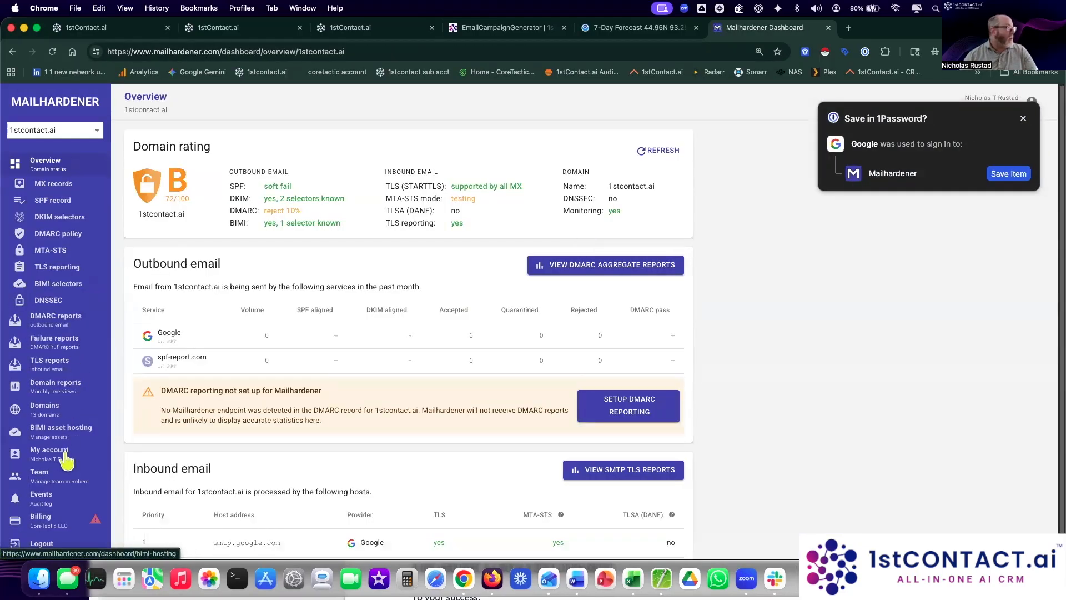
Step: Review the 13 monitored domains' ratings, then return to the CRM test contact's record
{"action": "left_click", "coordinate": [42, 417]}
{"action": "scroll", "coordinate": [319, 397], "scroll_direction": "down", "scroll_amount": 3}
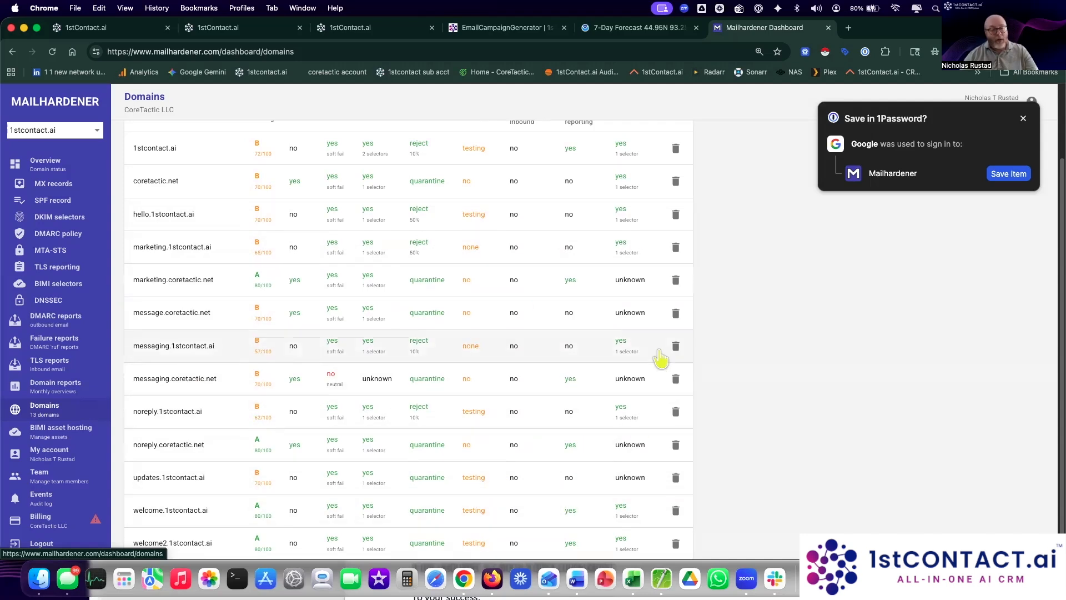
{"action": "scroll", "coordinate": [639, 333], "scroll_direction": "up", "scroll_amount": 2}
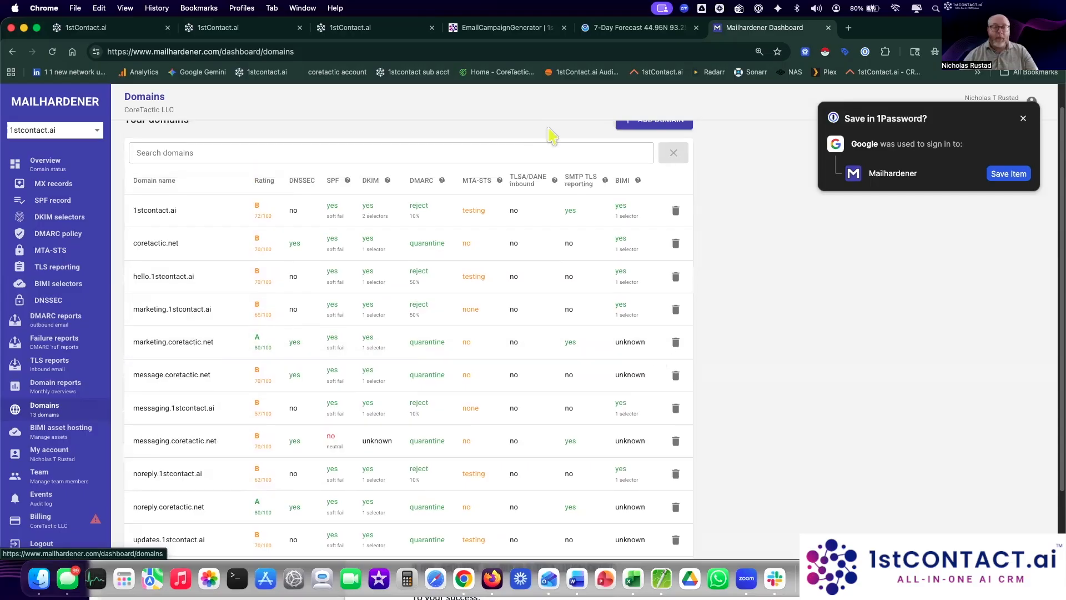
{"action": "left_click", "coordinate": [364, 30]}
{"action": "scroll", "coordinate": [681, 347], "scroll_direction": "down", "scroll_amount": 1}
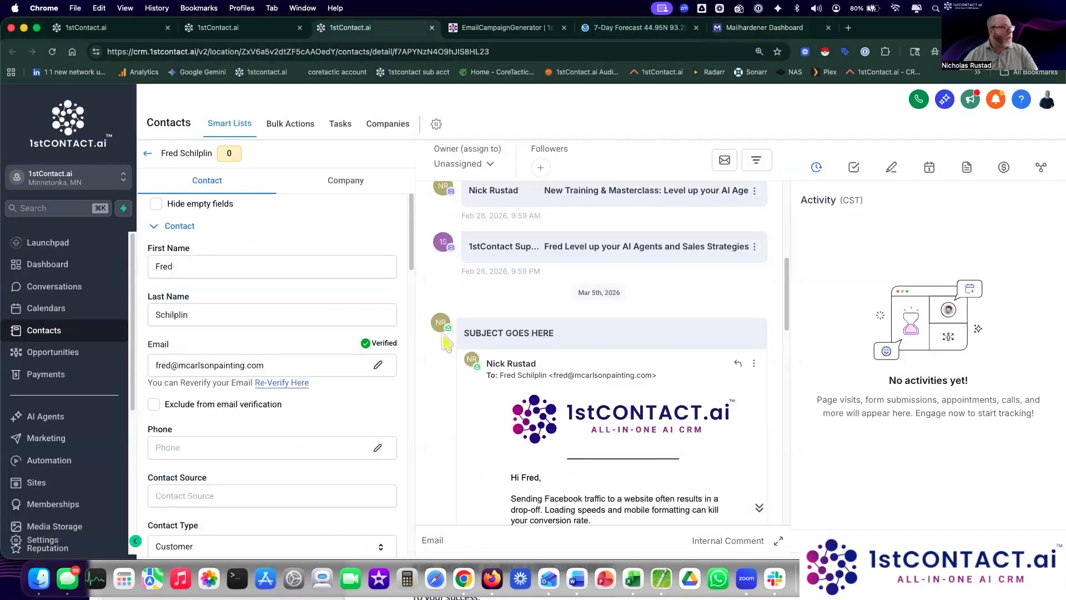
Step: Refresh the Email Drip Sequence's Enrollment History table
{"action": "mouse_move", "coordinate": [449, 332]}
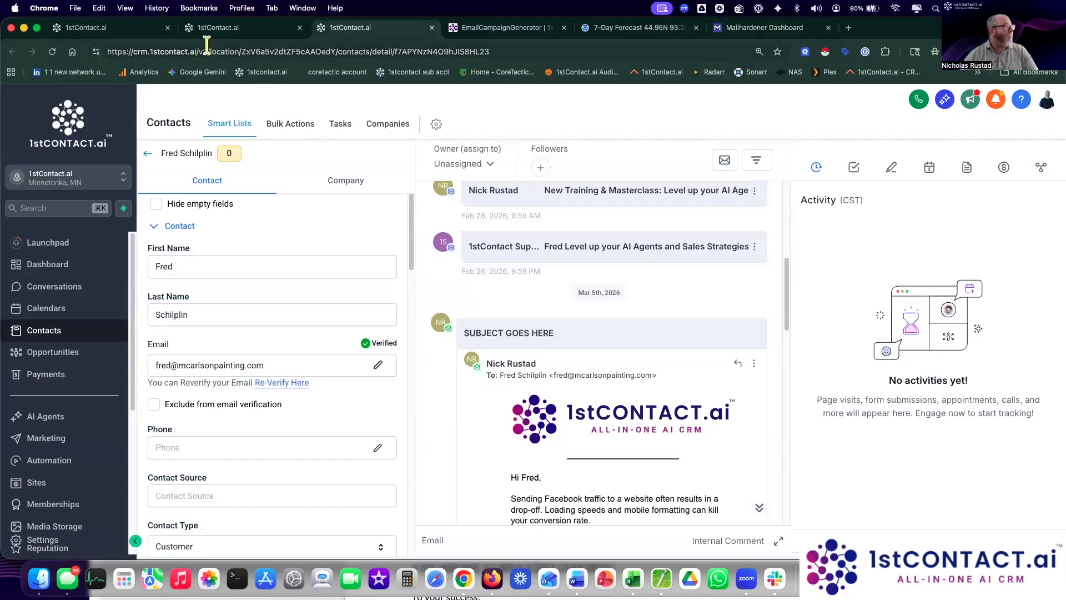
{"action": "left_click", "coordinate": [225, 31]}
{"action": "left_click", "coordinate": [89, 28]}
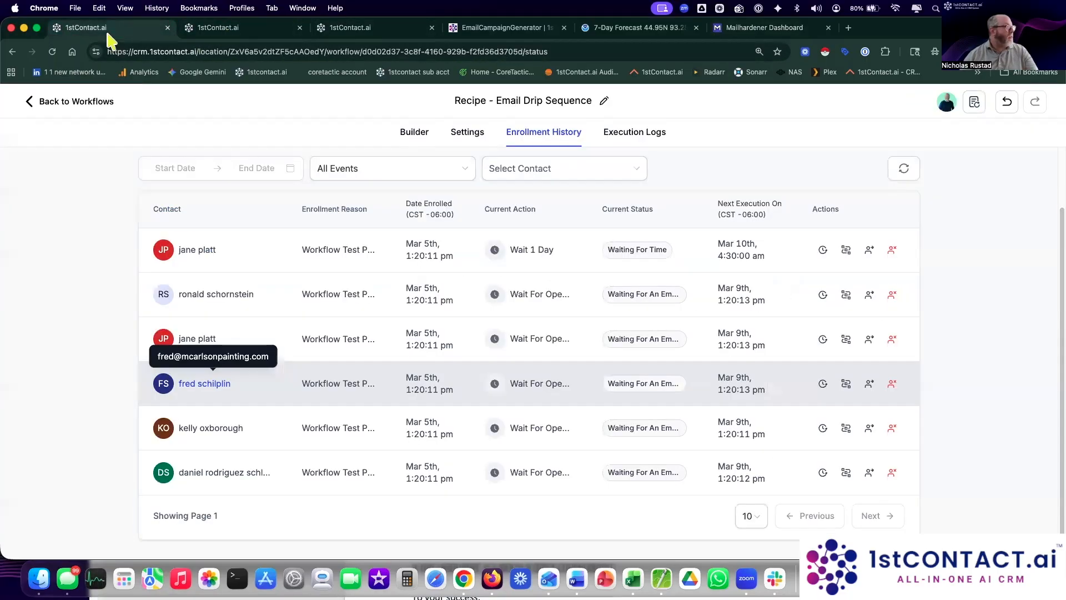
{"action": "left_click", "coordinate": [904, 169]}
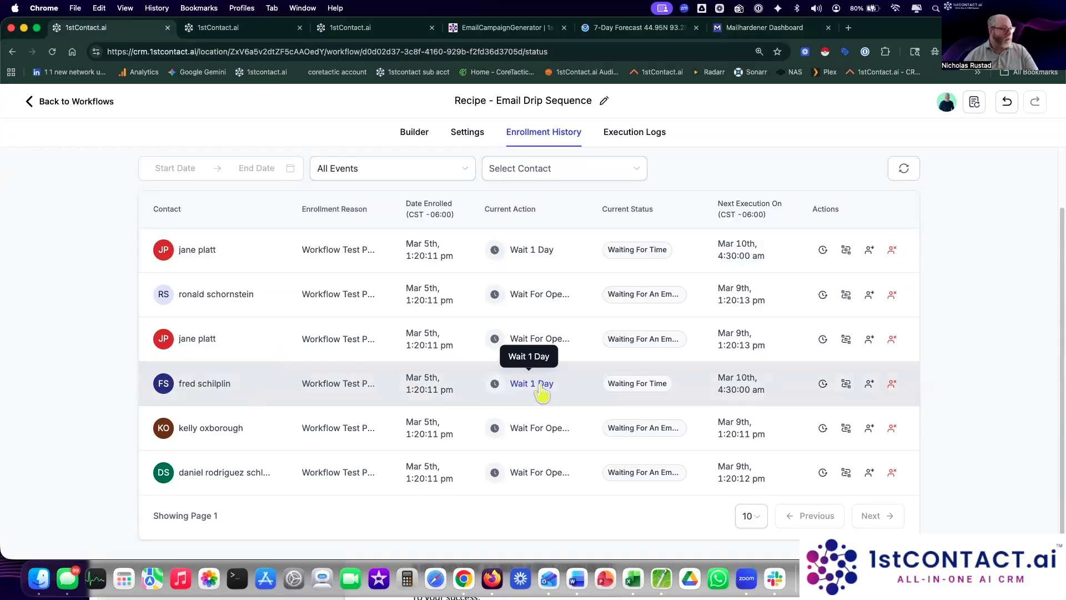
Step: Bring up the builder canvas showing two contacts at Wait 1 Day and four at Wait For Open
{"action": "scroll", "coordinate": [578, 250], "scroll_direction": "up", "scroll_amount": 3}
{"action": "left_click", "coordinate": [466, 133]}
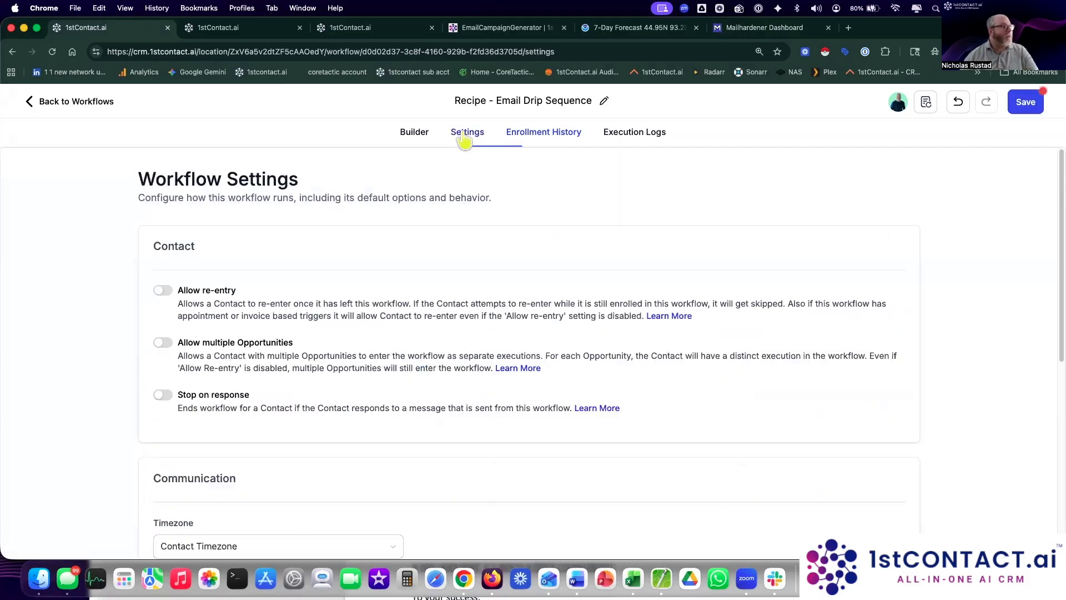
{"action": "left_click", "coordinate": [412, 135]}
{"action": "scroll", "coordinate": [747, 389], "scroll_direction": "down", "scroll_amount": 3}
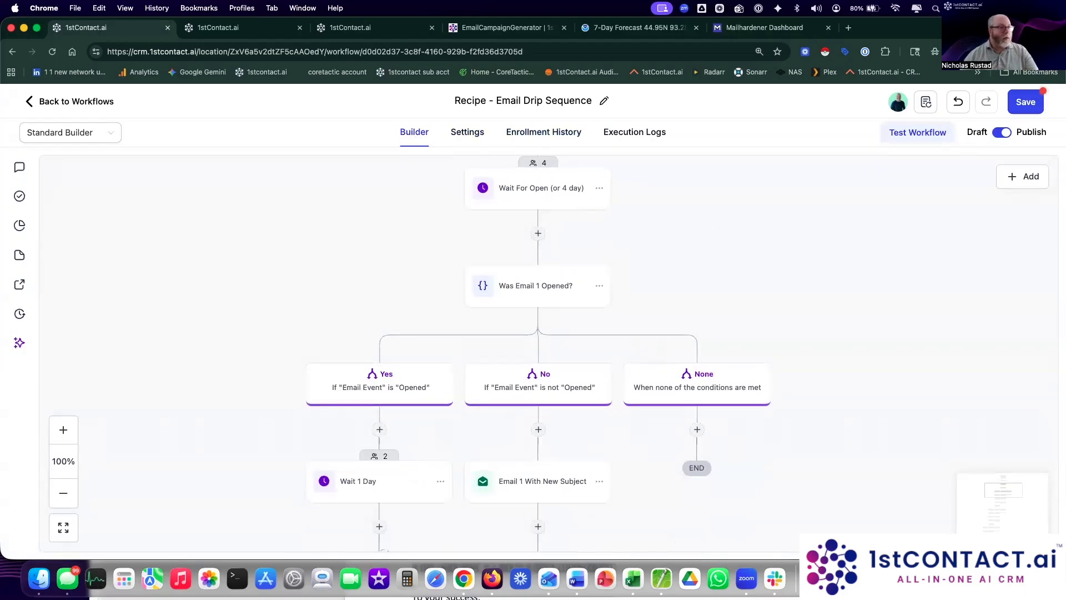
Step: Set the workflow back to Draft and remove both contacts from the Wait 1 Day step
{"action": "left_click", "coordinate": [998, 134]}
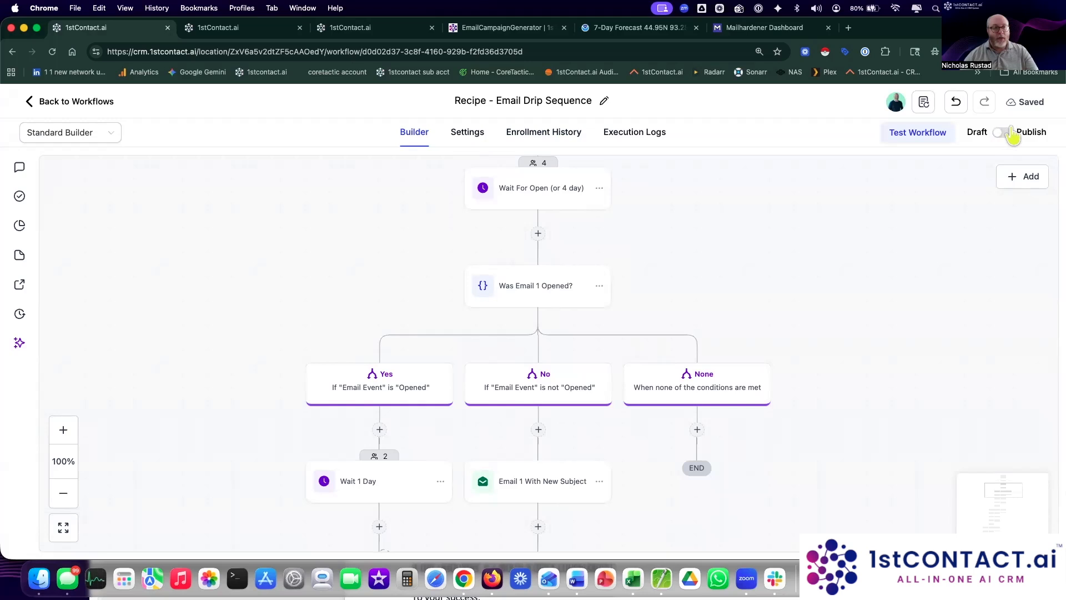
{"action": "scroll", "coordinate": [856, 278], "scroll_direction": "down", "scroll_amount": 1}
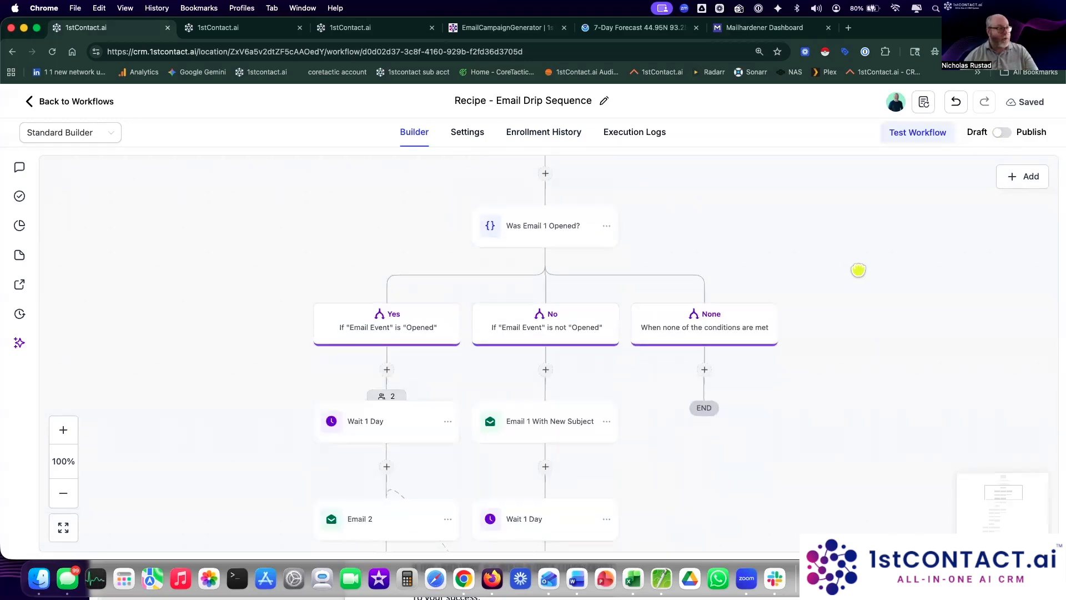
{"action": "left_click", "coordinate": [392, 402]}
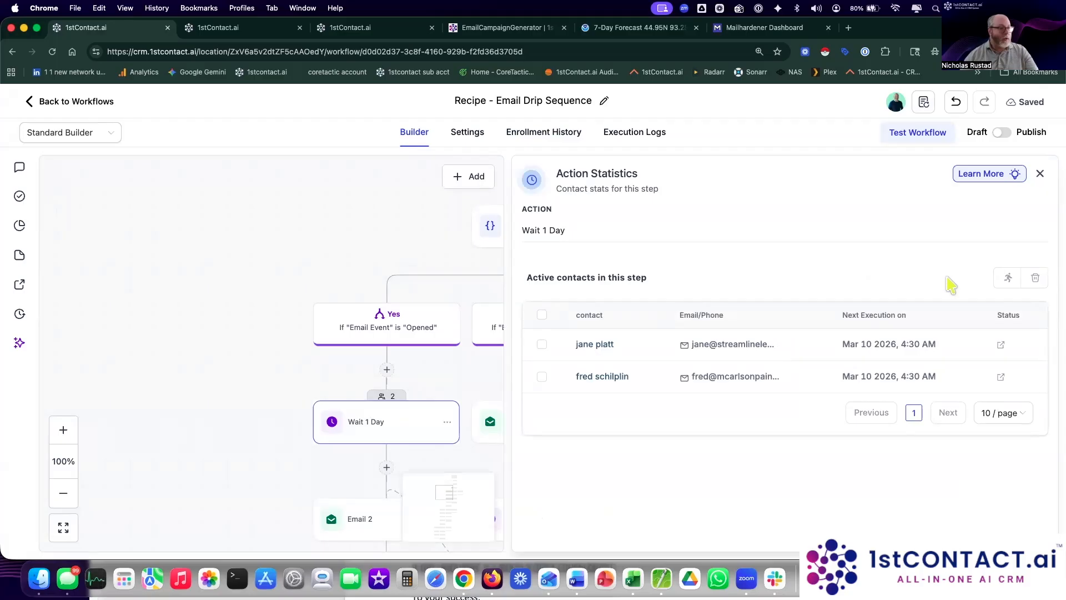
{"action": "left_click", "coordinate": [542, 315]}
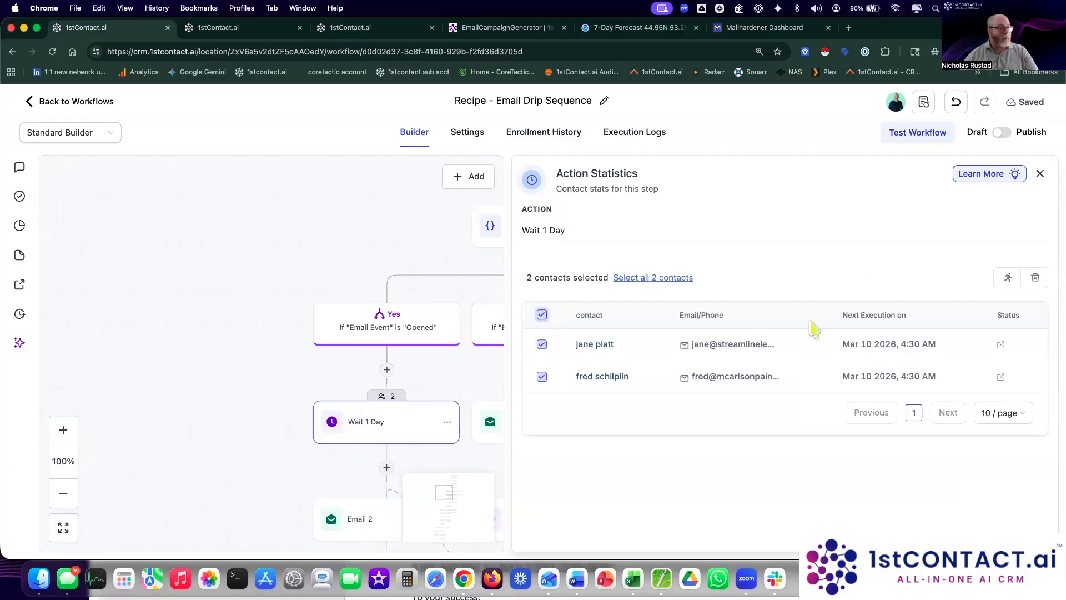
{"action": "left_click", "coordinate": [1035, 278]}
{"action": "left_click", "coordinate": [666, 365]}
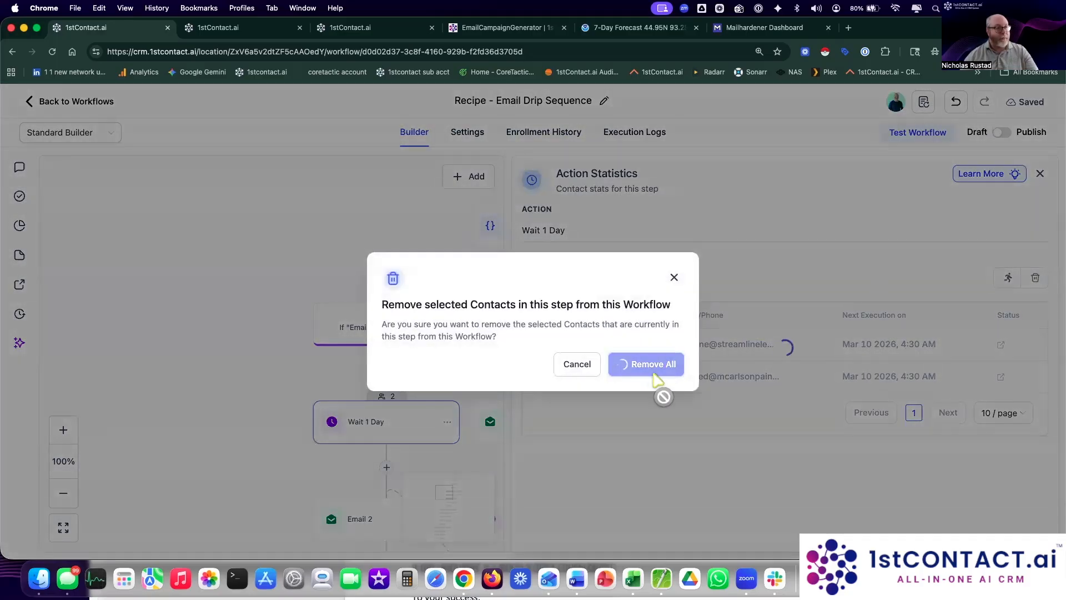
Step: Remove all four contacts from the Wait For Open step
{"action": "scroll", "coordinate": [714, 269], "scroll_direction": "up", "scroll_amount": 4}
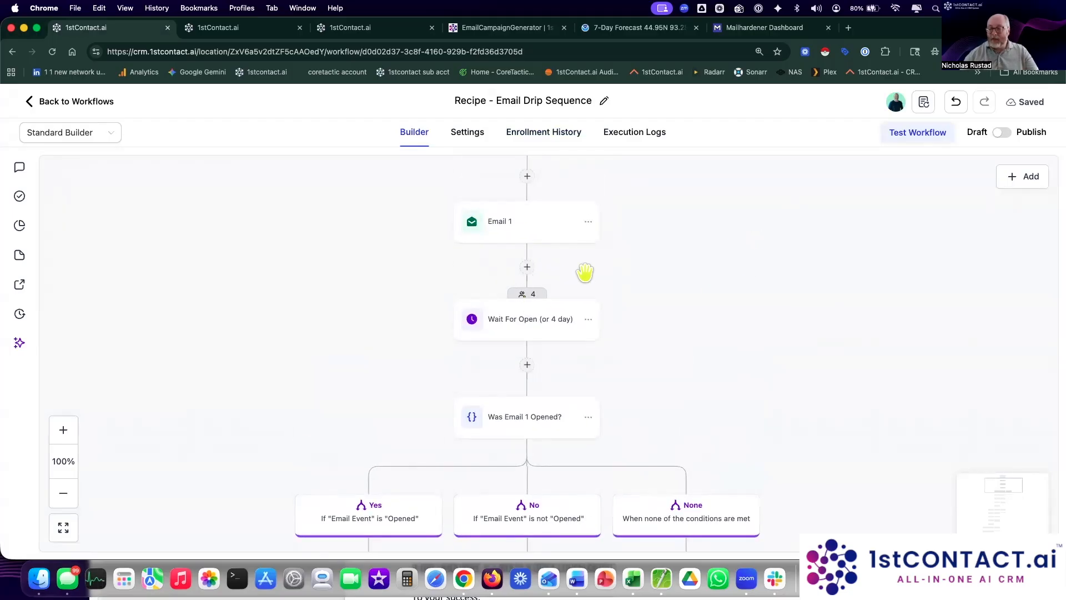
{"action": "left_click", "coordinate": [525, 296]}
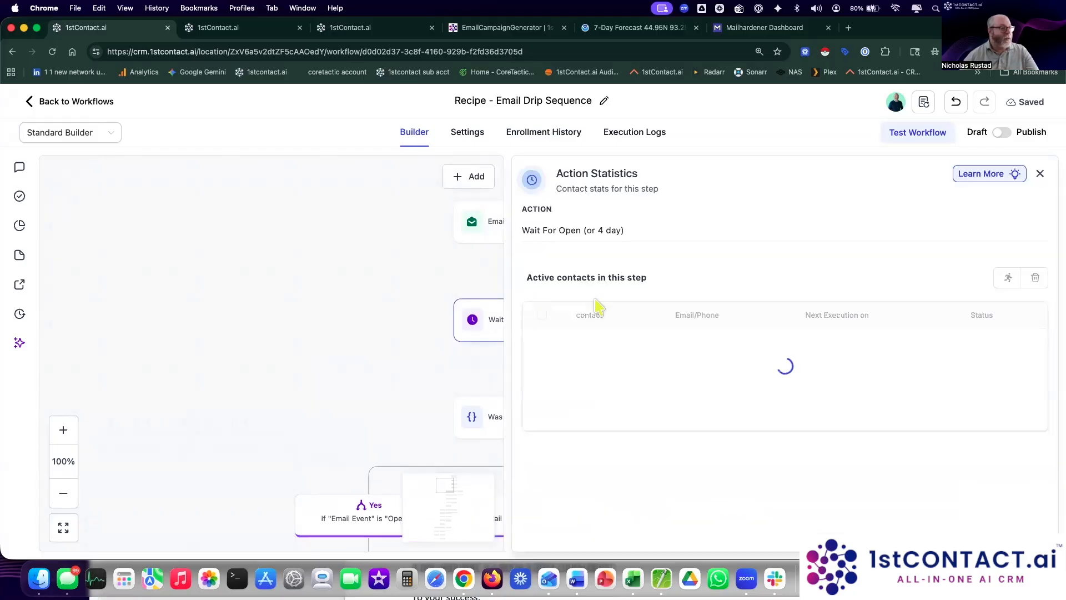
{"action": "left_click", "coordinate": [542, 315]}
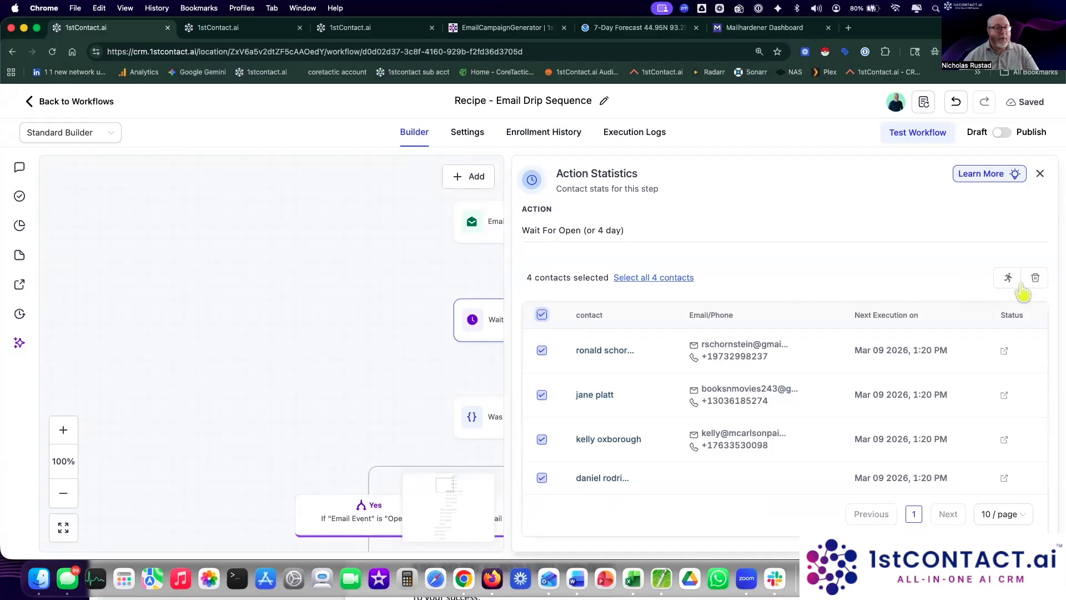
{"action": "left_click", "coordinate": [1043, 281]}
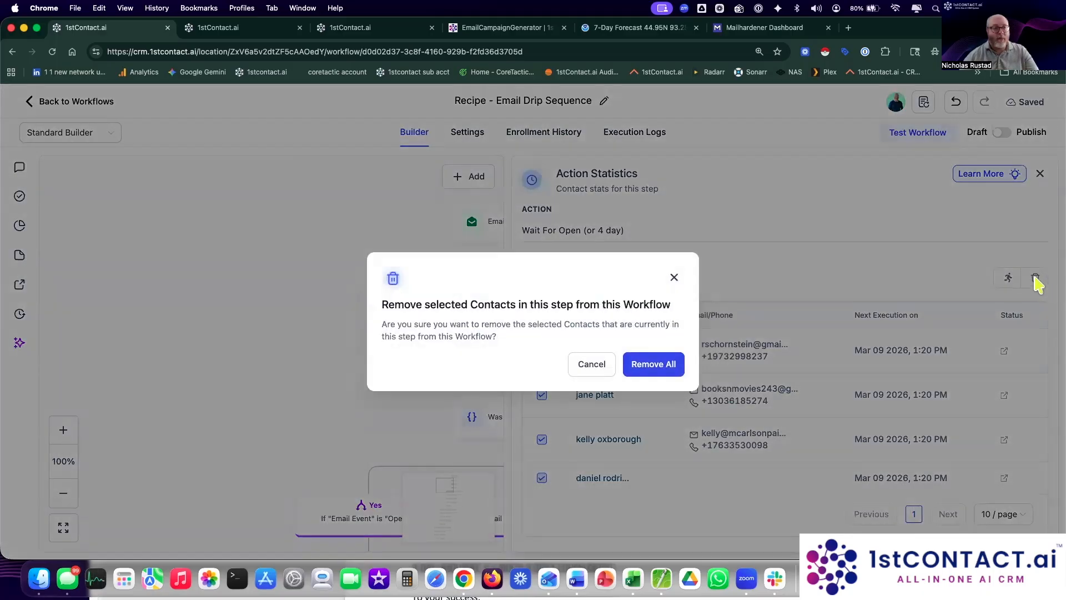
{"action": "left_click", "coordinate": [648, 366]}
{"action": "left_click_drag", "start_coordinate": [720, 207], "coordinate": [764, 269]}
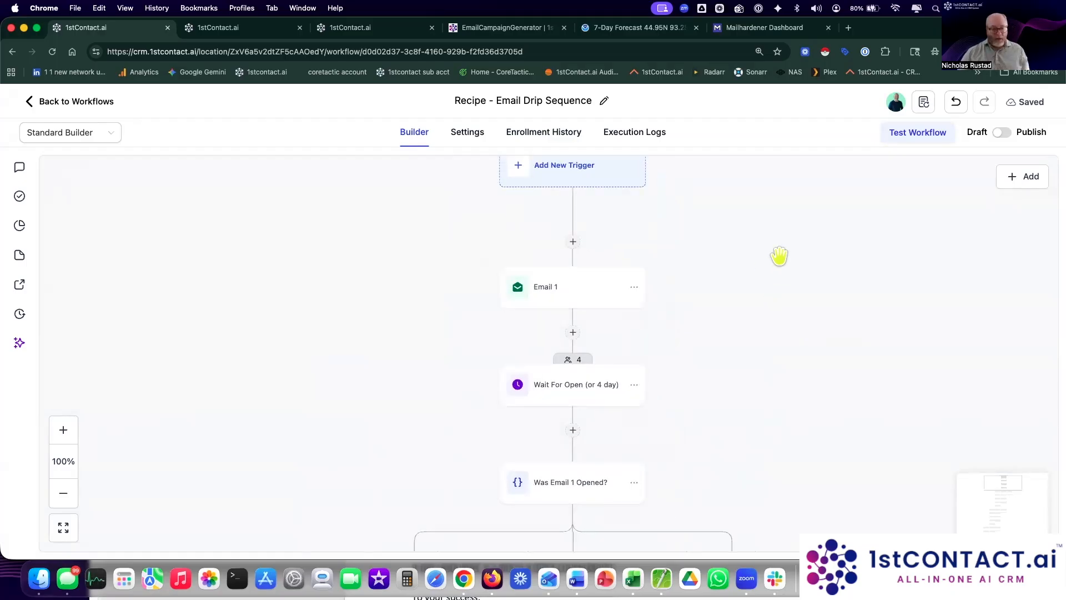
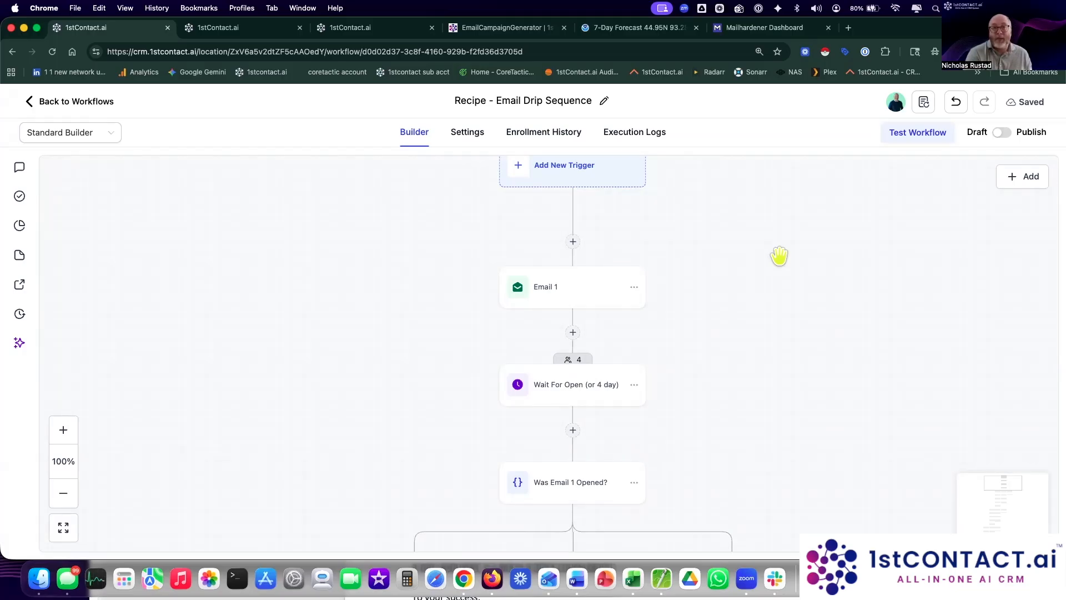
Step: Try adding a GPT Powered By OpenAI step above Email 1, then discard it
{"action": "left_click_drag", "start_coordinate": [750, 453], "coordinate": [738, 433]}
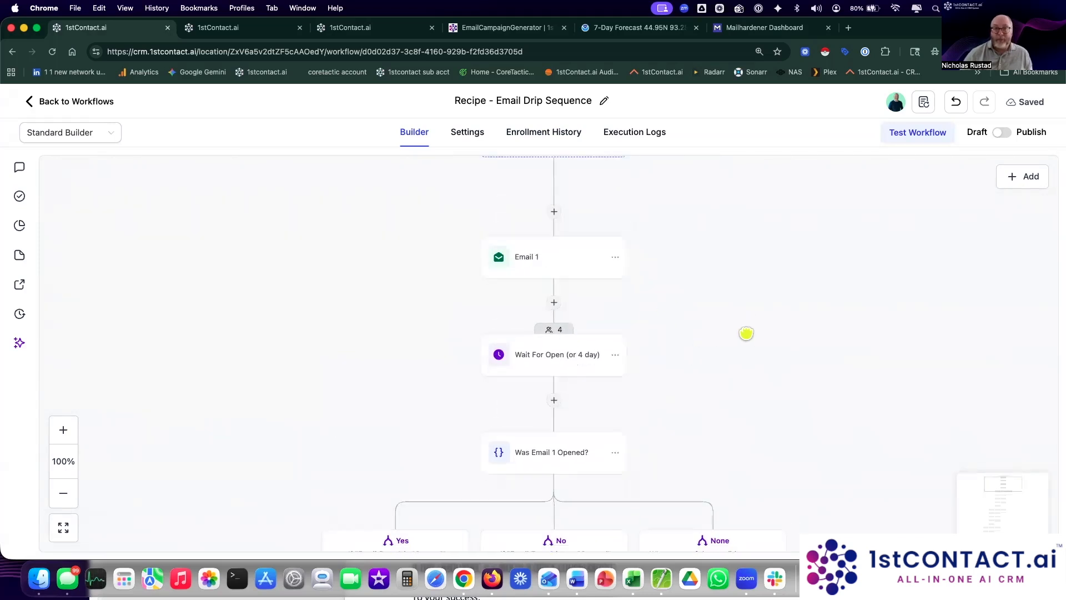
{"action": "left_click", "coordinate": [554, 211]}
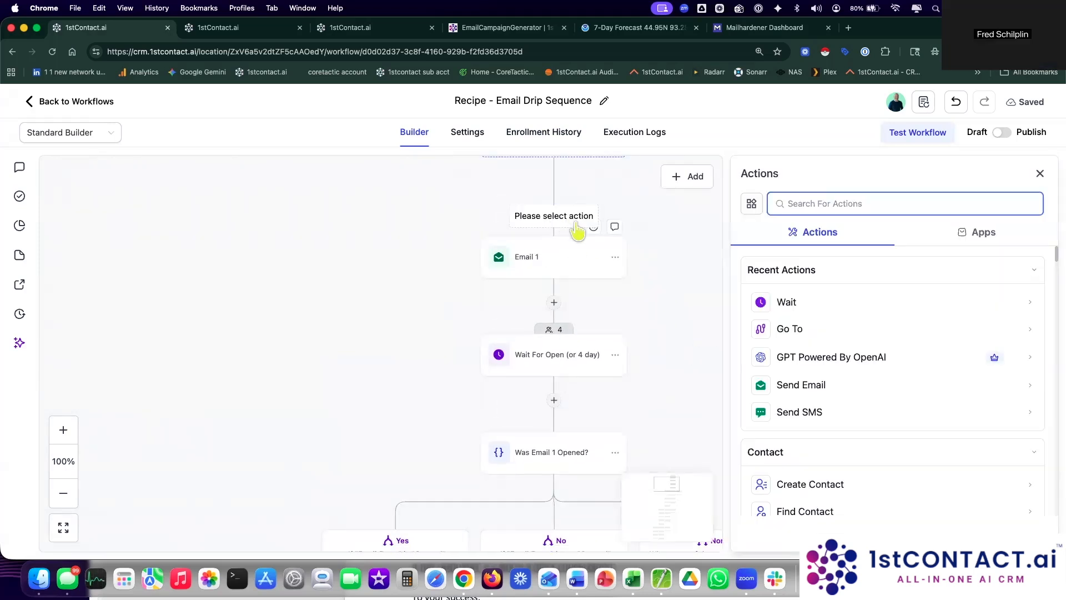
{"action": "type", "text": "gpt"}
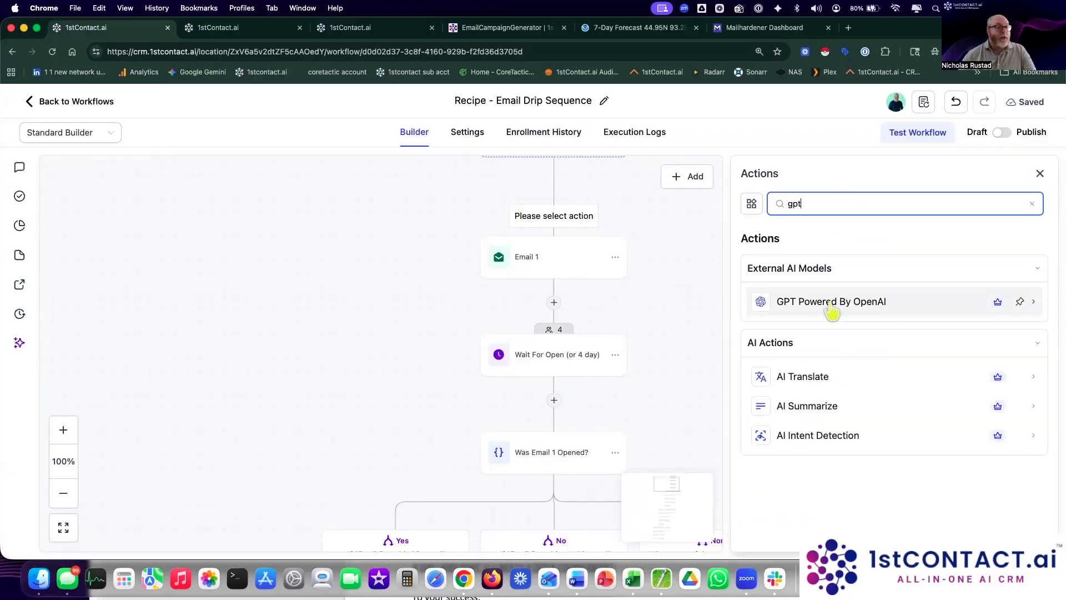
{"action": "left_click", "coordinate": [833, 305]}
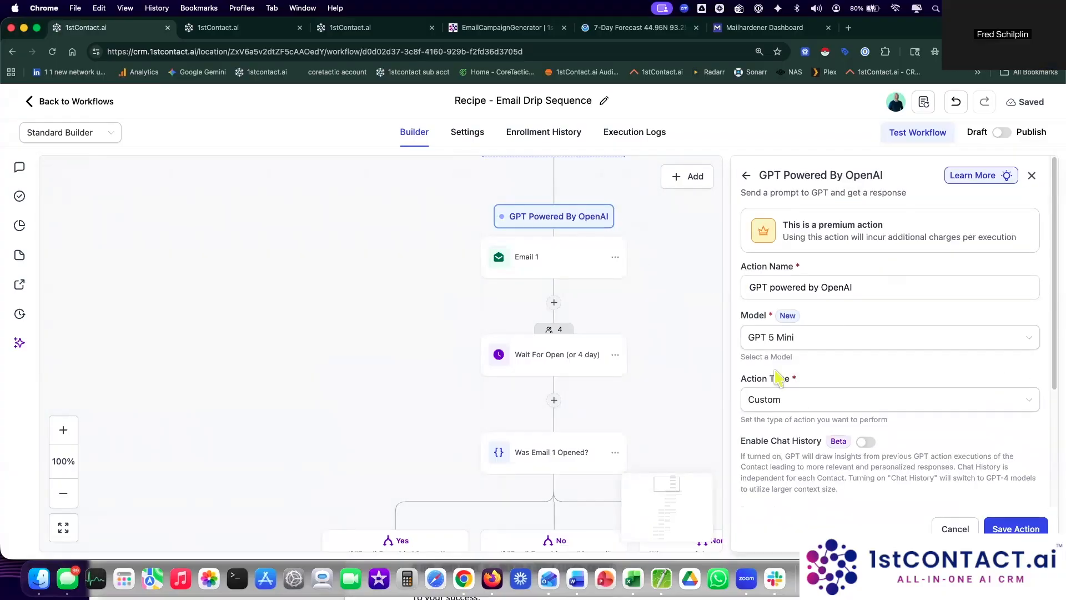
{"action": "scroll", "coordinate": [807, 450], "scroll_direction": "down", "scroll_amount": 1}
{"action": "scroll", "coordinate": [806, 450], "scroll_direction": "down", "scroll_amount": 3}
{"action": "left_click", "coordinate": [792, 381]}
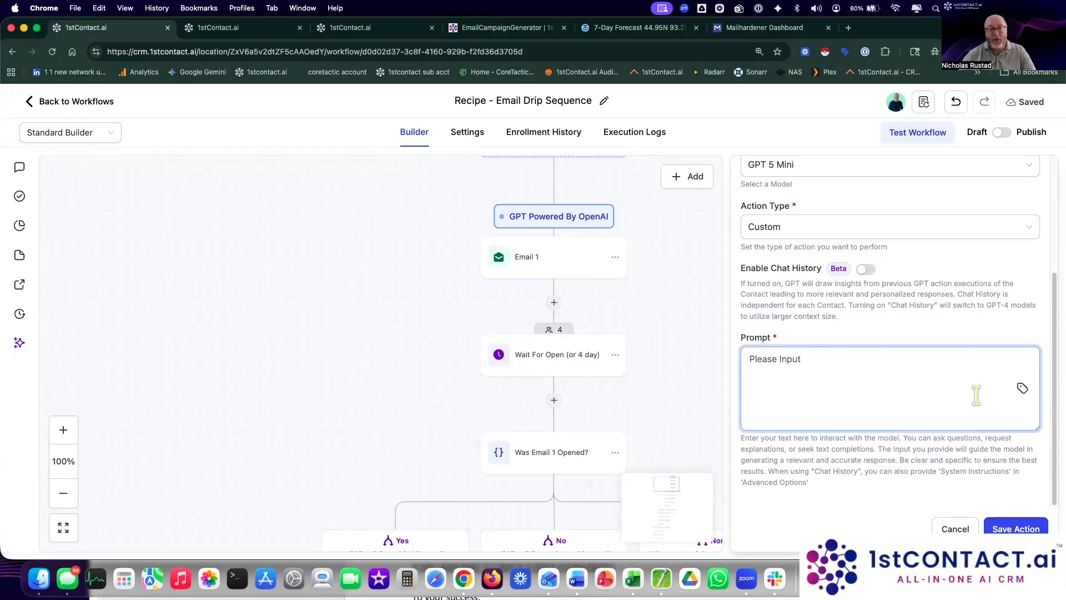
{"action": "left_click", "coordinate": [955, 529]}
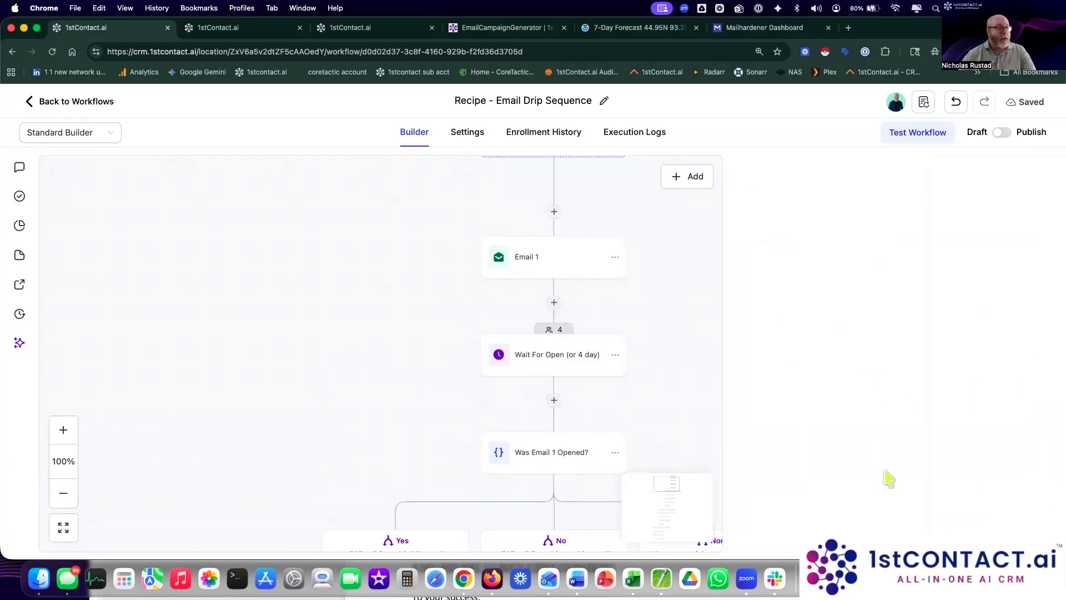
Step: Try adding an Update Contact Field step above Email 1, then discard it unsaved
{"action": "left_click", "coordinate": [555, 213]}
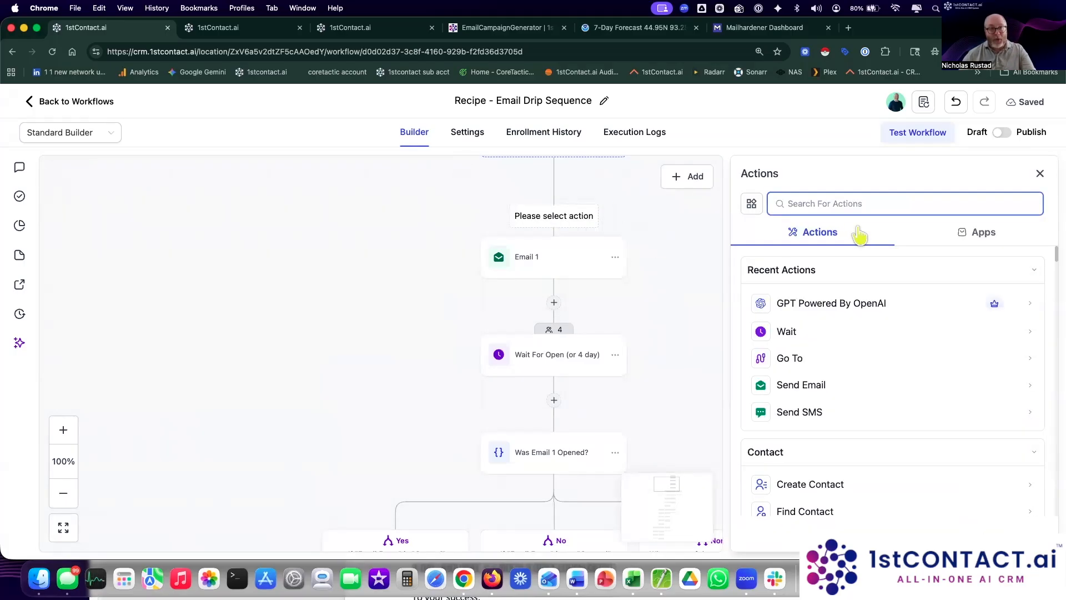
{"action": "scroll", "coordinate": [903, 432], "scroll_direction": "down", "scroll_amount": 2}
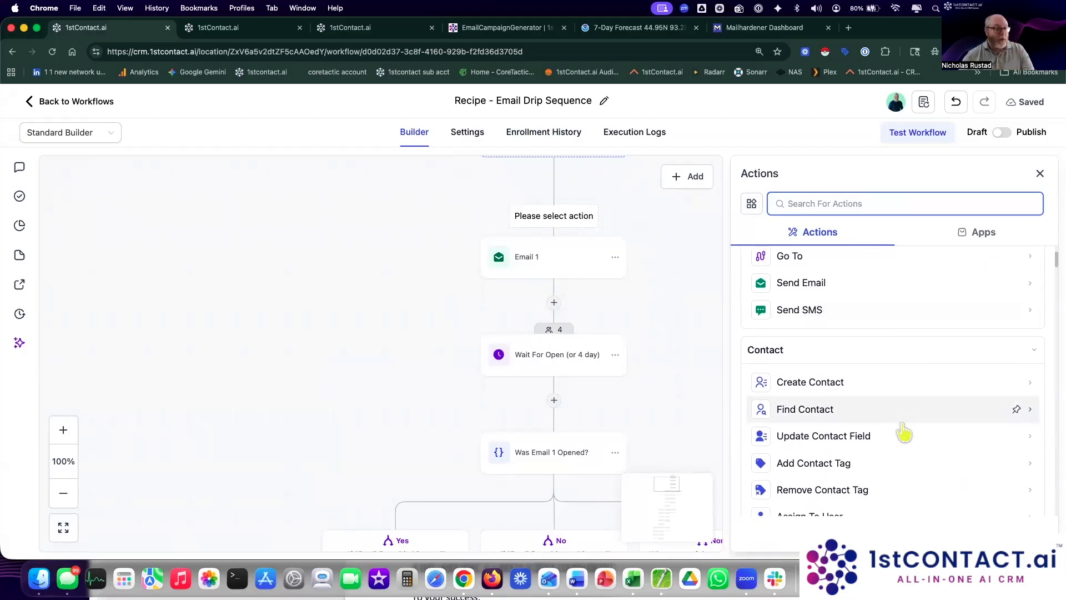
{"action": "scroll", "coordinate": [905, 432], "scroll_direction": "down", "scroll_amount": 2}
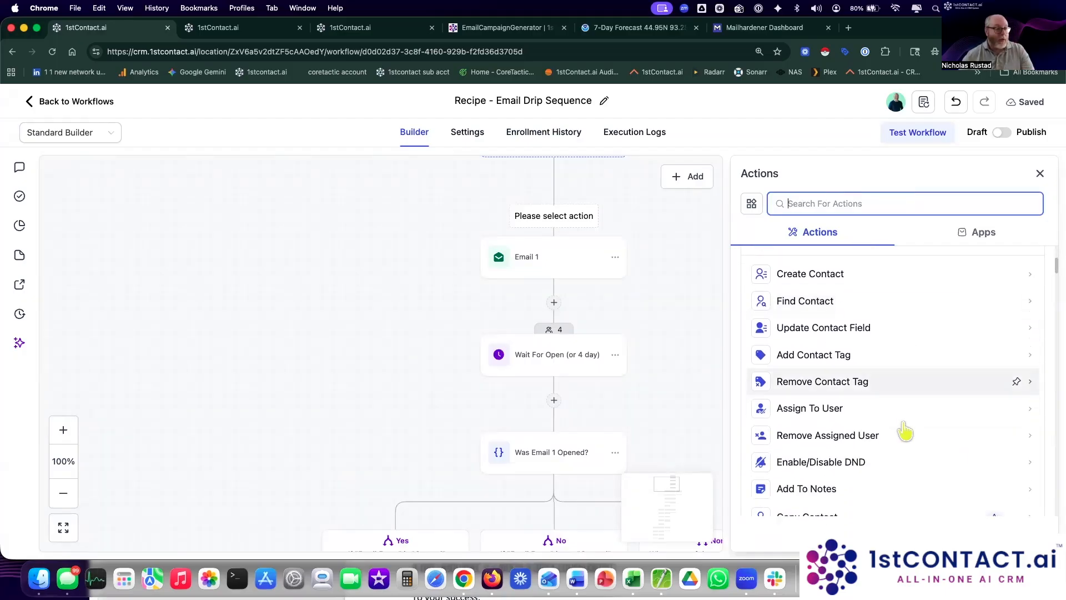
{"action": "left_click", "coordinate": [841, 332]}
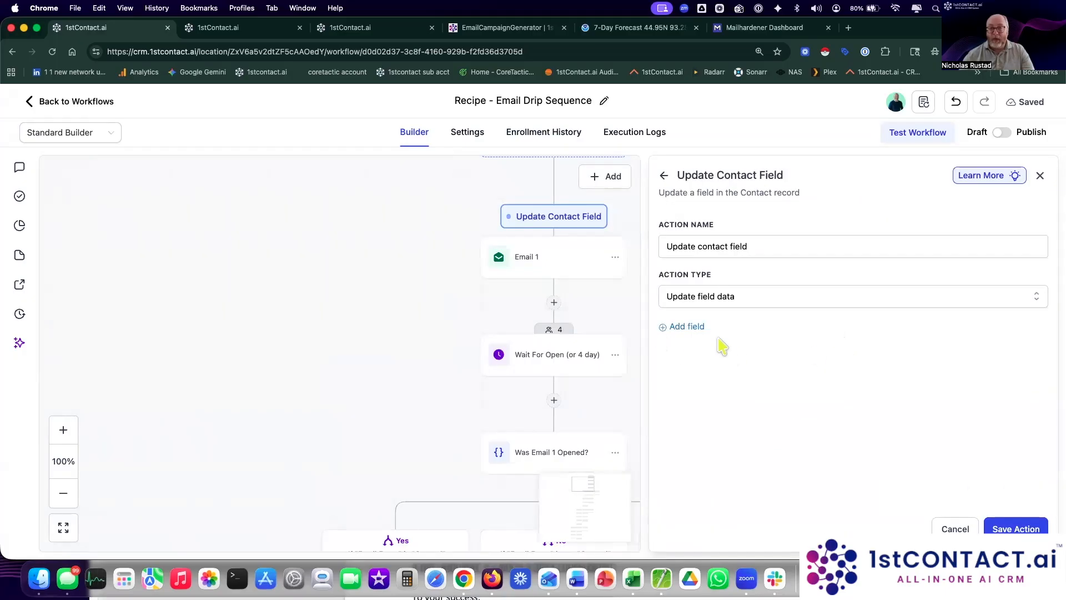
{"action": "left_click", "coordinate": [679, 327]}
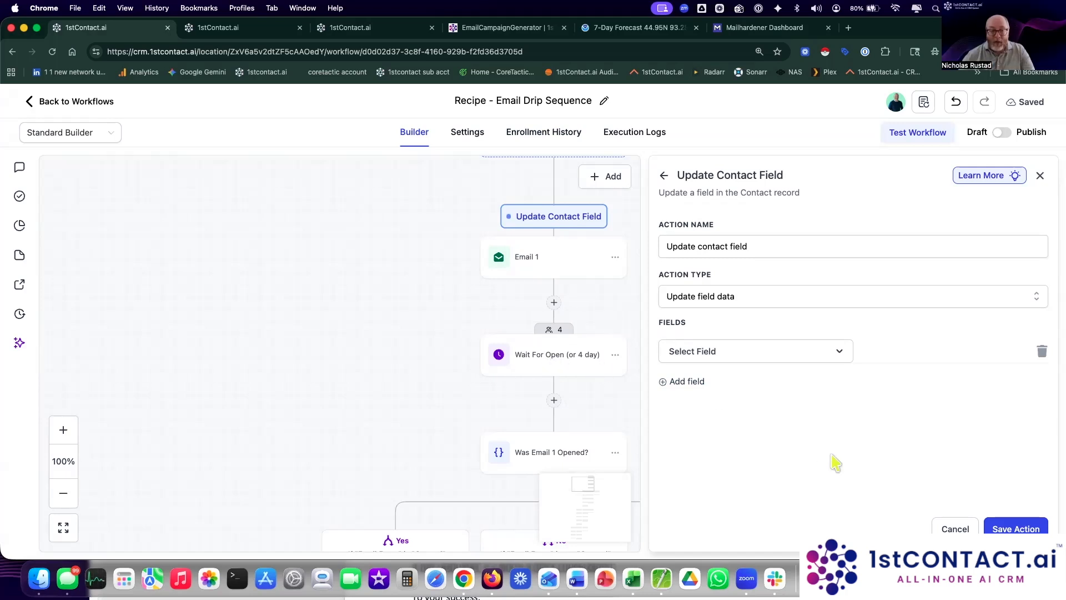
{"action": "left_click", "coordinate": [948, 527]}
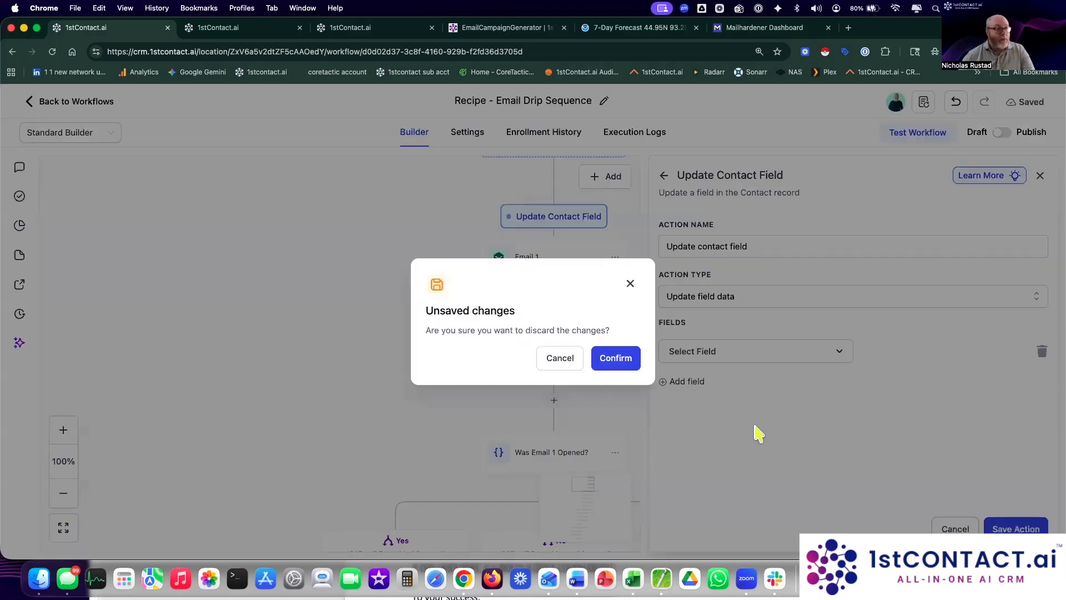
{"action": "left_click", "coordinate": [626, 362]}
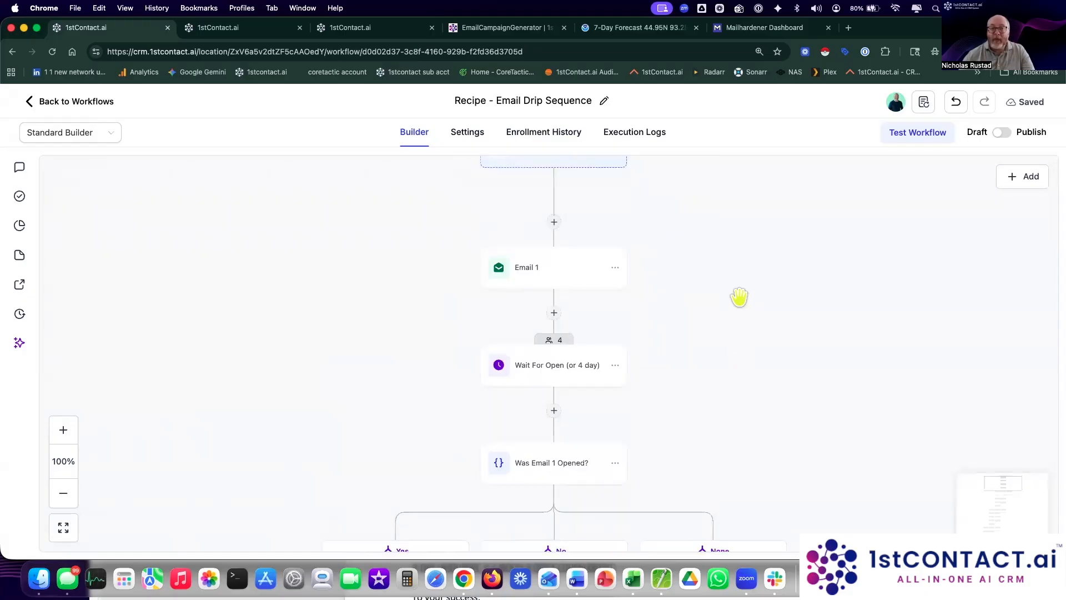
Step: Open Email 1's Statistics tab and scroll down to the delivery rate cards
{"action": "left_click_drag", "start_coordinate": [722, 316], "coordinate": [707, 250]}
{"action": "left_click", "coordinate": [620, 218]}
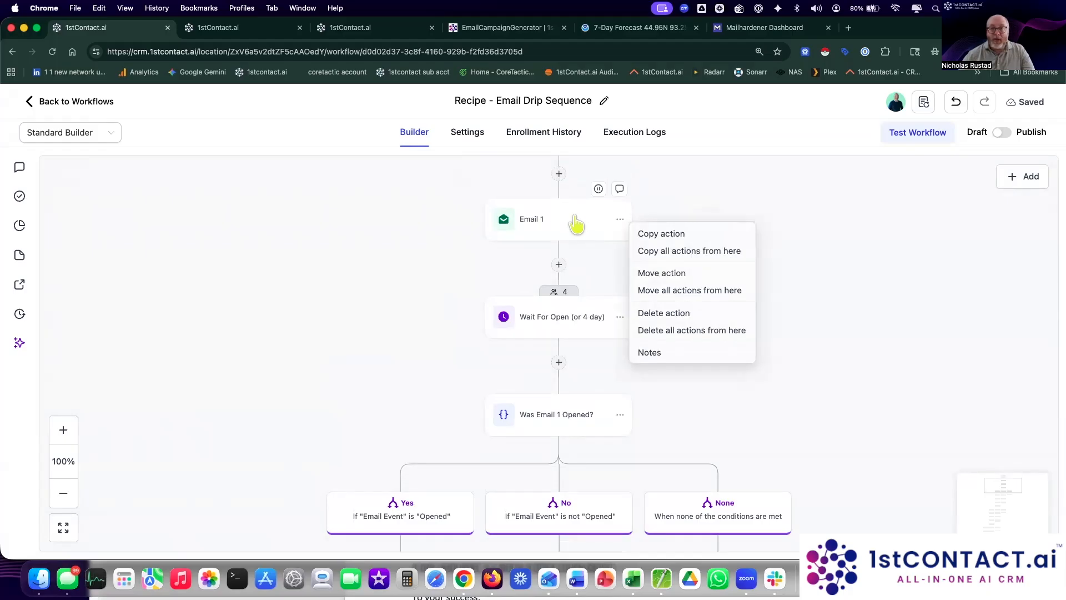
{"action": "left_click", "coordinate": [596, 227]}
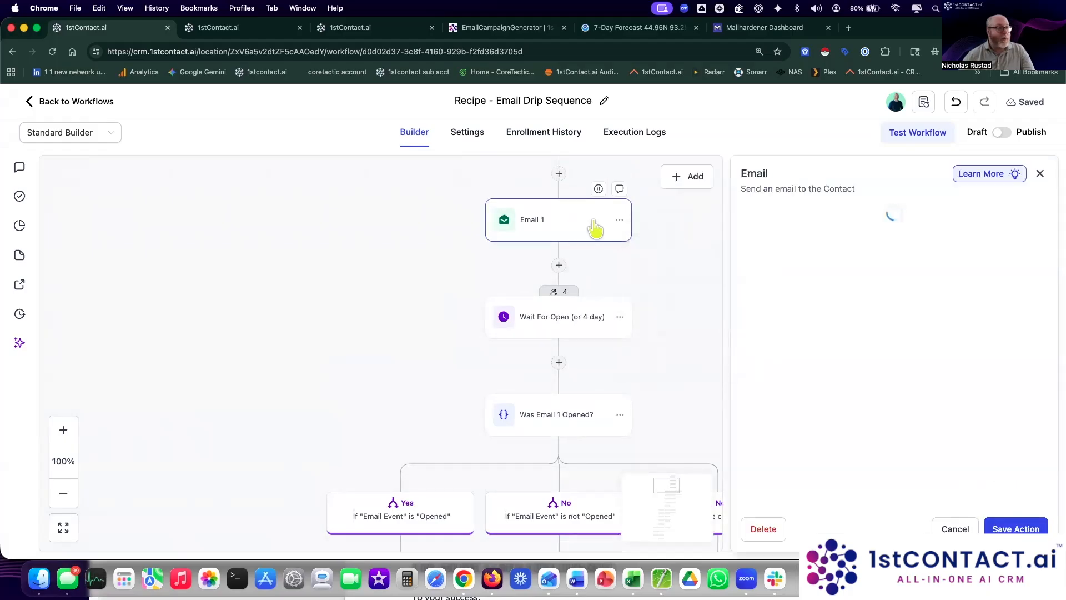
{"action": "left_click", "coordinate": [956, 219]}
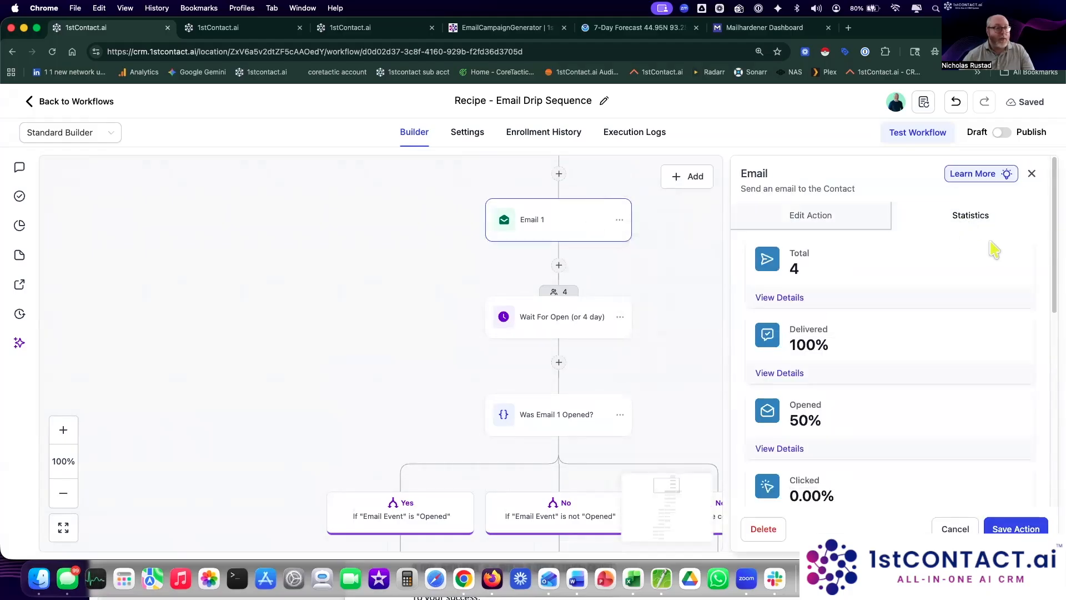
{"action": "scroll", "coordinate": [993, 248], "scroll_direction": "down", "scroll_amount": 1}
{"action": "scroll", "coordinate": [993, 247], "scroll_direction": "down", "scroll_amount": 2}
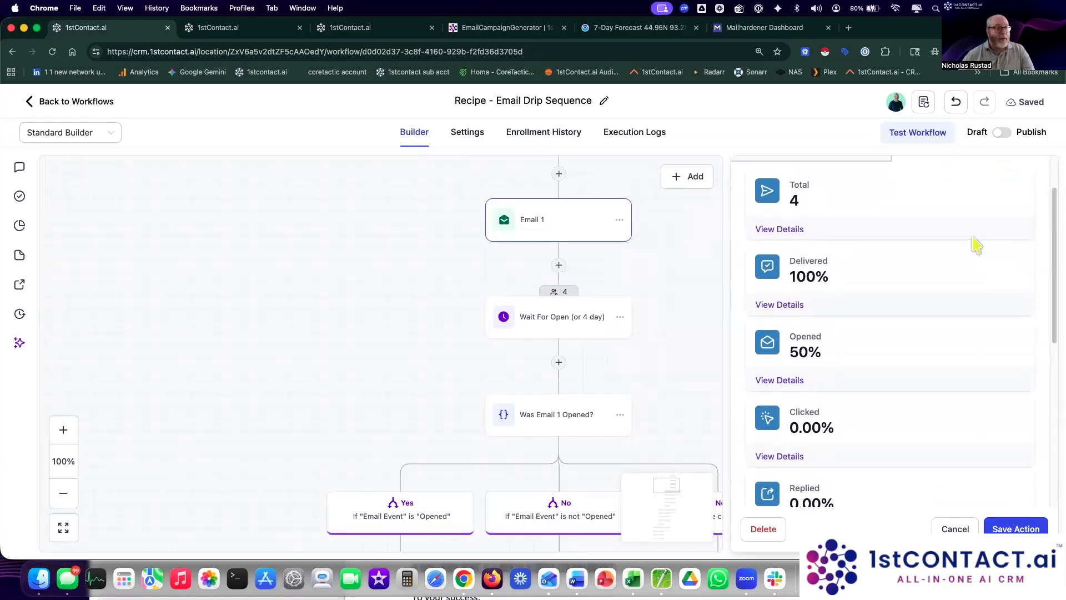
{"action": "scroll", "coordinate": [897, 297], "scroll_direction": "down", "scroll_amount": 2}
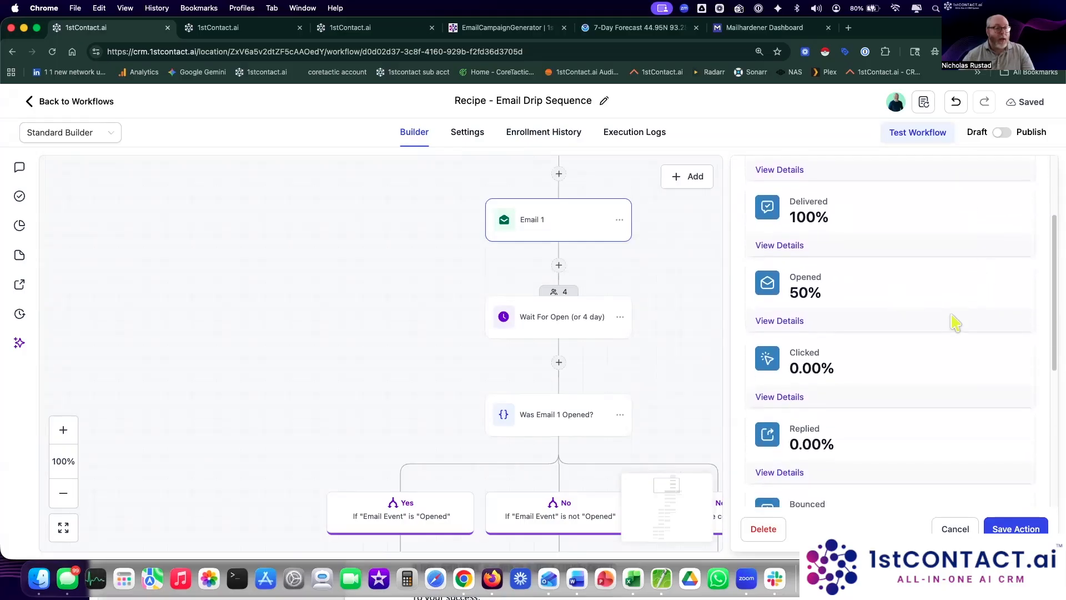
{"action": "scroll", "coordinate": [955, 321], "scroll_direction": "down", "scroll_amount": 5}
{"action": "scroll", "coordinate": [955, 322], "scroll_direction": "down", "scroll_amount": 3}
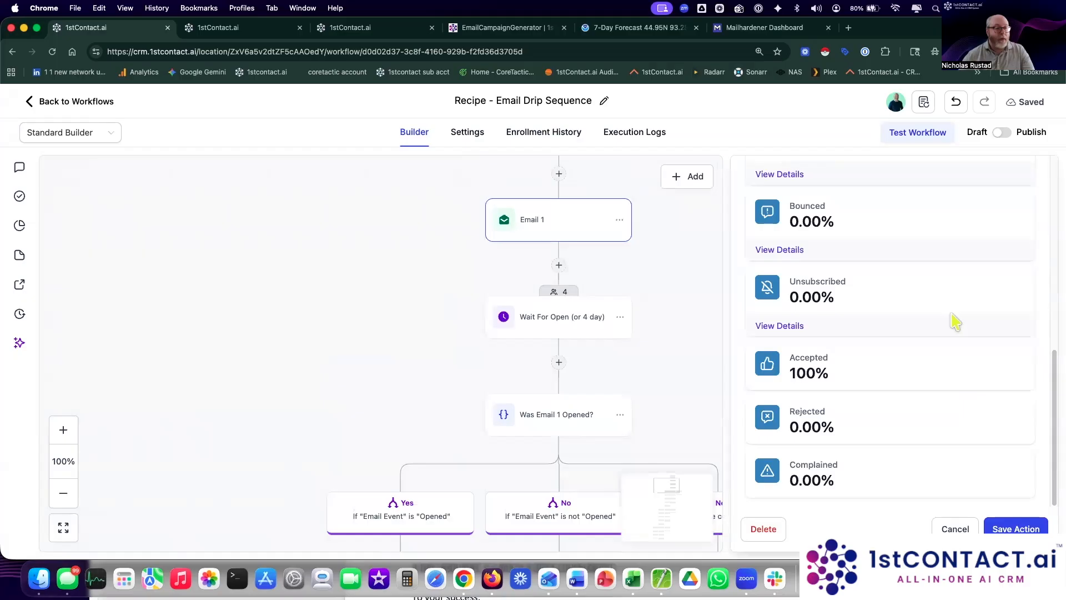
Step: Highlight Email 1's 100% Accepted rate among the delivery statistics
{"action": "left_click_drag", "start_coordinate": [789, 354], "coordinate": [841, 384]}
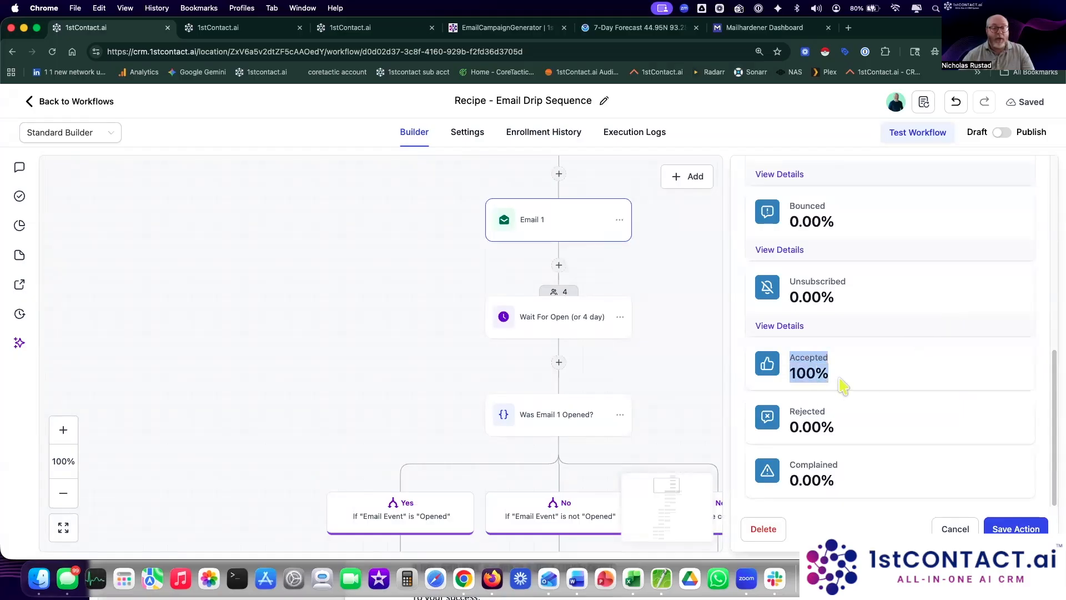
{"action": "left_click", "coordinate": [915, 364]}
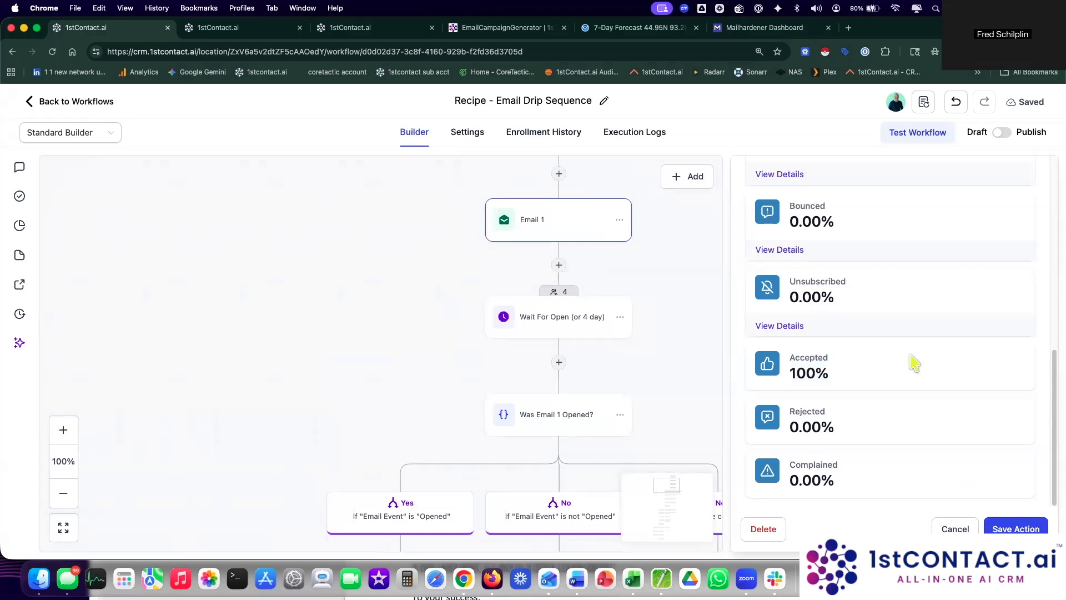
{"action": "left_click_drag", "start_coordinate": [790, 360], "coordinate": [905, 386]}
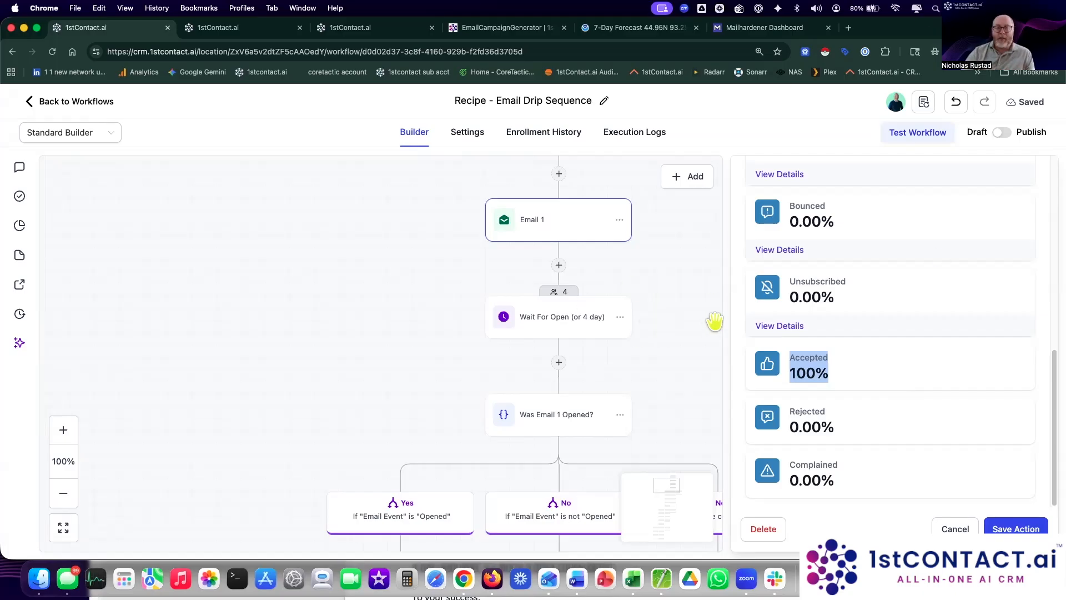
{"action": "left_click_drag", "start_coordinate": [661, 381], "coordinate": [642, 295]}
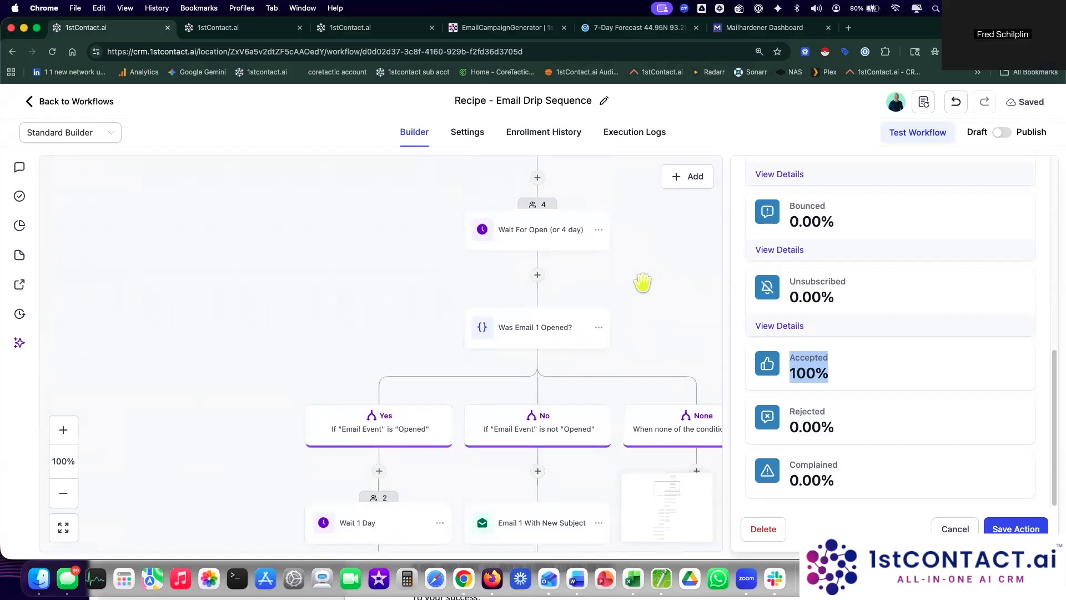
Step: Leave the builder and go to Settings > Email Services > Dedicated Domain And IP
{"action": "left_click", "coordinate": [80, 103]}
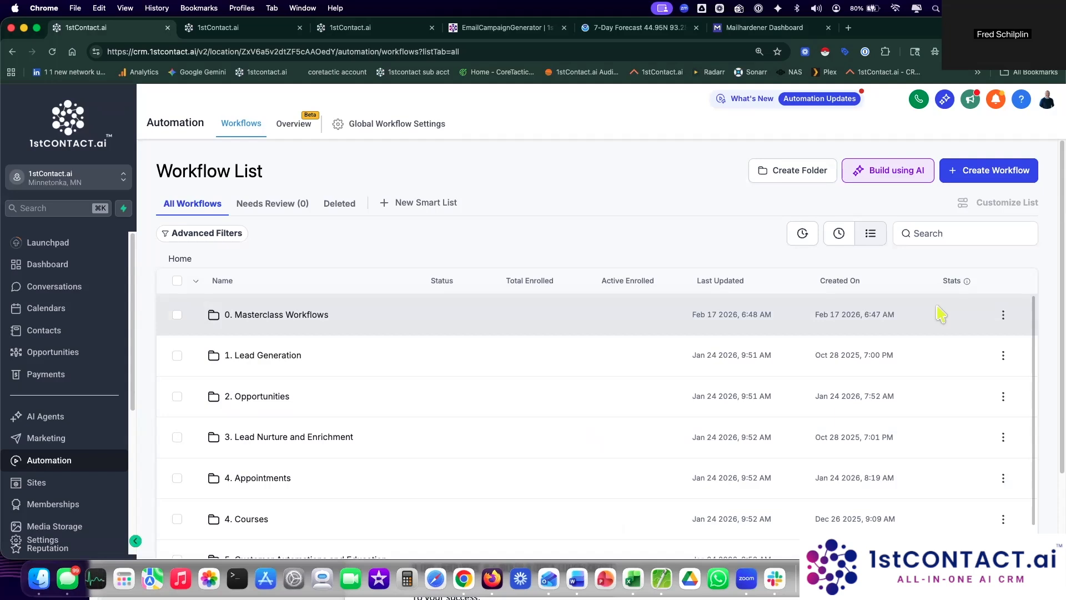
{"action": "left_click", "coordinate": [61, 551]}
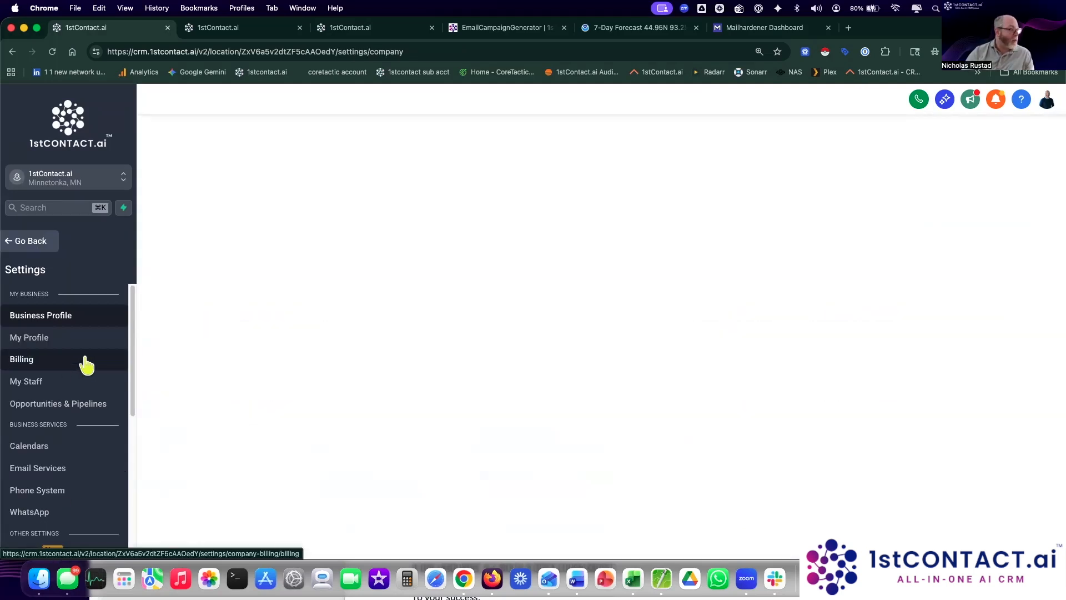
{"action": "left_click", "coordinate": [61, 469]}
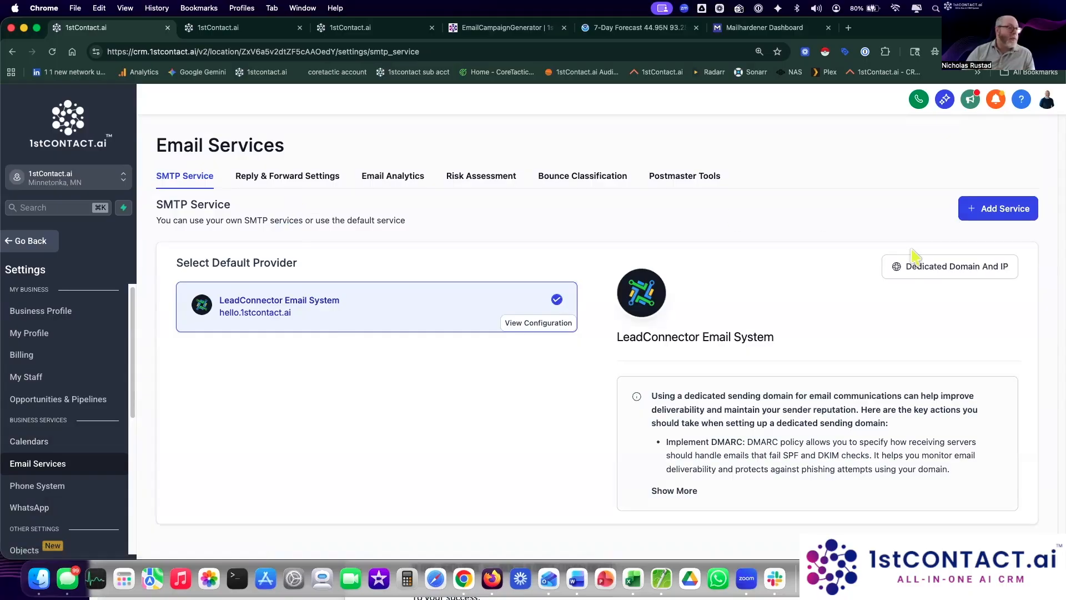
{"action": "left_click", "coordinate": [919, 282]}
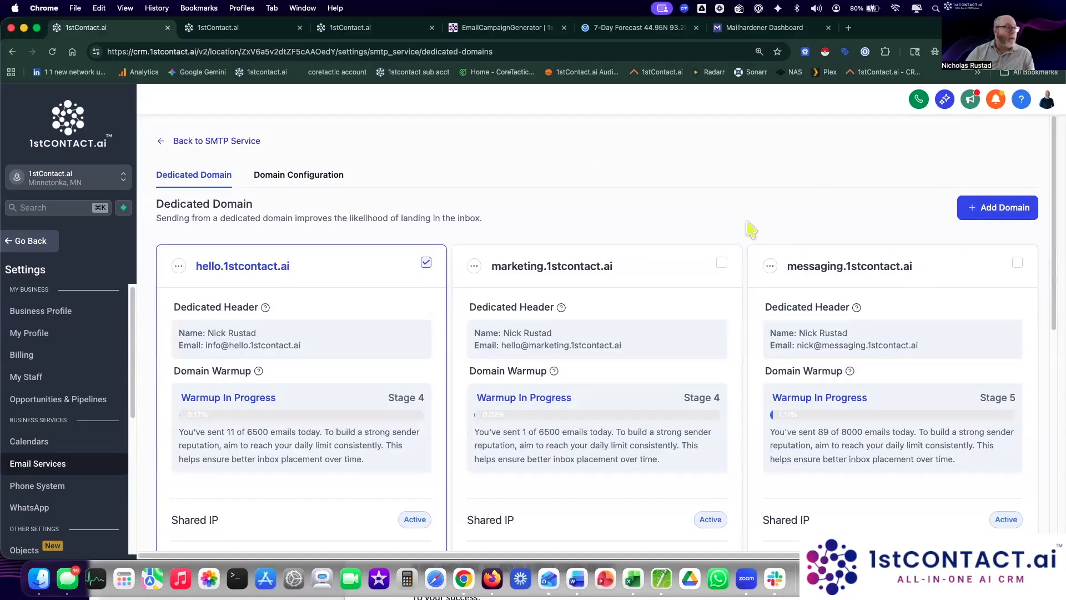
Step: Review the hello domain's Warmup In Progress status and sent count, then return to SMTP Service
{"action": "scroll", "coordinate": [749, 228], "scroll_direction": "down", "scroll_amount": 3}
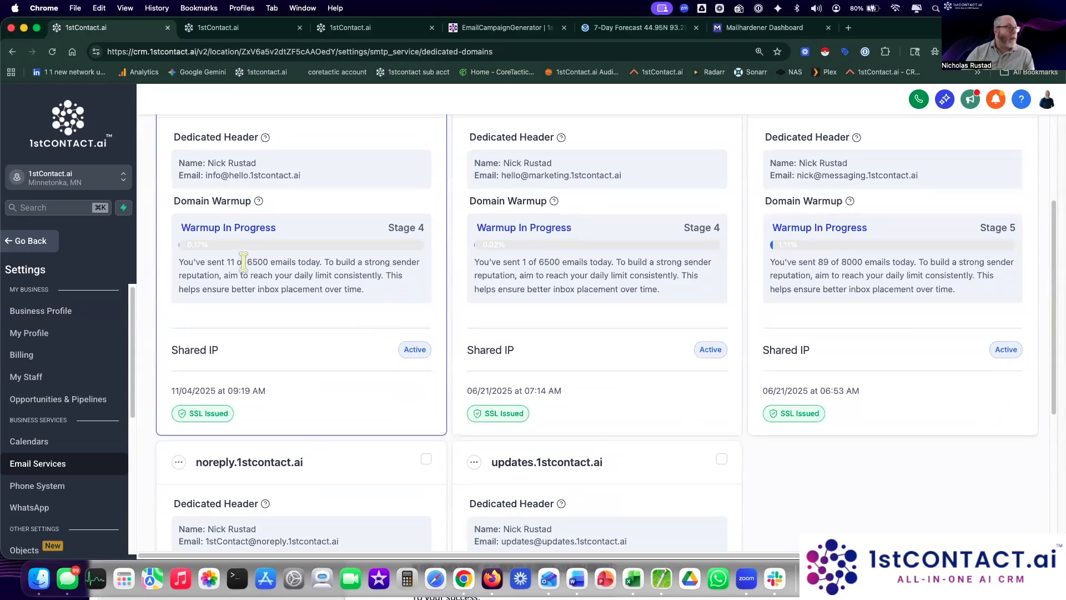
{"action": "left_click_drag", "start_coordinate": [180, 228], "coordinate": [309, 266]}
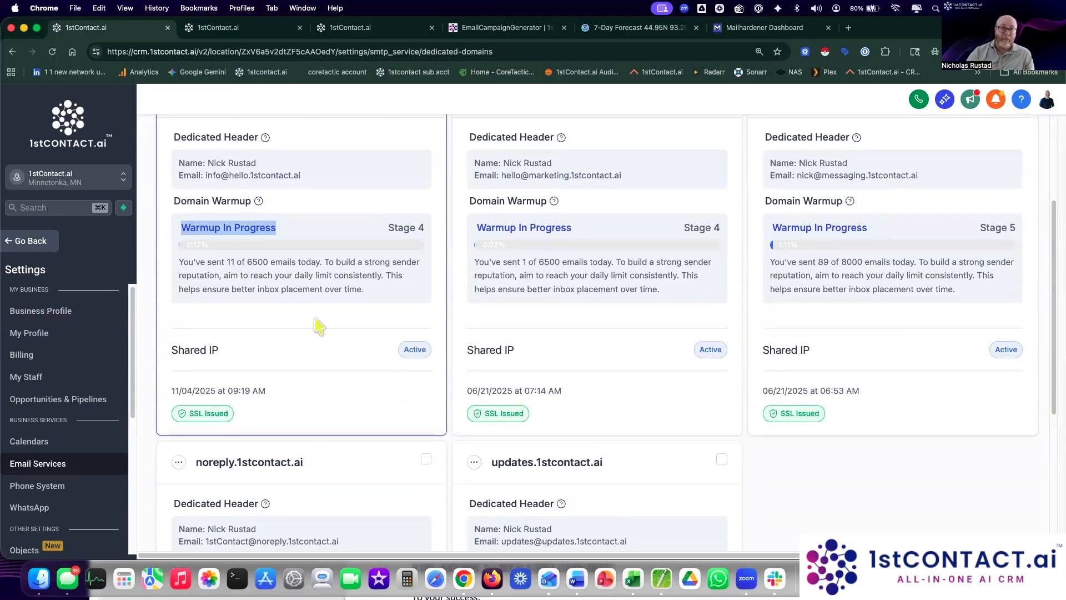
{"action": "left_click_drag", "start_coordinate": [223, 261], "coordinate": [248, 263]}
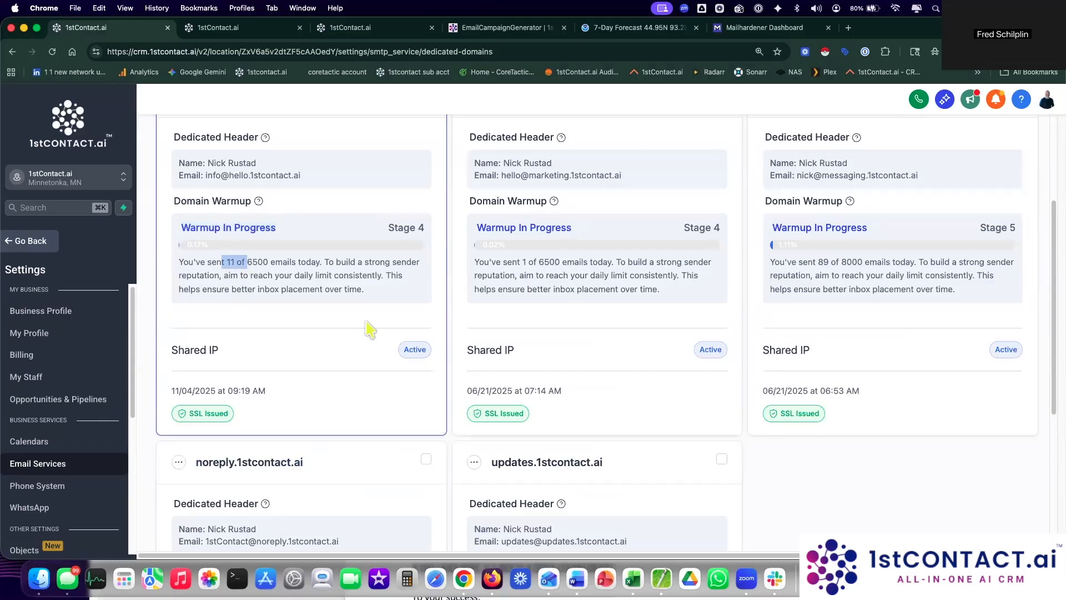
{"action": "left_click", "coordinate": [276, 289]}
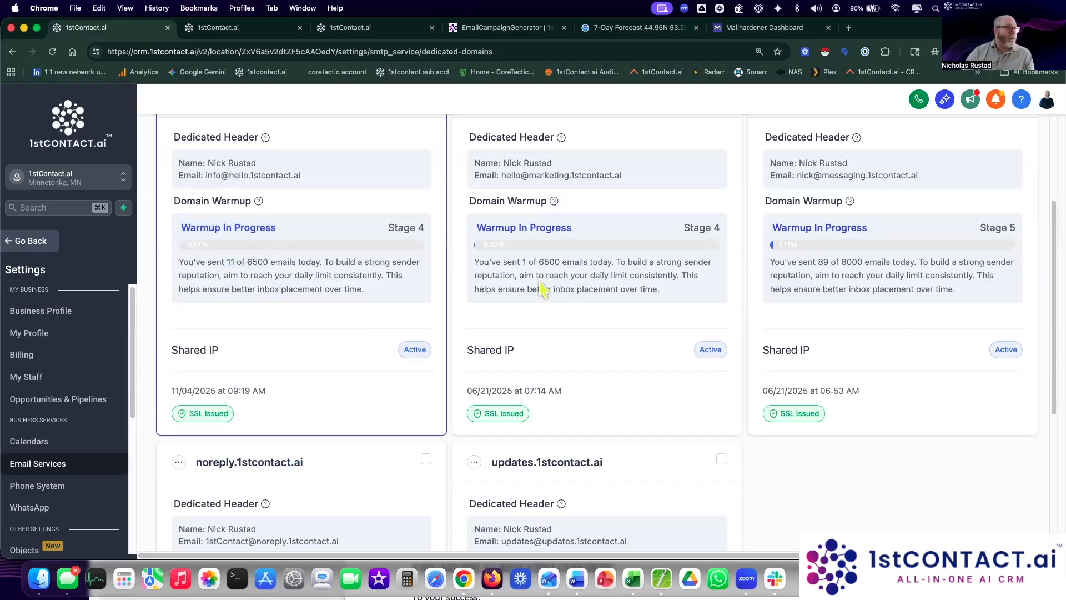
{"action": "scroll", "coordinate": [333, 356], "scroll_direction": "down", "scroll_amount": 5}
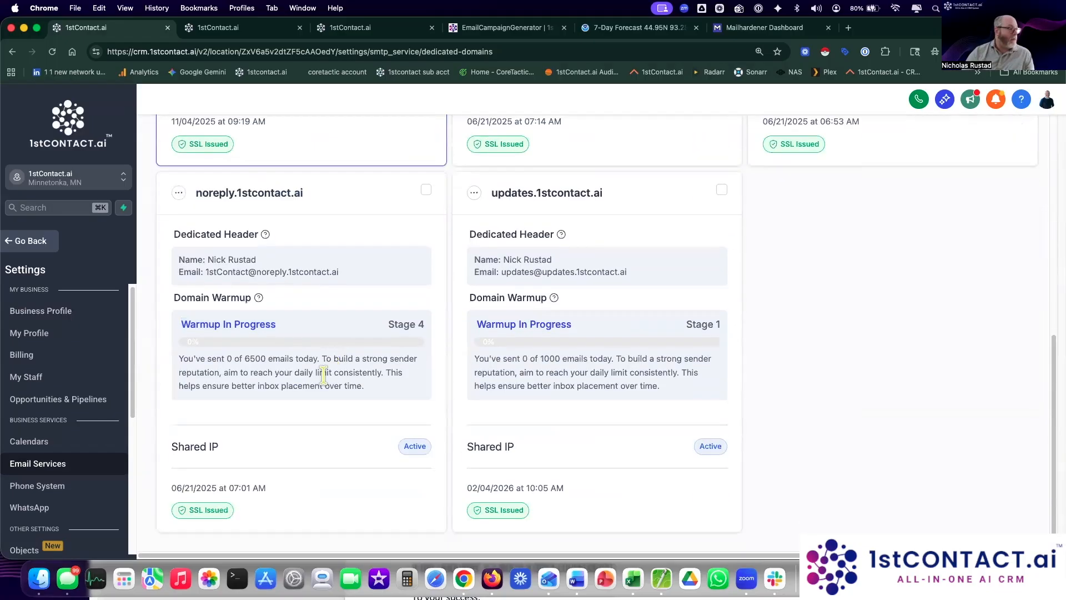
{"action": "scroll", "coordinate": [388, 319], "scroll_direction": "up", "scroll_amount": 5}
{"action": "left_click", "coordinate": [209, 142]}
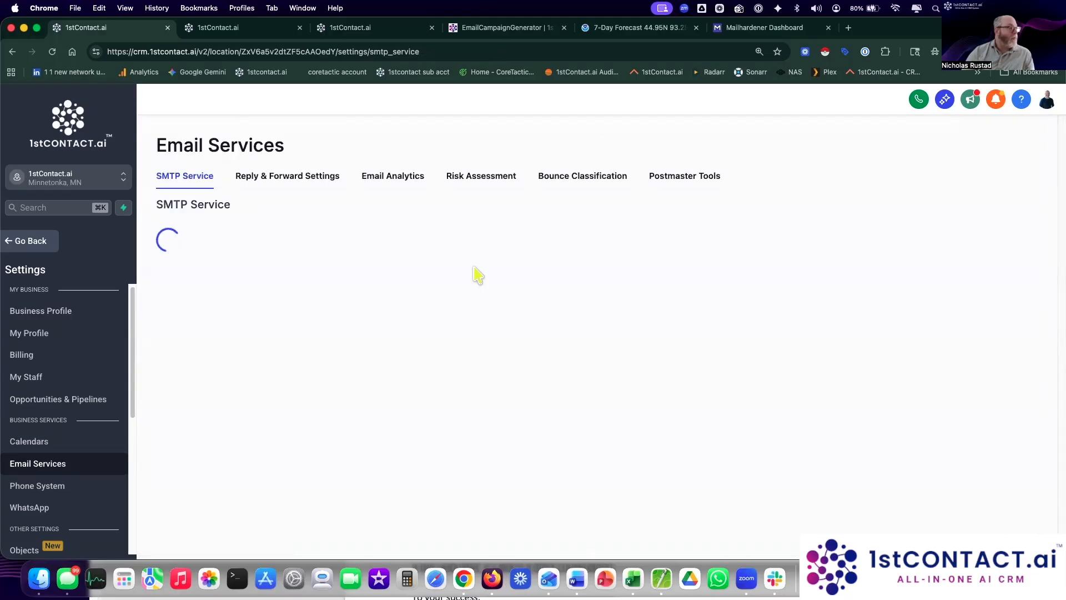
Step: Check Email Analytics (12,182 sent, 724 bounced), the Sent report and Risk Assessment
{"action": "left_click", "coordinate": [372, 179]}
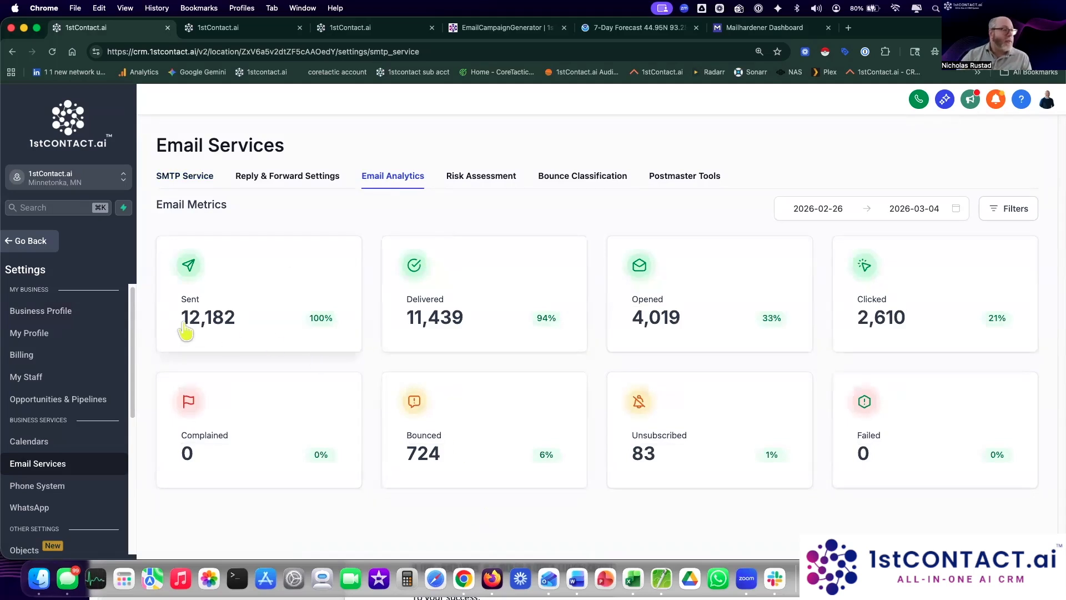
{"action": "left_click_drag", "start_coordinate": [176, 326], "coordinate": [278, 324]}
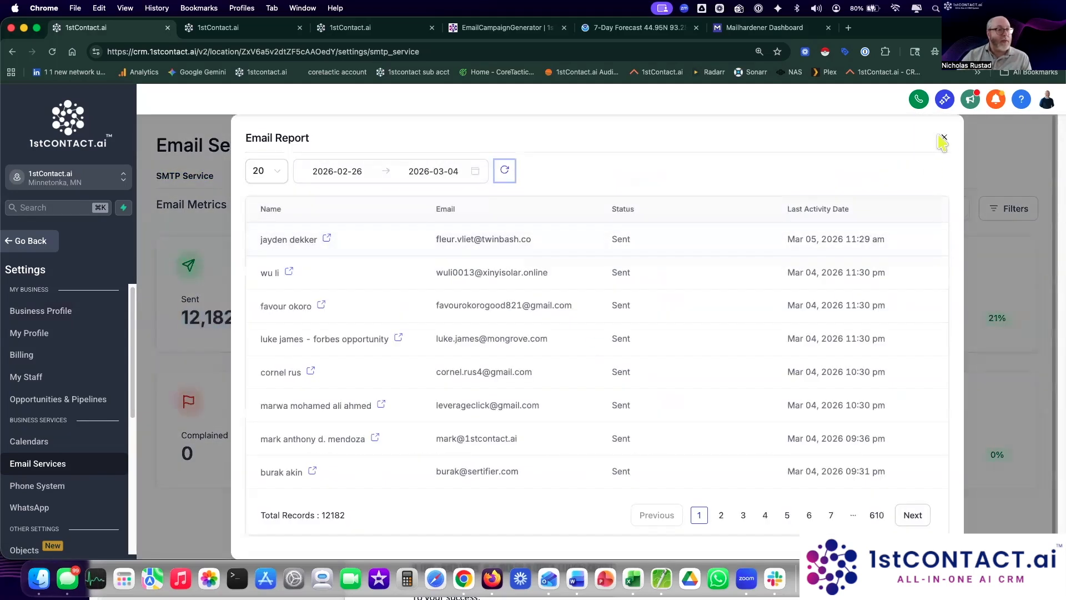
{"action": "left_click", "coordinate": [946, 140]}
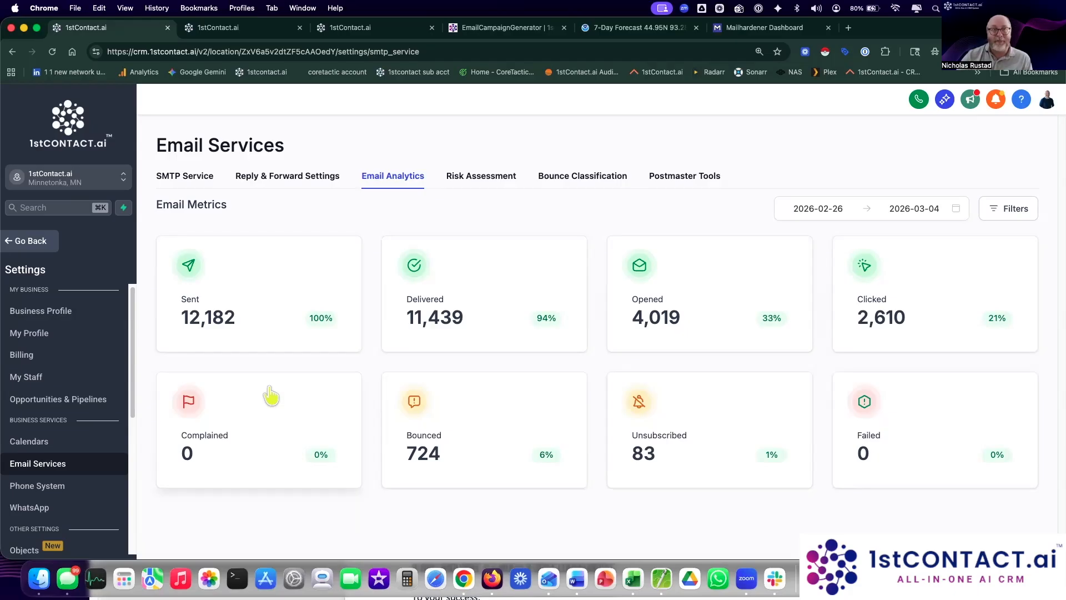
{"action": "left_click", "coordinate": [510, 177]}
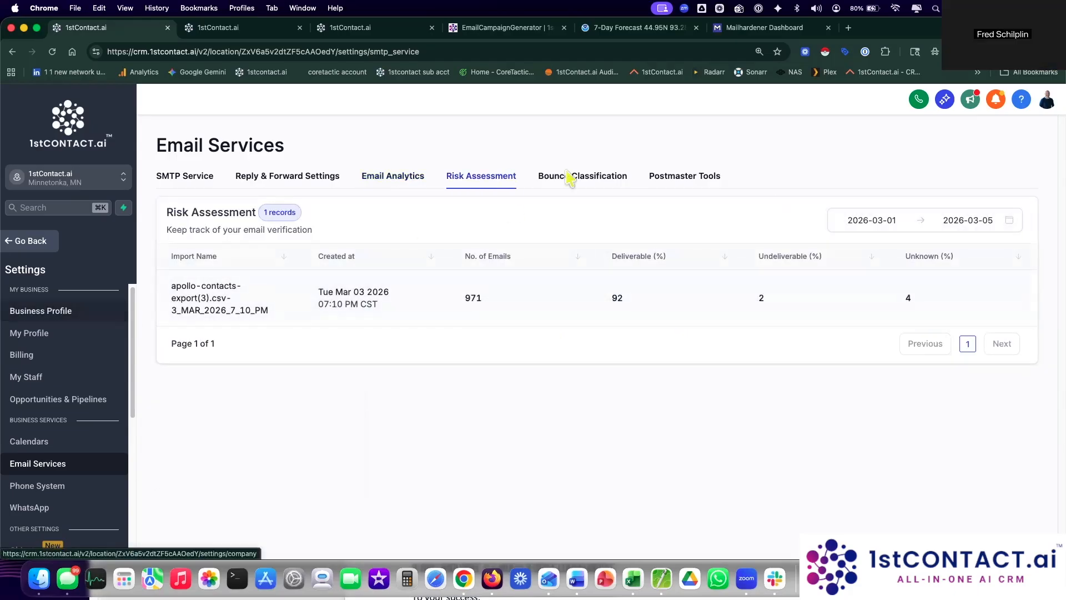
{"action": "left_click", "coordinate": [417, 181]}
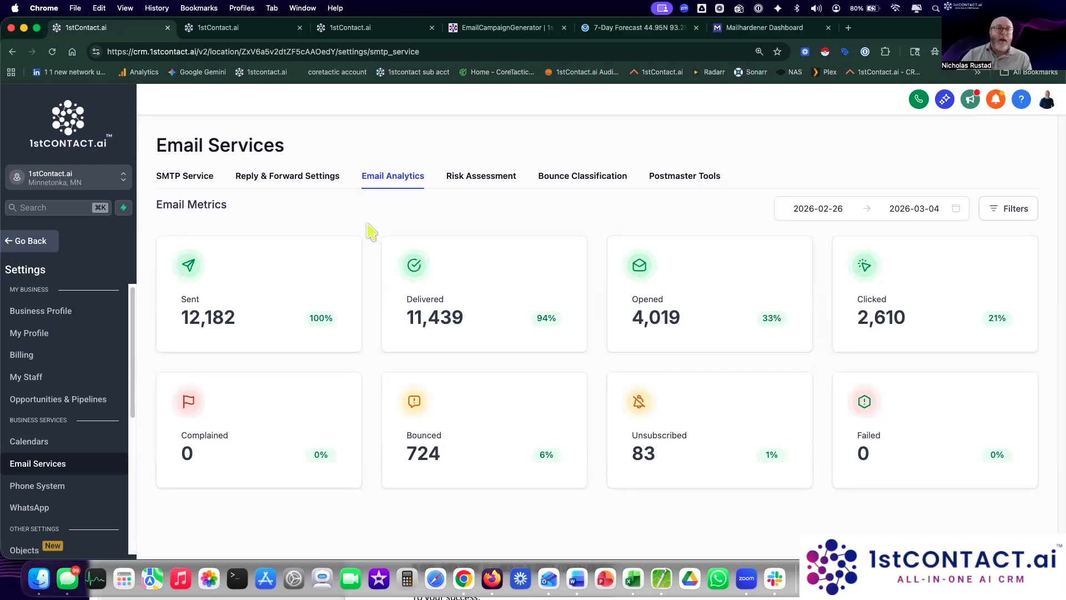
Step: Find 'Recipe - Email Drip Sequence' in the Recent workflows list and open its builder
{"action": "left_click", "coordinate": [25, 240]}
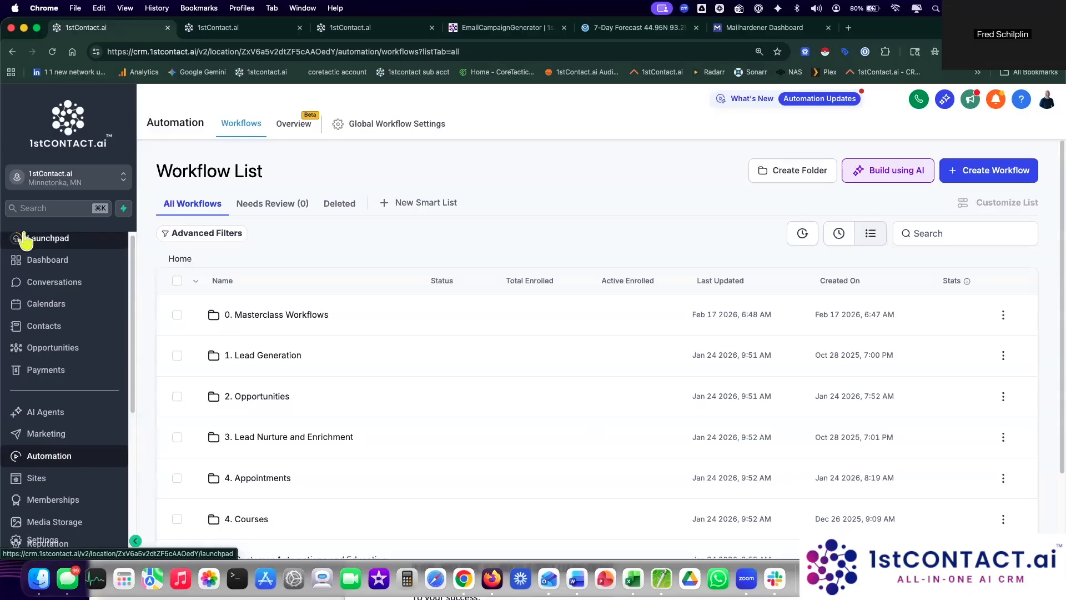
{"action": "left_click", "coordinate": [274, 366]}
{"action": "scroll", "coordinate": [317, 394], "scroll_direction": "down", "scroll_amount": 3}
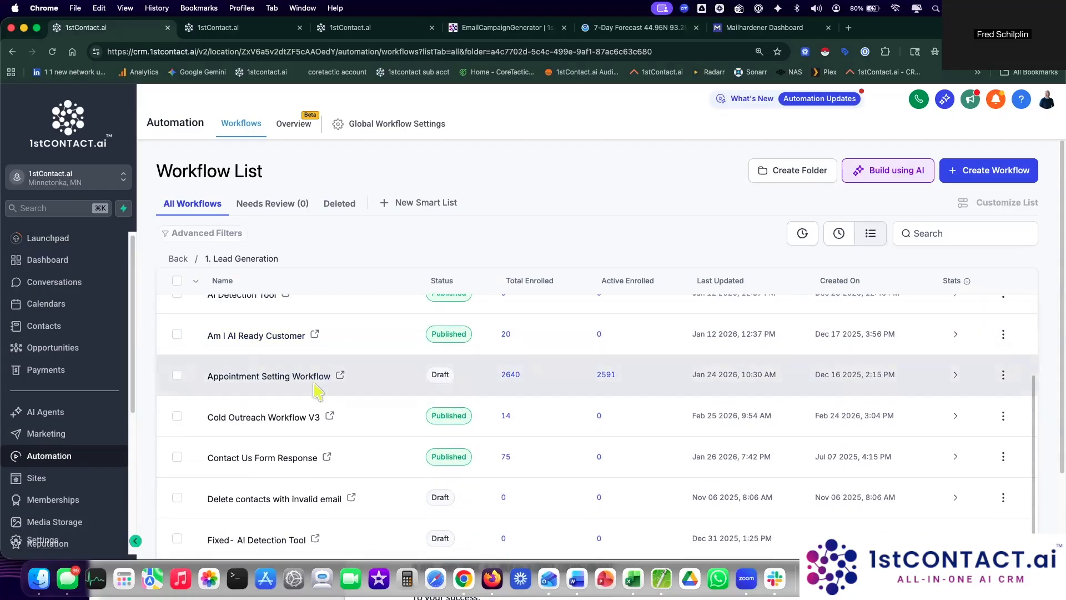
{"action": "scroll", "coordinate": [424, 447], "scroll_direction": "down", "scroll_amount": 3}
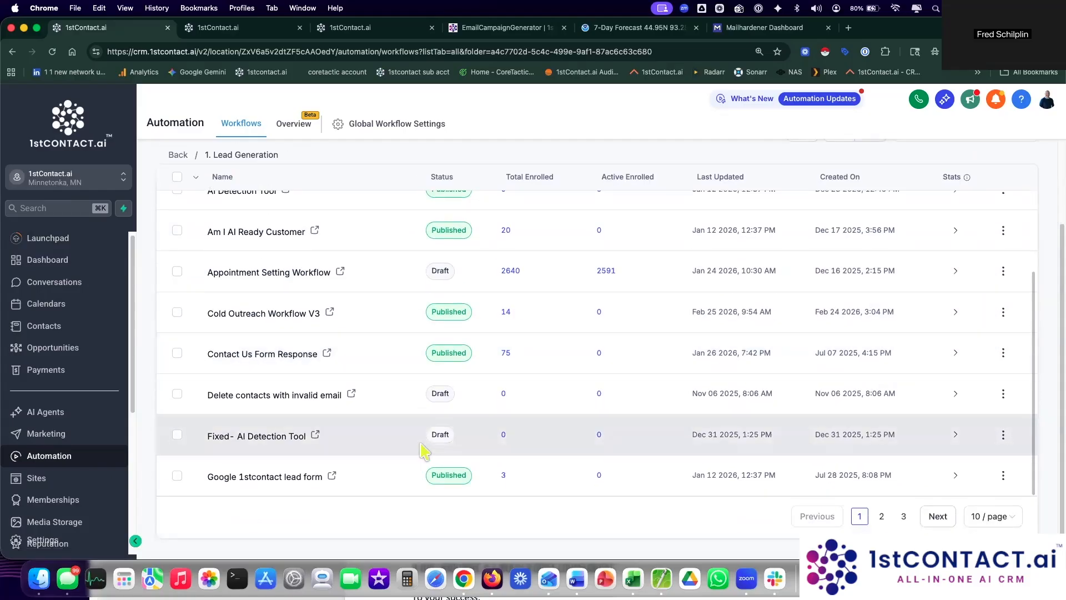
{"action": "scroll", "coordinate": [424, 451], "scroll_direction": "up", "scroll_amount": 6}
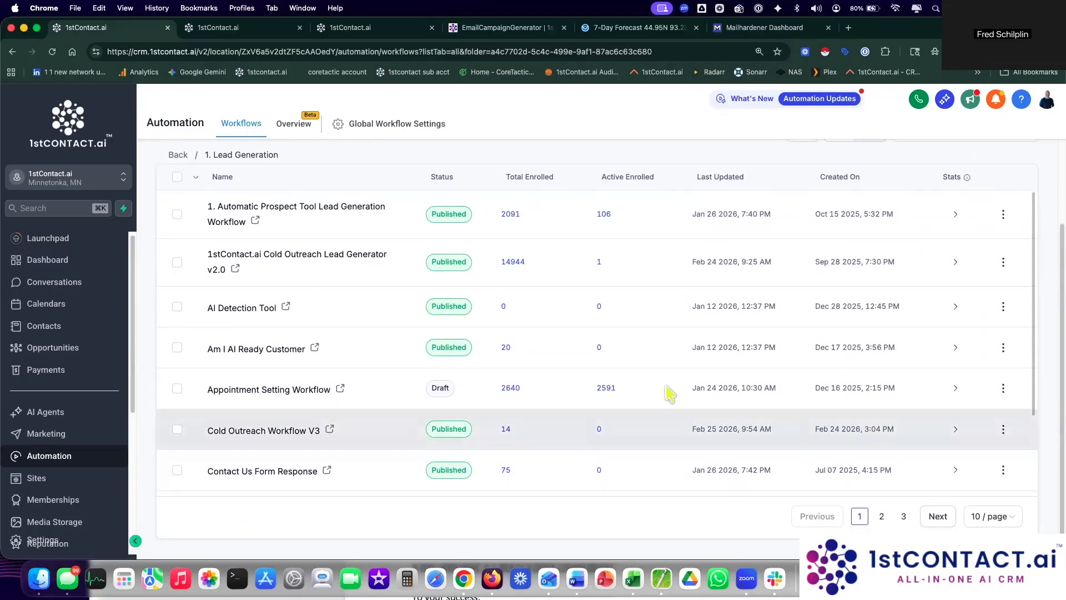
{"action": "left_click", "coordinate": [838, 233]}
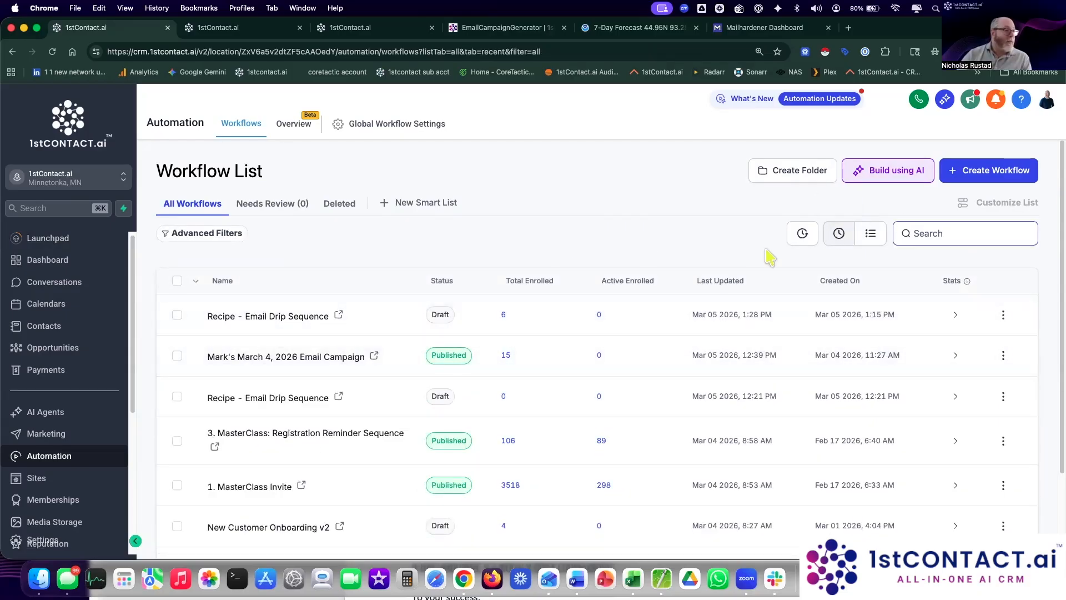
{"action": "left_click", "coordinate": [258, 317]}
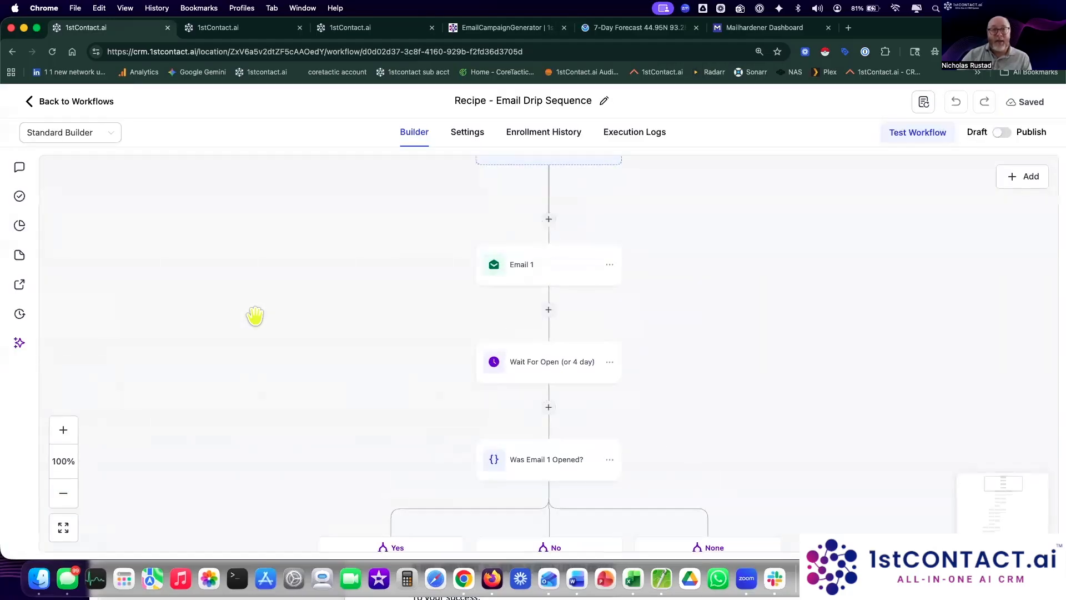
{"action": "left_click_drag", "start_coordinate": [730, 252], "coordinate": [731, 303]}
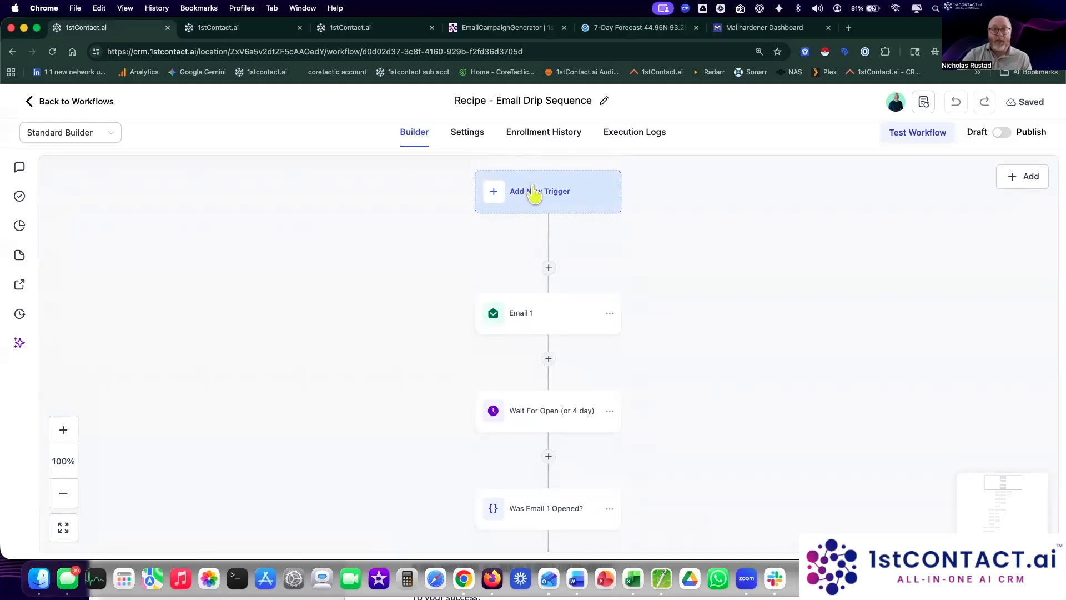
Step: Add a Drip step above Email 1 with batch size 100 and a 10-minute interval
{"action": "left_click", "coordinate": [550, 269]}
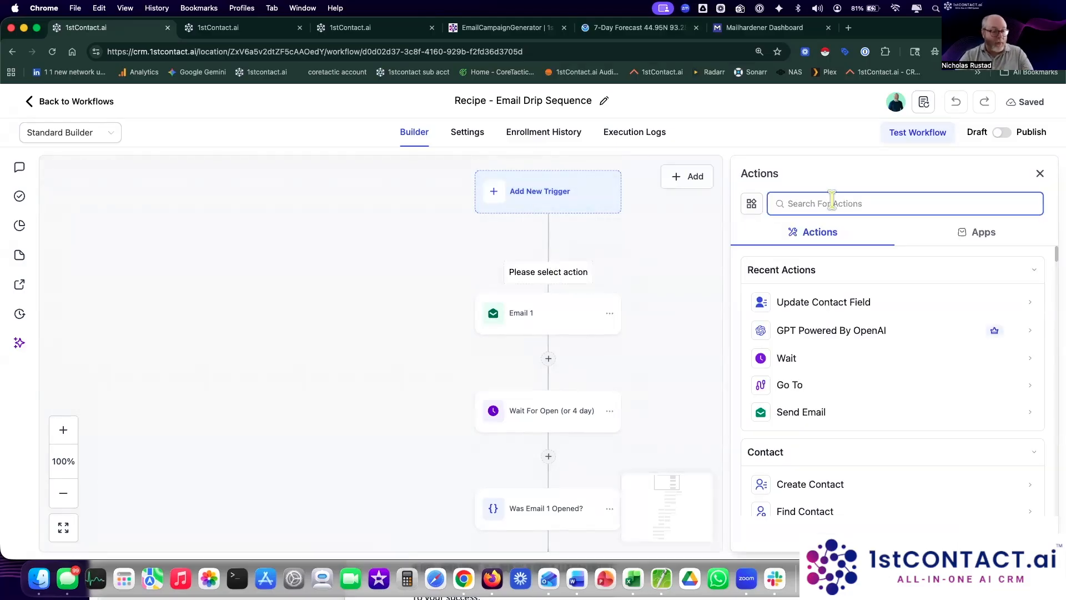
{"action": "type", "text": "drip"}
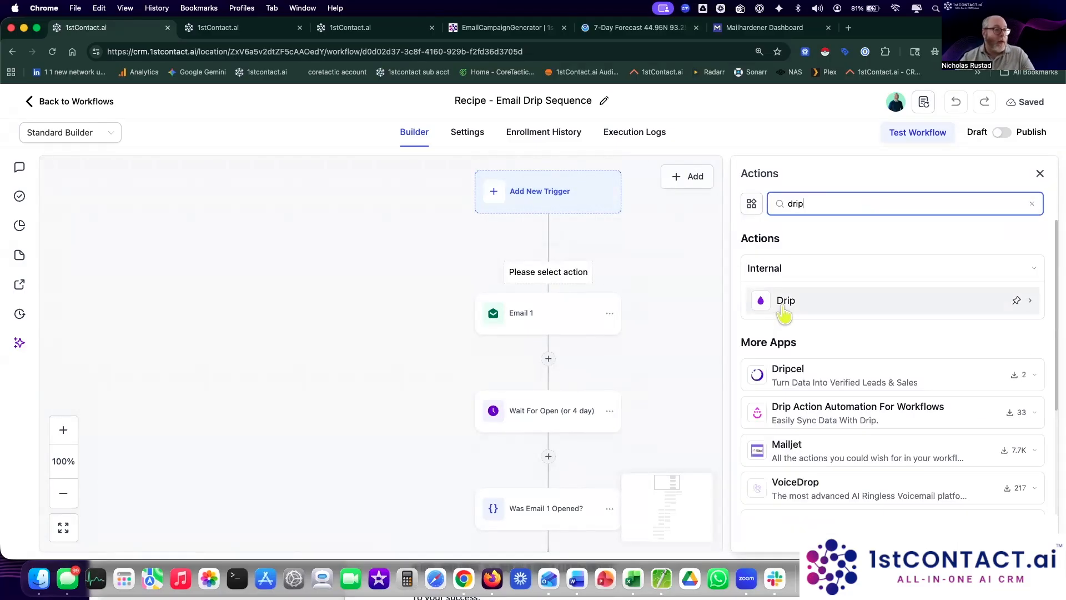
{"action": "left_click", "coordinate": [780, 301]}
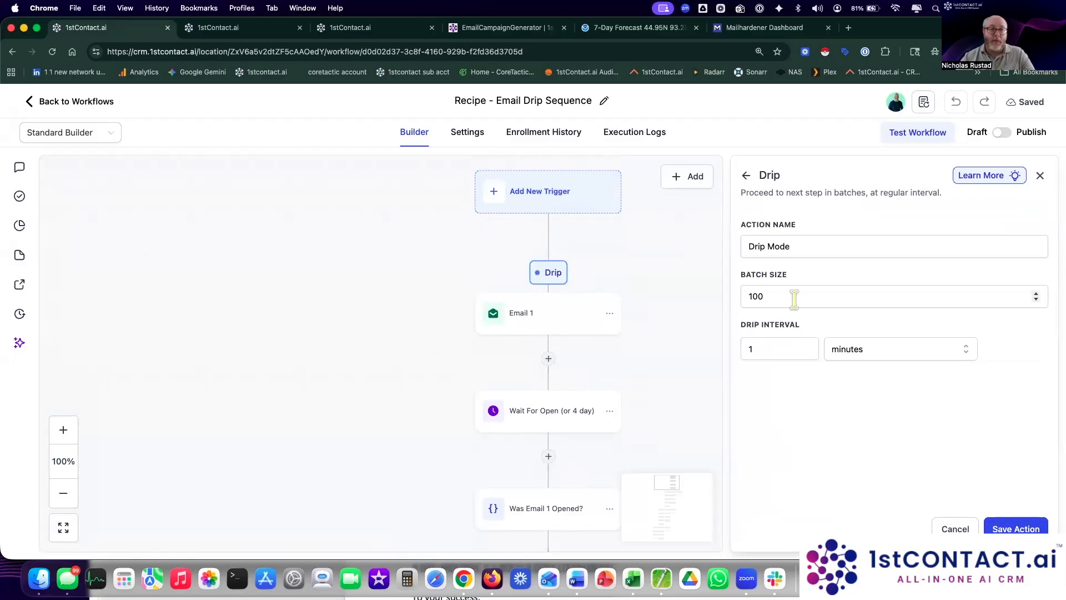
{"action": "left_click_drag", "start_coordinate": [778, 295], "coordinate": [746, 300]}
{"action": "left_click_drag", "start_coordinate": [782, 348], "coordinate": [742, 343]}
{"action": "type", "text": "10"}
{"action": "left_click", "coordinate": [793, 425]}
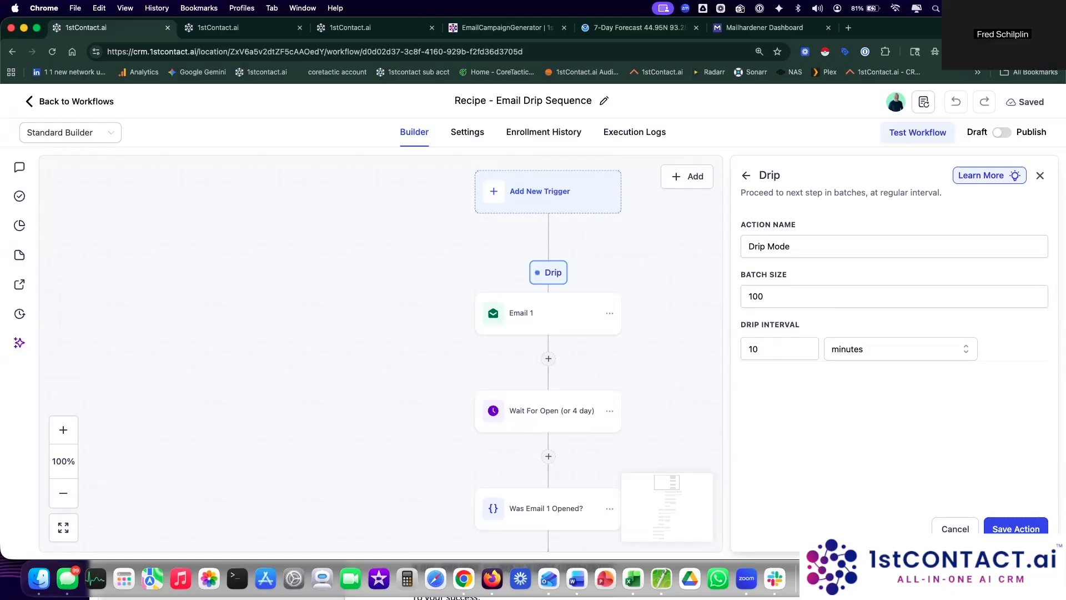
{"action": "left_click", "coordinate": [1016, 529]}
Step: Rename the Drip step to 'Drip Mode 100 / 10m', save it, and return to workflows
{"action": "left_click", "coordinate": [563, 341]}
{"action": "left_click", "coordinate": [809, 233]}
{"action": "type", "text": "100 / 10m"}
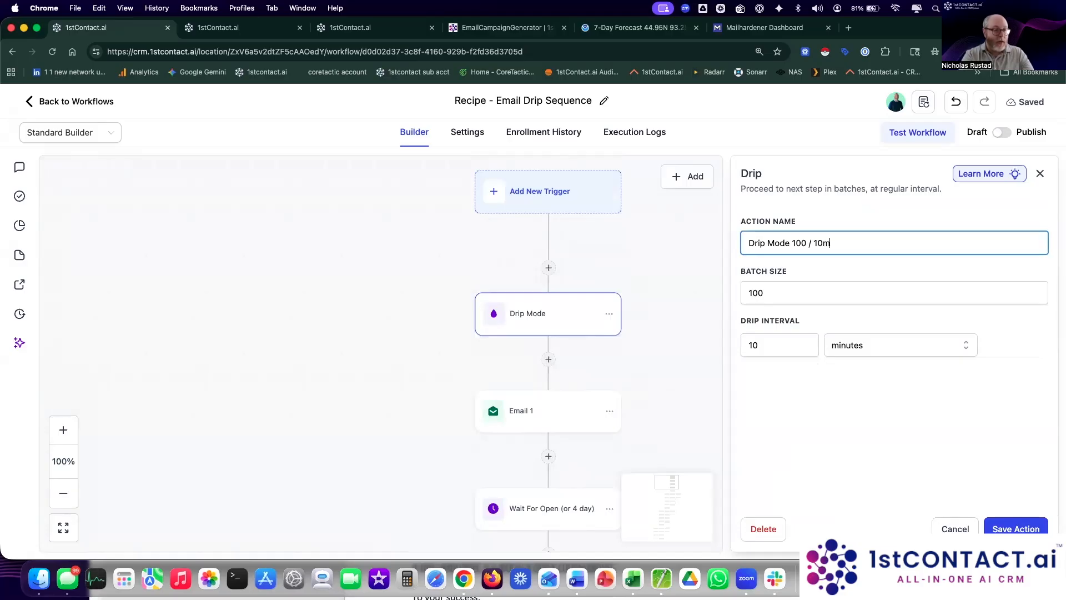
{"action": "left_click", "coordinate": [1015, 529]}
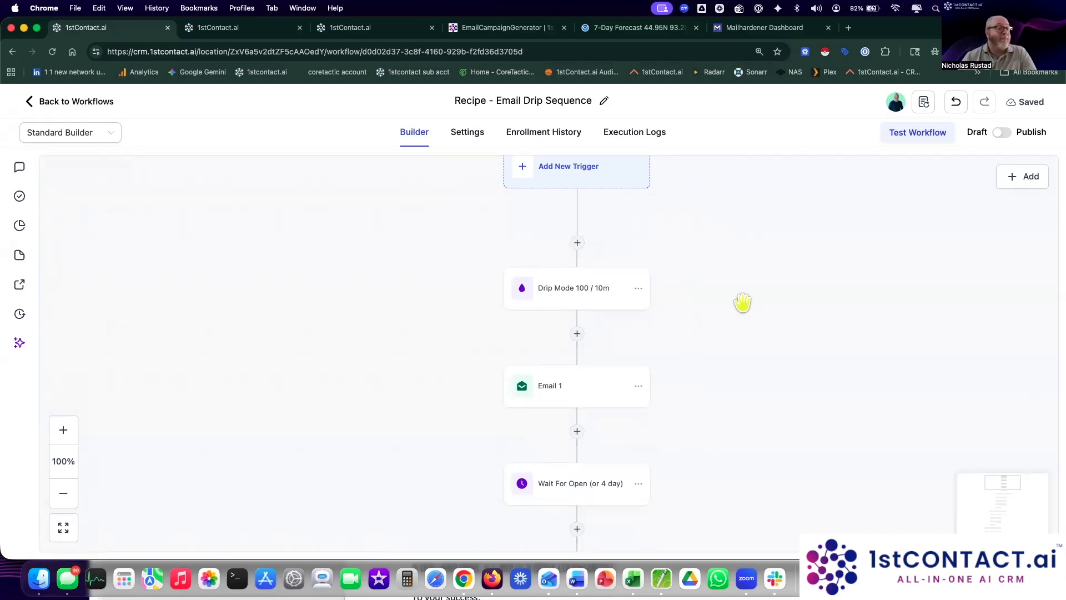
{"action": "left_click", "coordinate": [75, 103]}
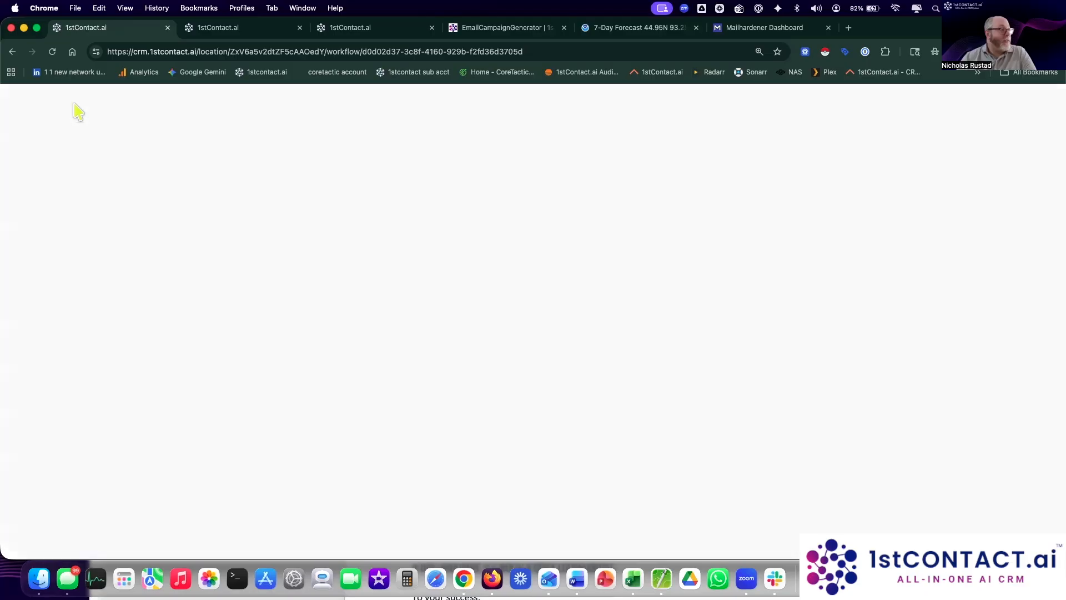